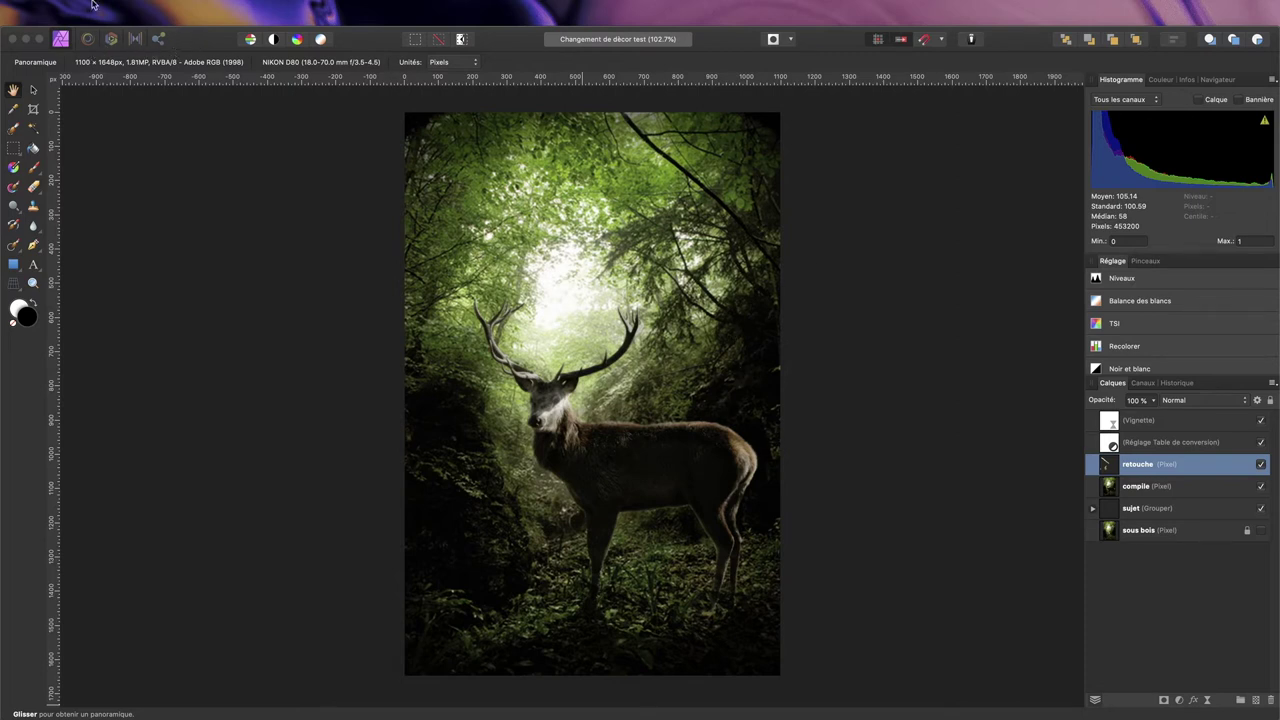
# Close the open test document "Changement de décor test"
pyautogui.moveTo(108, 4)
pyautogui.click(134, 10)
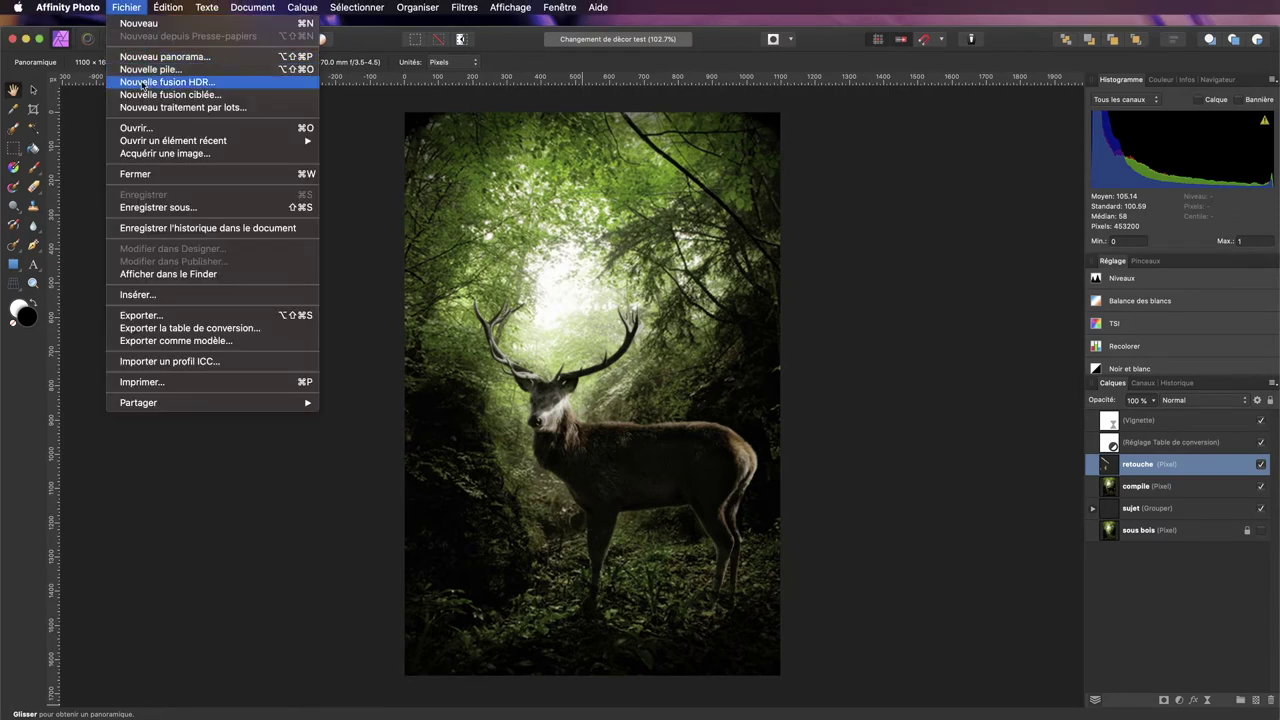
pyautogui.click(137, 177)
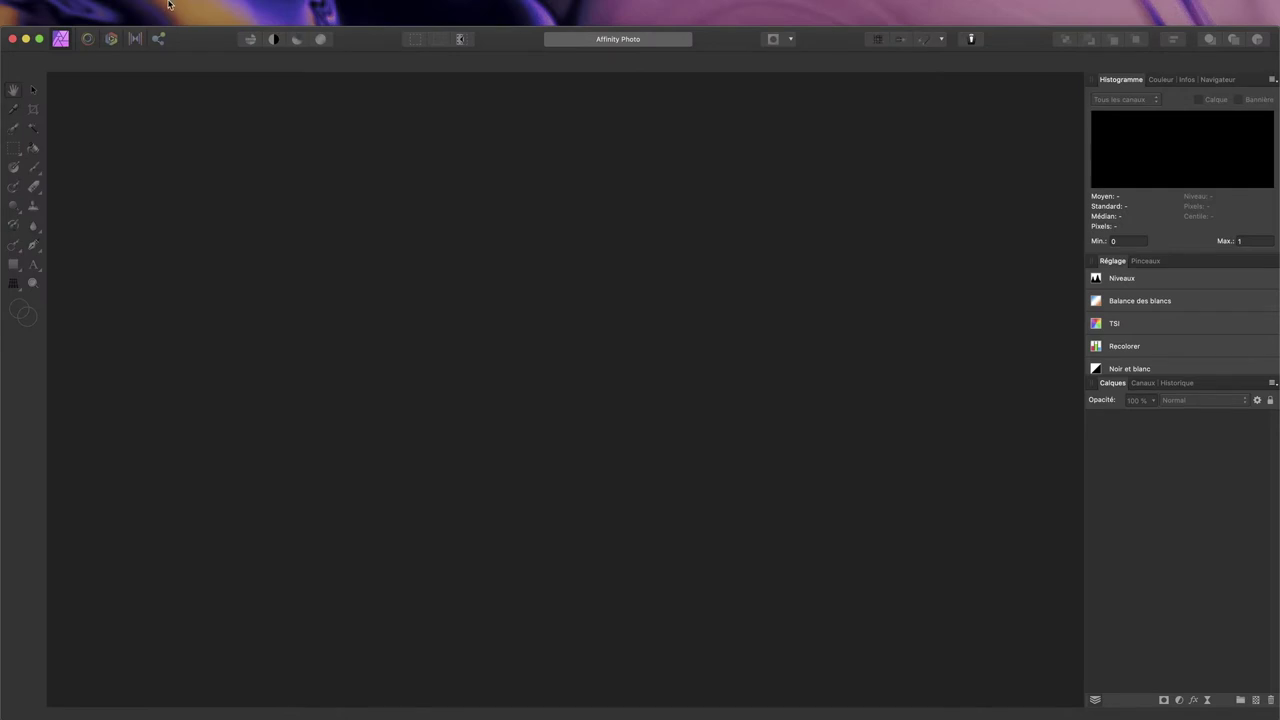
# Open the forest photo Sous bois.jpg from the "changement de décor" folder
pyautogui.moveTo(168, 4)
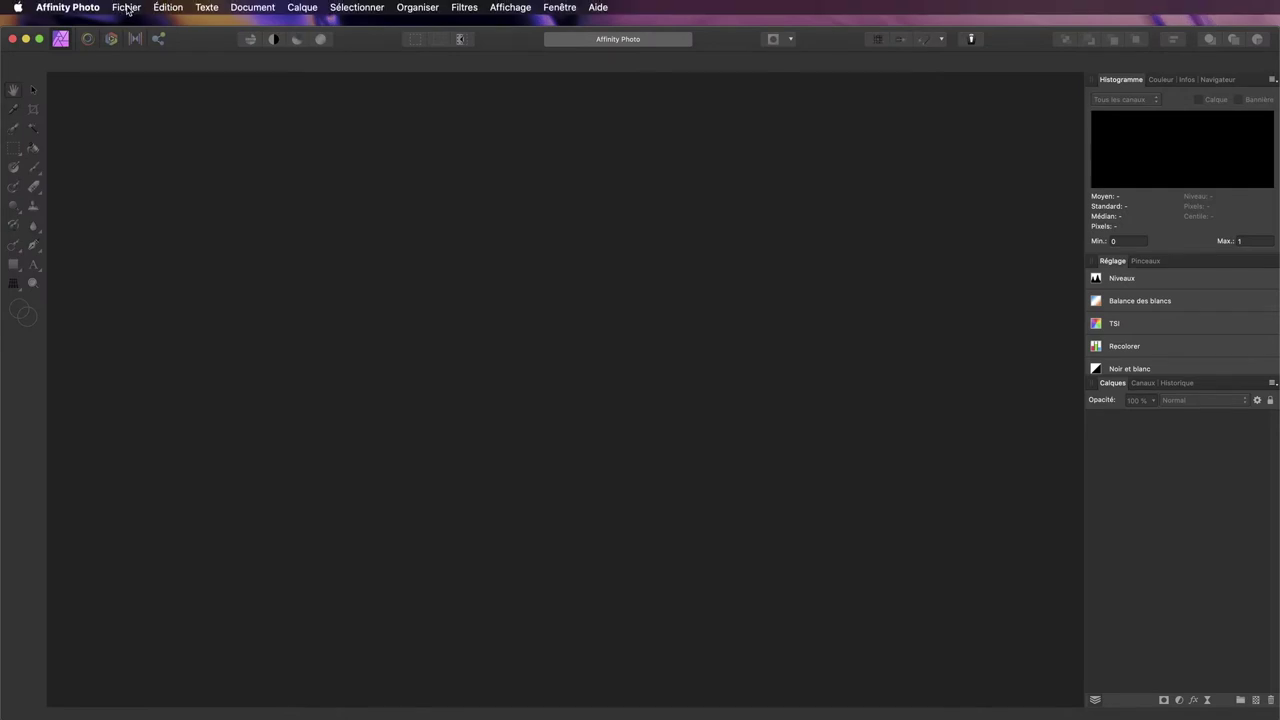
pyautogui.click(128, 9)
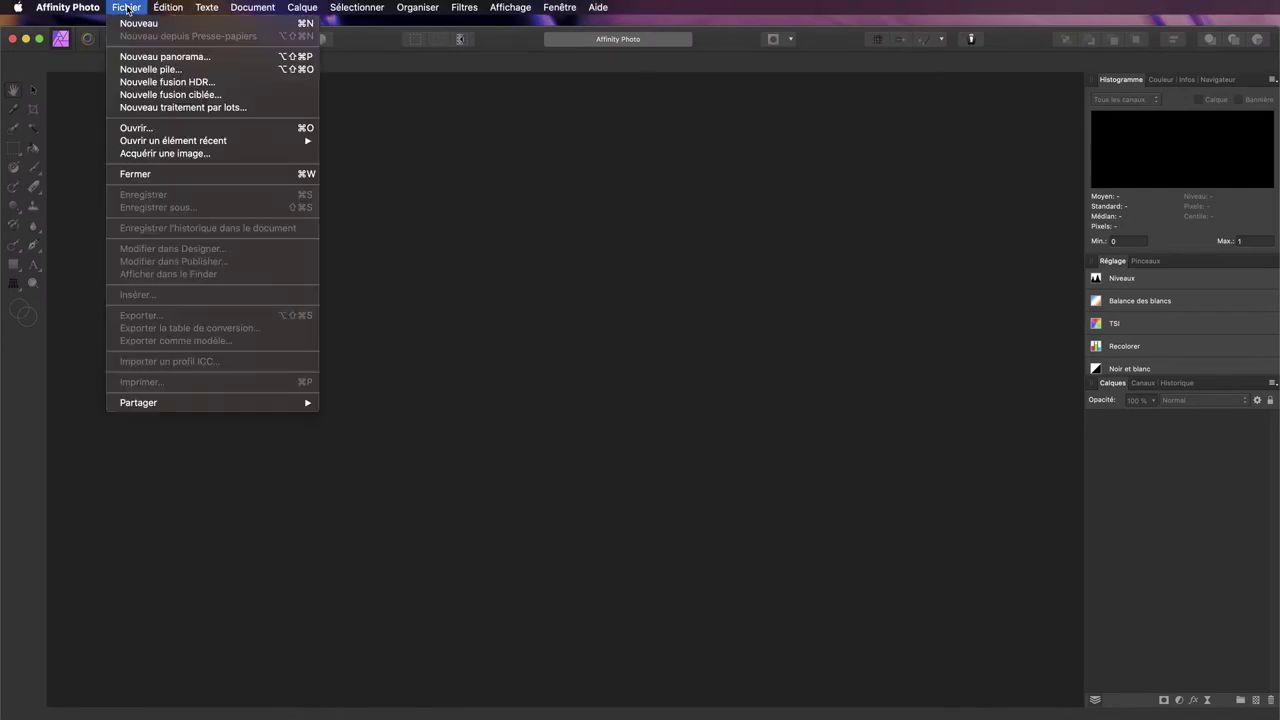
pyautogui.click(134, 128)
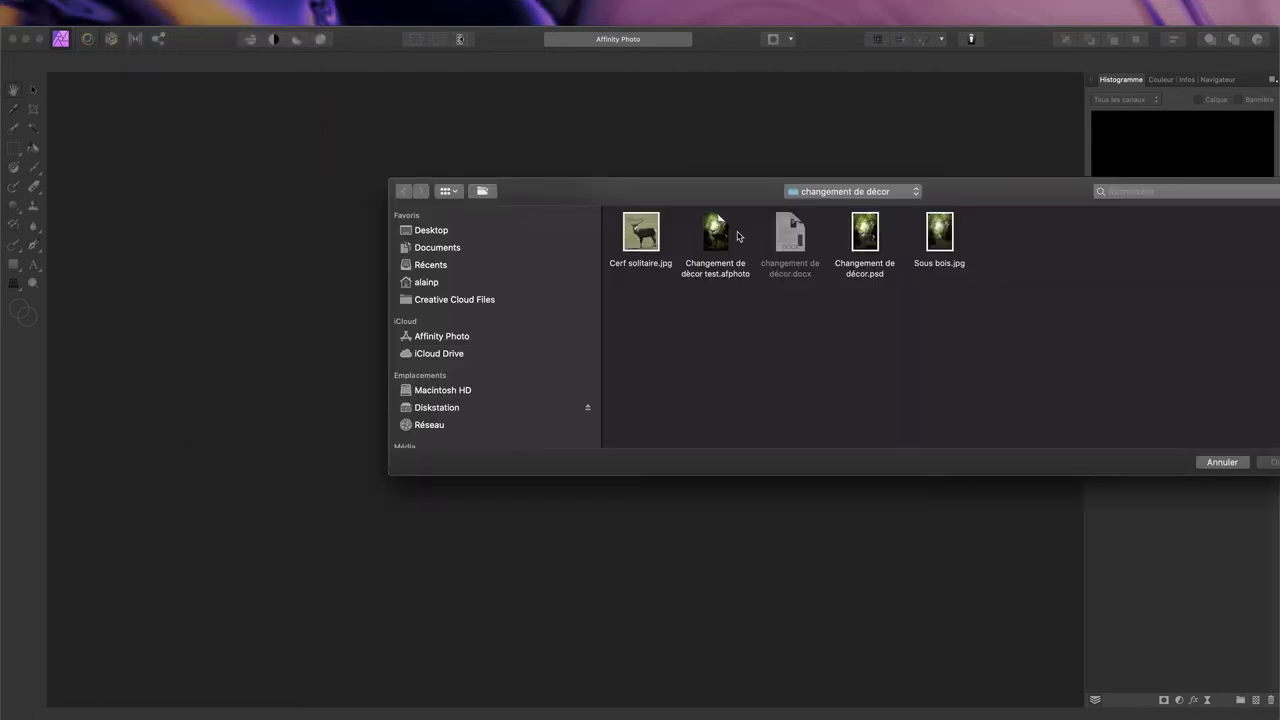
pyautogui.click(945, 230)
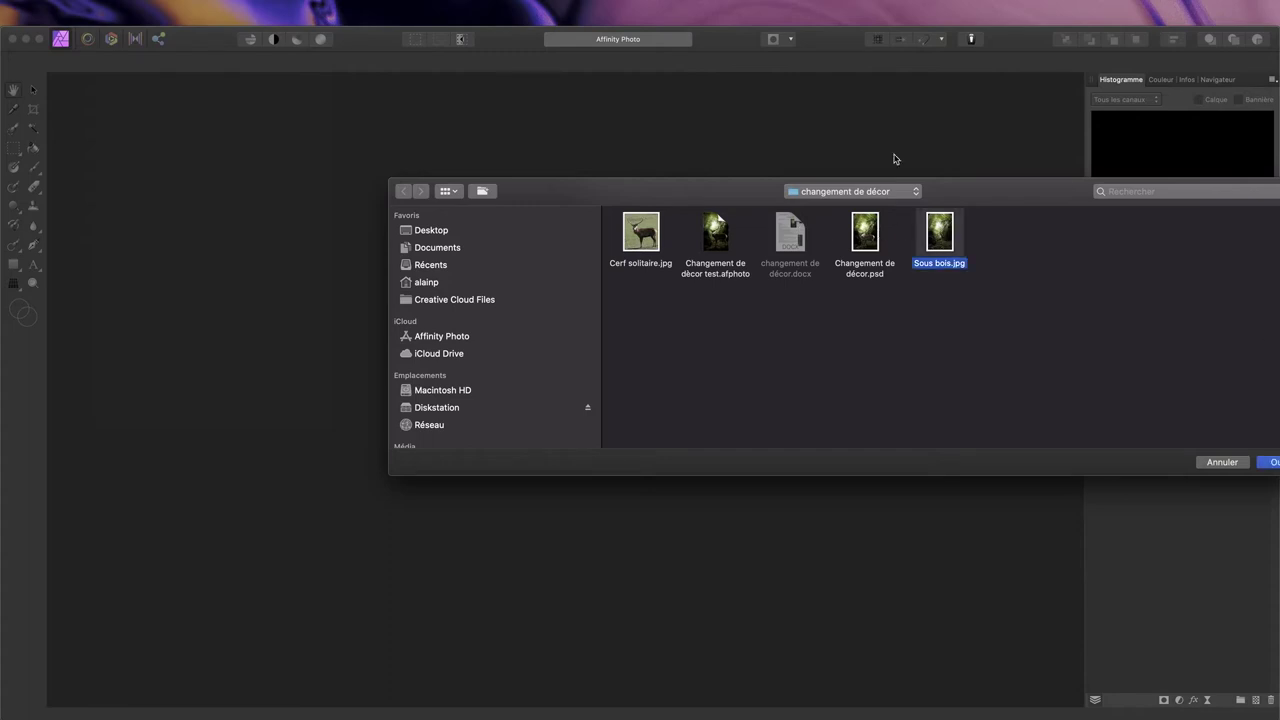
pyautogui.moveTo(982, 196); pyautogui.dragTo(857, 191)
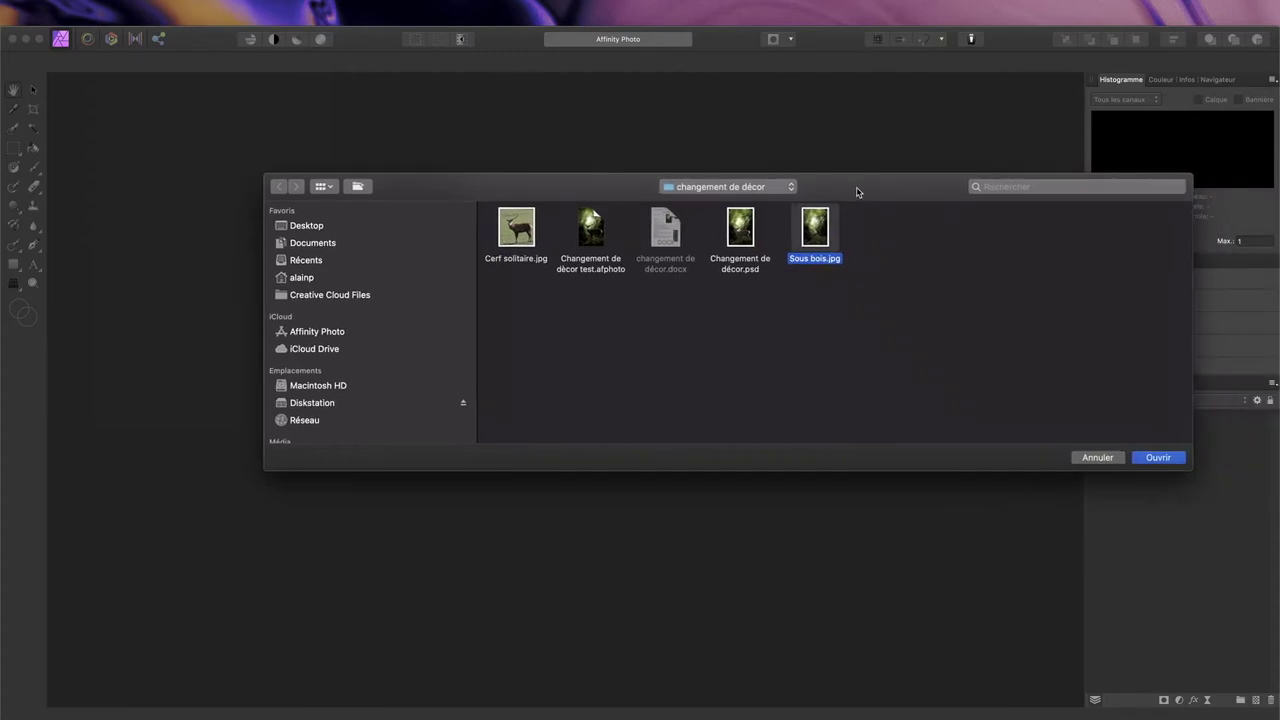
pyautogui.click(1155, 458)
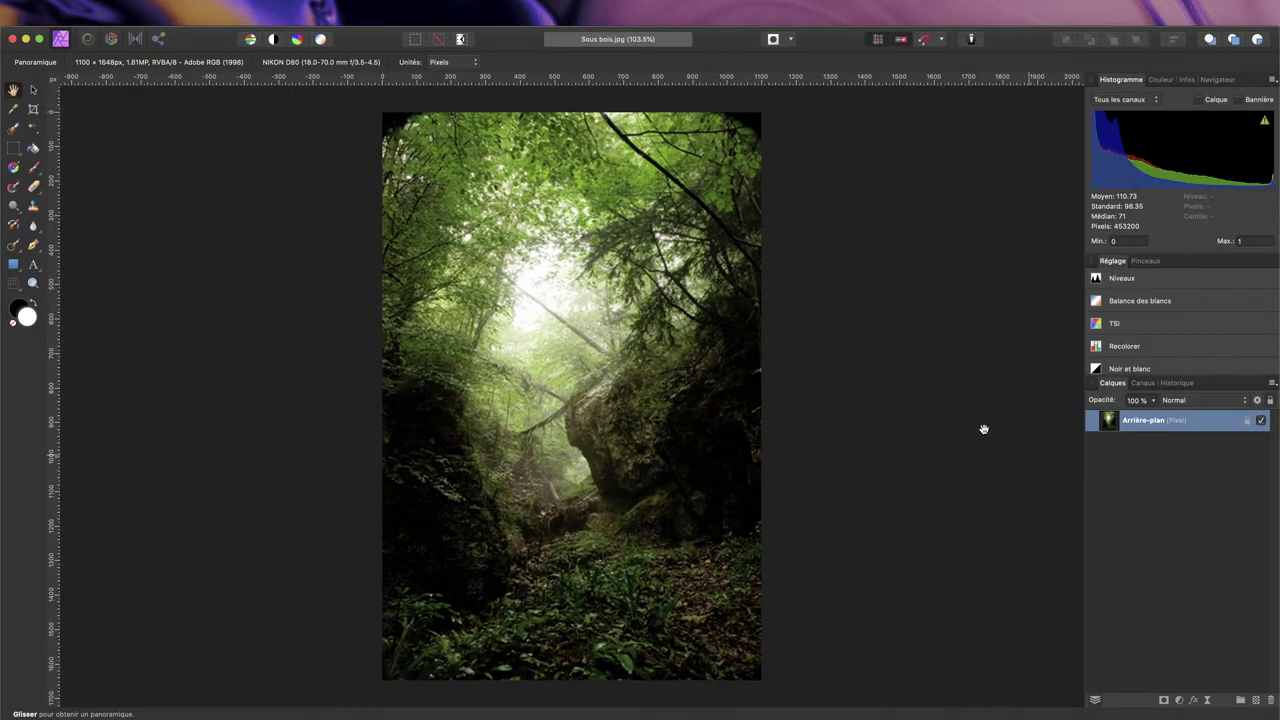
# Open the deer photo Cerf solitaire.jpg from the same folder as a second document
pyautogui.moveTo(38, 5)
pyautogui.moveTo(115, 5)
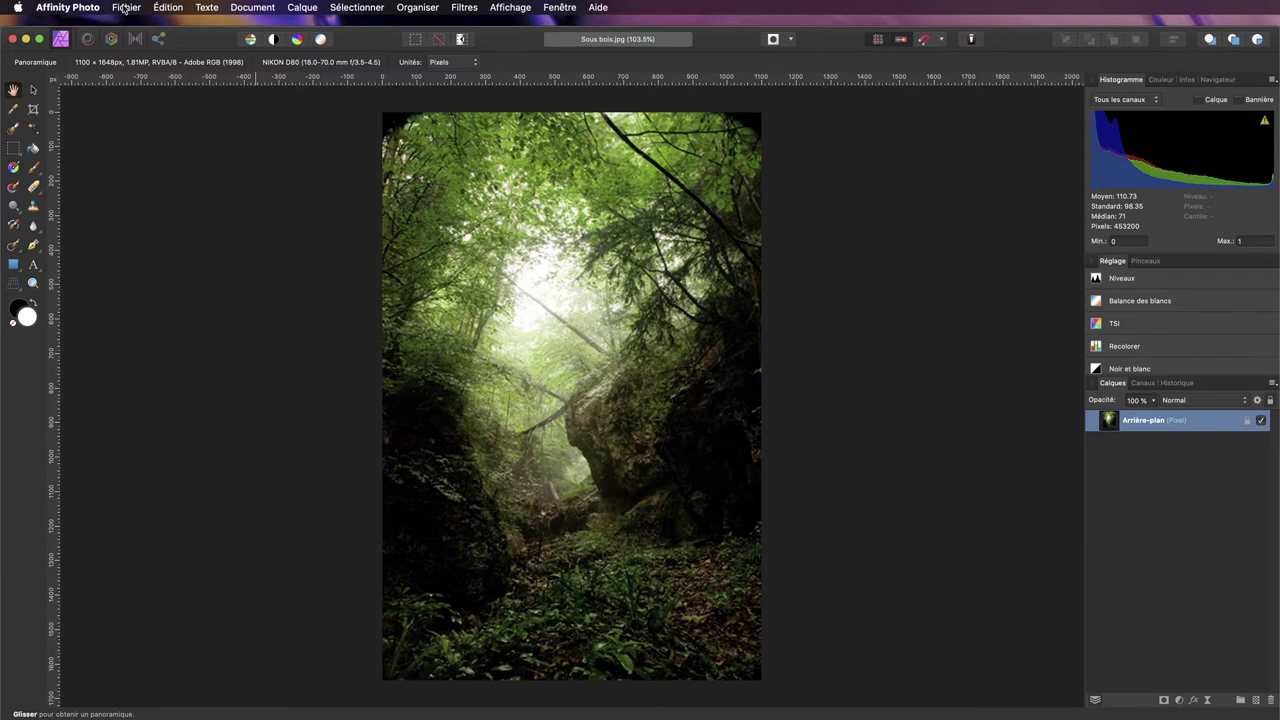
pyautogui.click(127, 8)
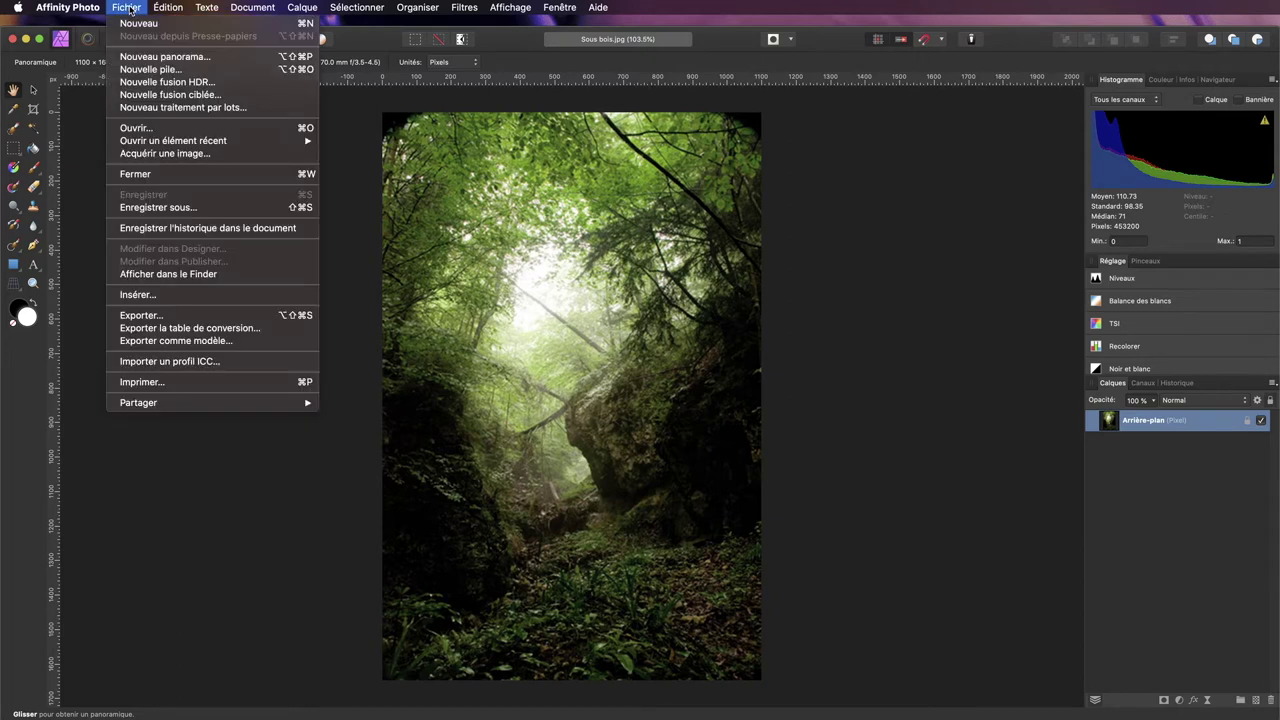
pyautogui.click(155, 130)
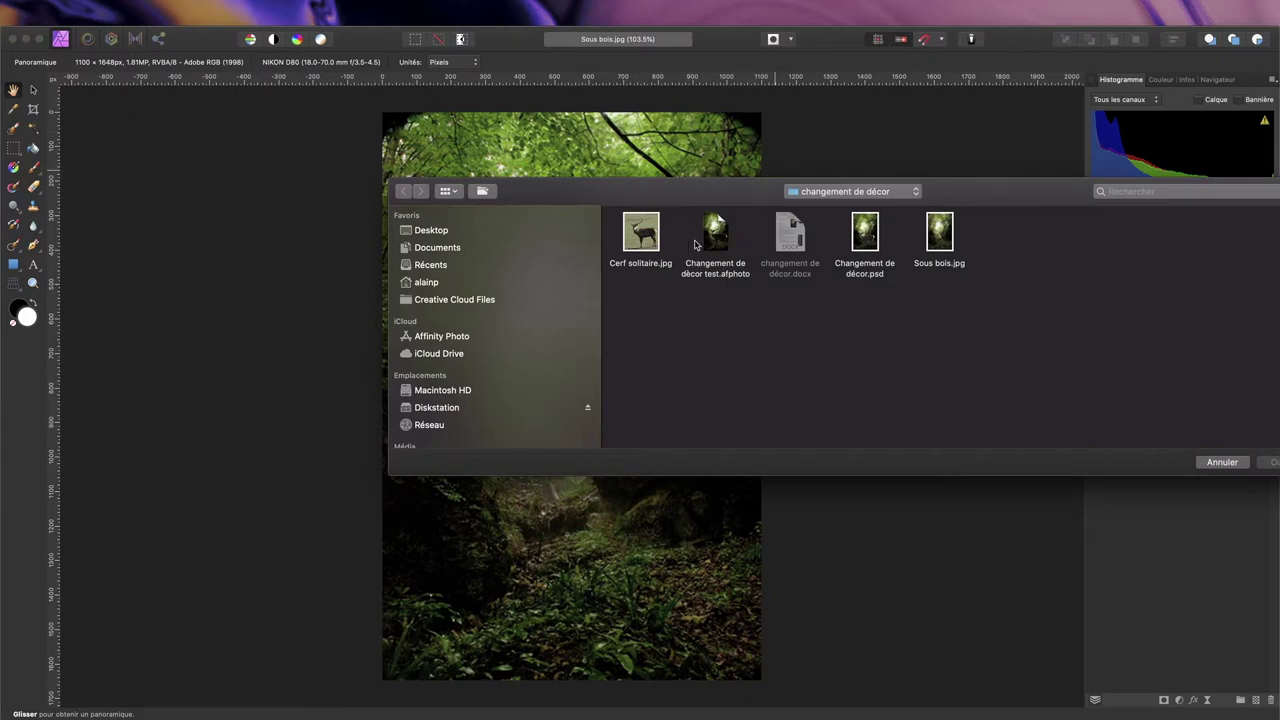
pyautogui.click(646, 235)
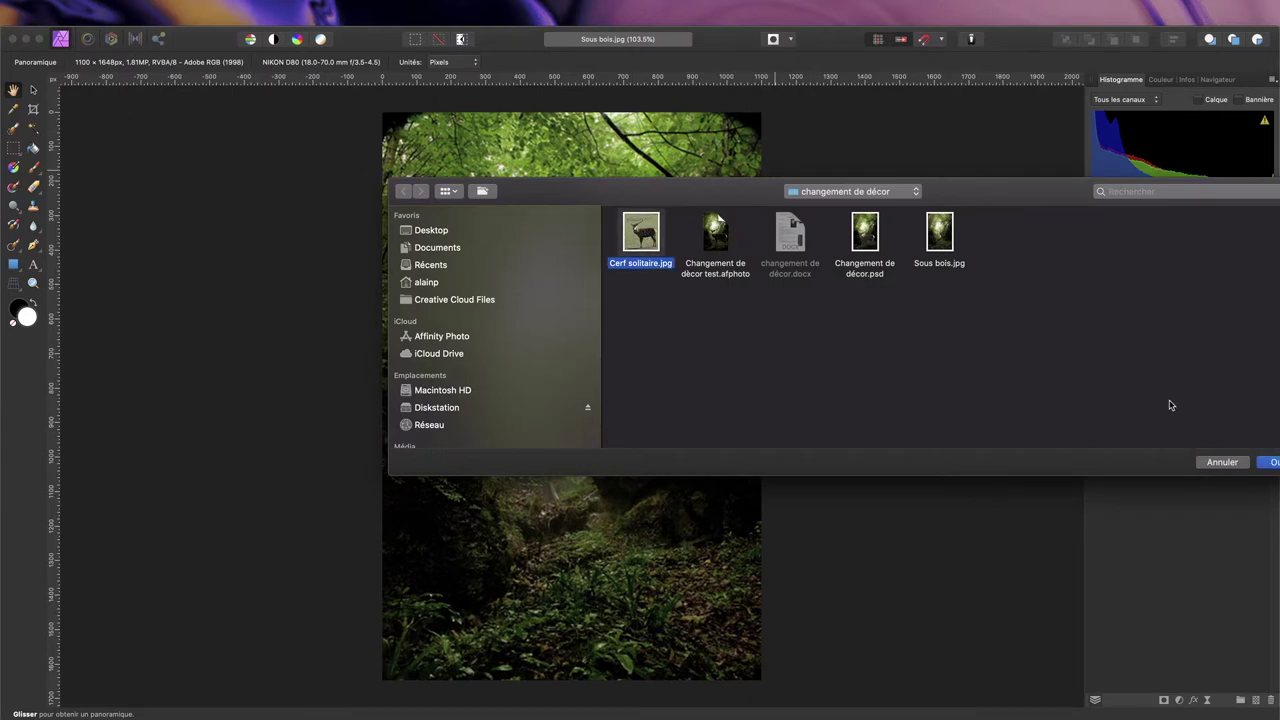
pyautogui.click(1273, 465)
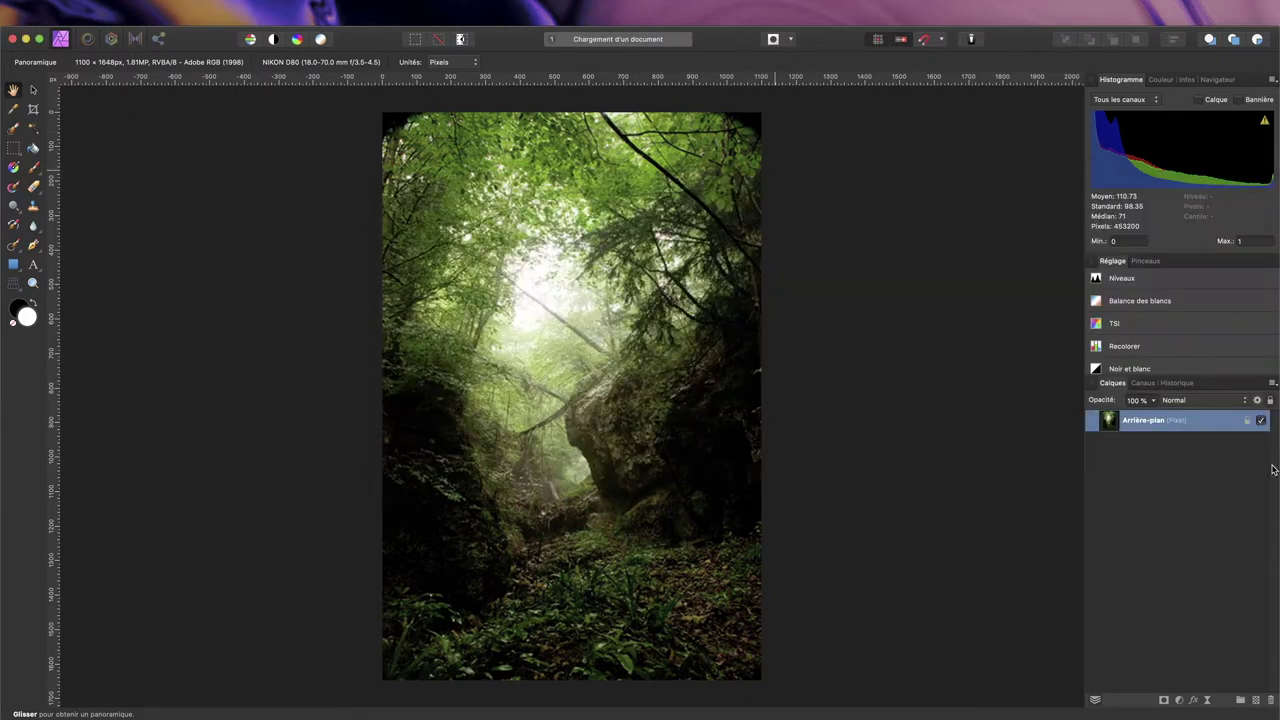
pyautogui.scroll(1, 680, 310)
pyautogui.scroll(-2, 600, 276)
pyautogui.scroll(1, 600, 276)
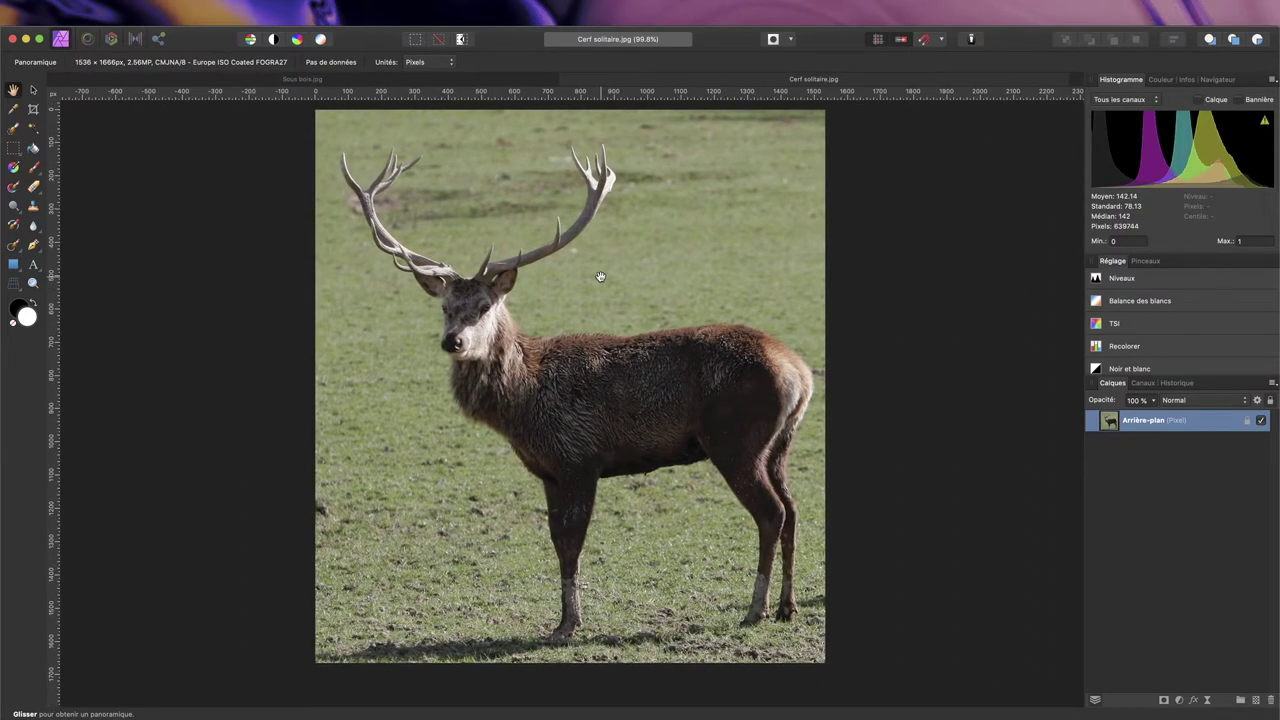
# Select the deer's body from the rump to the shoulder with the 64 px Selection Brush, snapping to edges
pyautogui.click(13, 131)
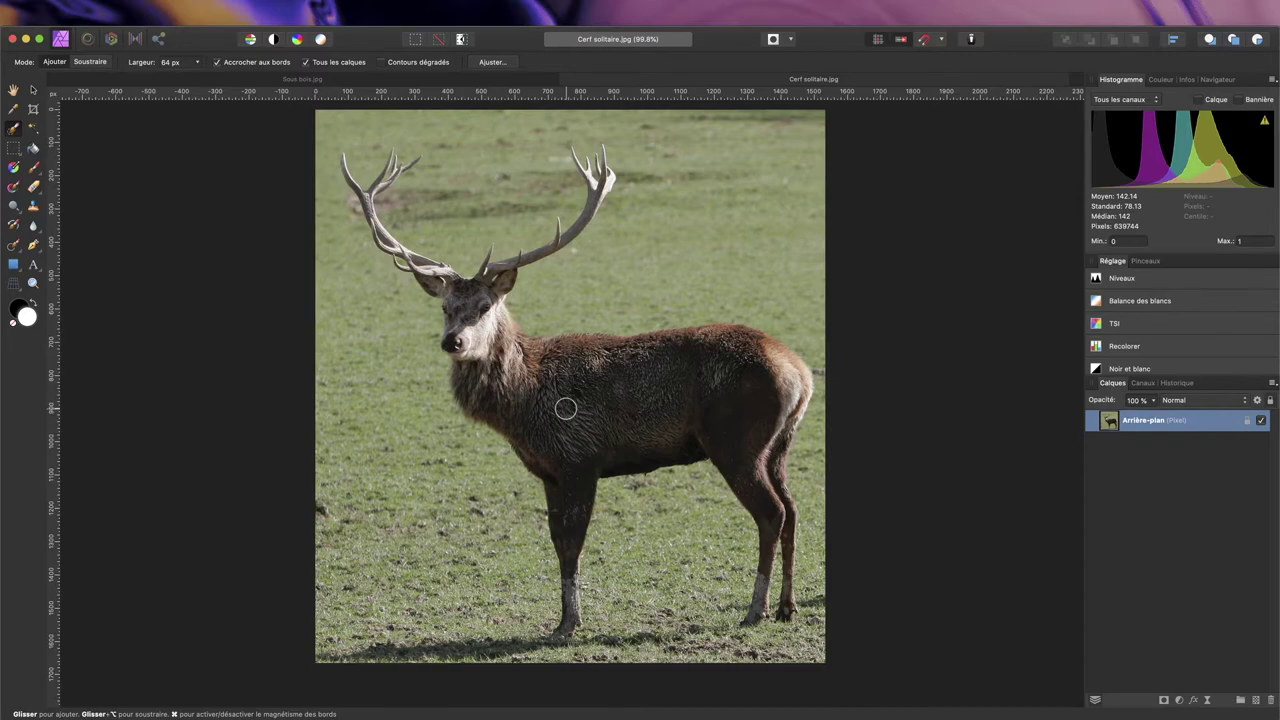
pyautogui.scroll(5, 565, 408)
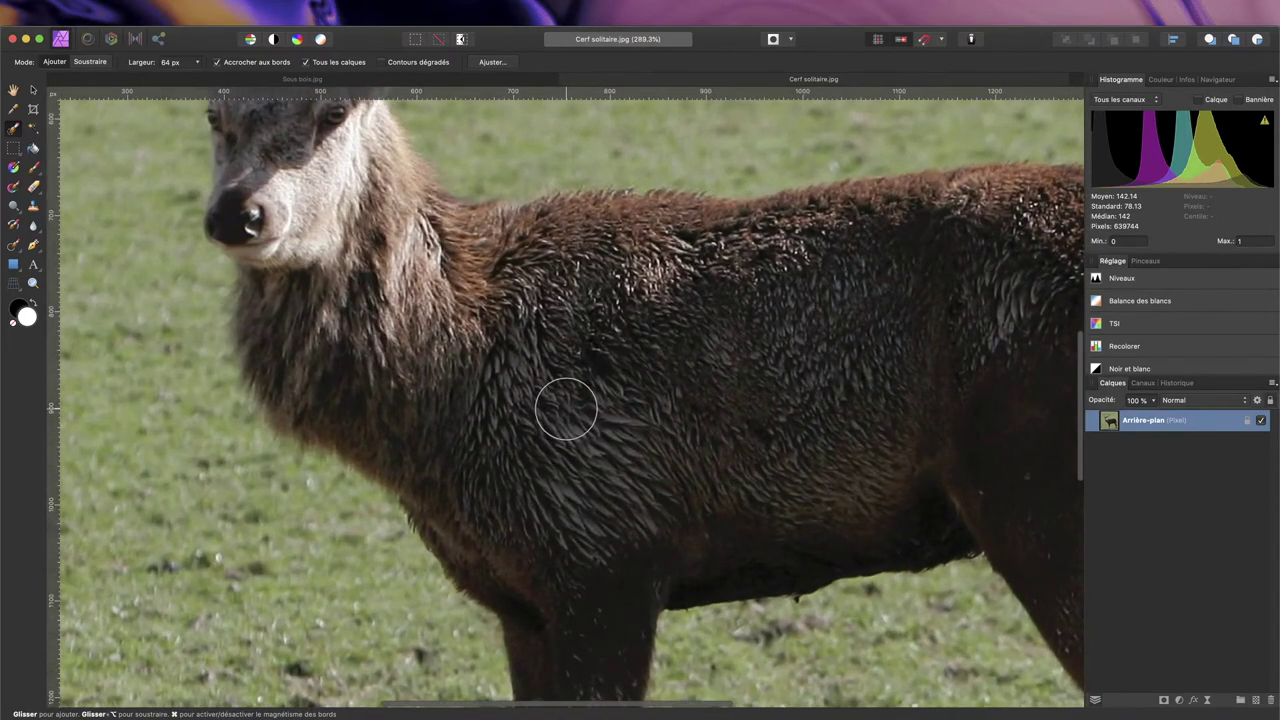
pyautogui.hscroll(10, 635, 313)
pyautogui.scroll(-4, 635, 313)
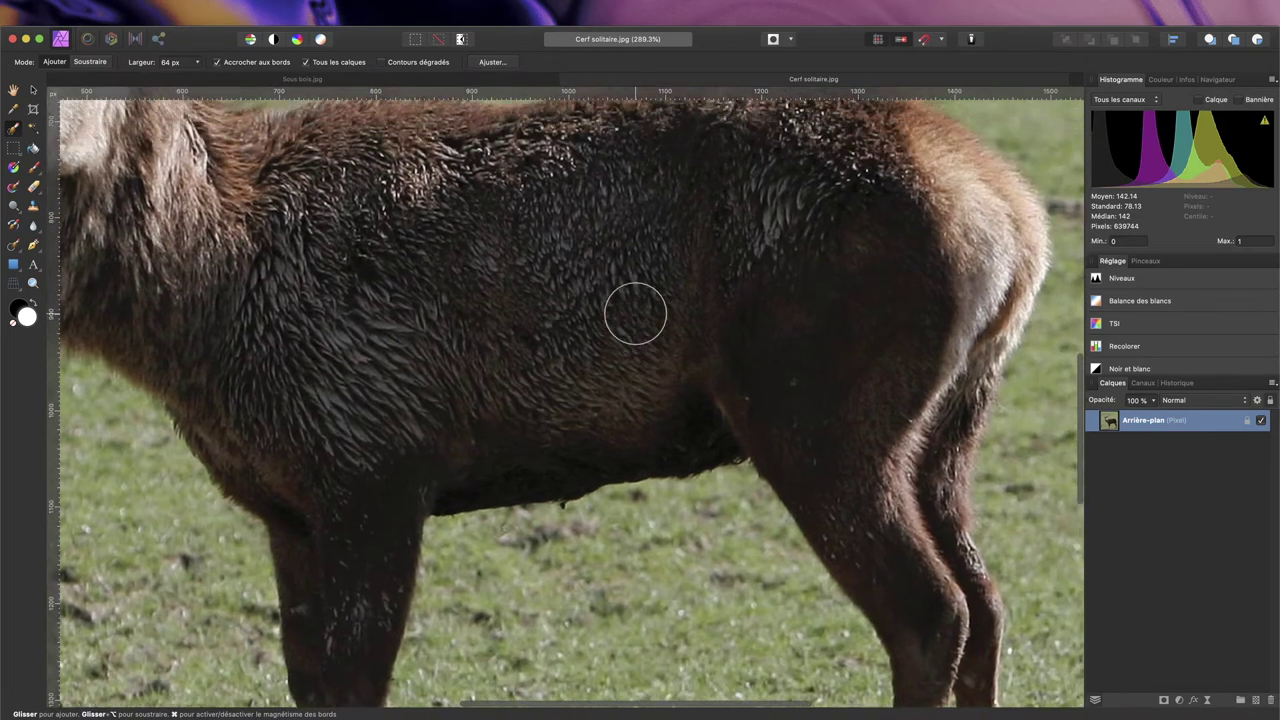
pyautogui.scroll(2, 635, 313)
pyautogui.click(894, 245)
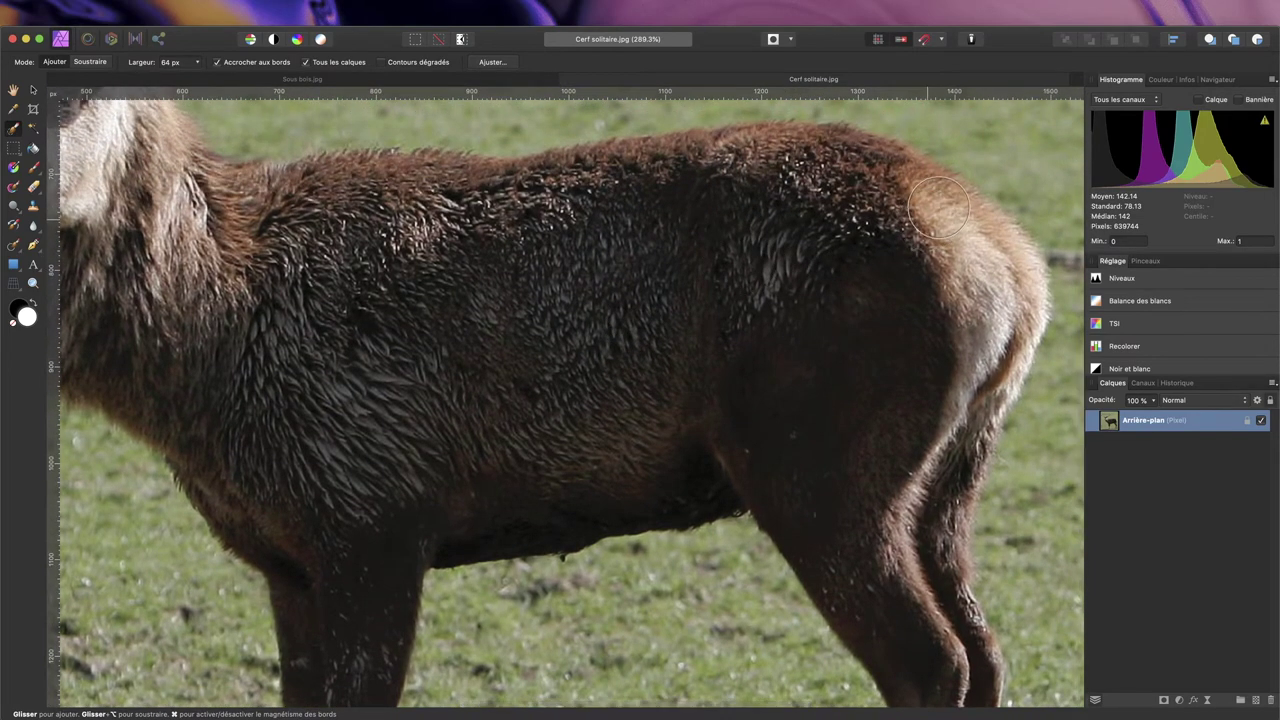
pyautogui.moveTo(773, 204)
pyautogui.mouseDown()
pyautogui.moveTo(692, 185)
pyautogui.moveTo(476, 214)
pyautogui.moveTo(240, 202)
pyautogui.moveTo(638, 244)
pyautogui.moveTo(941, 247)
pyautogui.moveTo(978, 267)
pyautogui.moveTo(956, 348)
pyautogui.moveTo(927, 377)
pyautogui.moveTo(731, 433)
pyautogui.moveTo(720, 457)
pyautogui.moveTo(779, 463)
pyautogui.moveTo(835, 502)
pyautogui.moveTo(776, 470)
pyautogui.moveTo(714, 465)
pyautogui.moveTo(917, 436)
pyautogui.moveTo(934, 542)
pyautogui.moveTo(777, 420)
pyautogui.moveTo(391, 425)
pyautogui.moveTo(283, 483)
pyautogui.moveTo(260, 519)
pyautogui.moveTo(324, 545)
pyautogui.moveTo(352, 574)
pyautogui.moveTo(357, 603)
pyautogui.moveTo(314, 460)
pyautogui.moveTo(152, 268)
pyautogui.mouseUp()
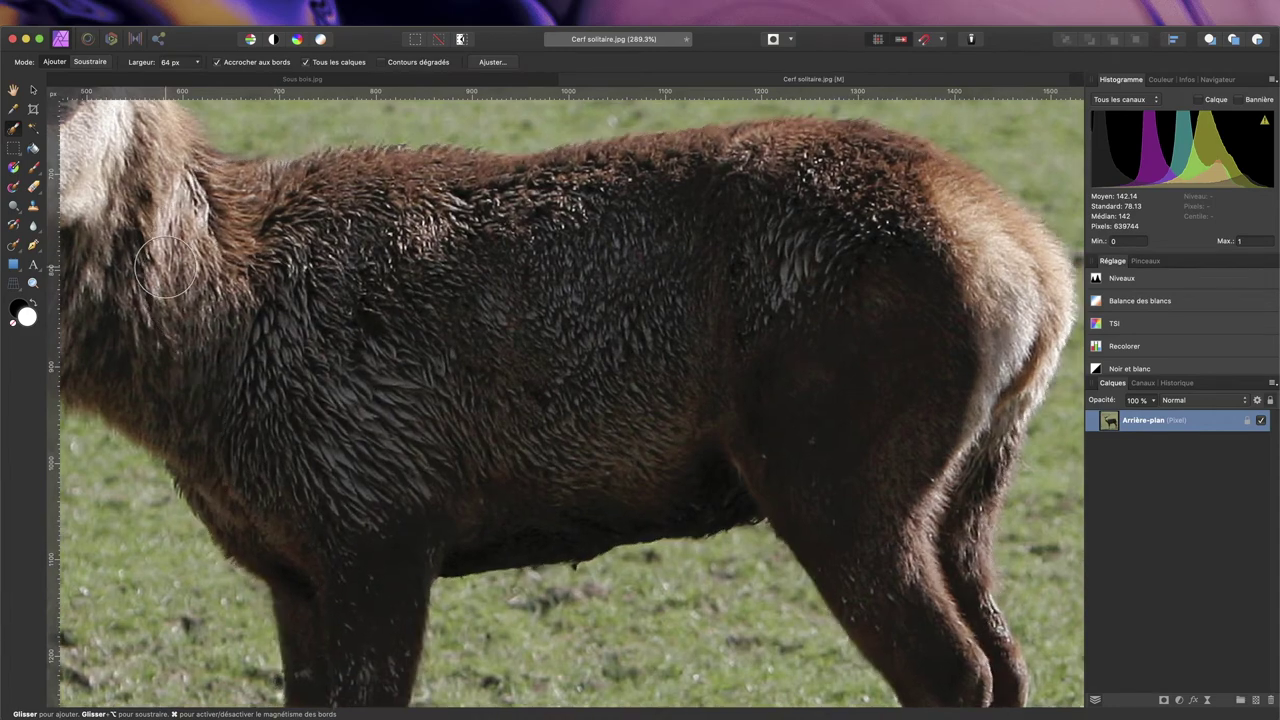
# Add the deer's neck, face and ears to the selection with the Selection Brush
pyautogui.scroll(5, 165, 268)
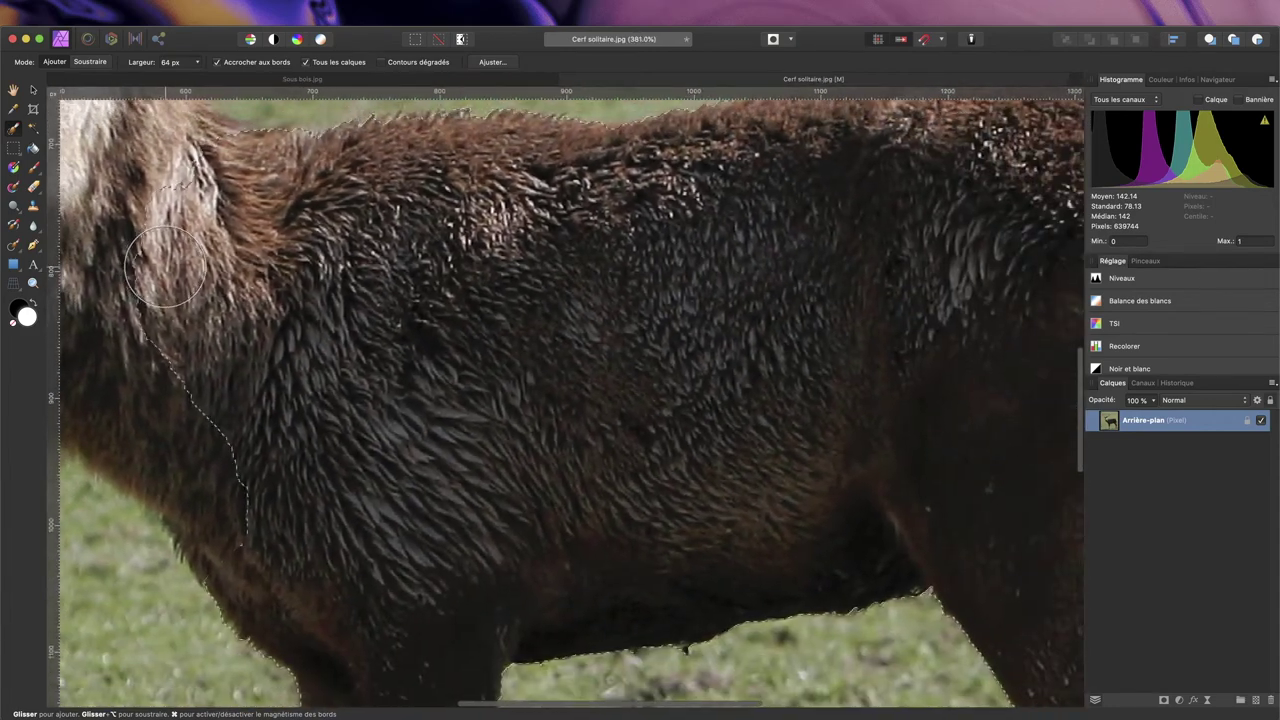
pyautogui.scroll(5, 165, 268)
pyautogui.hscroll(-4, 165, 268)
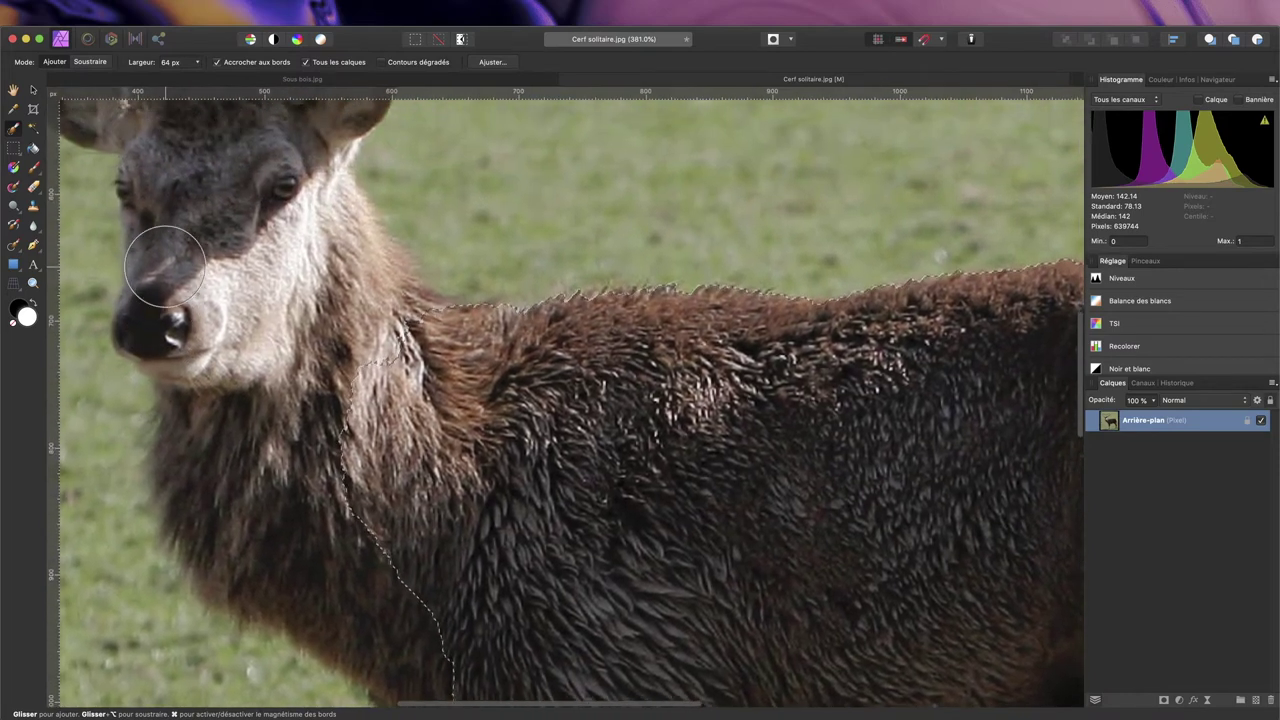
pyautogui.moveTo(330, 455)
pyautogui.mouseDown()
pyautogui.moveTo(404, 527)
pyautogui.moveTo(297, 543)
pyautogui.moveTo(243, 457)
pyautogui.moveTo(222, 340)
pyautogui.moveTo(223, 206)
pyautogui.mouseUp()
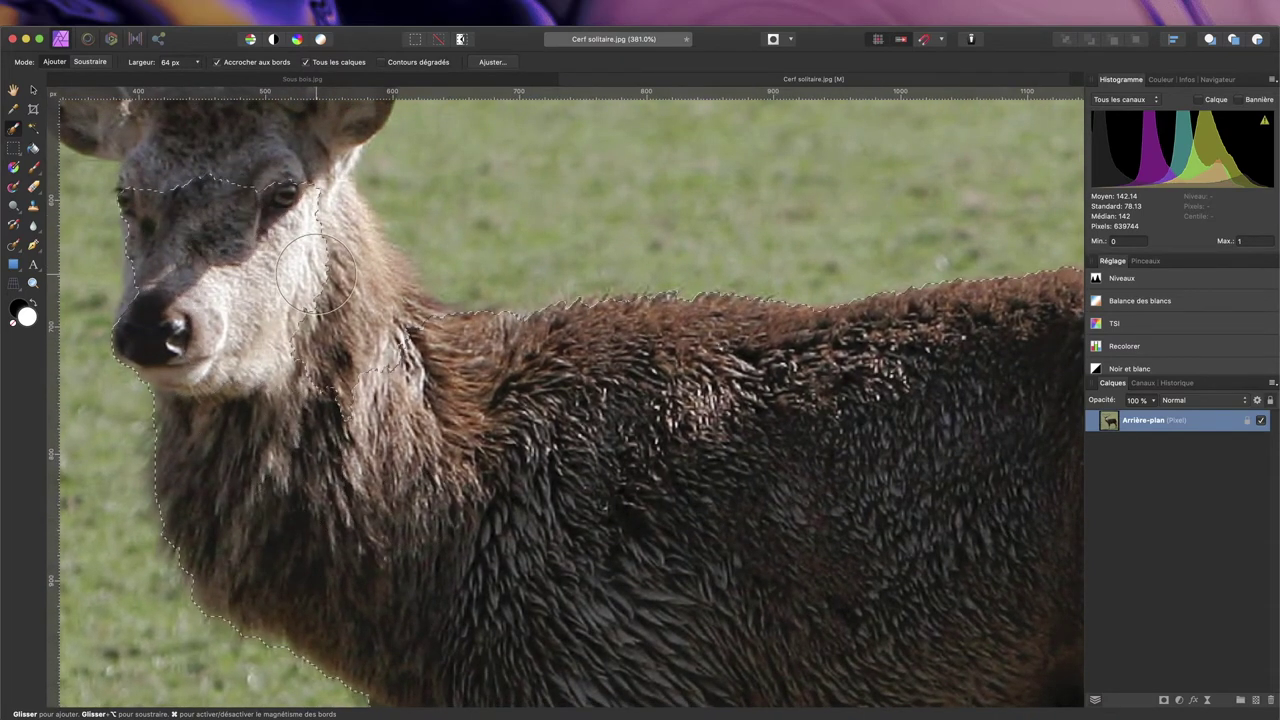
pyautogui.scroll(3, 315, 272)
pyautogui.scroll(1, 315, 272)
pyautogui.moveTo(217, 345)
pyautogui.mouseDown()
pyautogui.moveTo(244, 280)
pyautogui.moveTo(220, 277)
pyautogui.moveTo(234, 277)
pyautogui.mouseUp()
pyautogui.scroll(1, 234, 277)
pyautogui.hscroll(1, 234, 277)
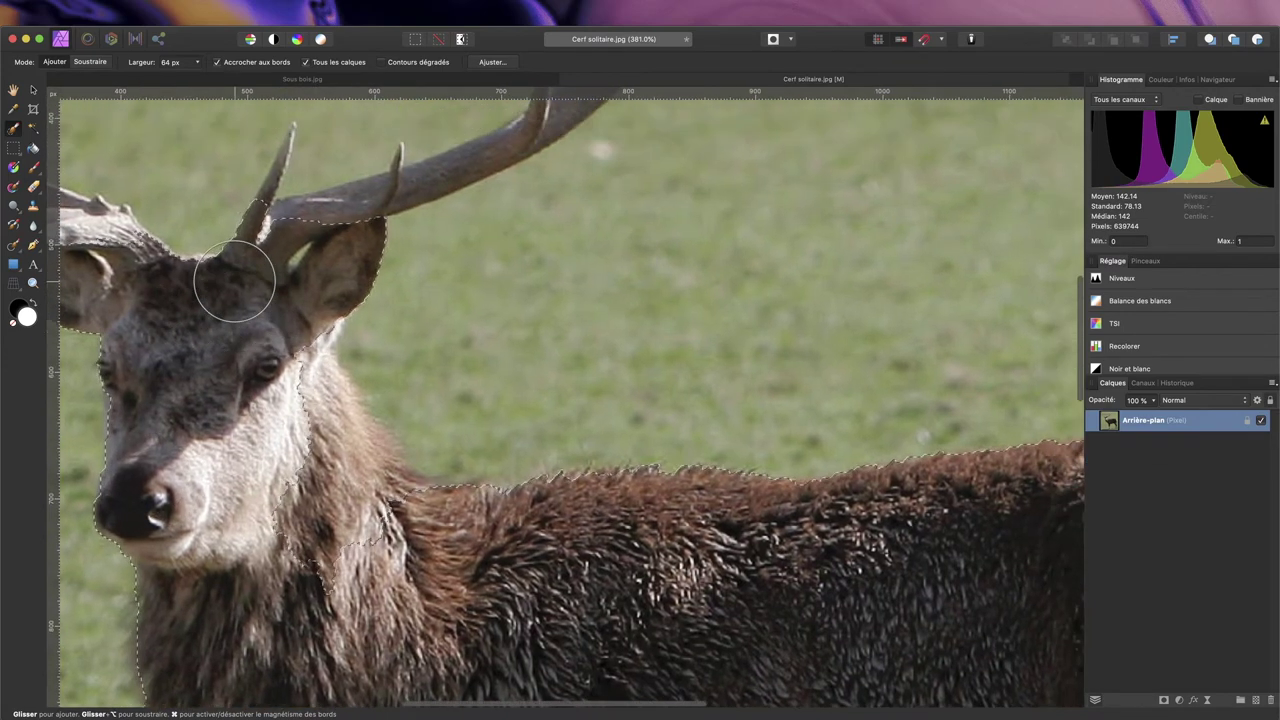
# Reduce the Selection Brush width to 17 px and add the antler above the deer's back to the selection, up to its forked tips
pyautogui.scroll(3, 234, 280)
pyautogui.hscroll(4, 234, 280)
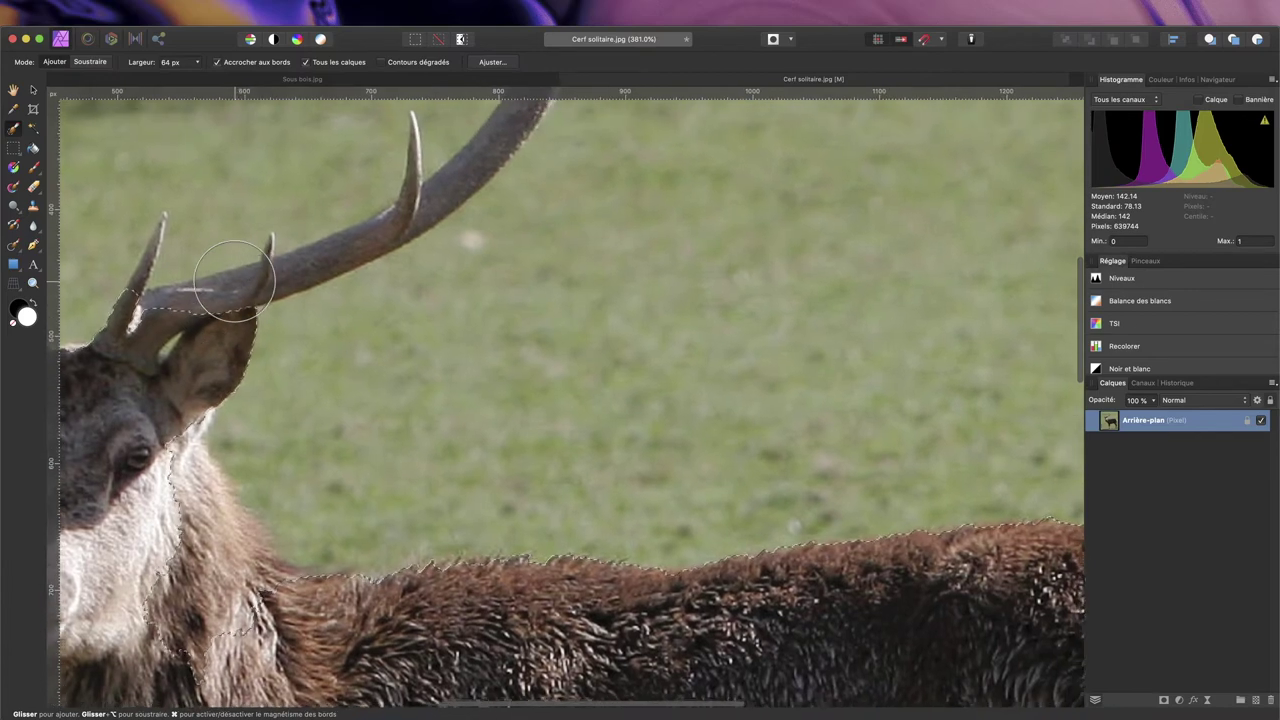
pyautogui.scroll(-4, 234, 285)
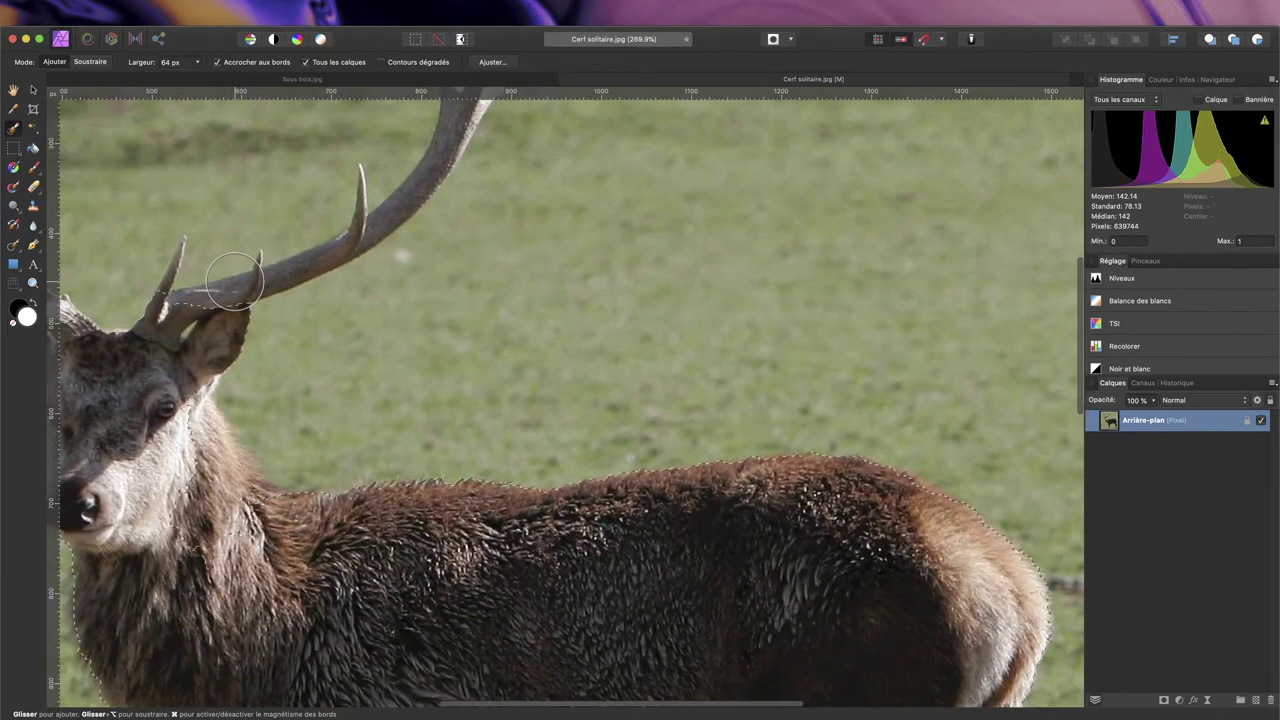
pyautogui.press('super+d')
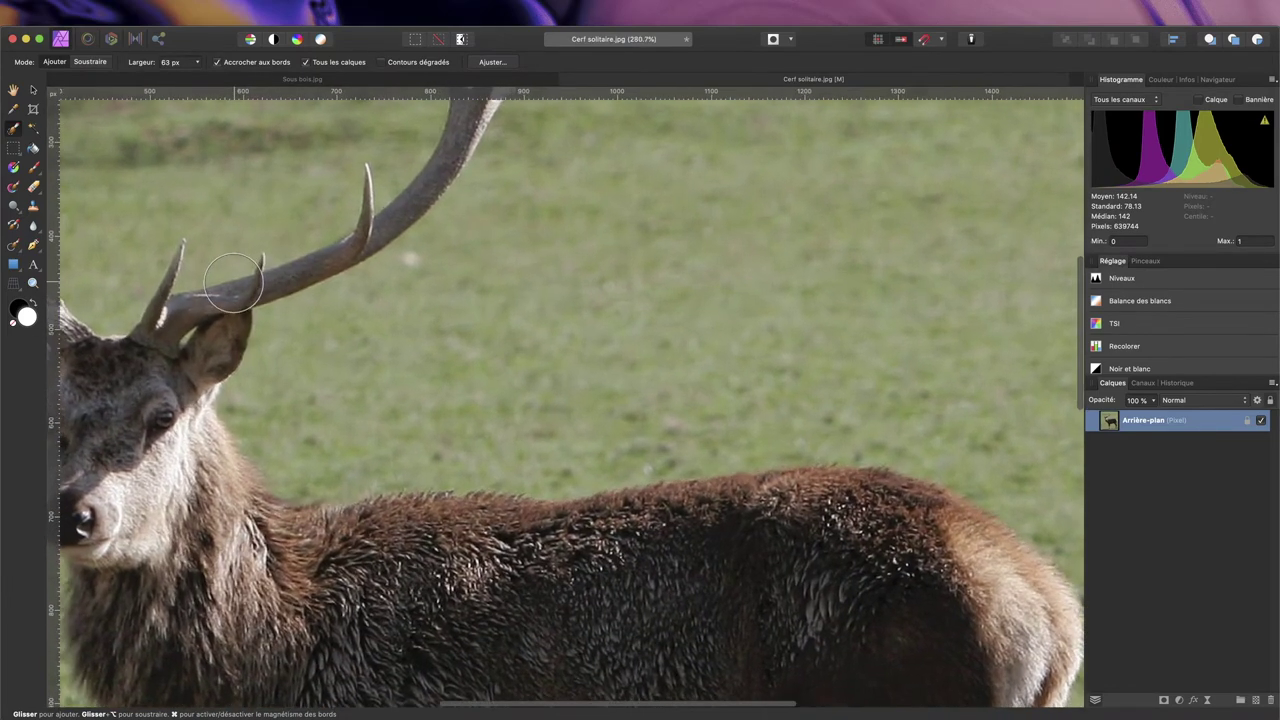
pyautogui.press('super+z')
pyautogui.scroll(-1, 515, 338)
pyautogui.moveTo(500, 335)
pyautogui.mouseDown()
pyautogui.moveTo(330, 262)
pyautogui.moveTo(655, 385)
pyautogui.mouseUp()
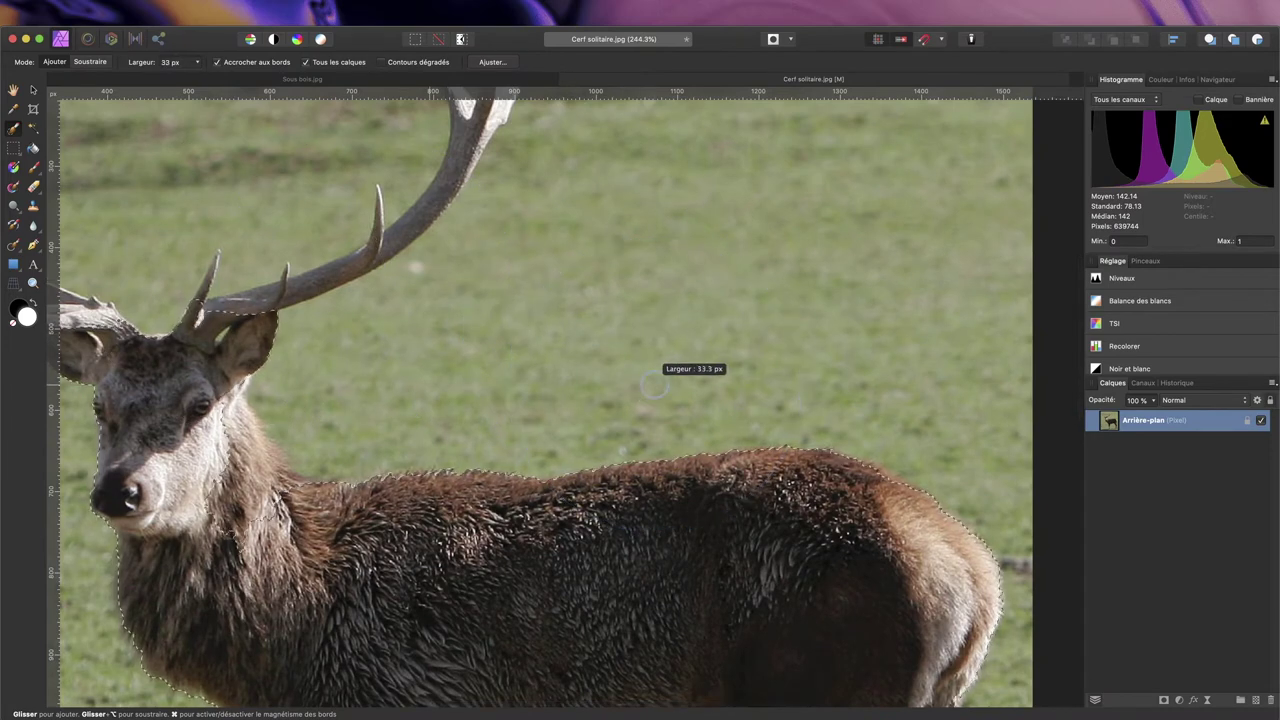
pyautogui.moveTo(655, 384); pyautogui.dragTo(644, 384)
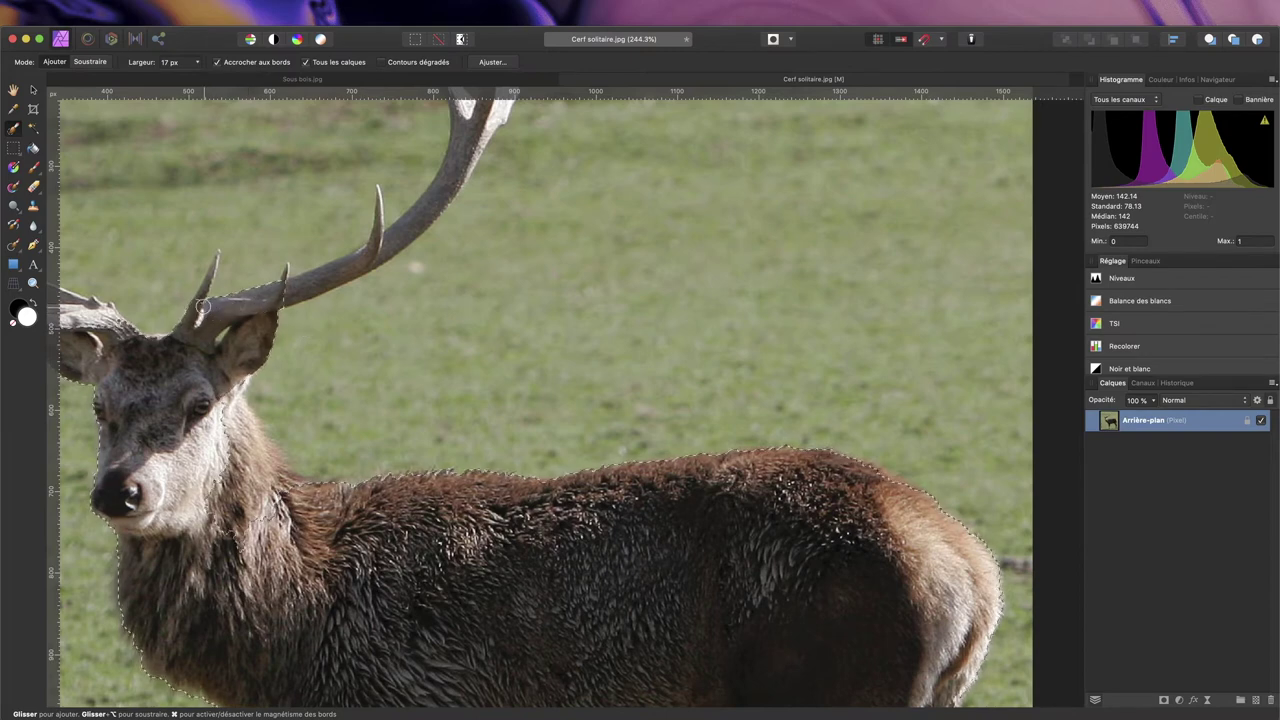
pyautogui.moveTo(370, 250); pyautogui.dragTo(437, 187)
pyautogui.scroll(-3, 437, 187)
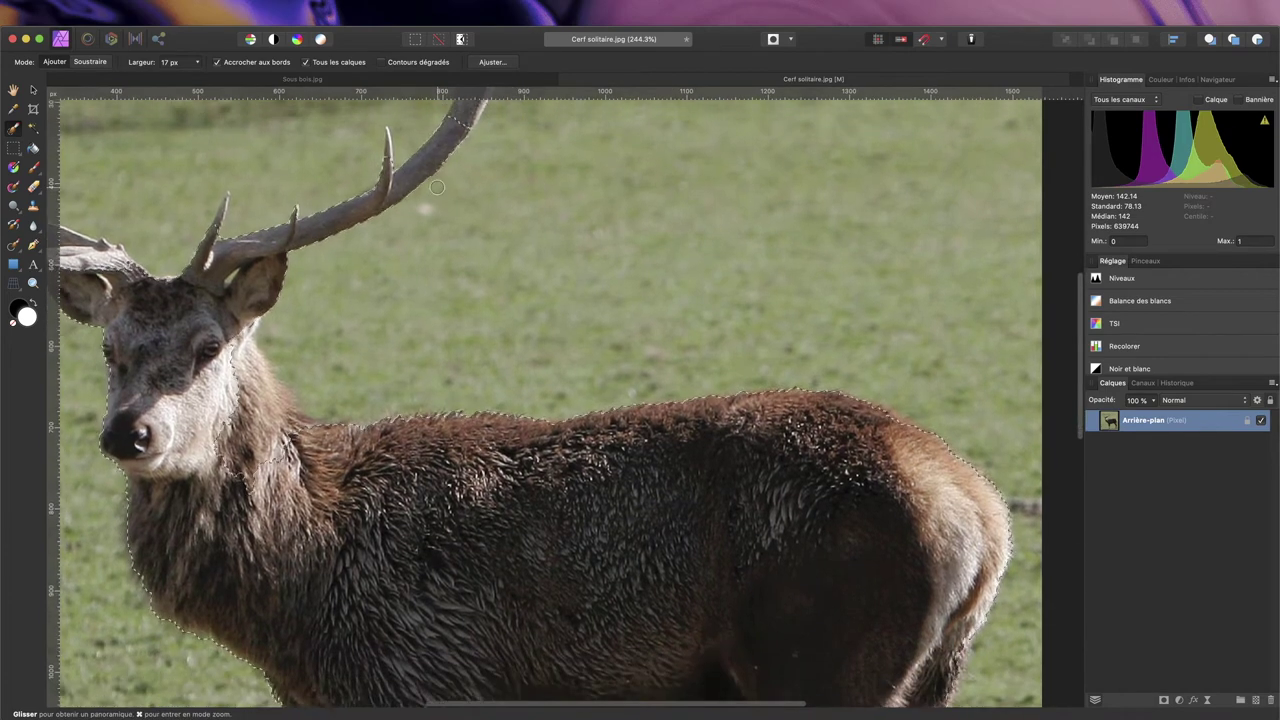
pyautogui.scroll(5, 437, 187)
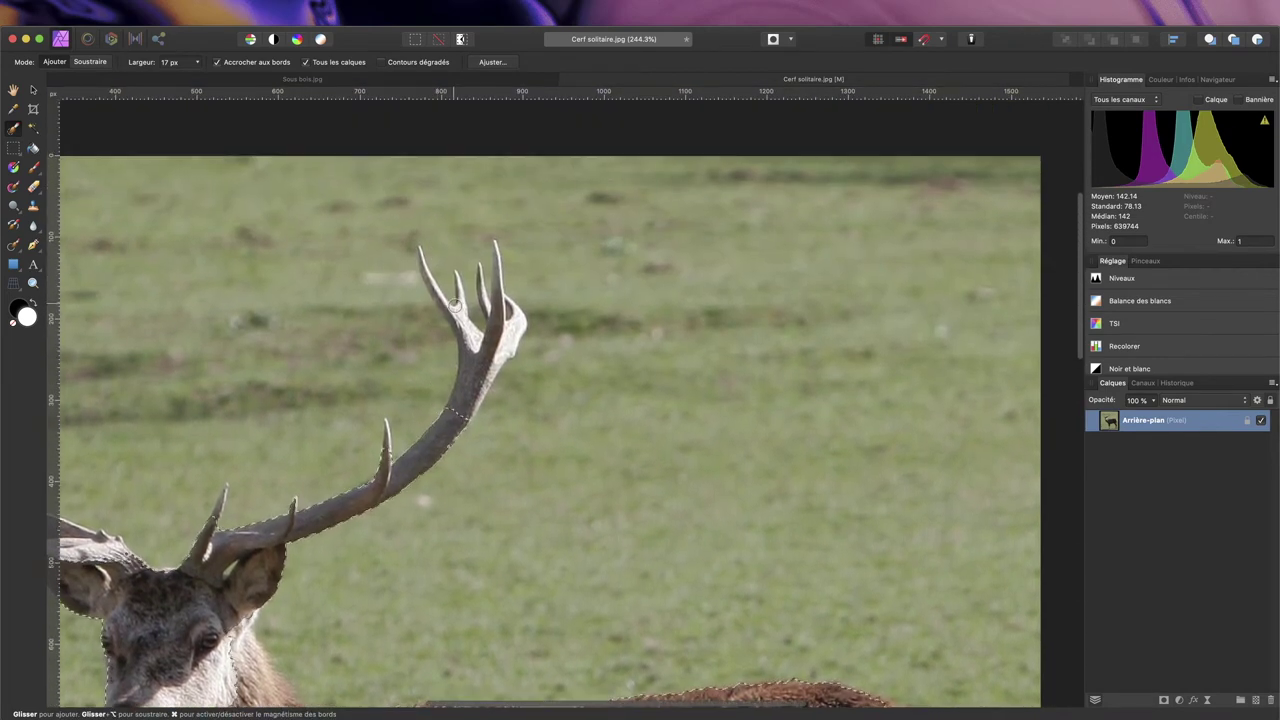
pyautogui.moveTo(455, 305)
pyautogui.mouseDown()
pyautogui.moveTo(483, 359)
pyautogui.moveTo(471, 390)
pyautogui.moveTo(509, 330)
pyautogui.mouseUp()
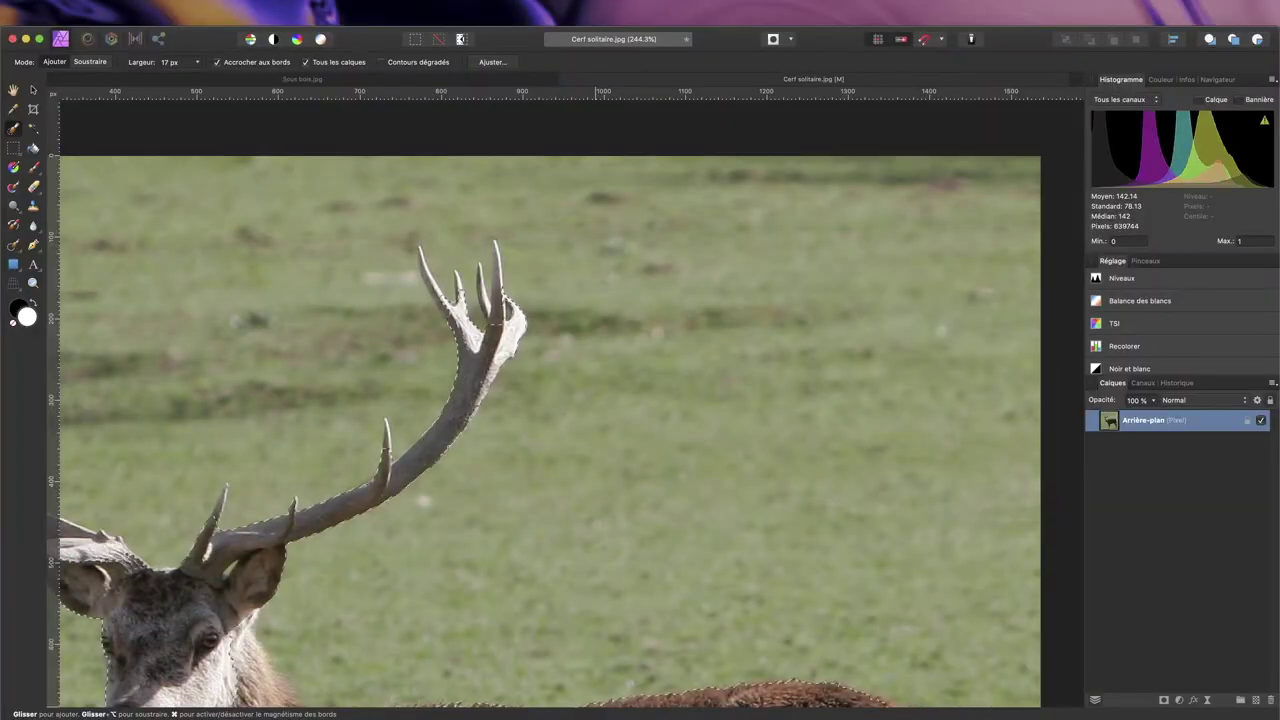
pyautogui.press('super+0')
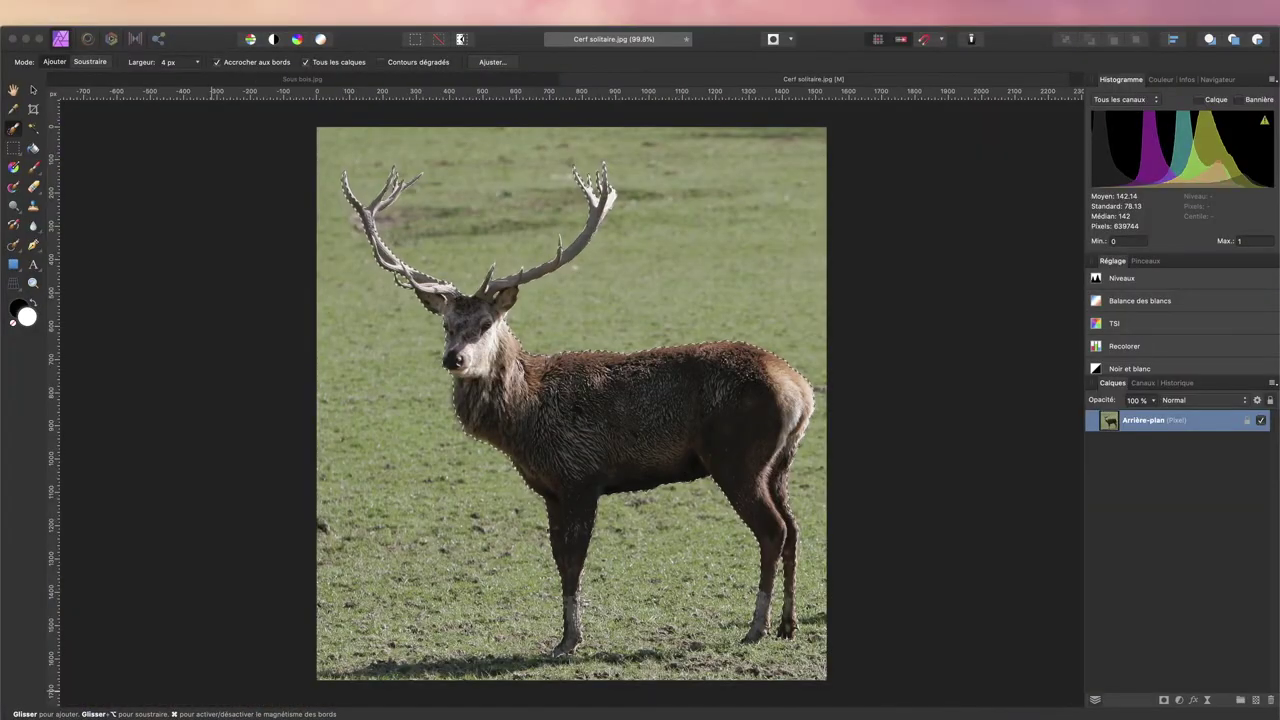
pyautogui.press('super+d')
pyautogui.press('super+z')
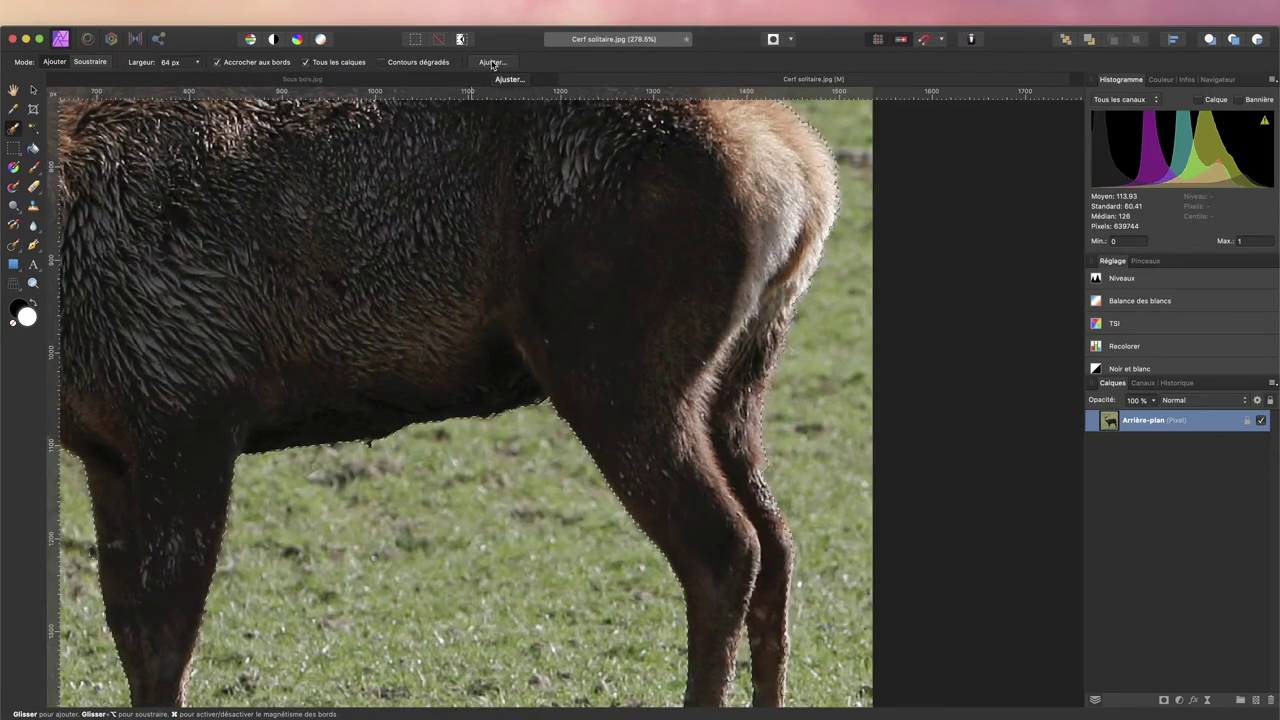
# Open the selection refinement and brush the fur edge along the deer's neck, back and rump with the 50 px matte brush
pyautogui.press('super+0')
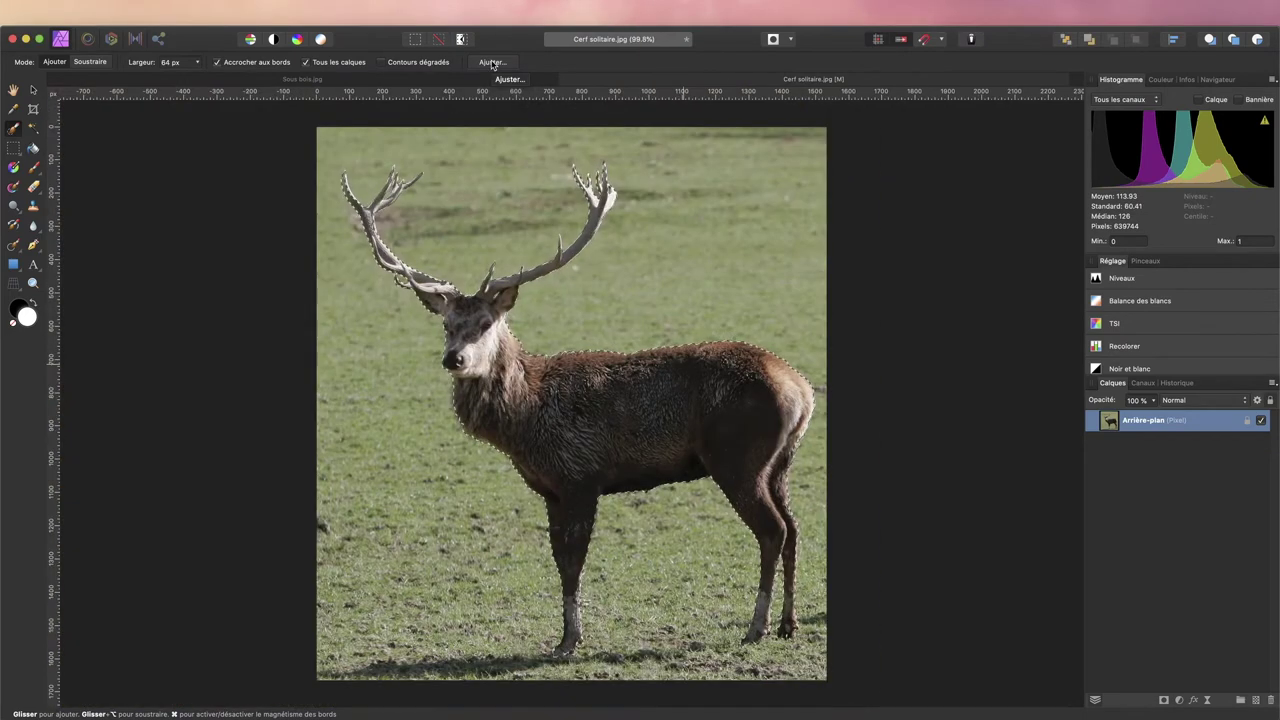
pyautogui.click(492, 62)
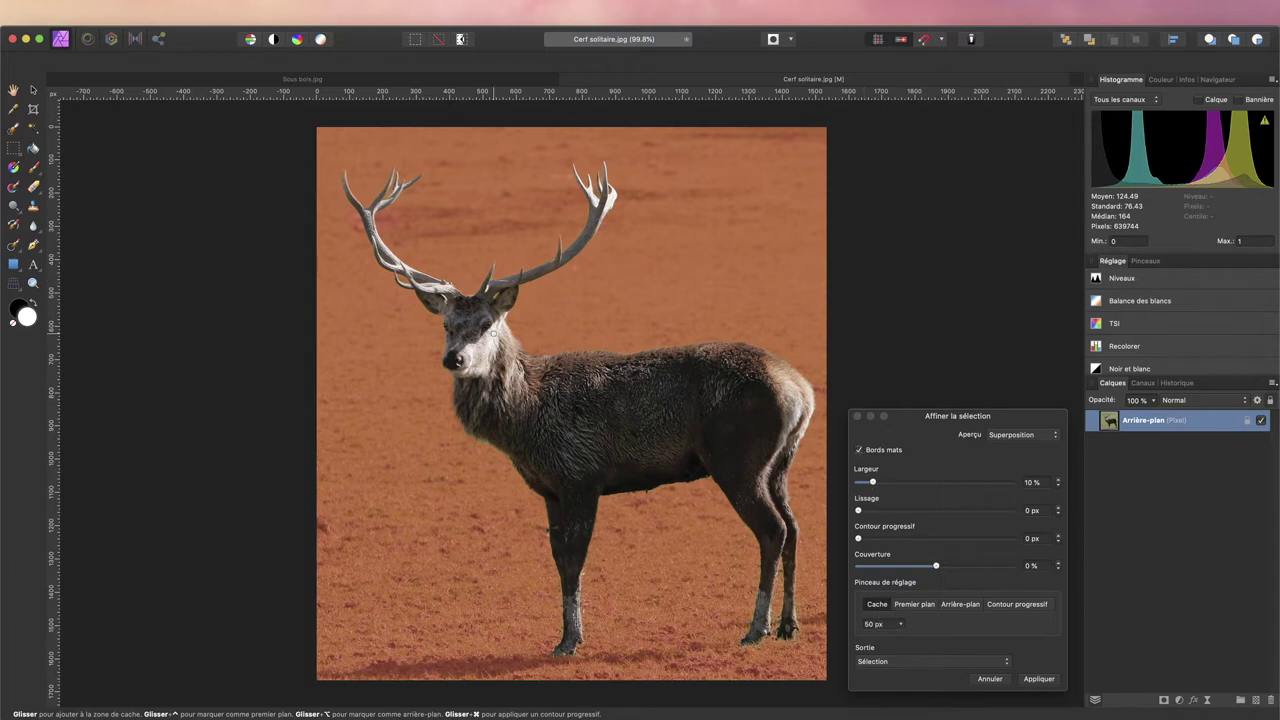
pyautogui.scroll(5, 494, 334)
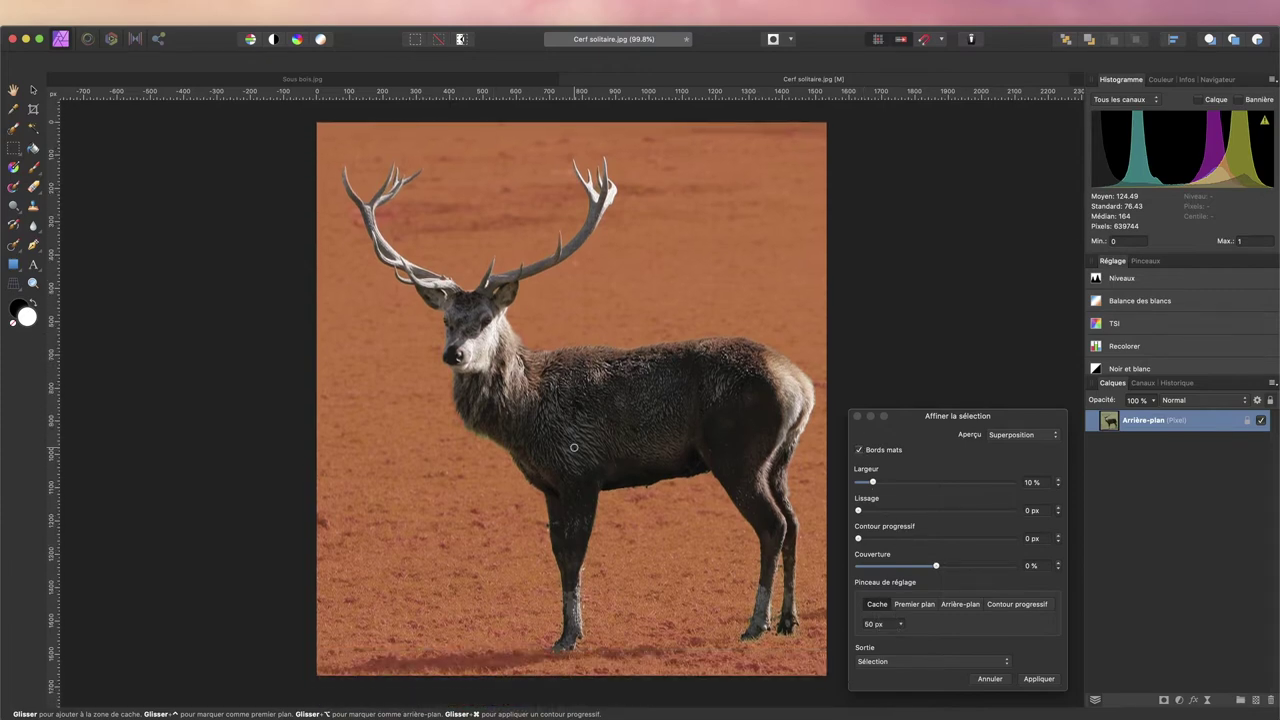
pyautogui.scroll(8, 574, 447)
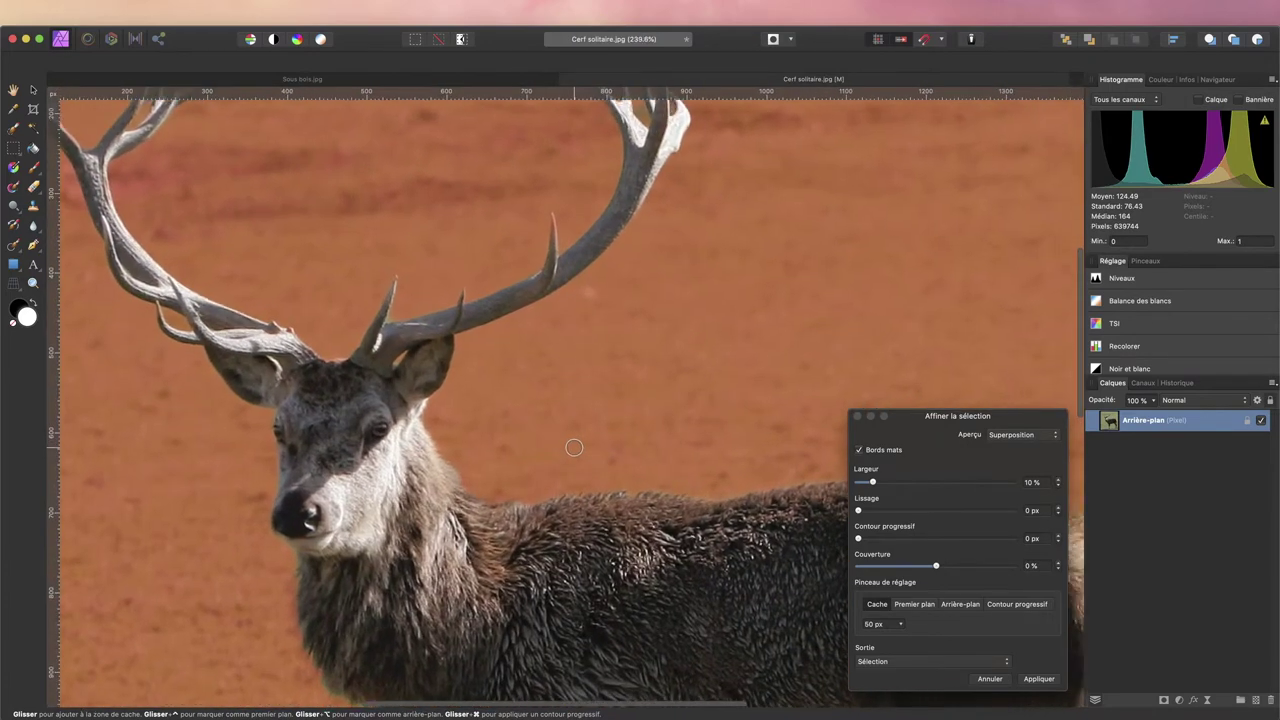
pyautogui.hscroll(3, 573, 447)
pyautogui.scroll(-1, 573, 447)
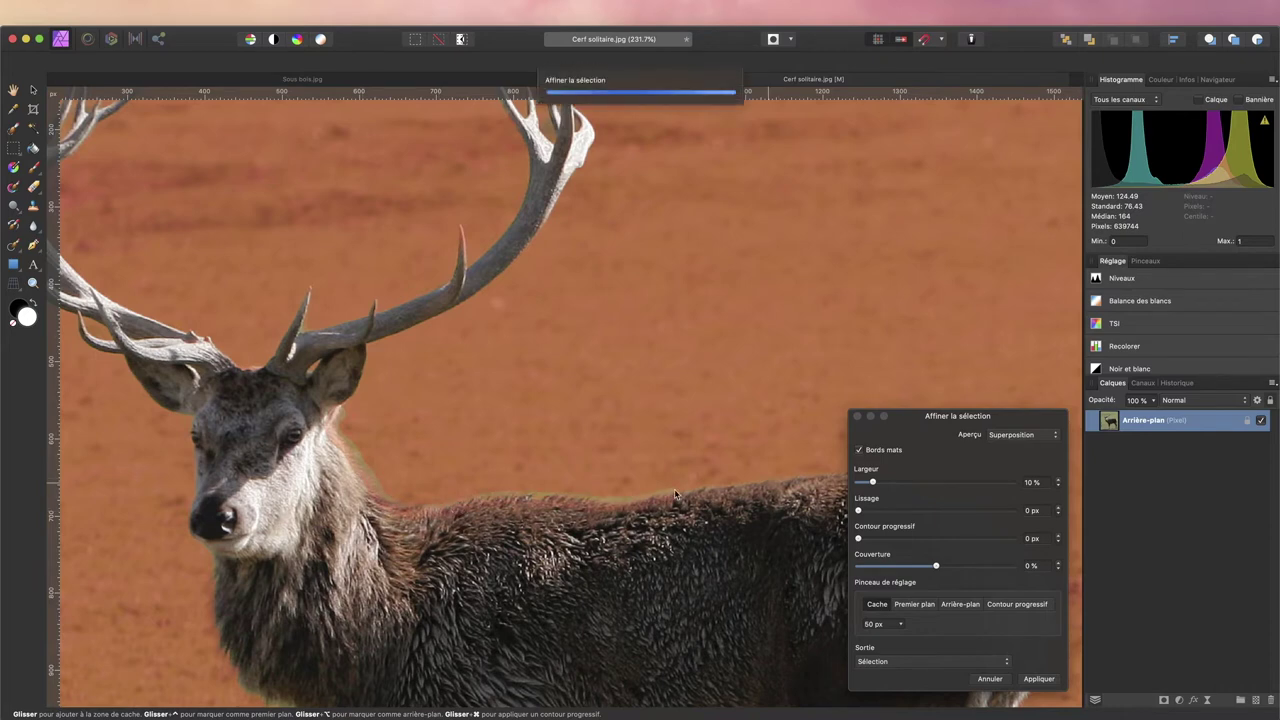
pyautogui.hscroll(10, 770, 490)
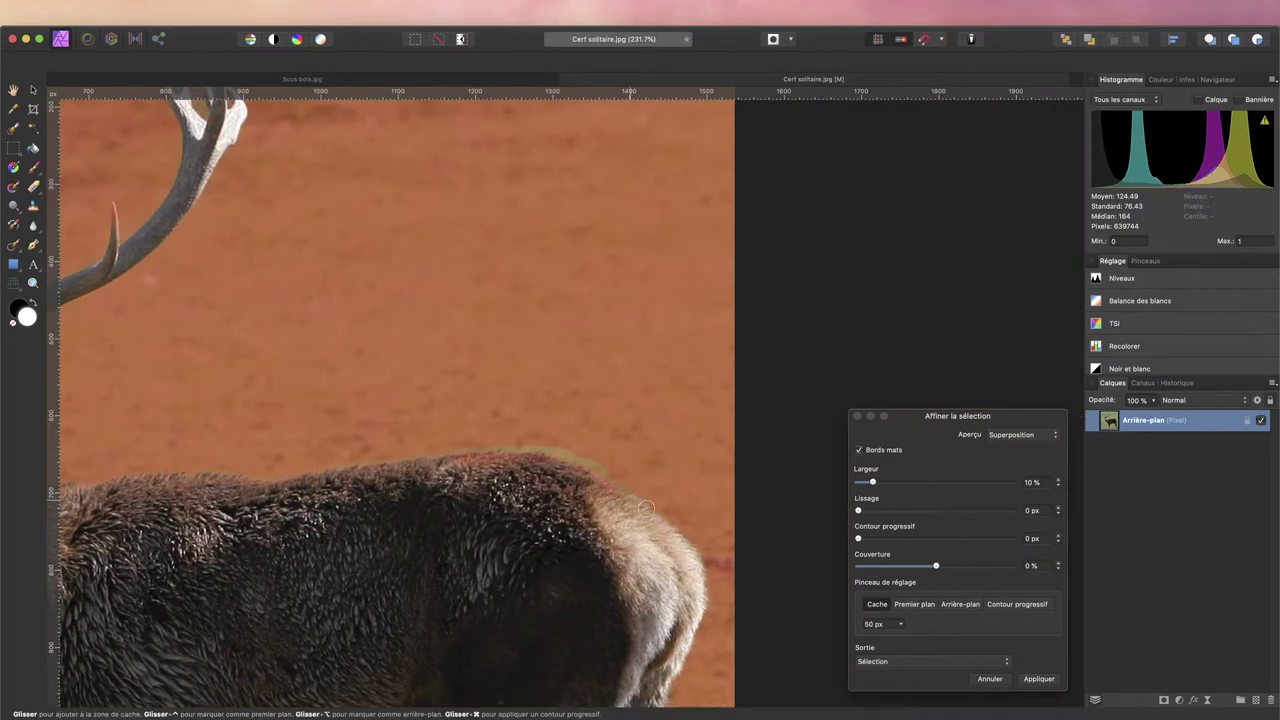
pyautogui.scroll(-5, 651, 380)
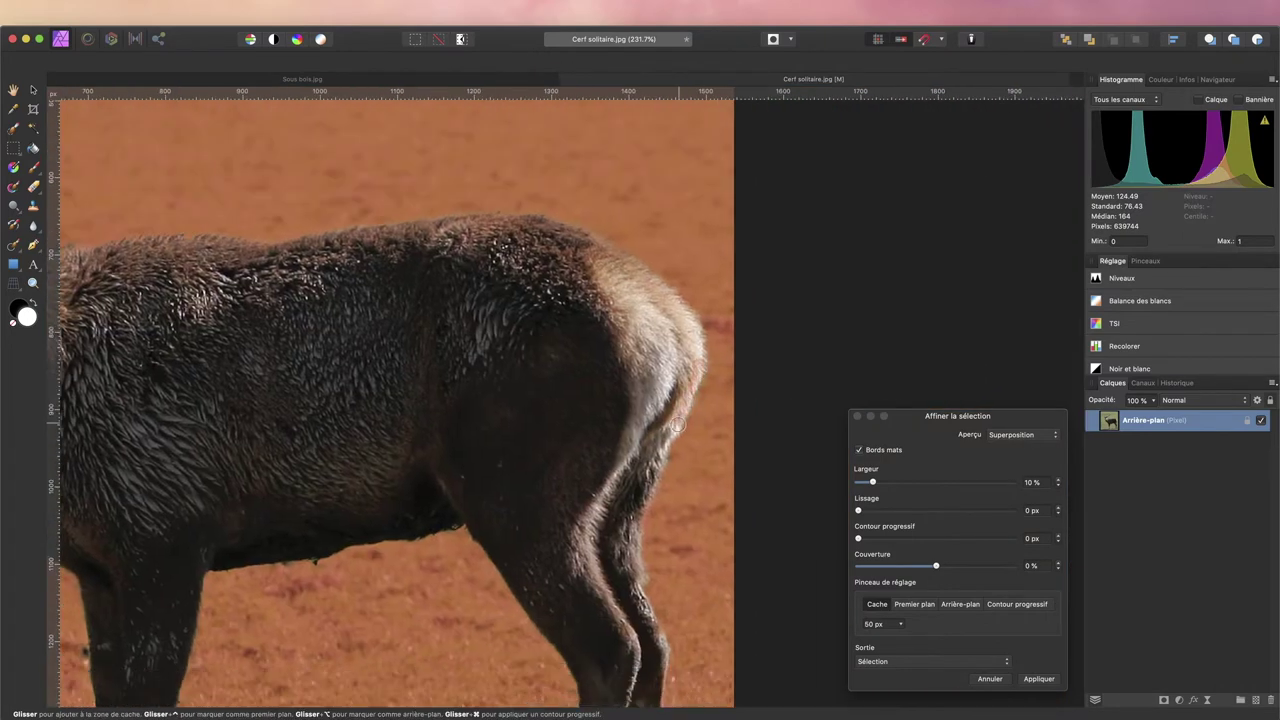
# Refine the selection edge under the belly and along the throat and chest with the matte brush
pyautogui.moveTo(207, 562); pyautogui.dragTo(463, 523)
pyautogui.hscroll(-10, 451, 386)
pyautogui.scroll(2, 451, 386)
pyautogui.moveTo(353, 222)
pyautogui.mouseDown()
pyautogui.moveTo(365, 321)
pyautogui.moveTo(400, 366)
pyautogui.moveTo(505, 420)
pyautogui.mouseUp()
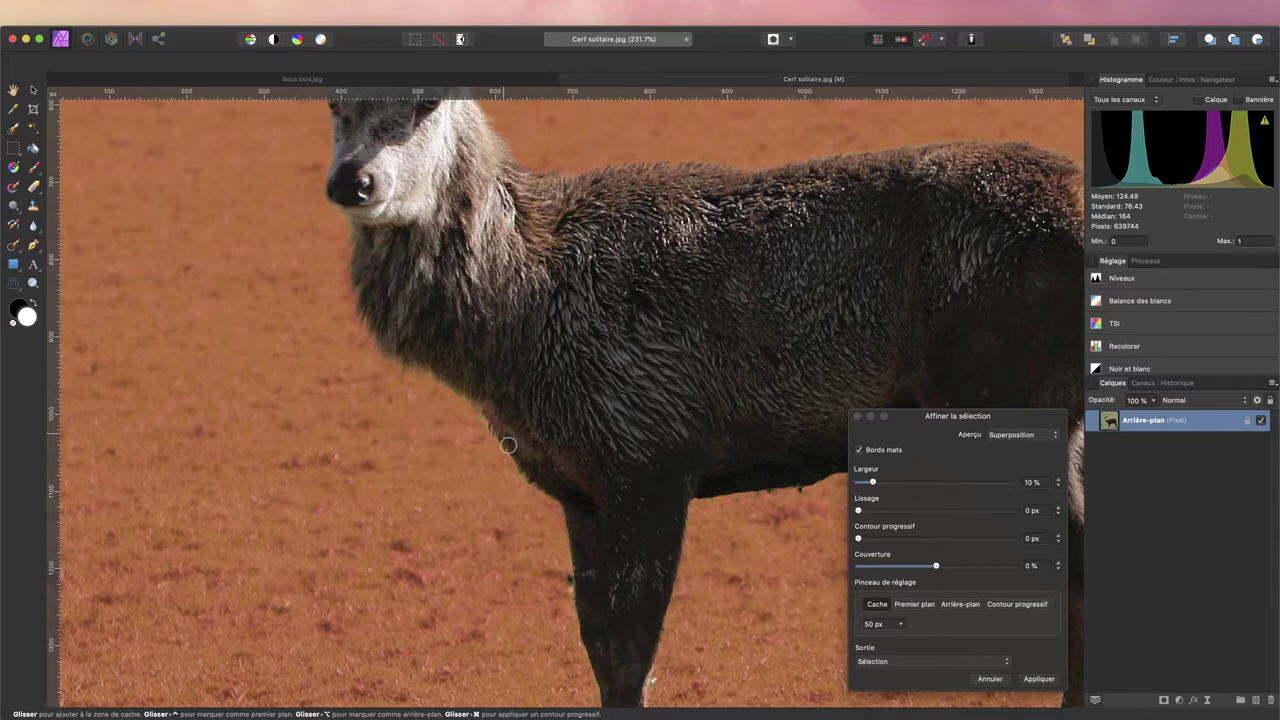
# Set the refinement output to Nouveau calque avec masque and apply it
pyautogui.hscroll(10, 620, 266)
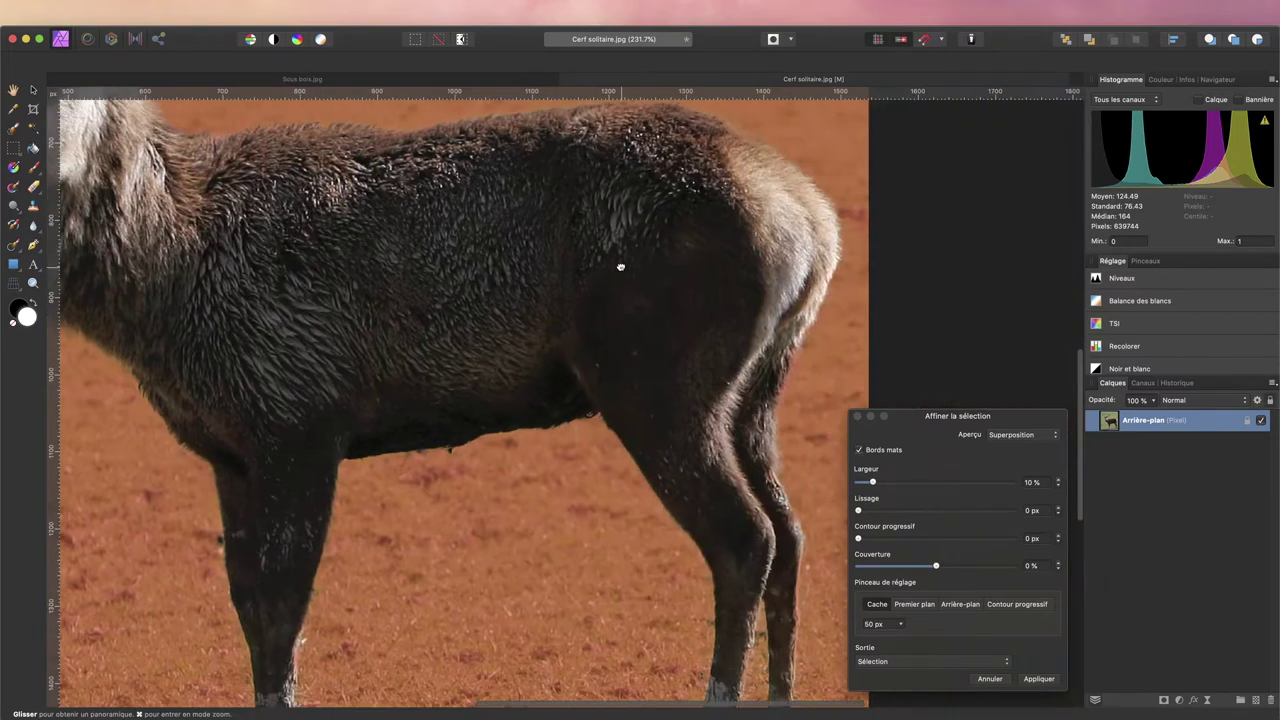
pyautogui.click(932, 662)
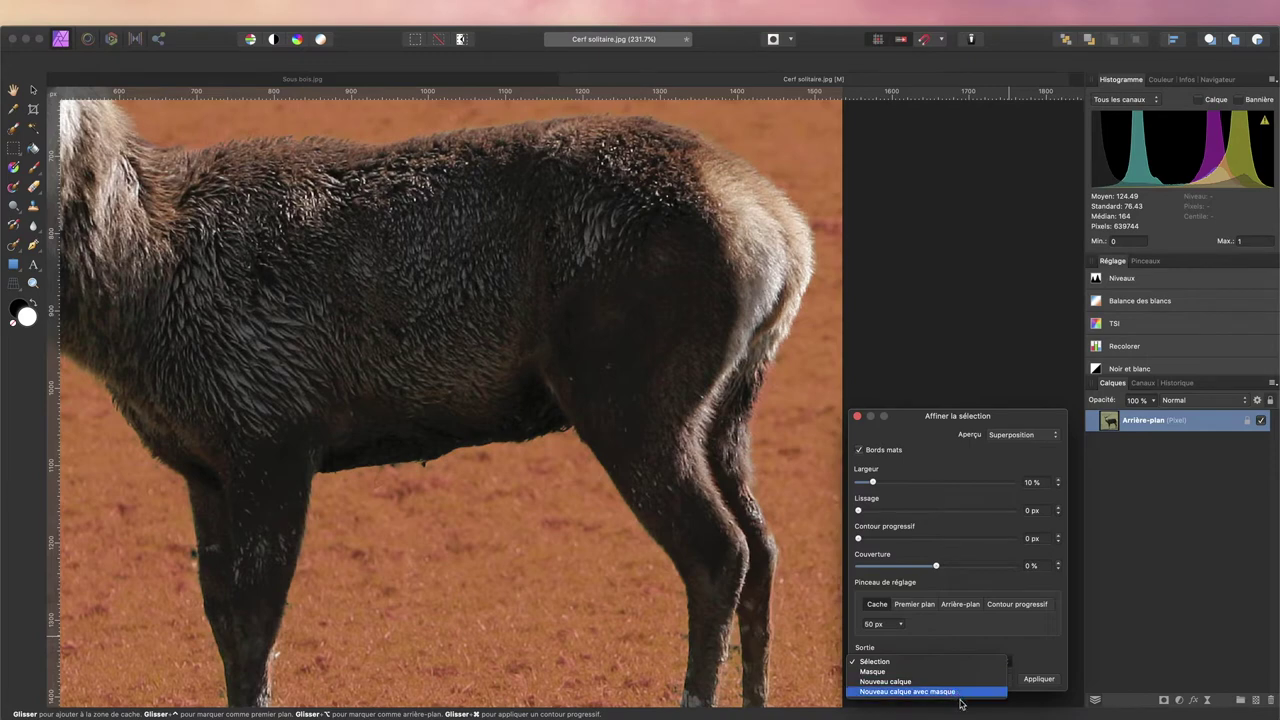
pyautogui.click(930, 691)
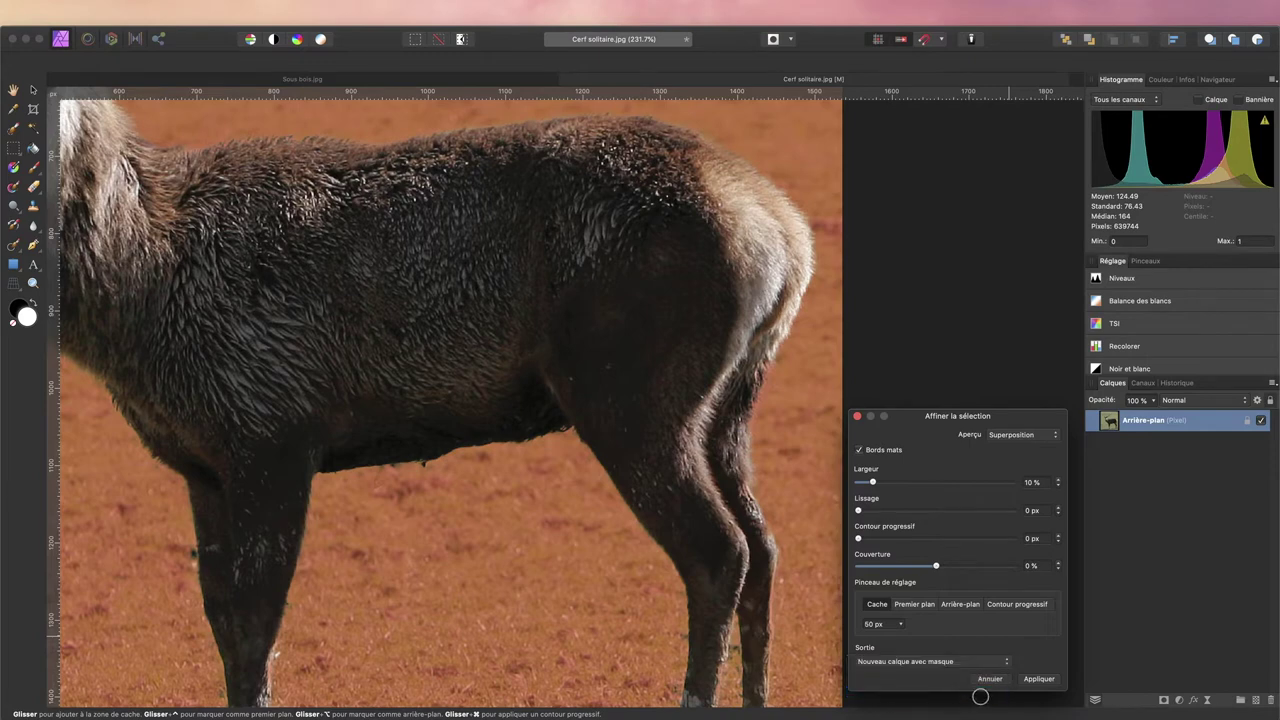
pyautogui.click(1042, 680)
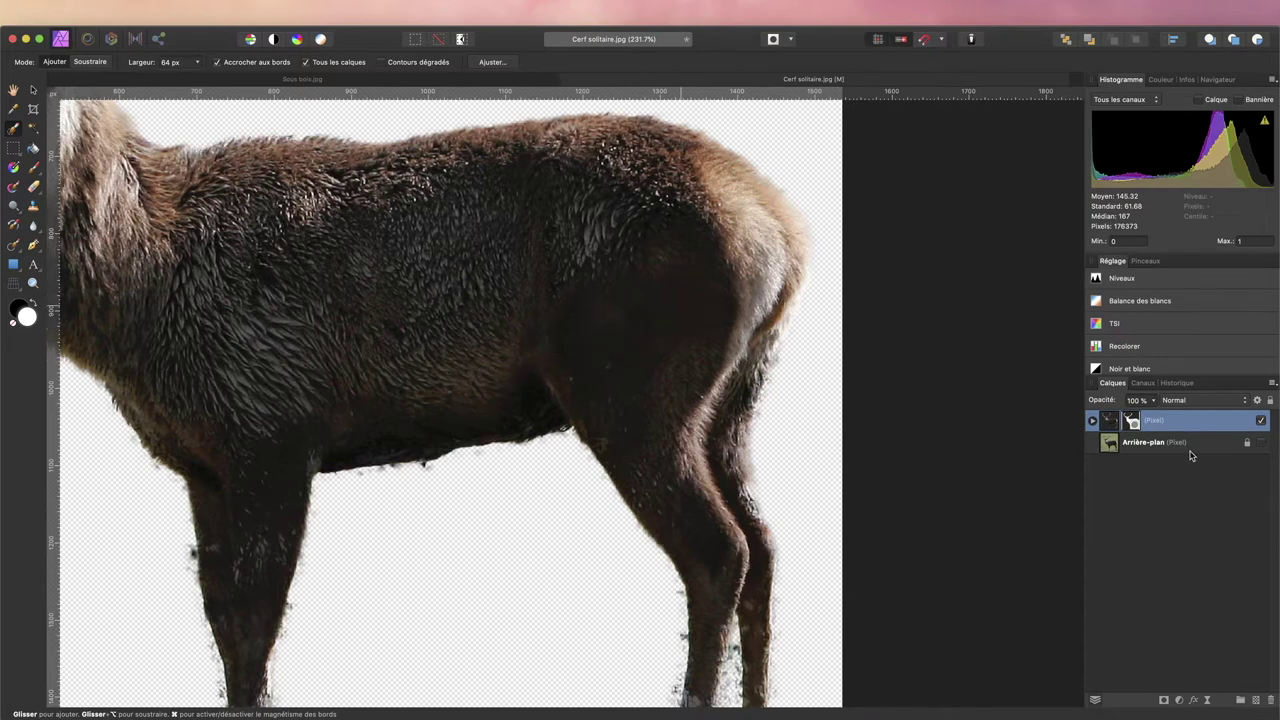
# On the new layer's mask, paint black around the hind legs and hooves with a soft brush at 0% hardness
pyautogui.click(1136, 428)
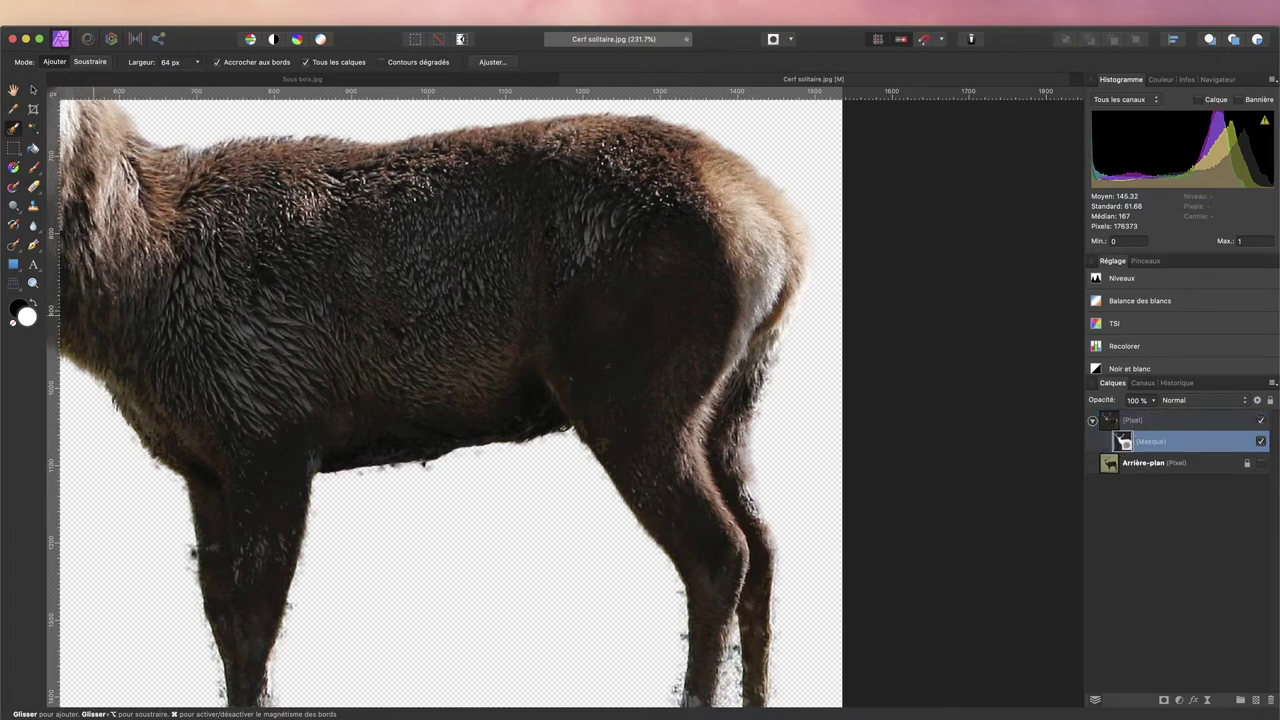
pyautogui.click(33, 170)
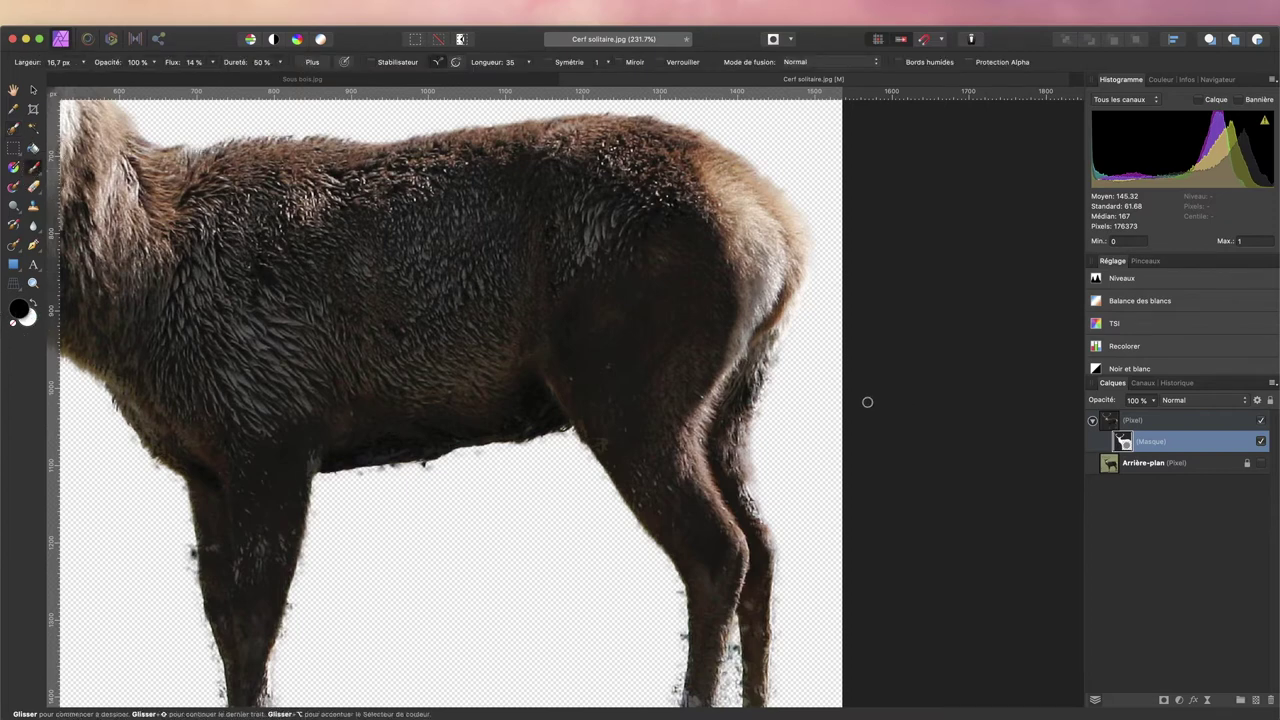
pyautogui.keyDown('ctrl'); pyautogui.keyDown('alt'); pyautogui.moveTo(808, 405); pyautogui.dragTo(785, 412); pyautogui.keyUp('alt'); pyautogui.keyUp('ctrl')
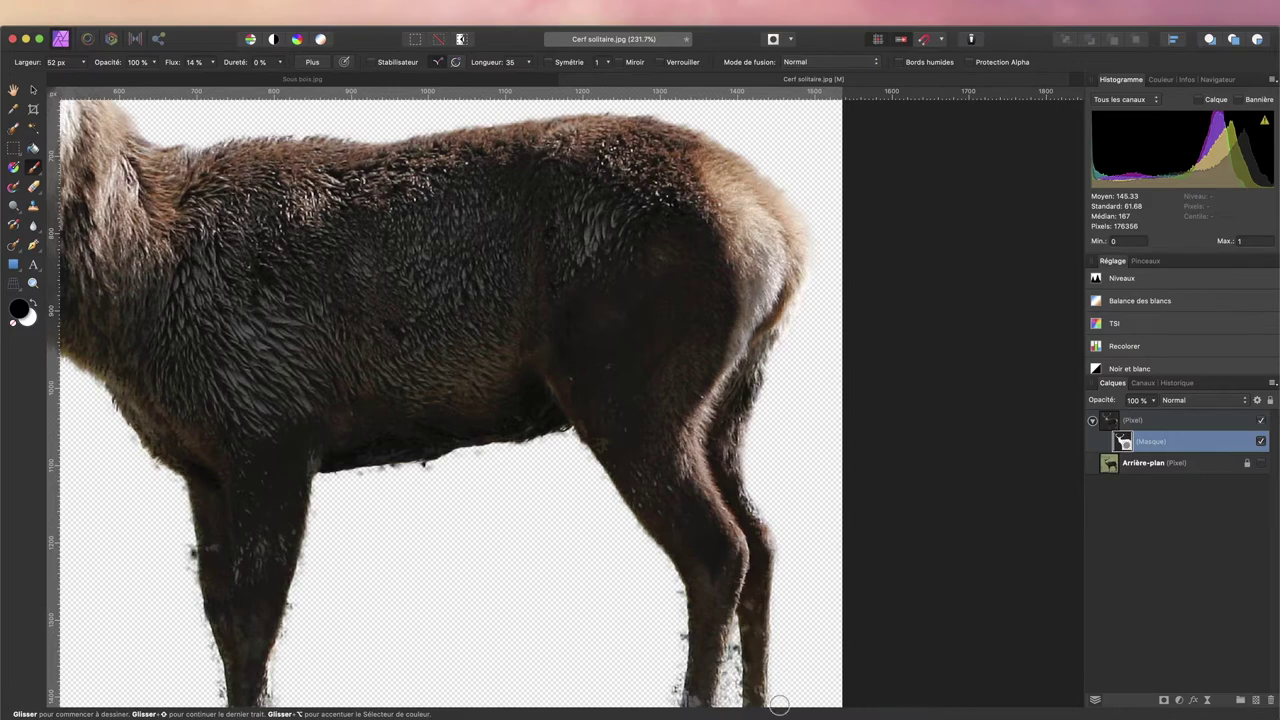
pyautogui.scroll(-5, 800, 620)
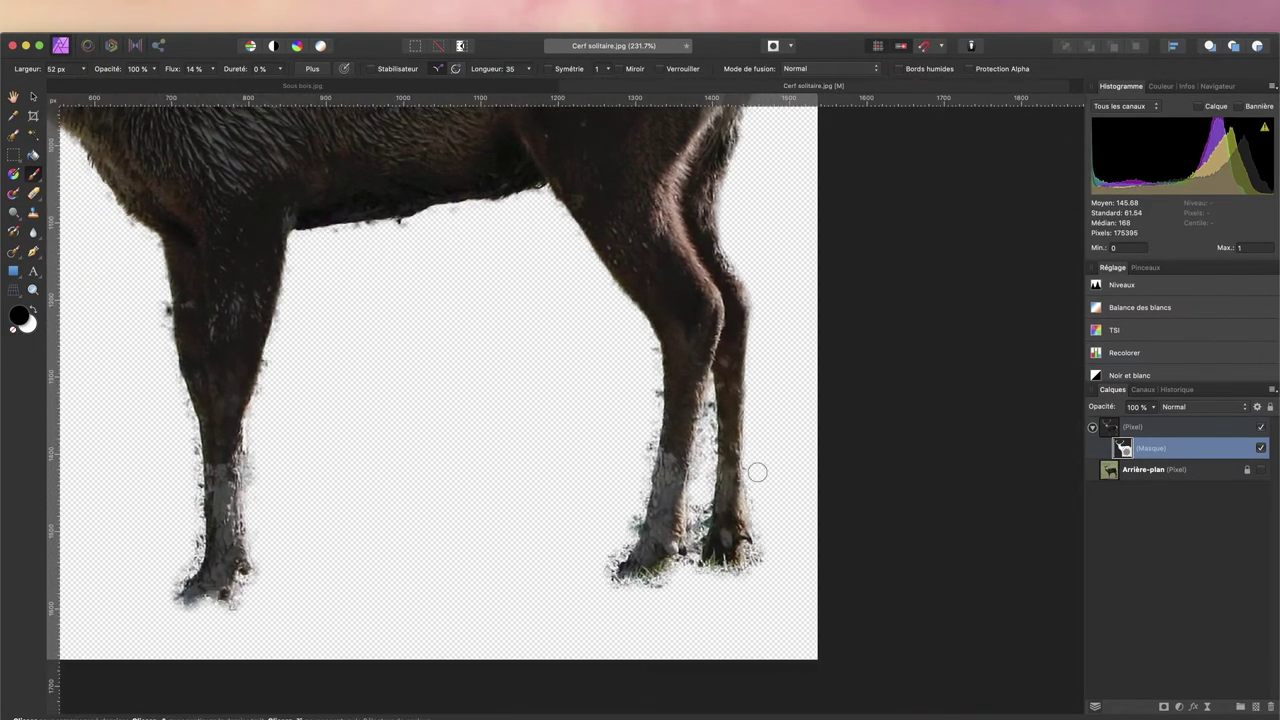
pyautogui.moveTo(750, 503)
pyautogui.mouseDown()
pyautogui.moveTo(747, 576)
pyautogui.moveTo(701, 578)
pyautogui.moveTo(708, 499)
pyautogui.moveTo(683, 563)
pyautogui.moveTo(701, 528)
pyautogui.moveTo(708, 390)
pyautogui.moveTo(710, 464)
pyautogui.moveTo(707, 407)
pyautogui.moveTo(683, 551)
pyautogui.moveTo(652, 583)
pyautogui.moveTo(614, 566)
pyautogui.mouseUp()
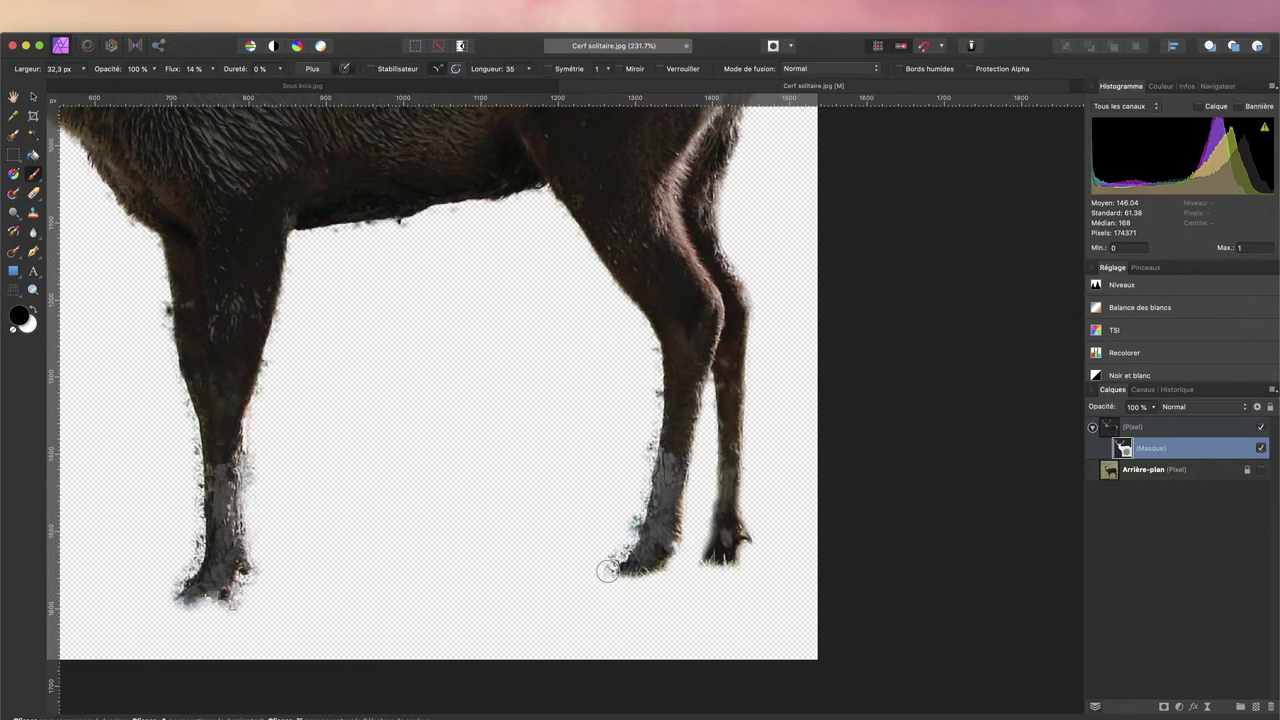
# Raise the brush flow to 100% and mask out the remaining fringe along the hind leg, belly and front legs
pyautogui.press('0')
pyautogui.moveTo(647, 337)
pyautogui.mouseDown()
pyautogui.moveTo(646, 492)
pyautogui.moveTo(607, 566)
pyautogui.mouseUp()
pyautogui.moveTo(300, 237)
pyautogui.mouseDown()
pyautogui.moveTo(533, 202)
pyautogui.moveTo(455, 235)
pyautogui.mouseUp()
pyautogui.moveTo(274, 337)
pyautogui.mouseDown()
pyautogui.moveTo(254, 404)
pyautogui.moveTo(276, 494)
pyautogui.moveTo(252, 450)
pyautogui.moveTo(257, 531)
pyautogui.moveTo(246, 476)
pyautogui.moveTo(262, 563)
pyautogui.moveTo(185, 600)
pyautogui.mouseUp()
pyautogui.moveTo(137, 247)
pyautogui.mouseDown()
pyautogui.moveTo(157, 279)
pyautogui.moveTo(188, 430)
pyautogui.moveTo(190, 568)
pyautogui.moveTo(188, 526)
pyautogui.mouseUp()
# Paint a white test stroke on the mask beside the hind leg to reveal the grass, and hide it again with black
pyautogui.scroll(15, 303, 506)
pyautogui.hscroll(-5, 303, 506)
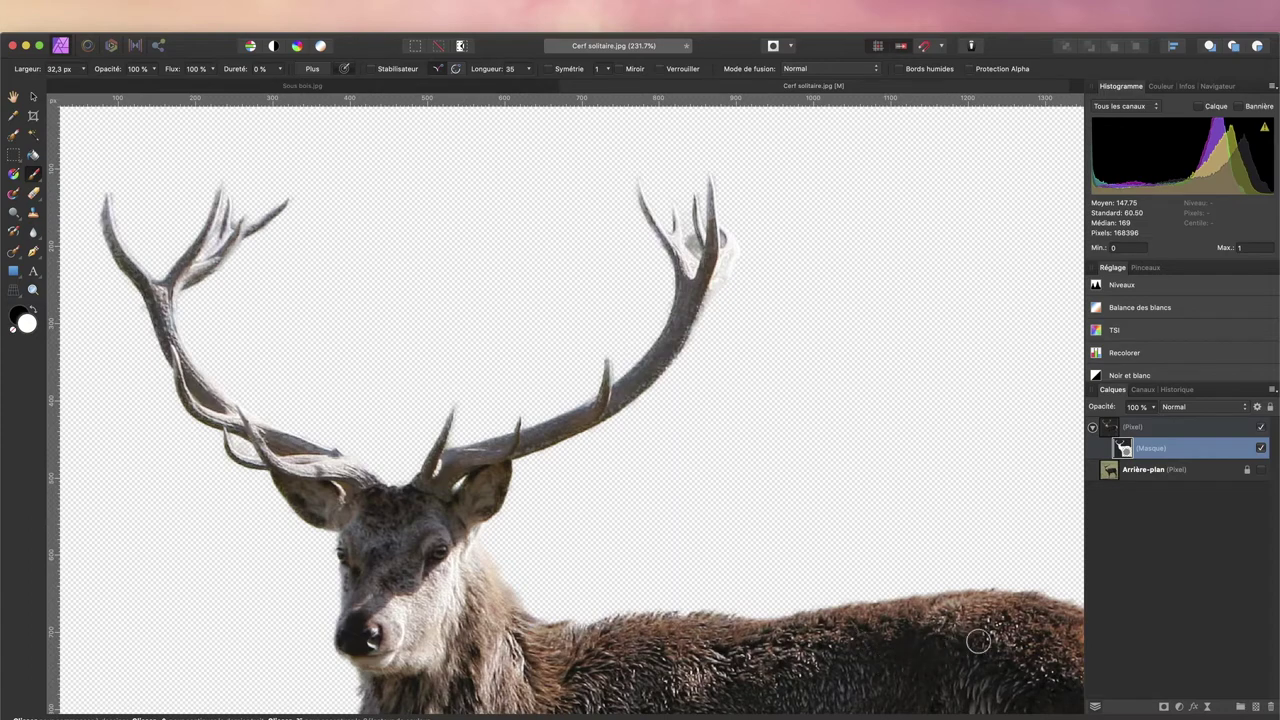
pyautogui.scroll(-10, 927, 653)
pyautogui.hscroll(5, 927, 653)
pyautogui.scroll(-2, 773, 160)
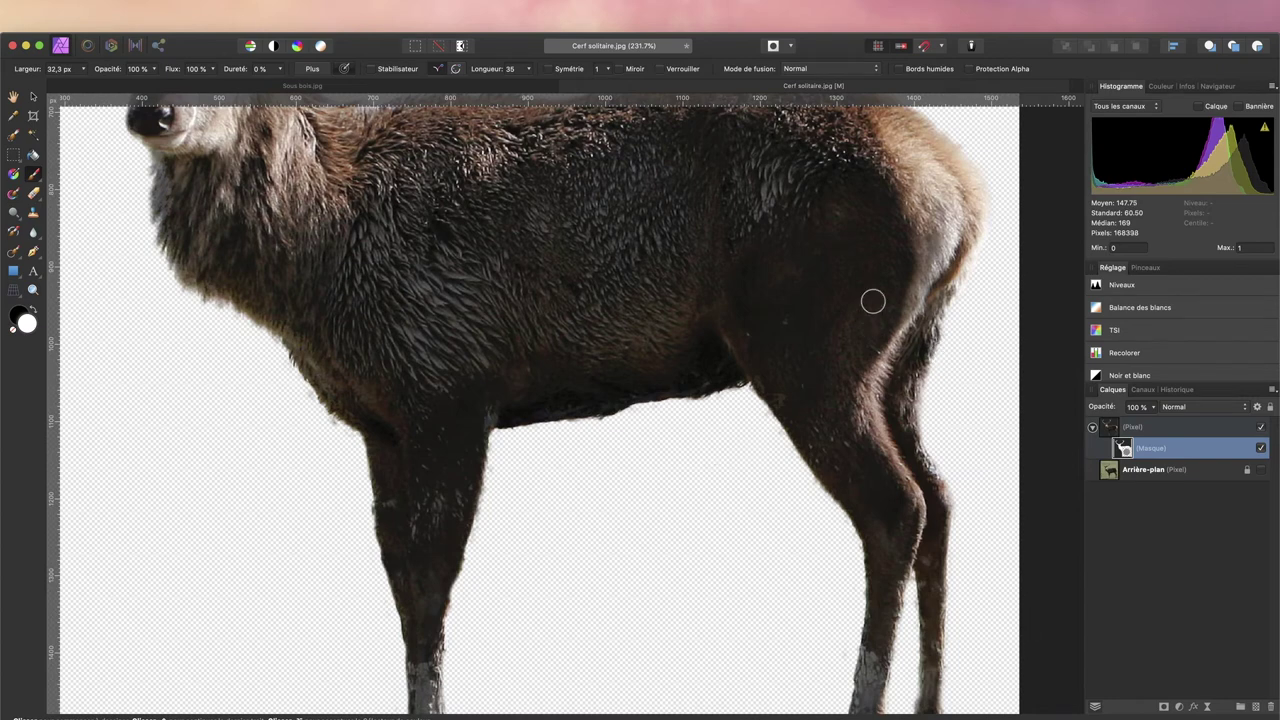
pyautogui.moveTo(818, 606)
pyautogui.mouseDown()
pyautogui.moveTo(824, 667)
pyautogui.moveTo(833, 638)
pyautogui.mouseUp()
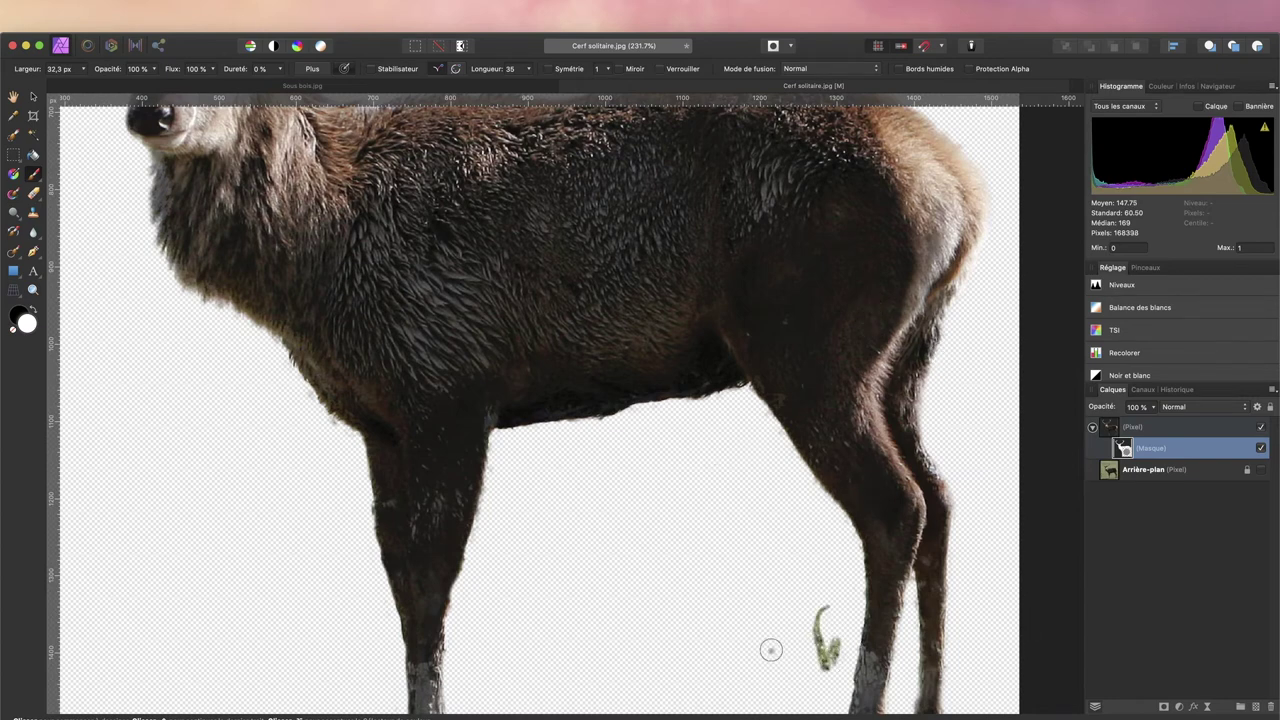
pyautogui.press('x')
pyautogui.moveTo(818, 635); pyautogui.dragTo(823, 663)
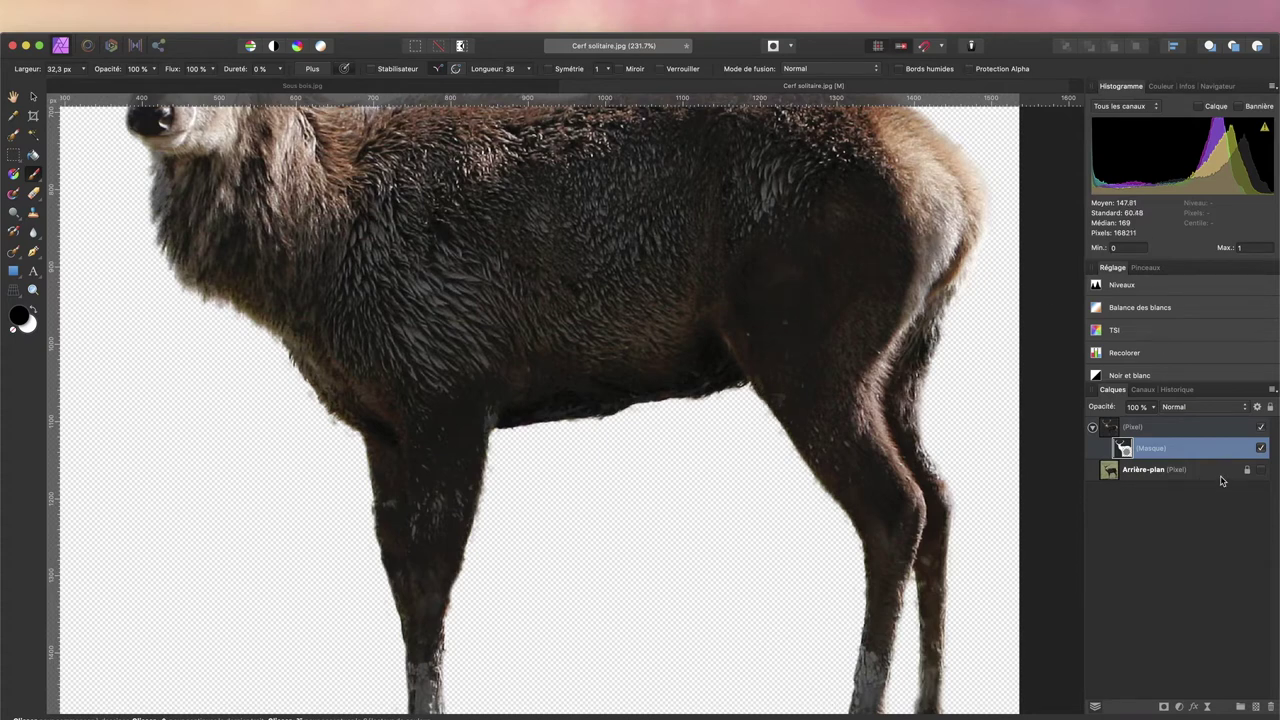
# Copy the masked deer layer into the Sous bois.jpg document above the forest background
pyautogui.click(1205, 430)
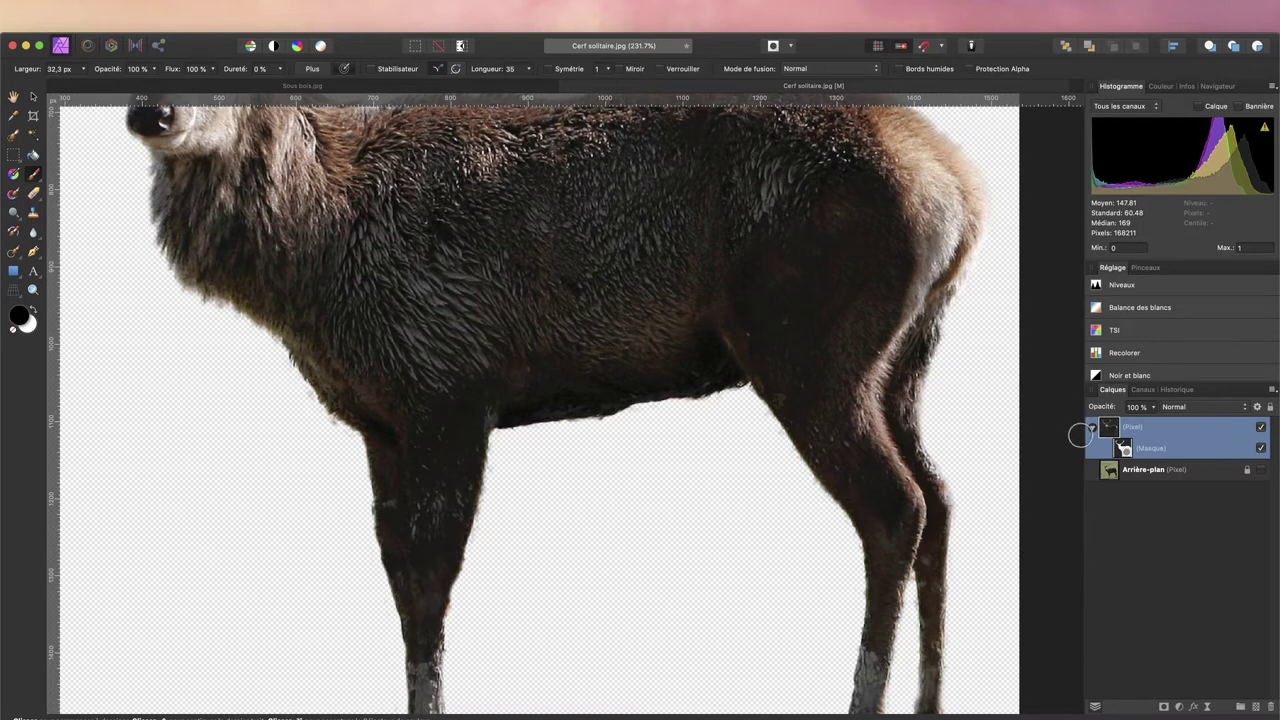
pyautogui.click(310, 88)
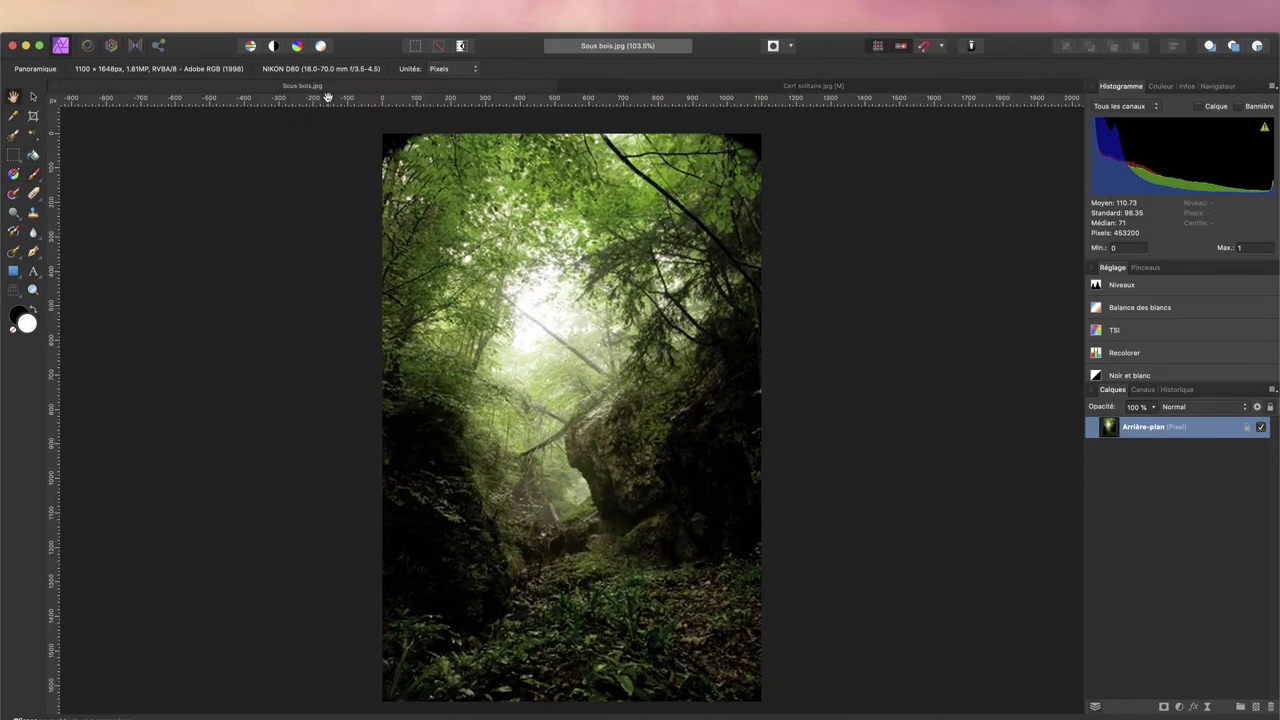
pyautogui.press('super+v')
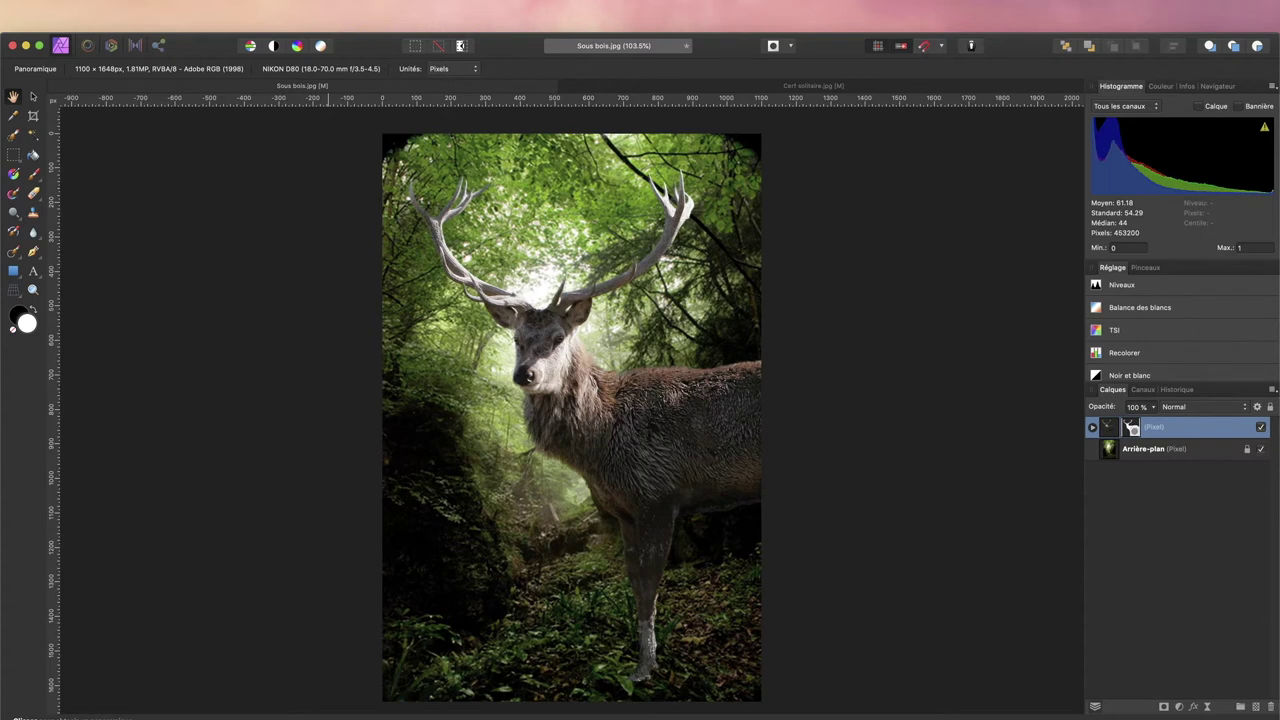
# Rename the pasted deer layer as cerf and the background layer as sous bois
pyautogui.doubleClick(1158, 428)
pyautogui.write('C')
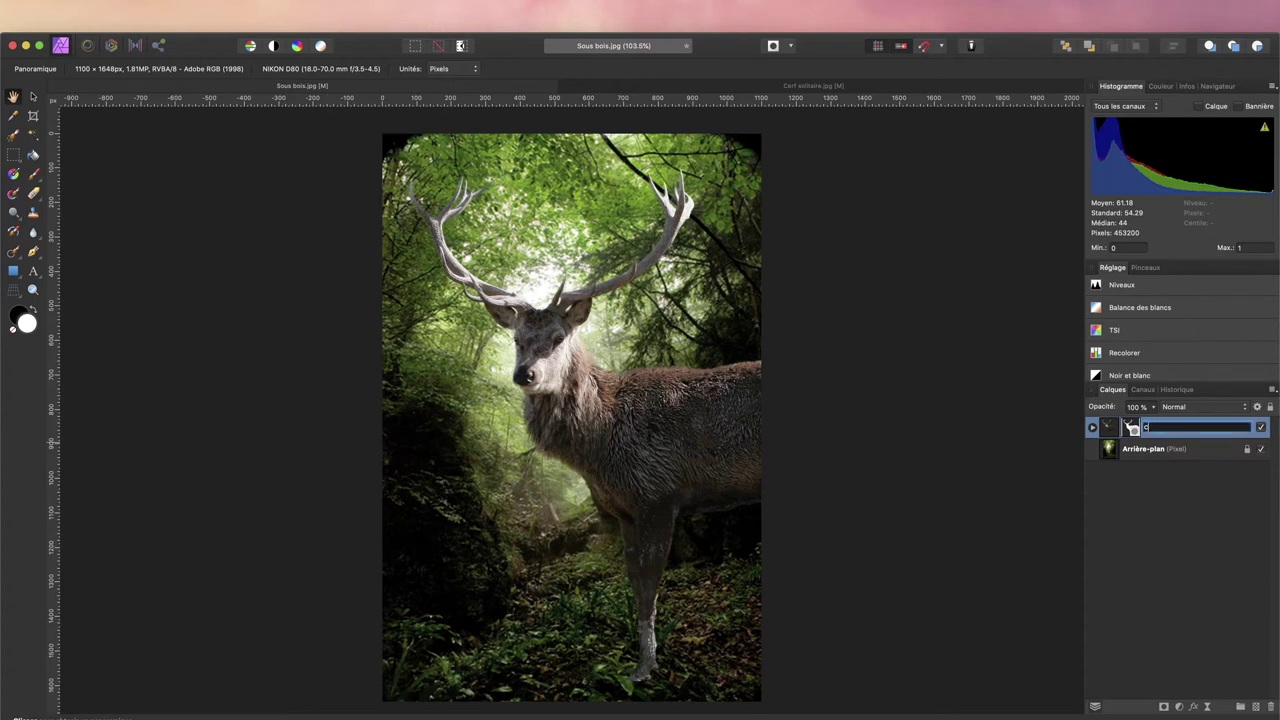
pyautogui.click(1126, 488)
pyautogui.click(1137, 454)
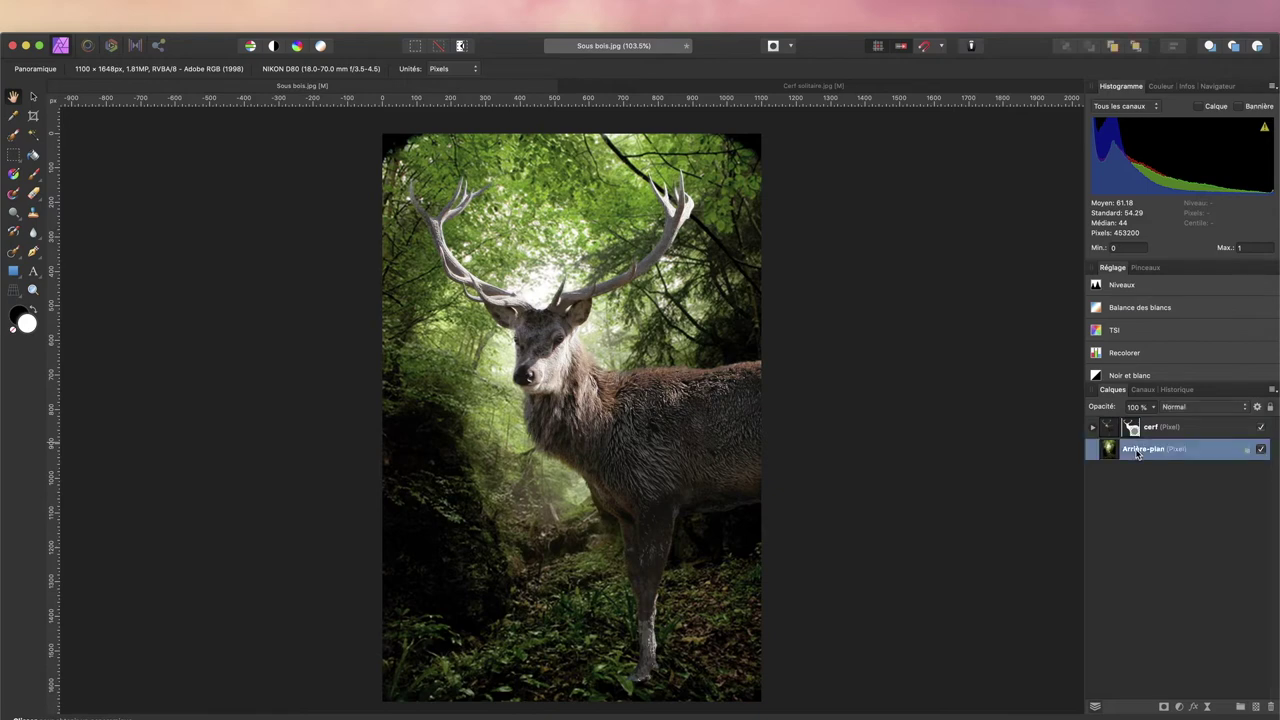
pyautogui.doubleClick(1137, 452)
pyautogui.write('sous bois')
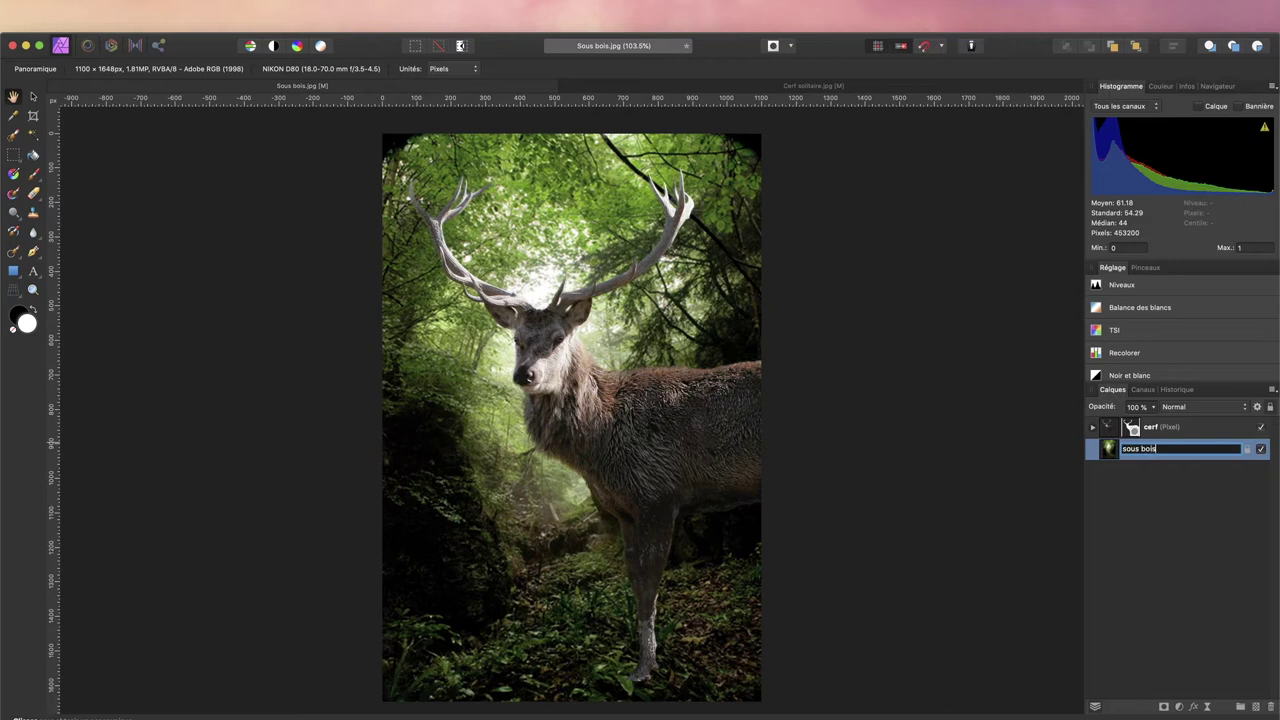
pyautogui.press('Return')
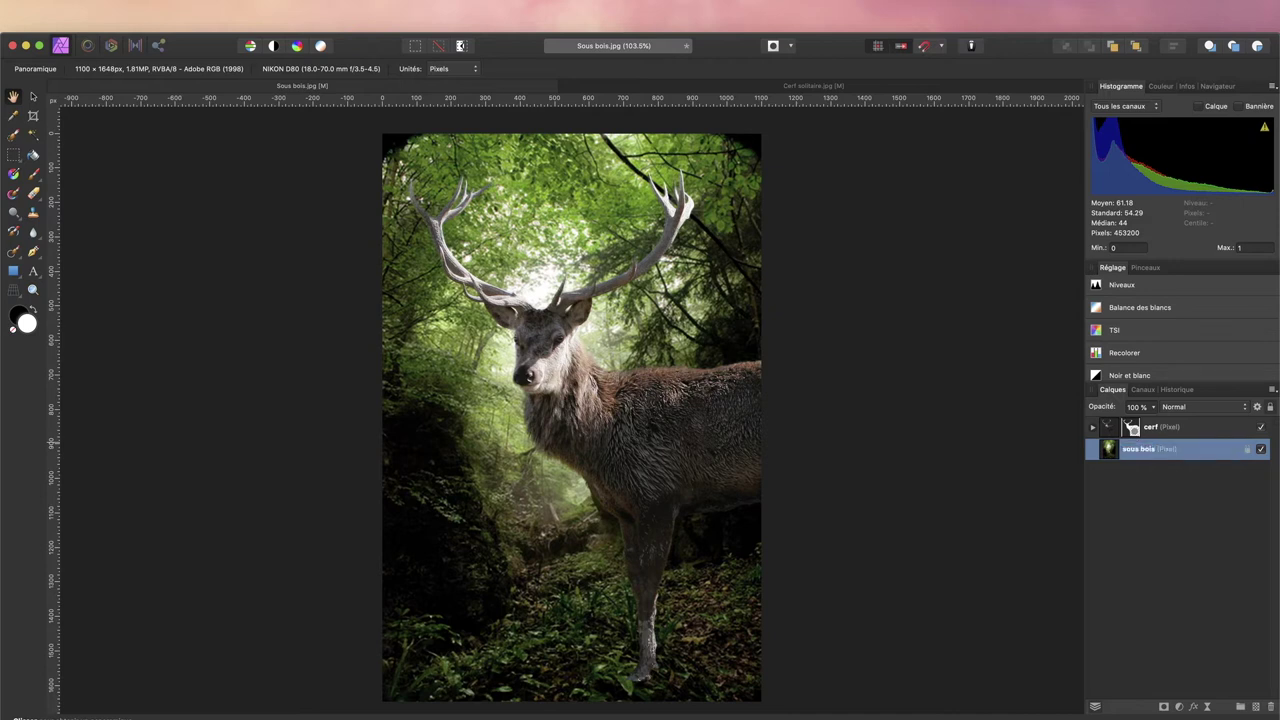
pyautogui.click(1130, 563)
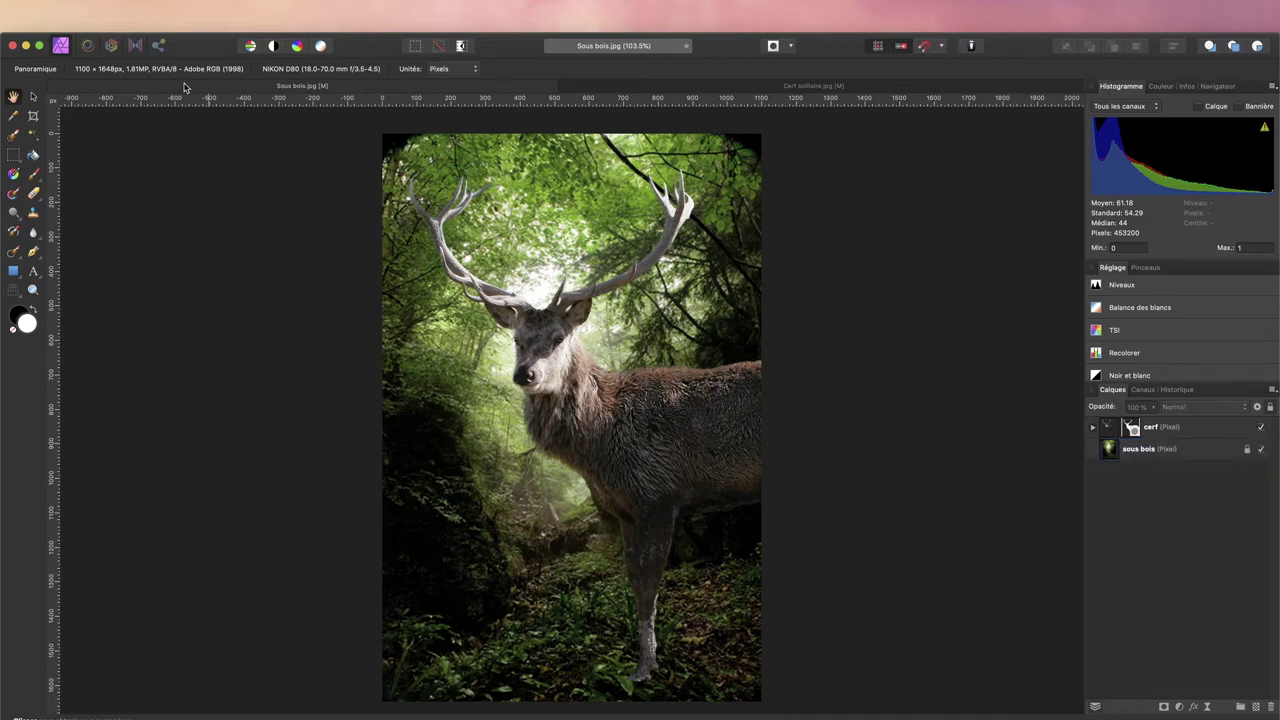
# Save the montage as a new file named changement de décor mod in the changement de décor folder
pyautogui.moveTo(148, 5)
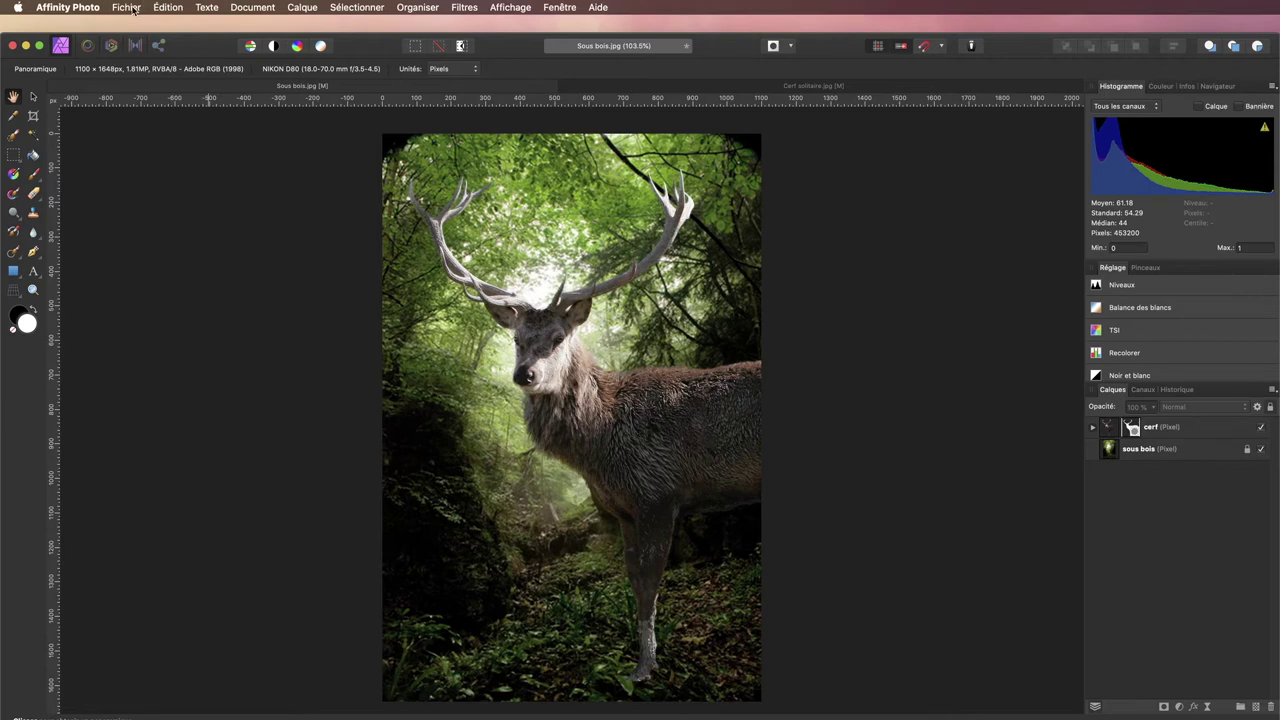
pyautogui.click(127, 7)
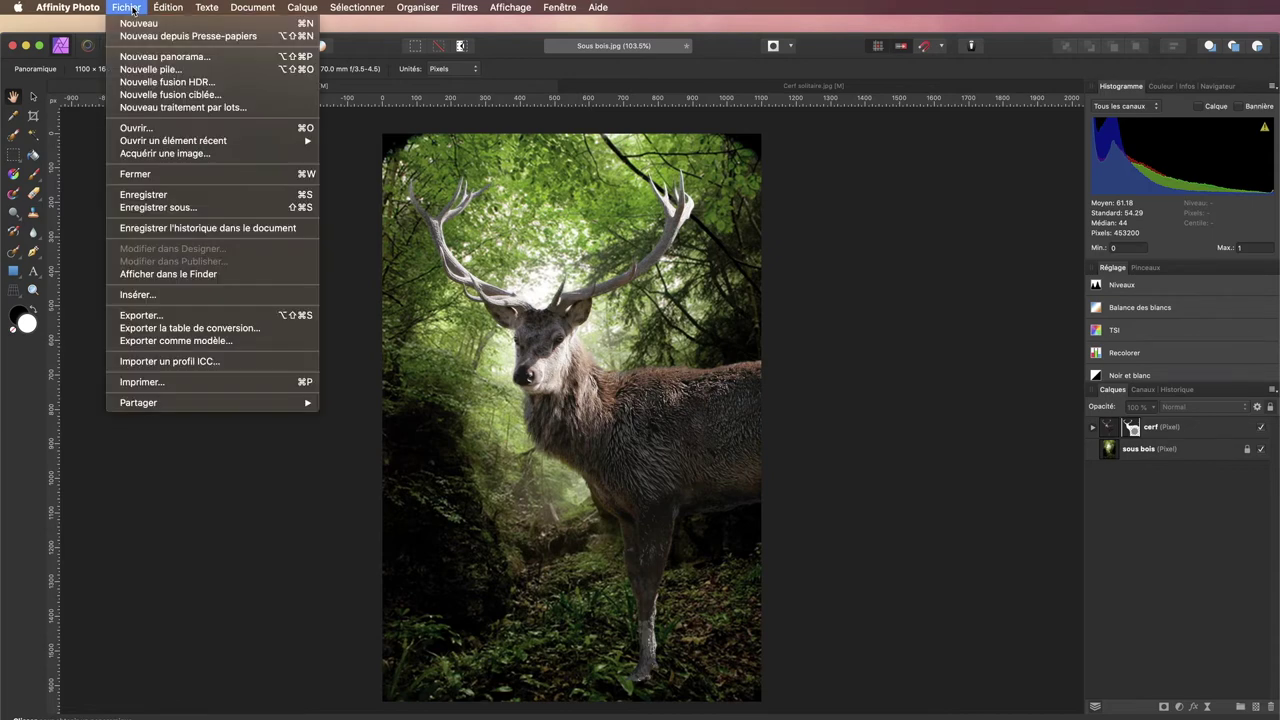
pyautogui.click(150, 208)
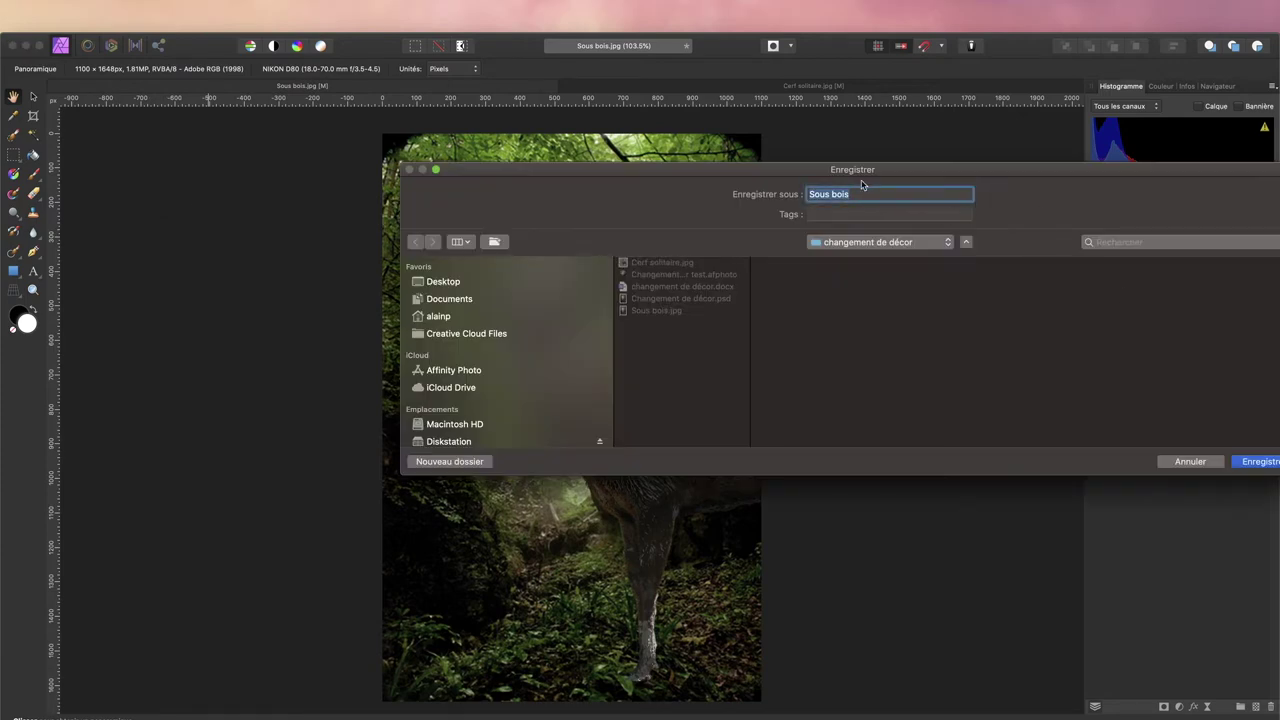
pyautogui.write('changement de décor mod')
pyautogui.press('Return')
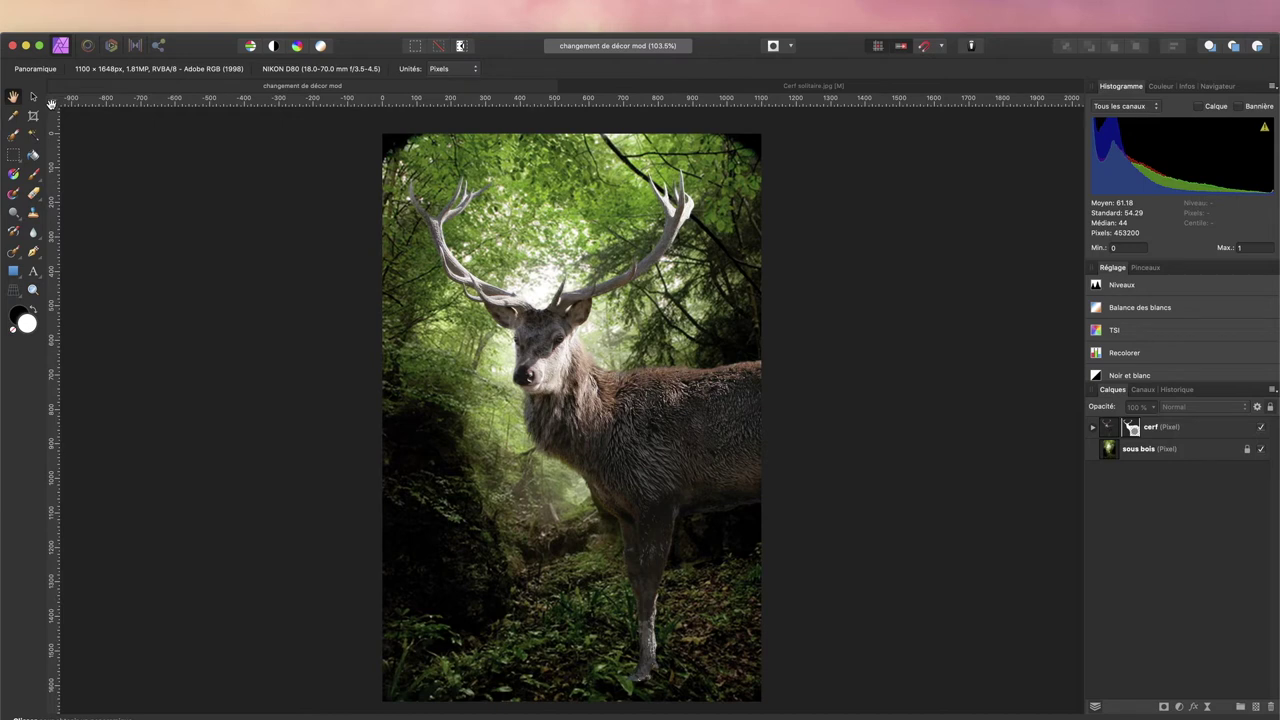
# Scale the cerf layer down proportionally to 510 dpi and place the whole deer on the forest floor within the background
pyautogui.click(30, 98)
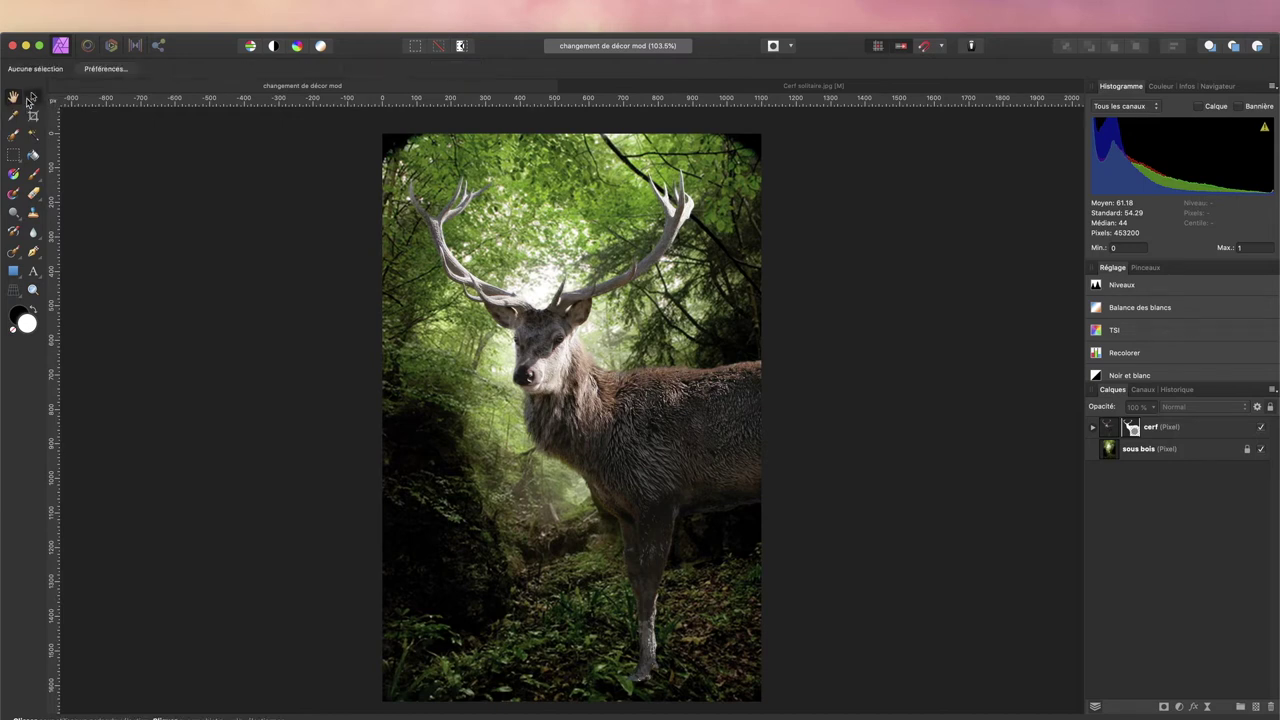
pyautogui.click(1183, 429)
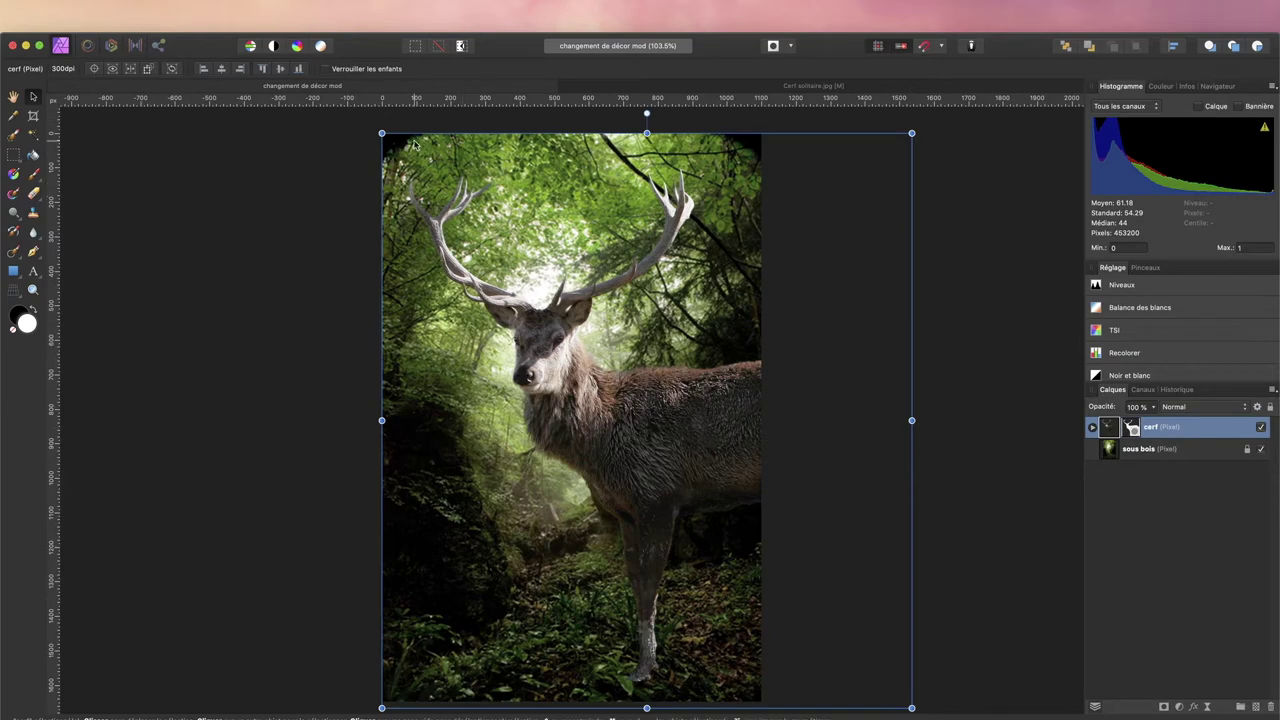
pyautogui.moveTo(381, 132); pyautogui.dragTo(553, 320)
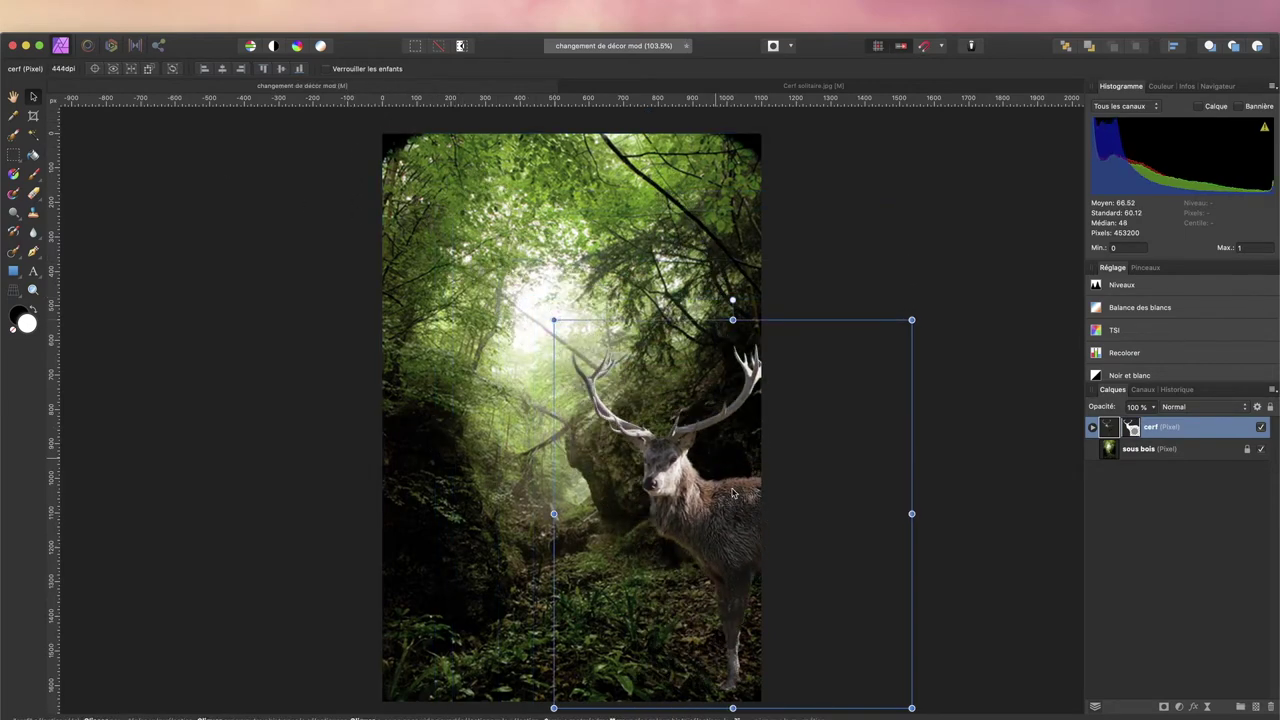
pyautogui.moveTo(733, 492); pyautogui.dragTo(546, 489)
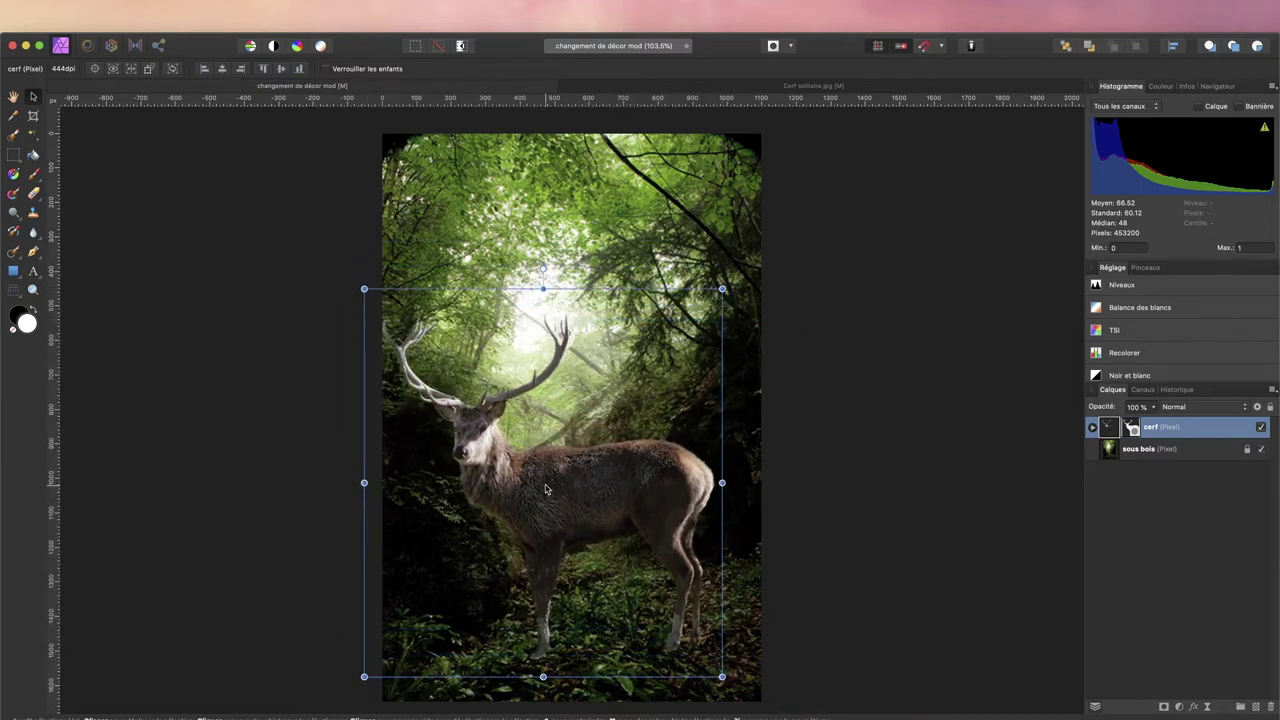
pyautogui.moveTo(364, 289); pyautogui.dragTo(419, 331)
pyautogui.moveTo(547, 487); pyautogui.dragTo(566, 469)
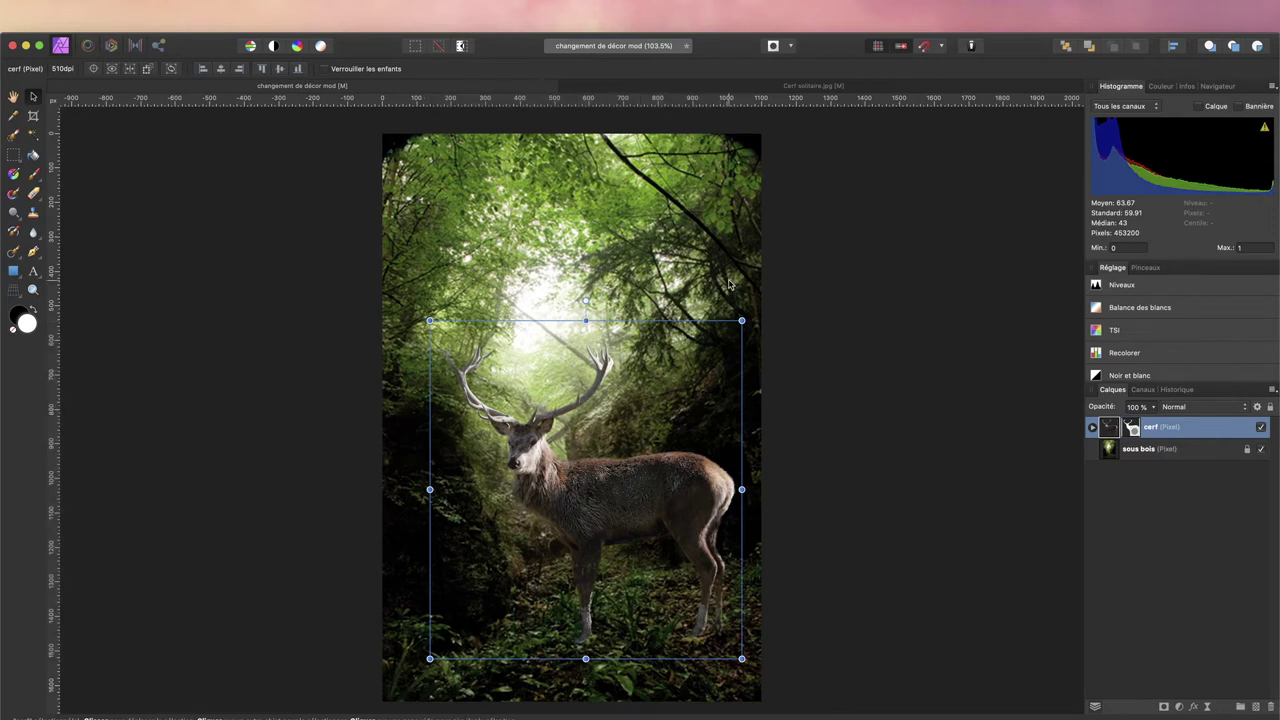
# Rotate the deer a few degrees clockwise, adjust its position slightly, deselect it and save the document
pyautogui.moveTo(748, 318); pyautogui.dragTo(755, 332)
pyautogui.moveTo(680, 366); pyautogui.dragTo(675, 366)
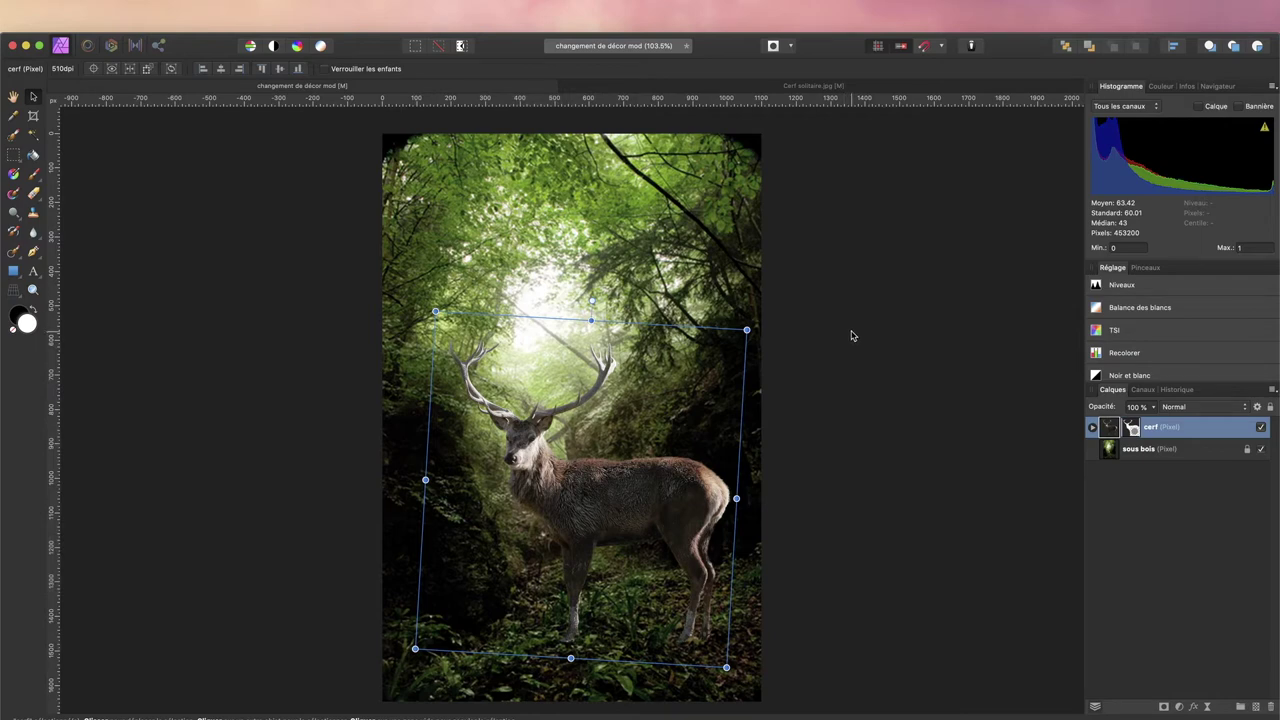
pyautogui.click(851, 364)
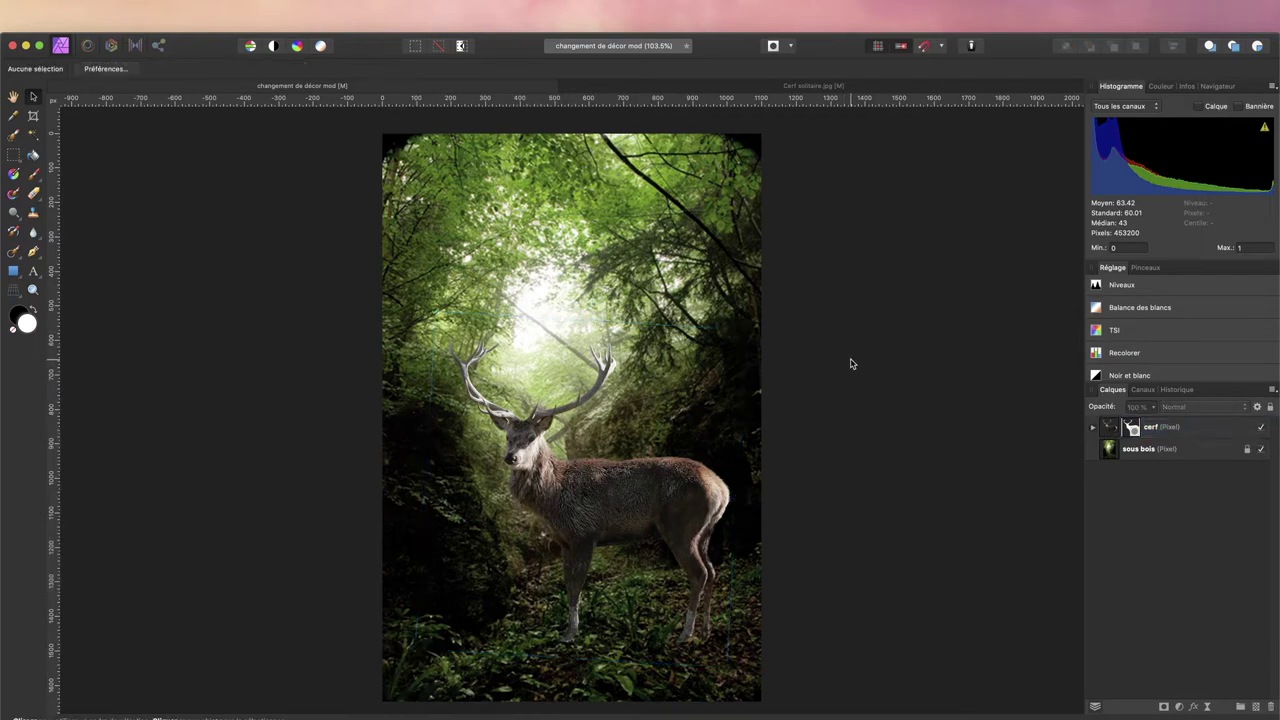
pyautogui.press('super+s')
pyautogui.hscroll(-1, 614, 539)
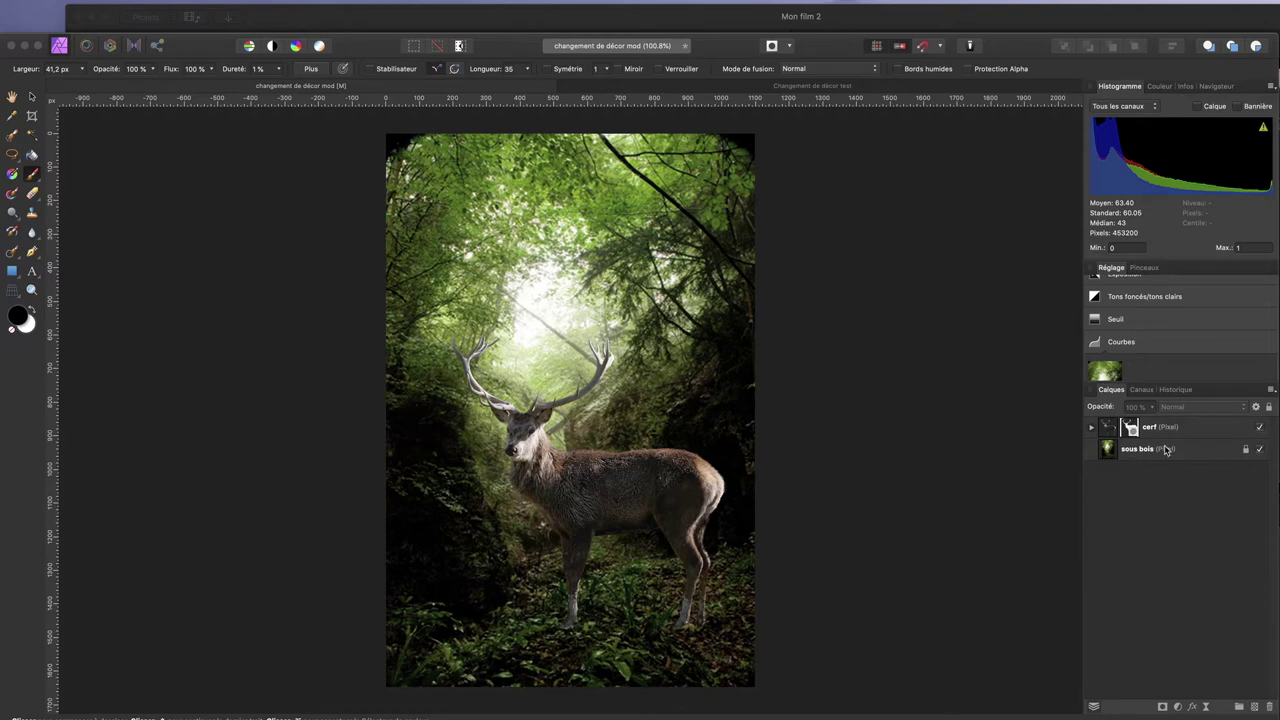
# Add a Curves adjustment that darkens the midtones and nest it inside the cerf layer so it affects only the deer
pyautogui.click(1202, 430)
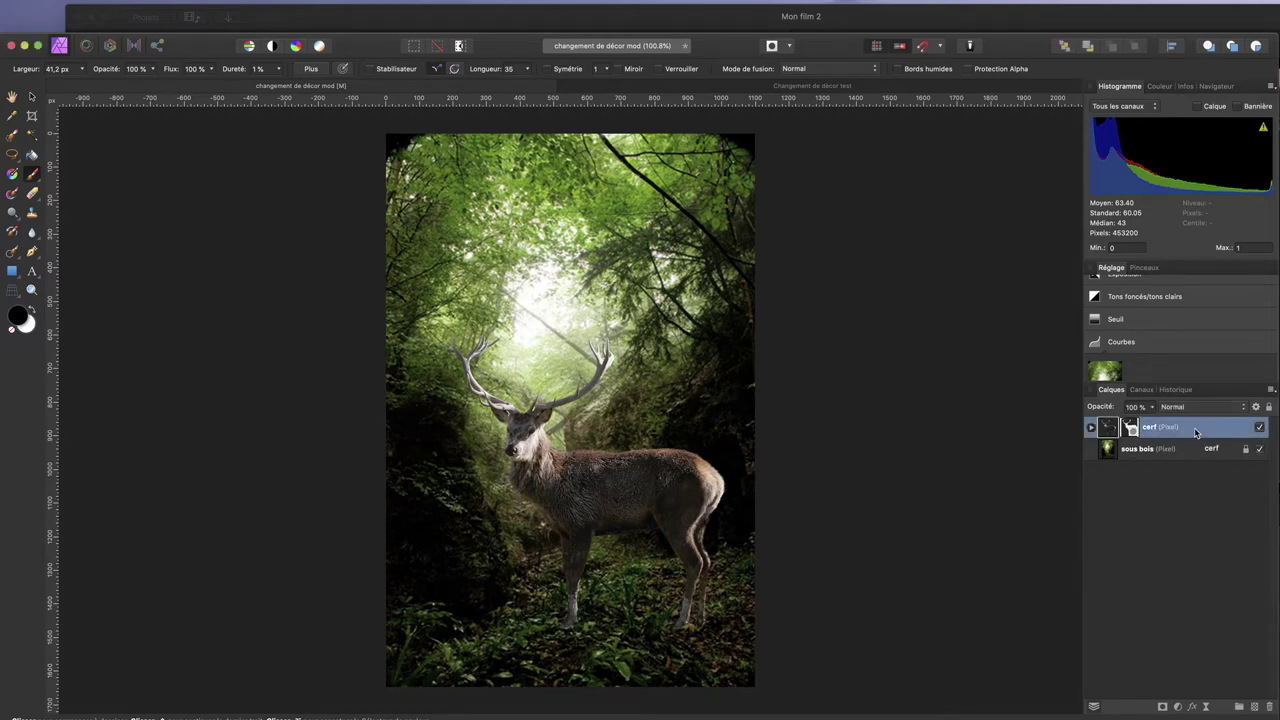
pyautogui.scroll(-1, 1125, 322)
pyautogui.click(1124, 321)
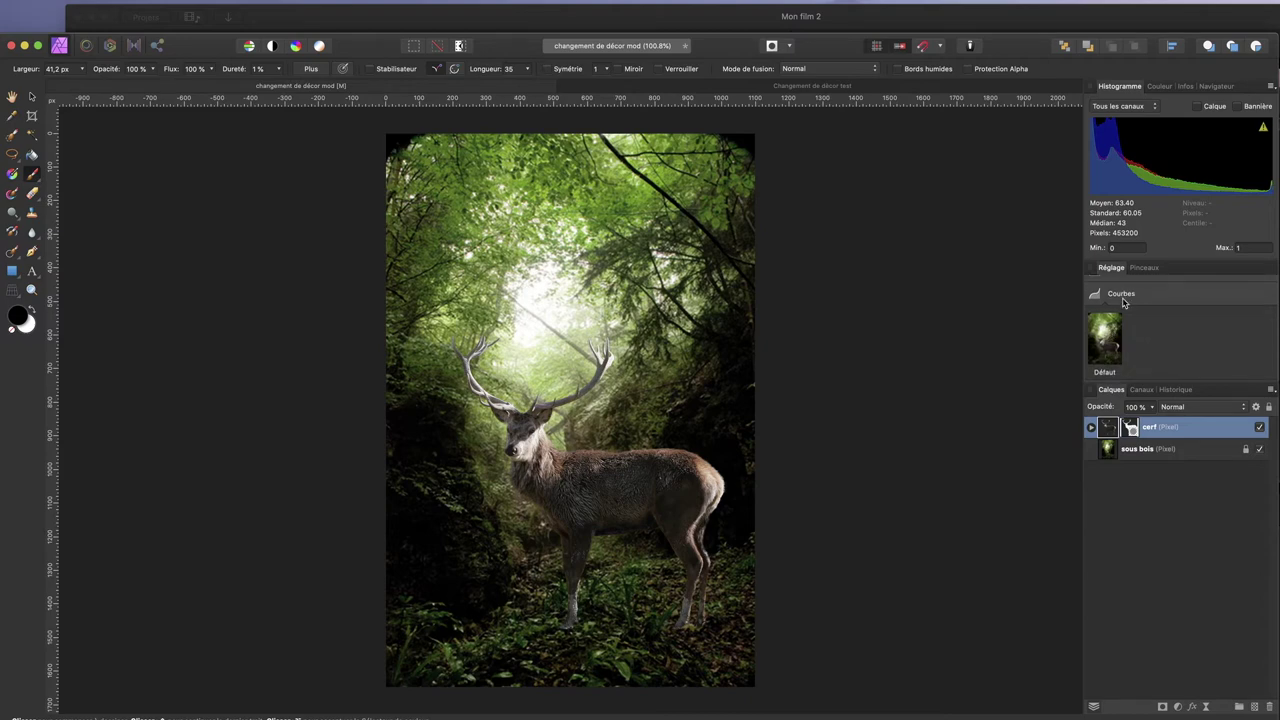
pyautogui.moveTo(1105, 338); pyautogui.dragTo(1128, 426)
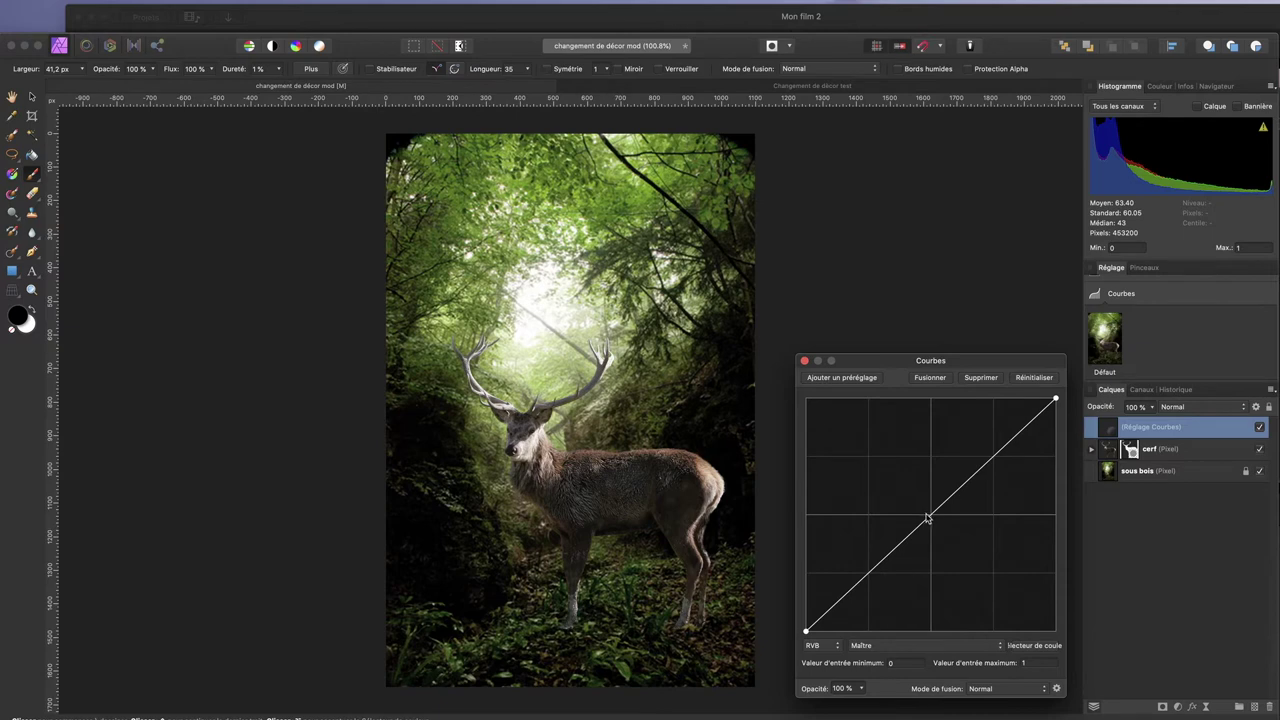
pyautogui.moveTo(930, 519); pyautogui.dragTo(942, 537)
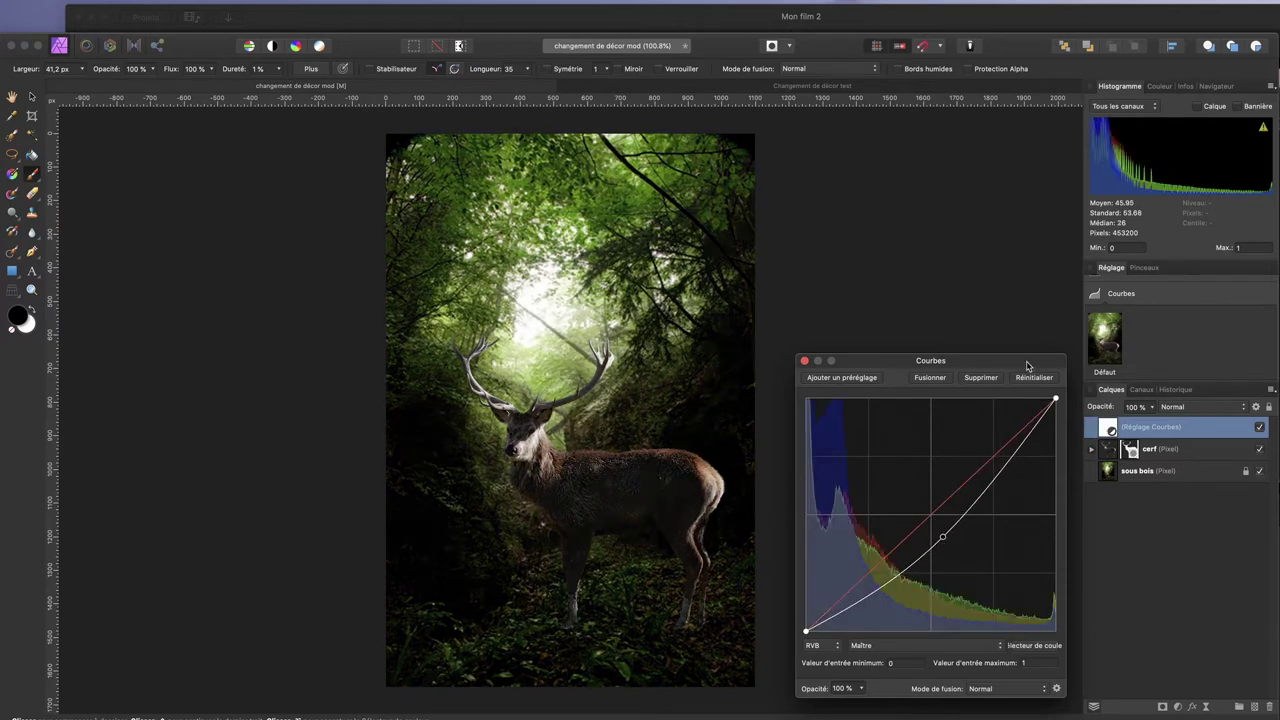
pyautogui.moveTo(1109, 428); pyautogui.dragTo(1134, 461)
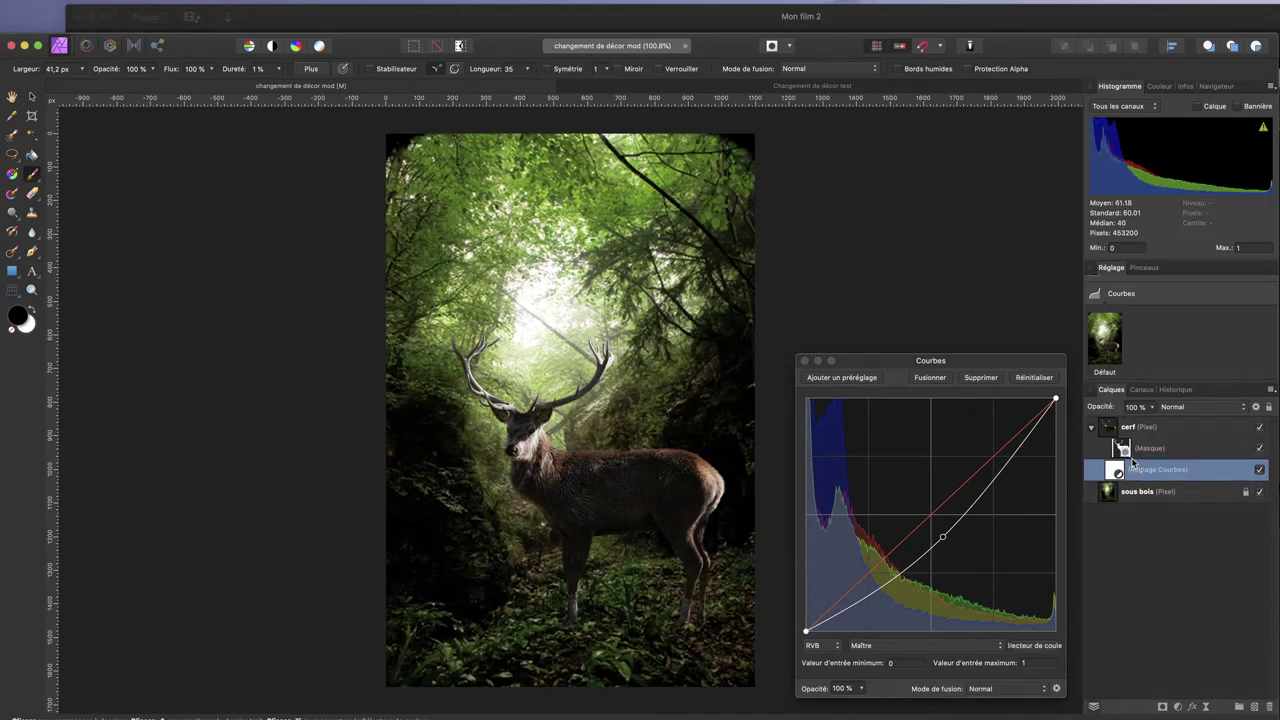
# Deepen the deer's contrast by shaping its curve with shadow, midtone and highlight points below the diagonal, and close the Curves settings
pyautogui.click(943, 540)
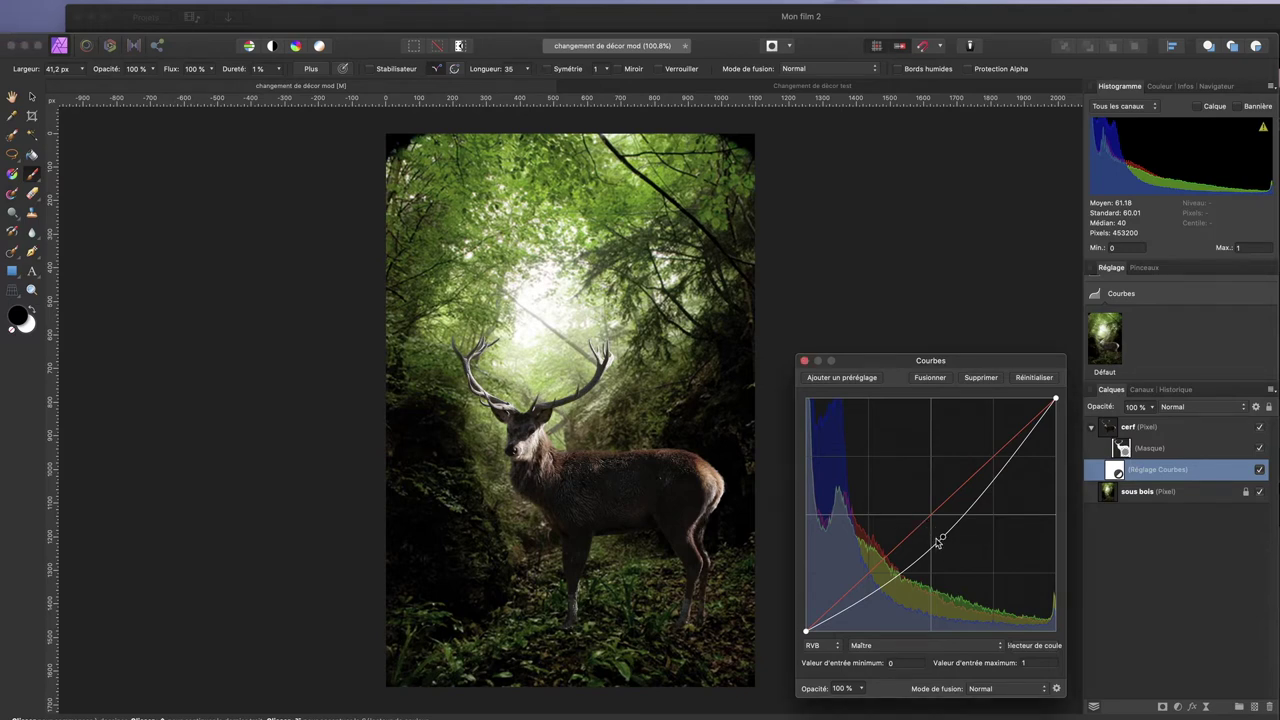
pyautogui.moveTo(943, 540); pyautogui.dragTo(1028, 441)
pyautogui.moveTo(866, 606); pyautogui.dragTo(865, 611)
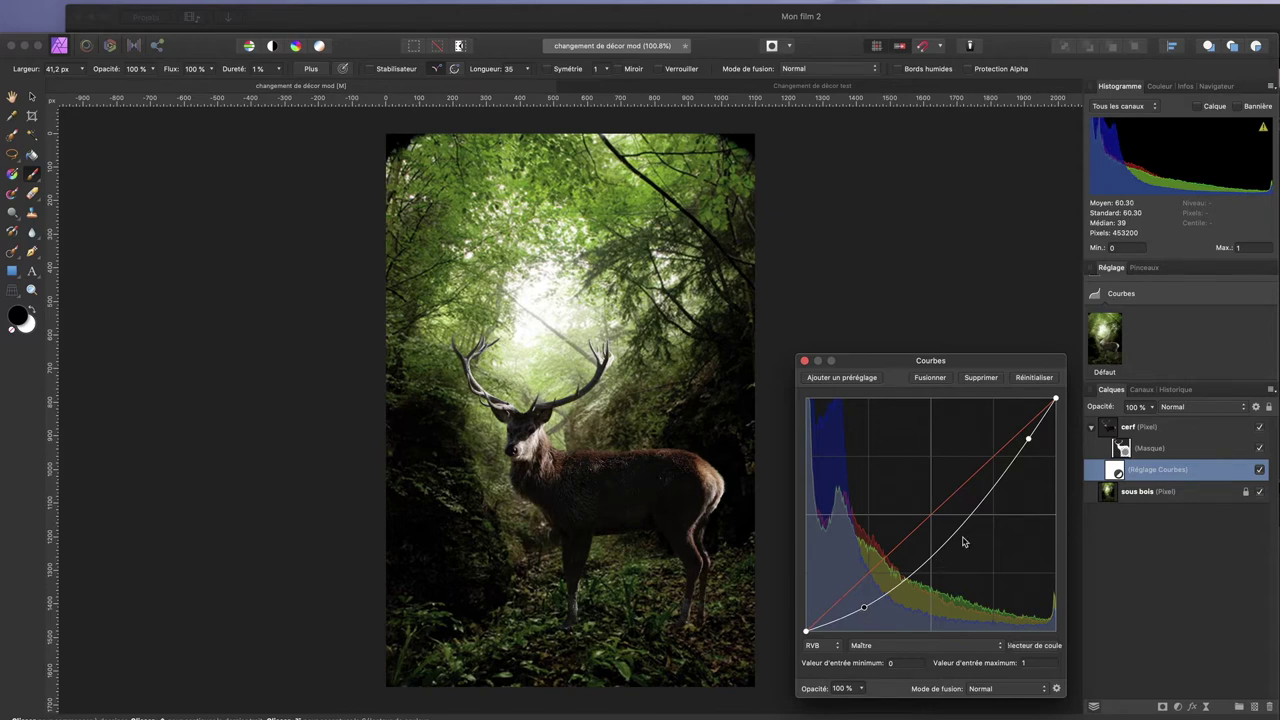
pyautogui.moveTo(966, 530); pyautogui.dragTo(974, 505)
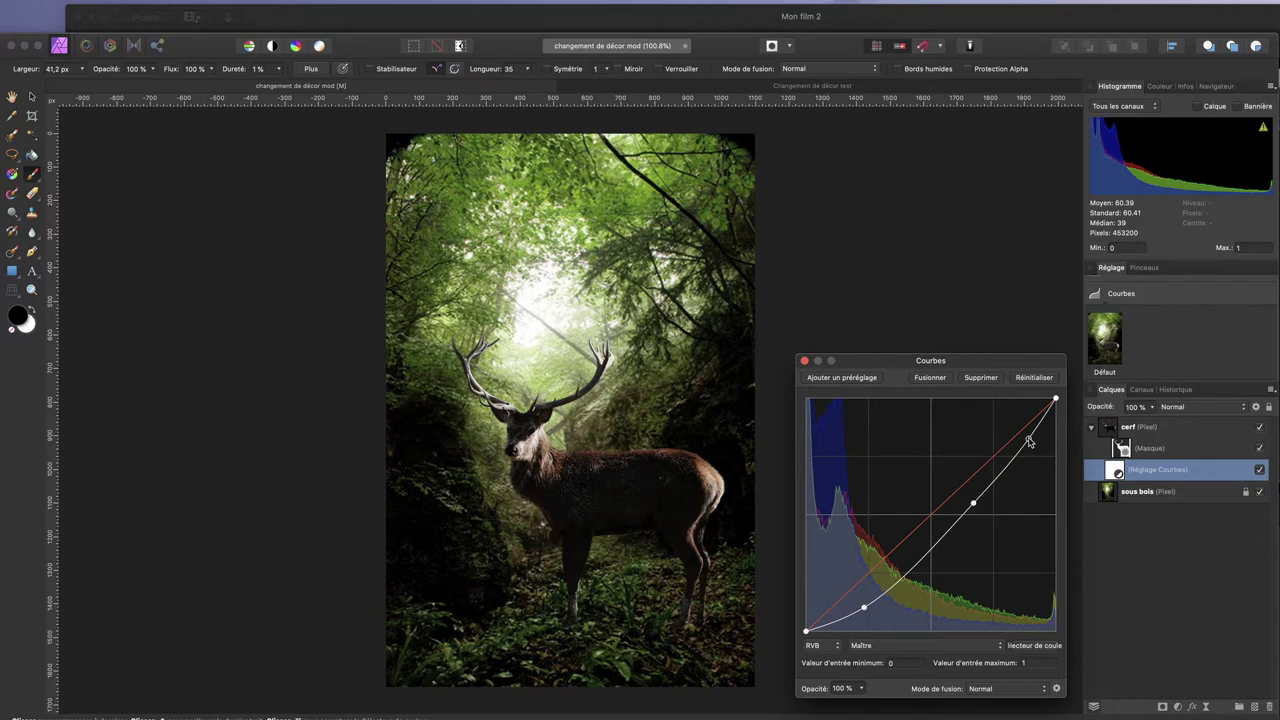
pyautogui.moveTo(1029, 440); pyautogui.dragTo(1039, 441)
pyautogui.moveTo(974, 503); pyautogui.dragTo(974, 512)
pyautogui.moveTo(1040, 444); pyautogui.dragTo(1037, 437)
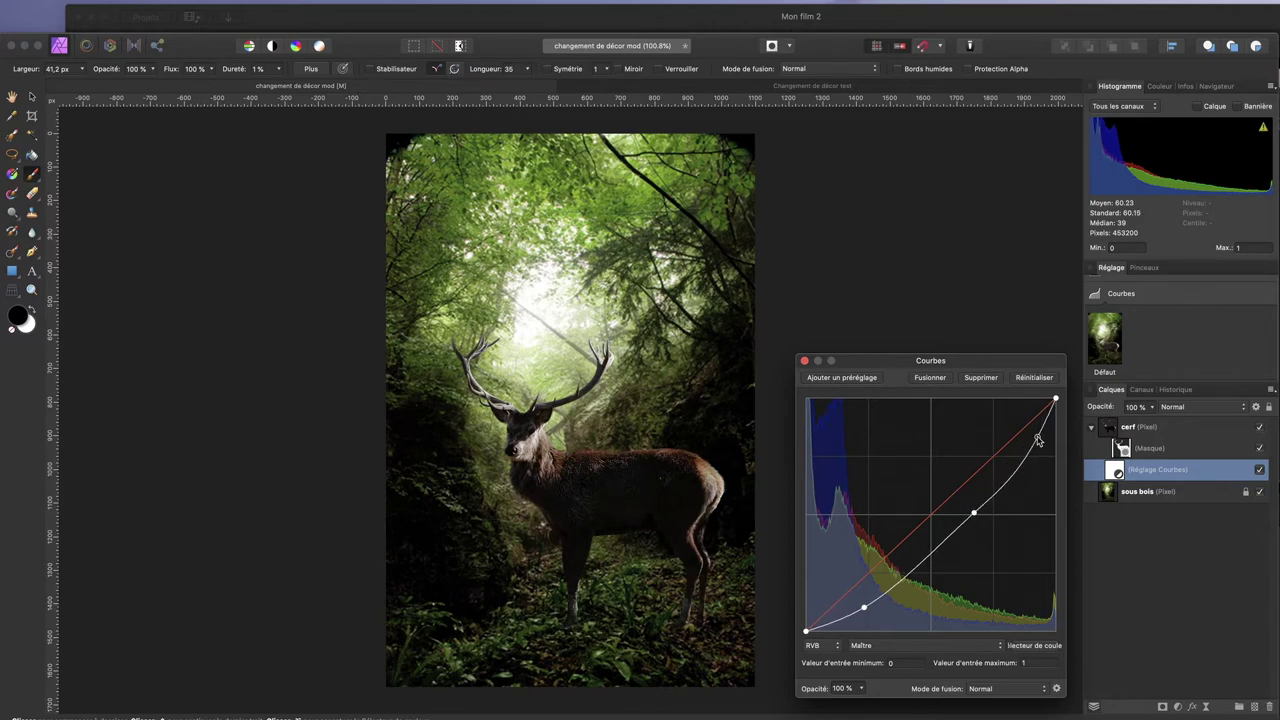
pyautogui.moveTo(862, 608); pyautogui.dragTo(865, 614)
pyautogui.moveTo(974, 516); pyautogui.dragTo(977, 517)
pyautogui.moveTo(863, 613); pyautogui.dragTo(868, 617)
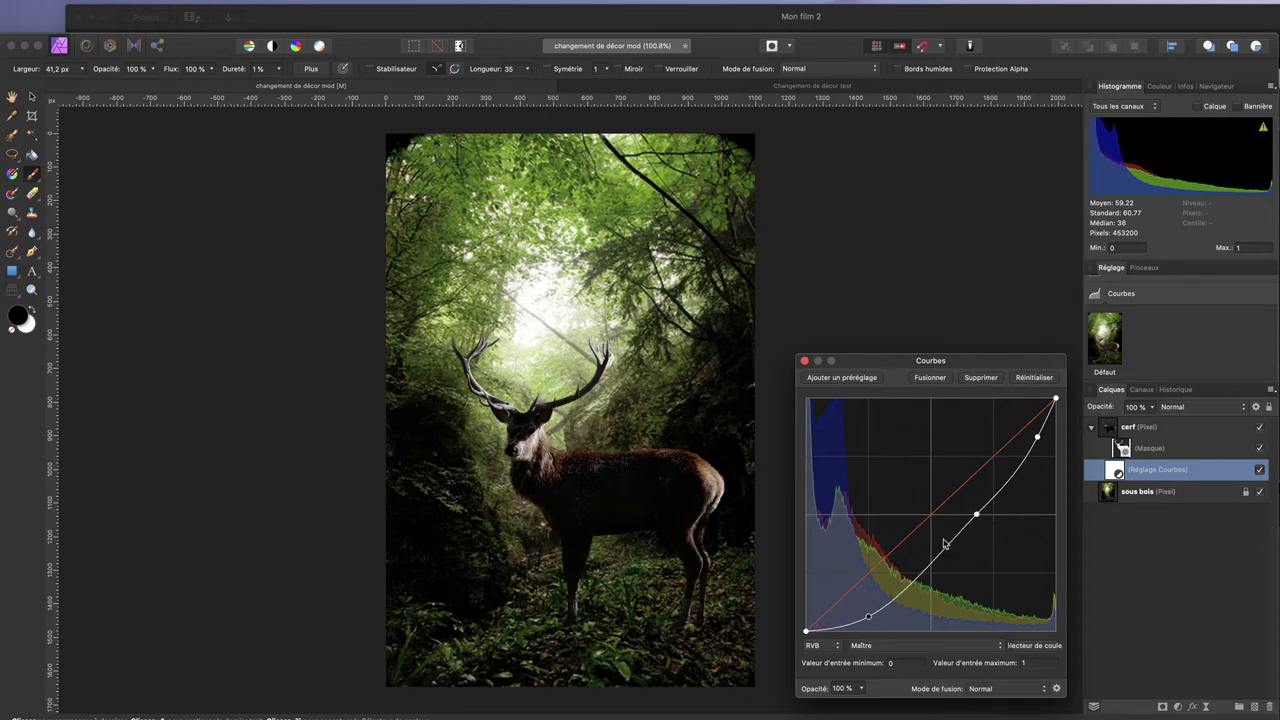
pyautogui.moveTo(980, 517); pyautogui.dragTo(985, 514)
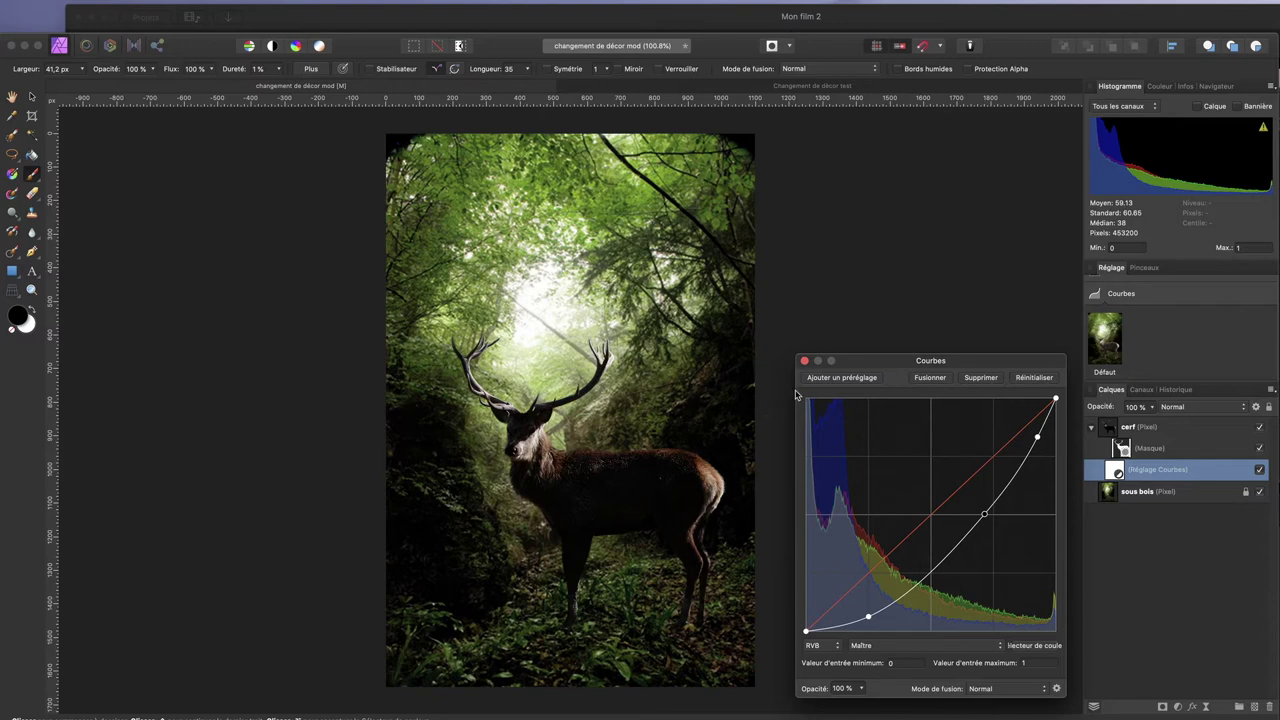
pyautogui.click(805, 361)
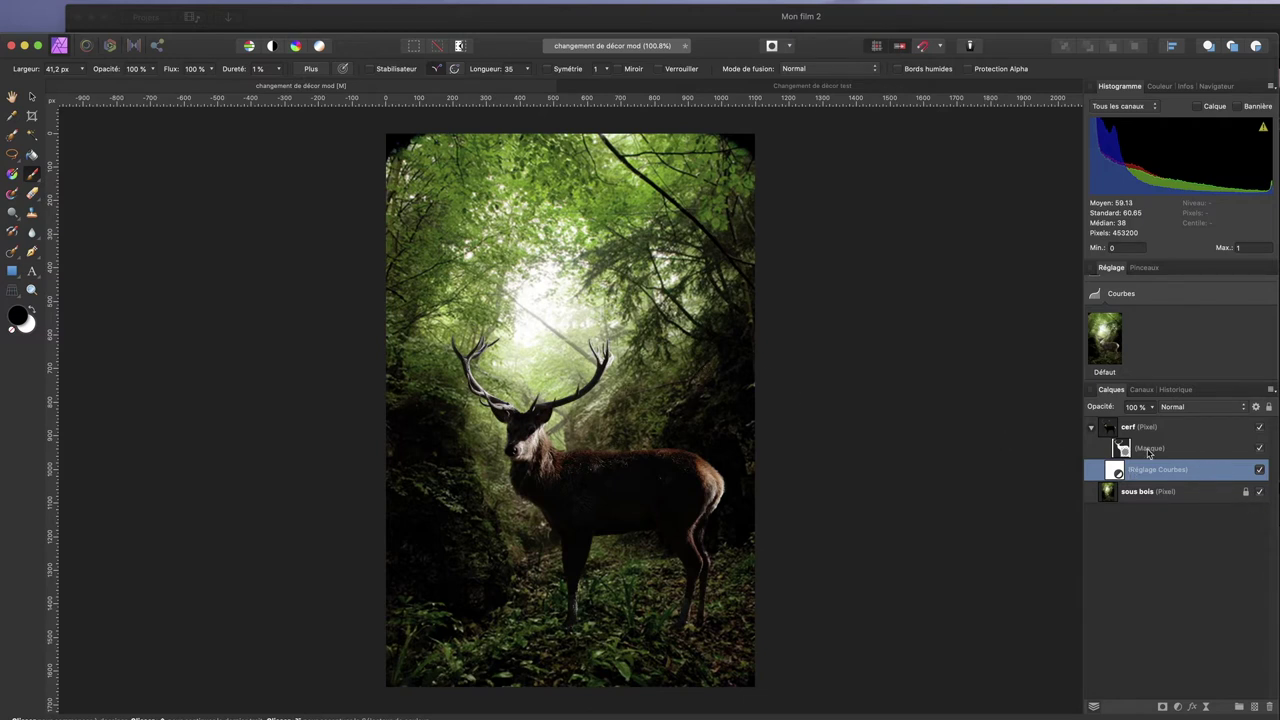
# Add a new empty pixel layer above the cerf layer
pyautogui.click(1092, 428)
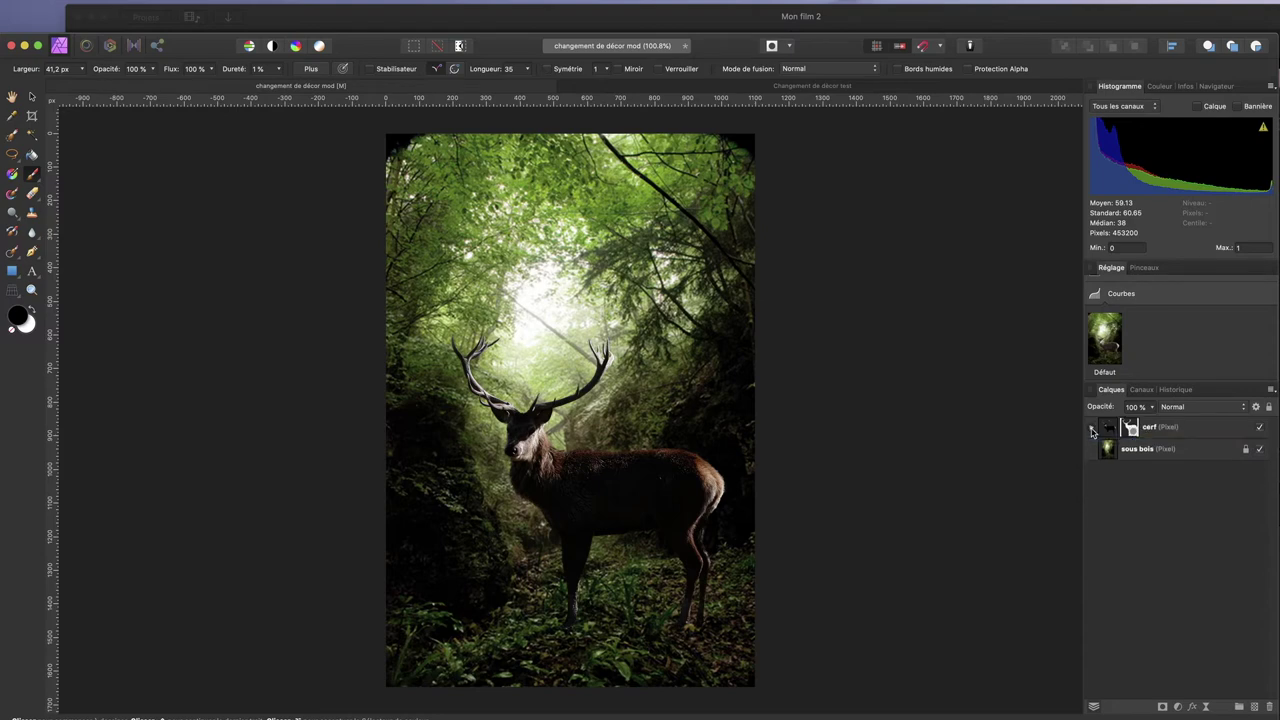
pyautogui.click(1092, 428)
pyautogui.click(1104, 436)
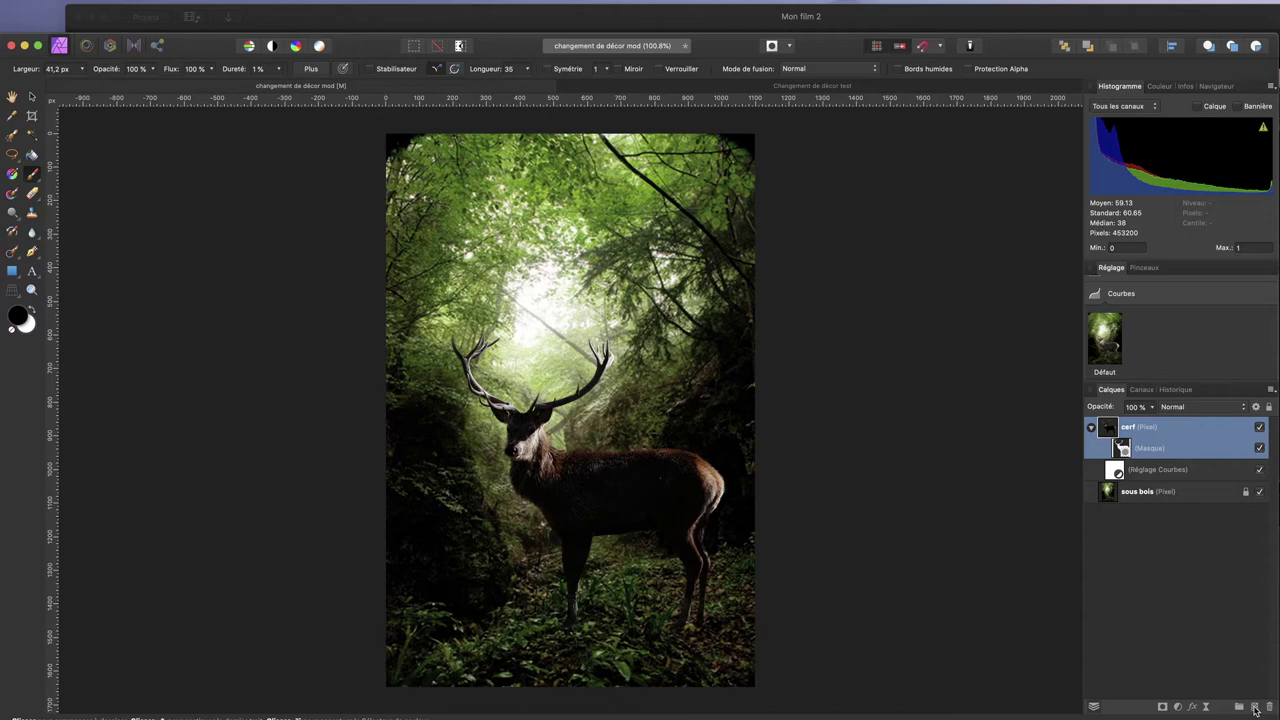
pyautogui.click(1255, 707)
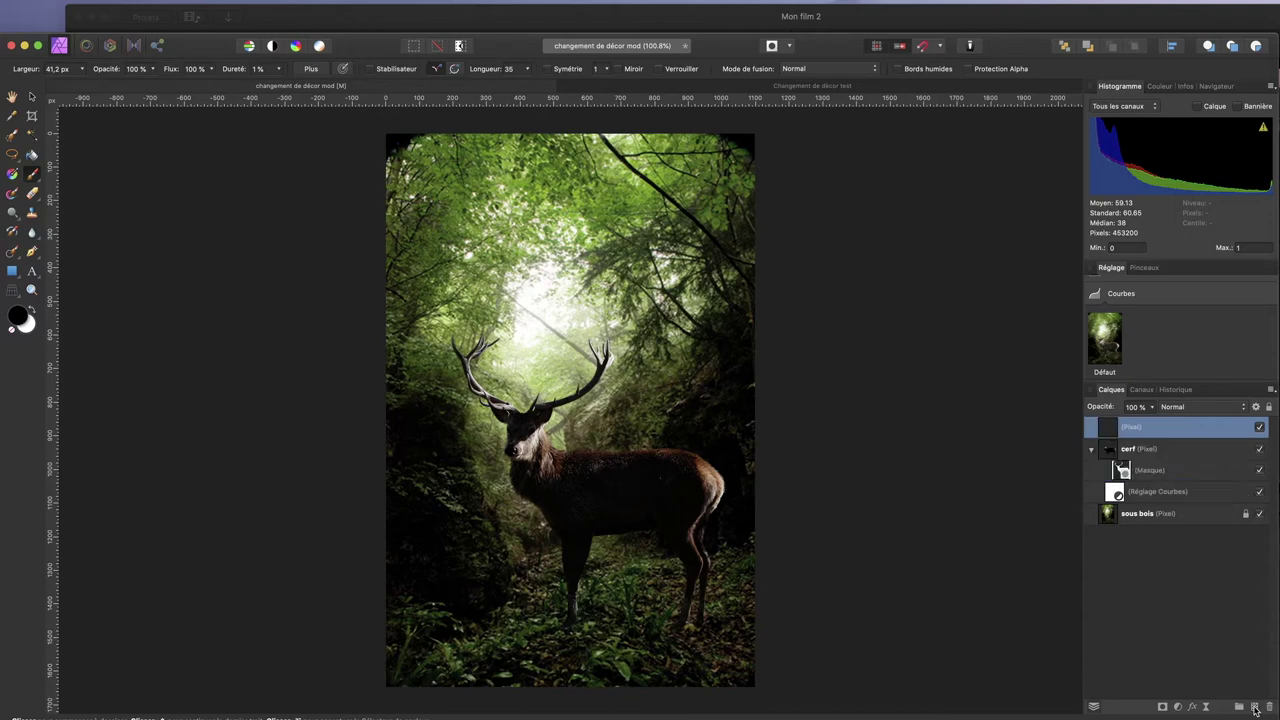
# Fill the new pixel layer with a custom neutral mid-grey at 100 % opacity in Normal mode
pyautogui.moveTo(140, 5)
pyautogui.click(166, 9)
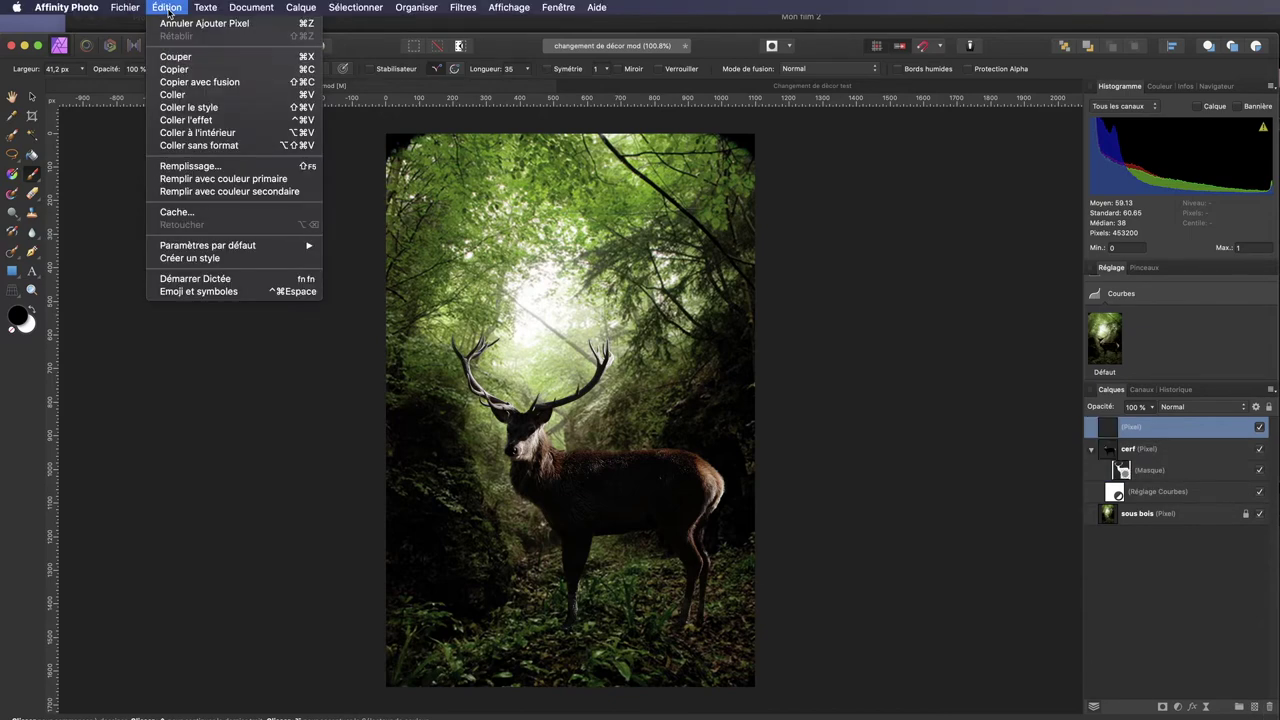
pyautogui.click(202, 167)
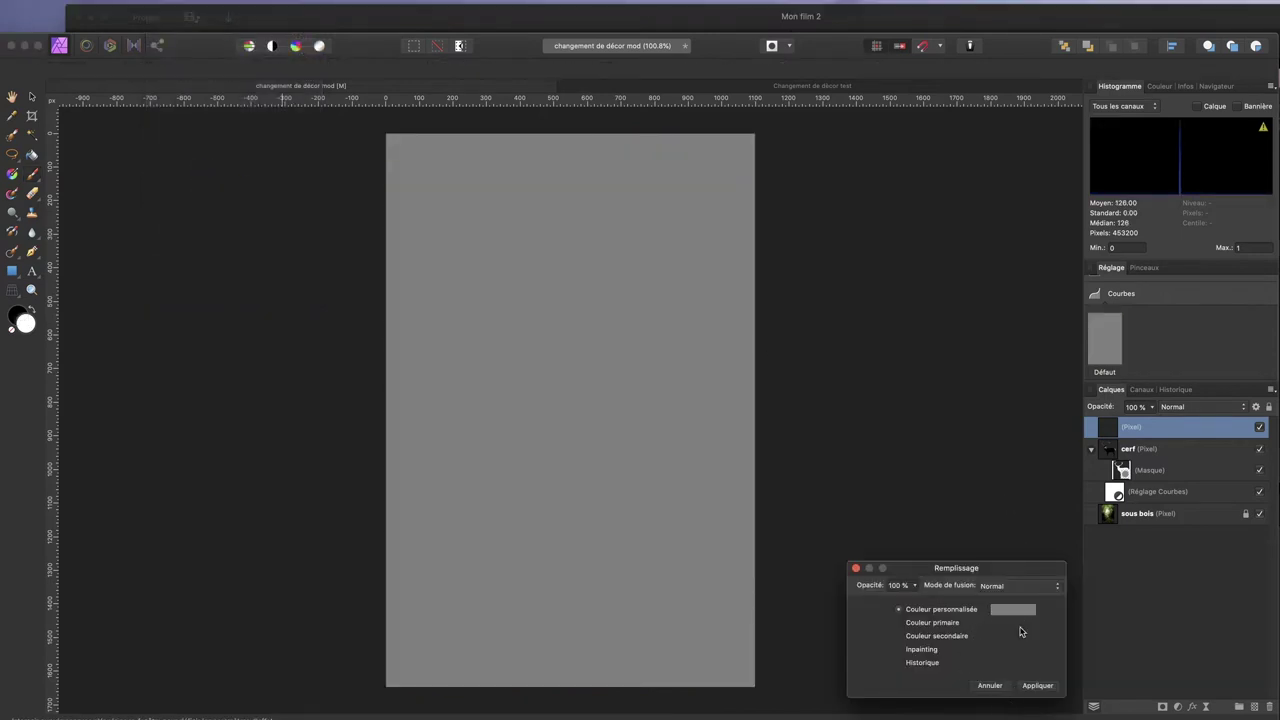
pyautogui.moveTo(1021, 575); pyautogui.dragTo(999, 264)
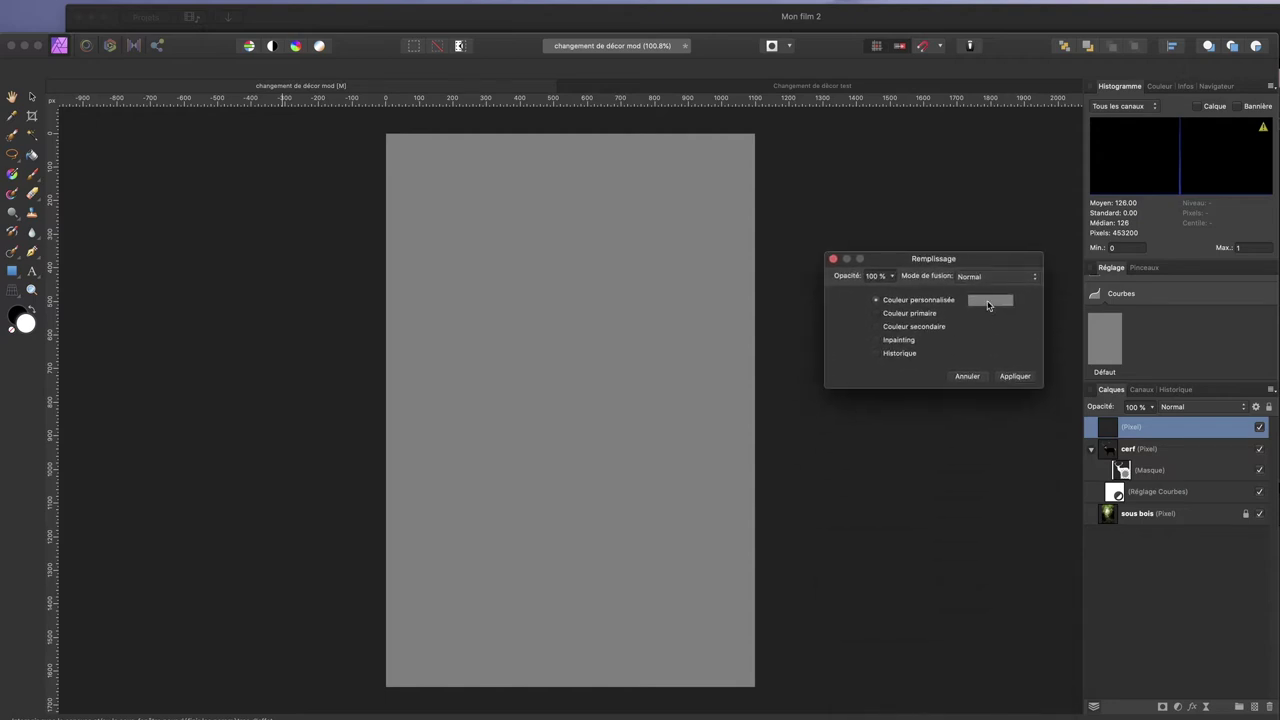
pyautogui.click(988, 301)
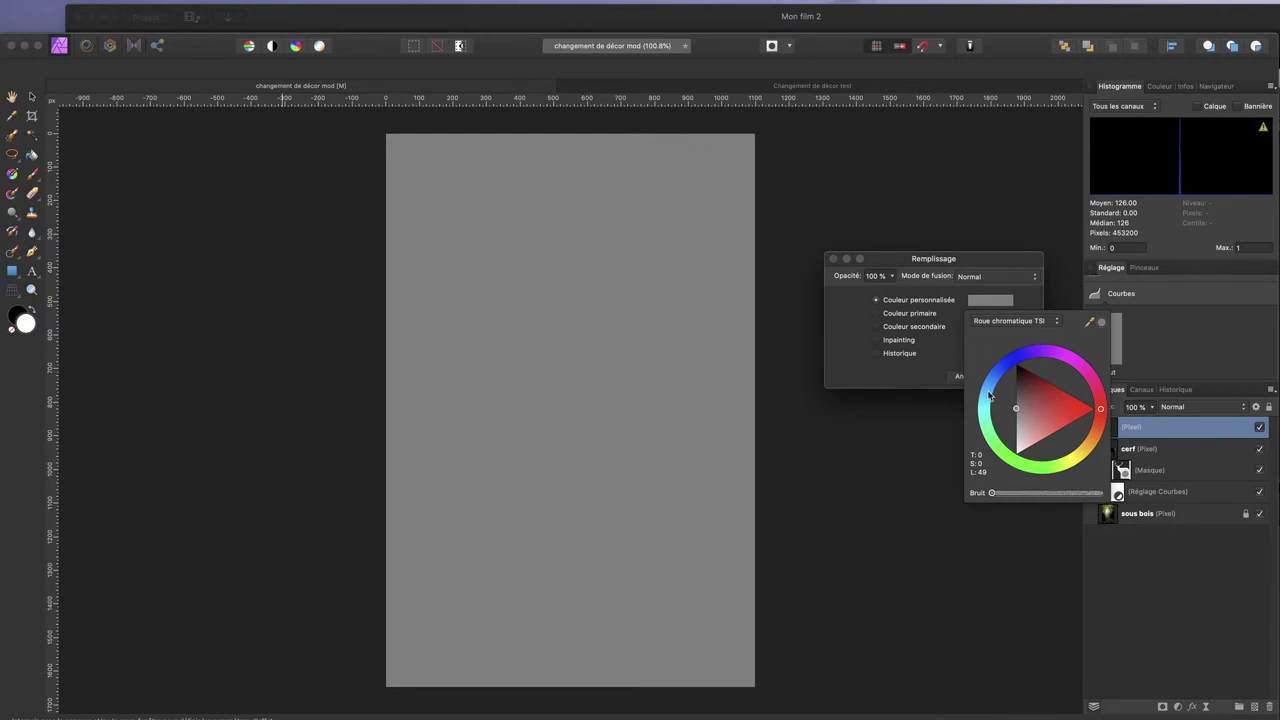
pyautogui.moveTo(1016, 409); pyautogui.dragTo(981, 420)
pyautogui.click(852, 367)
pyautogui.click(1014, 376)
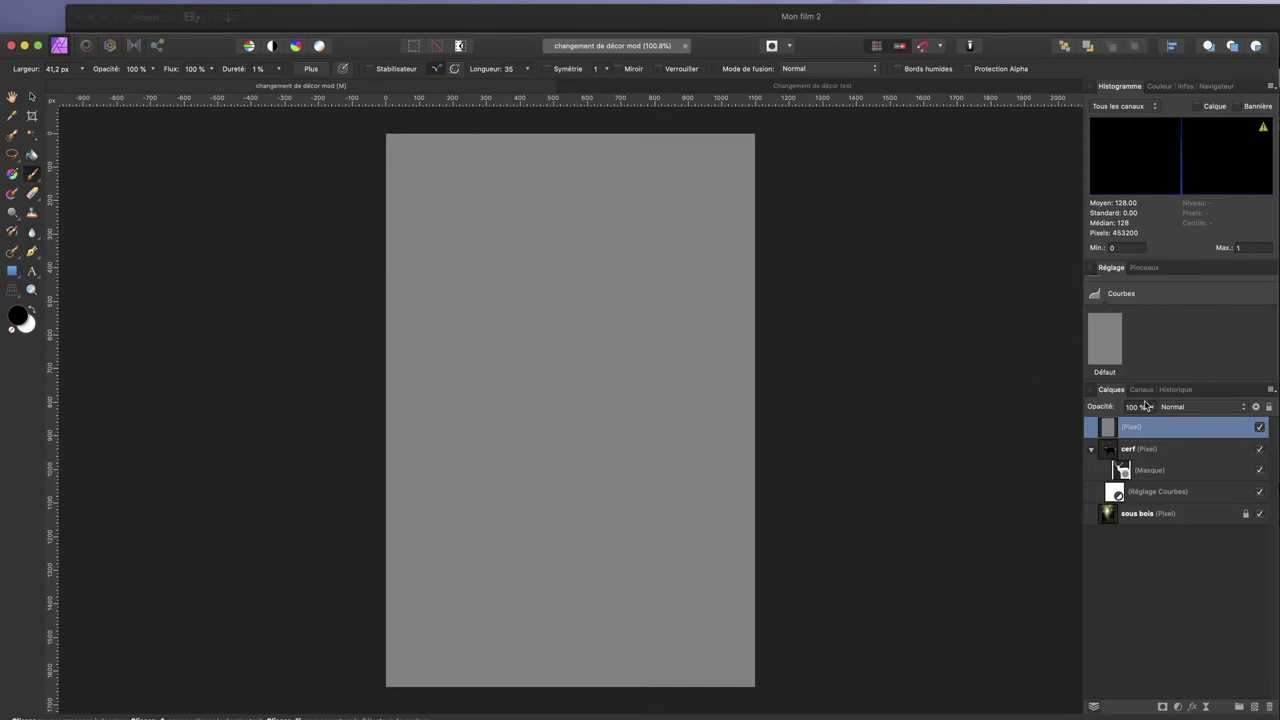
# Nest the grey layer inside the cerf layer below the Curves adjustment and set its blend mode to Lumière tamisée
pyautogui.moveTo(1106, 428); pyautogui.dragTo(1121, 504)
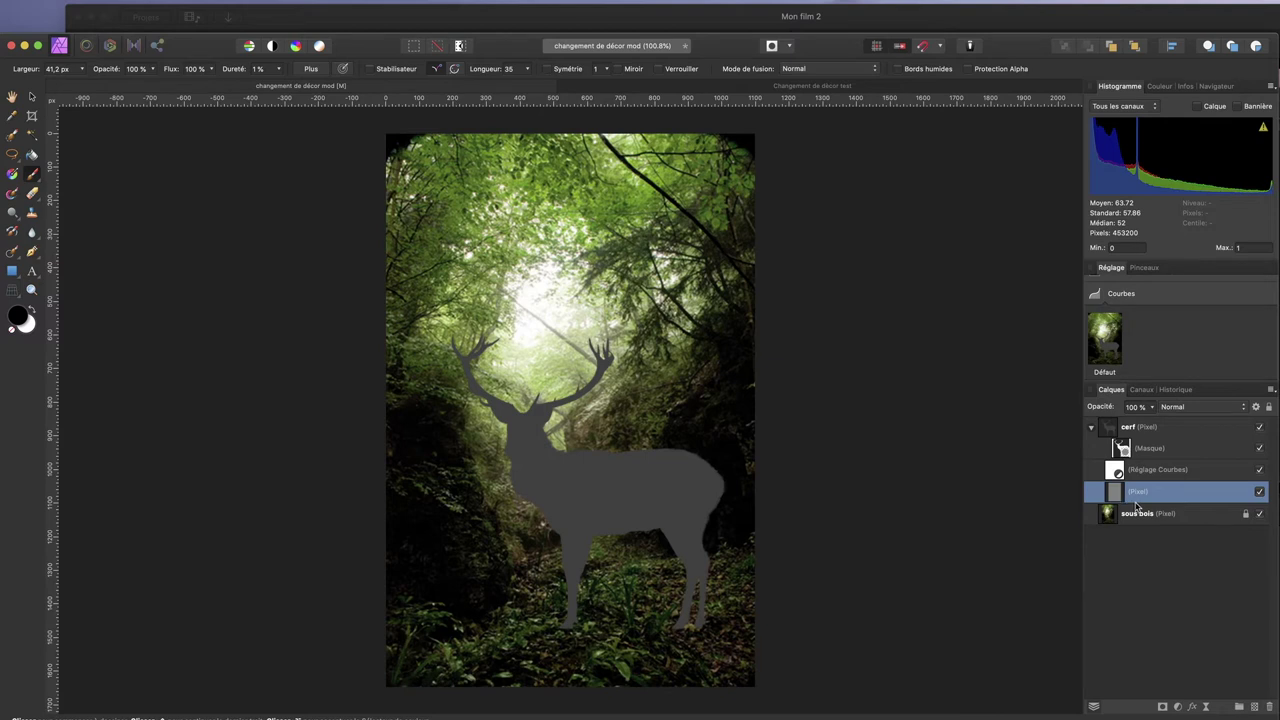
pyautogui.click(1191, 410)
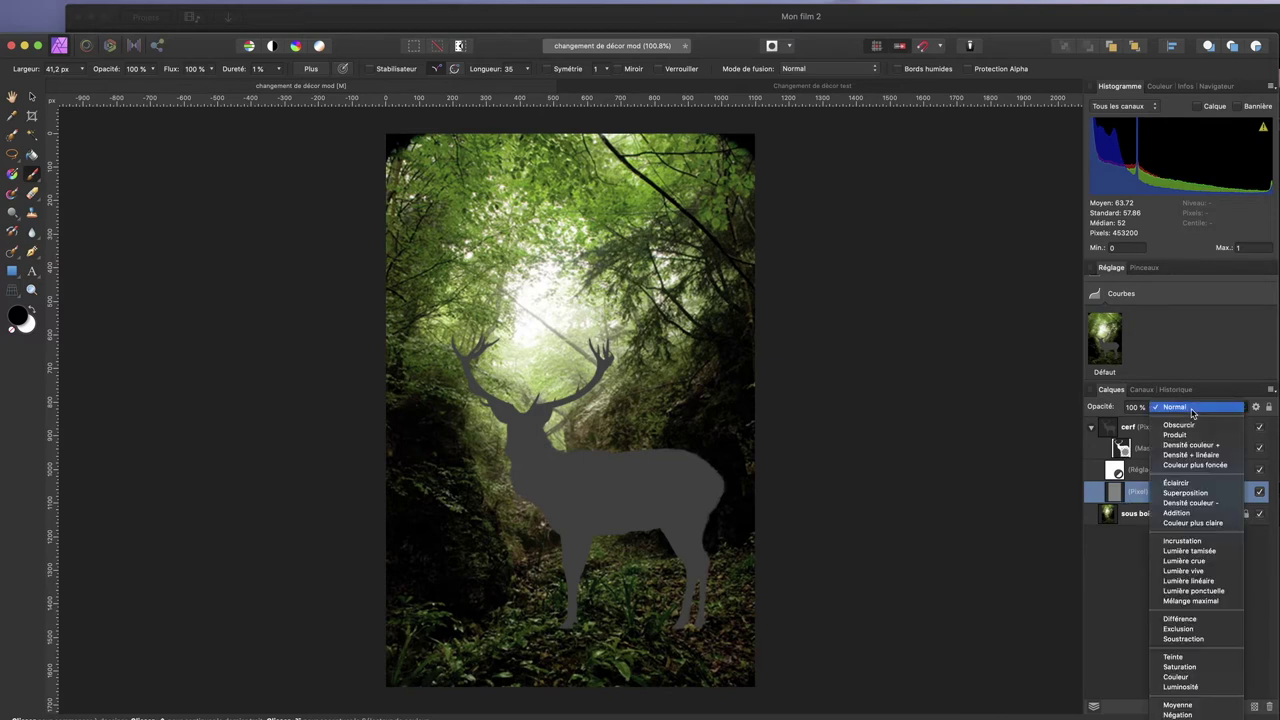
pyautogui.click(1187, 552)
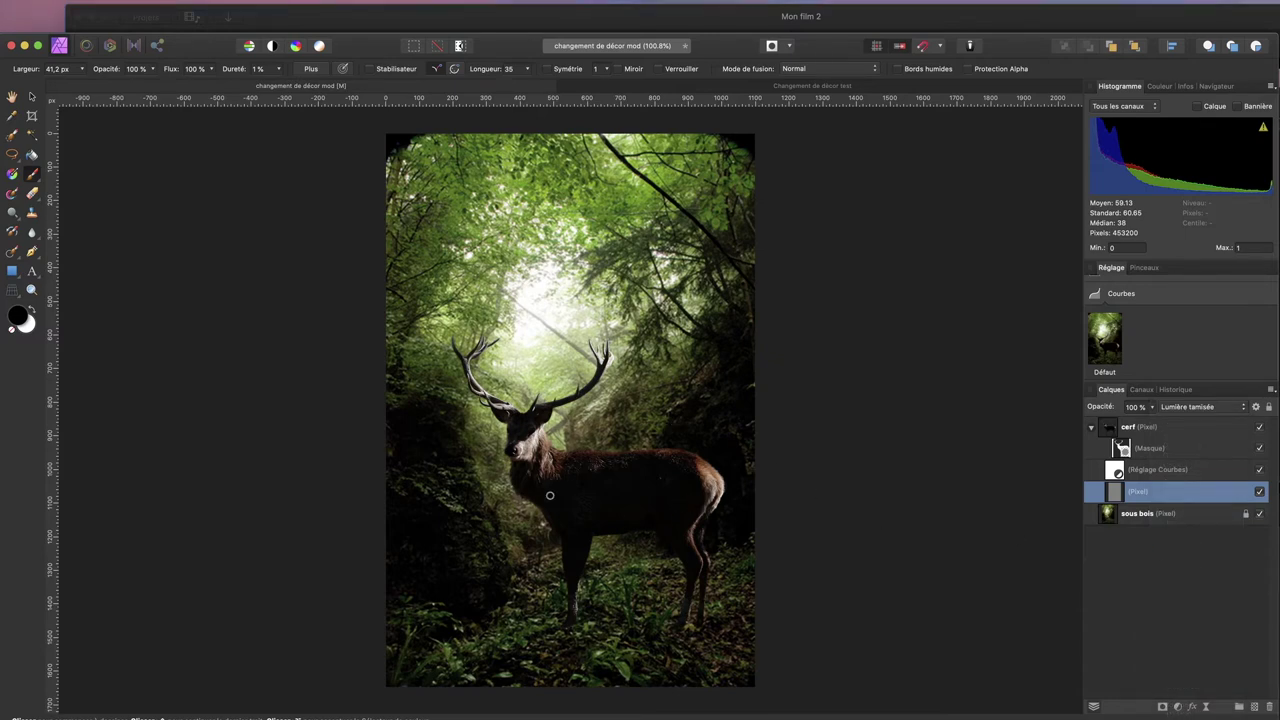
# Ready the Paint Brush for work on the grey layer with a 22 % flow and black as the foreground colour
pyautogui.scroll(5, 618, 534)
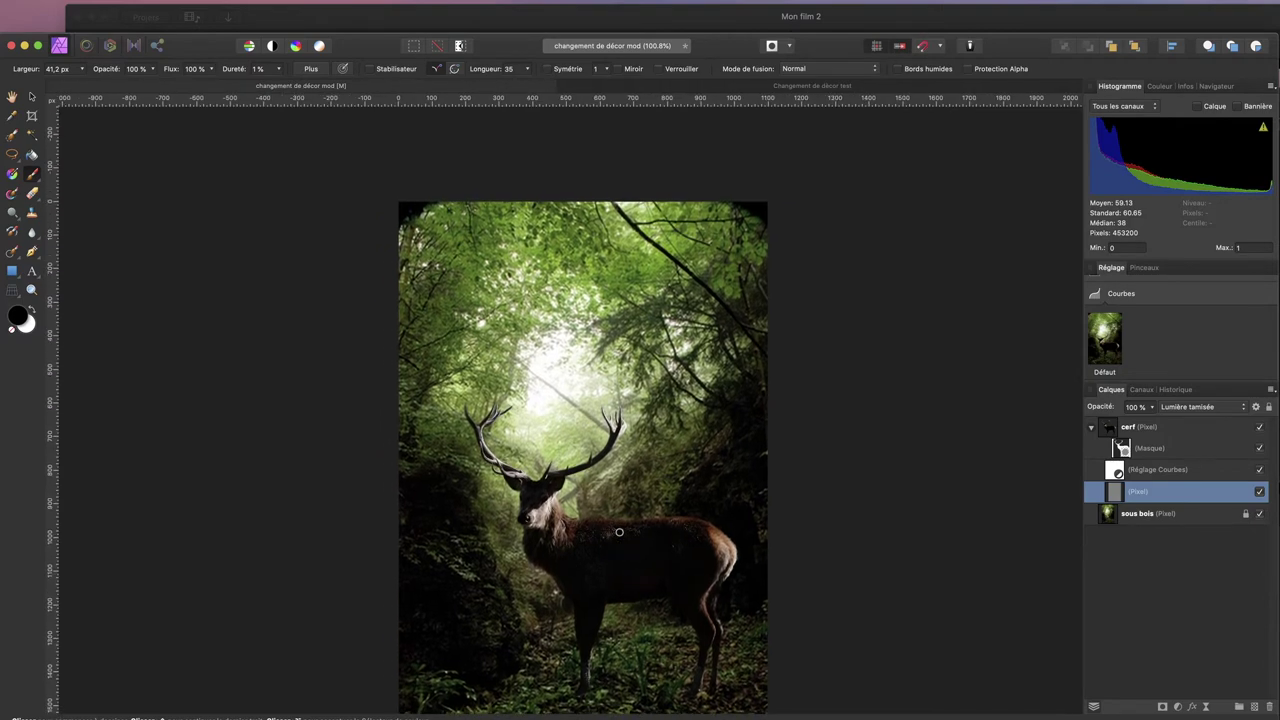
pyautogui.scroll(10, 619, 532)
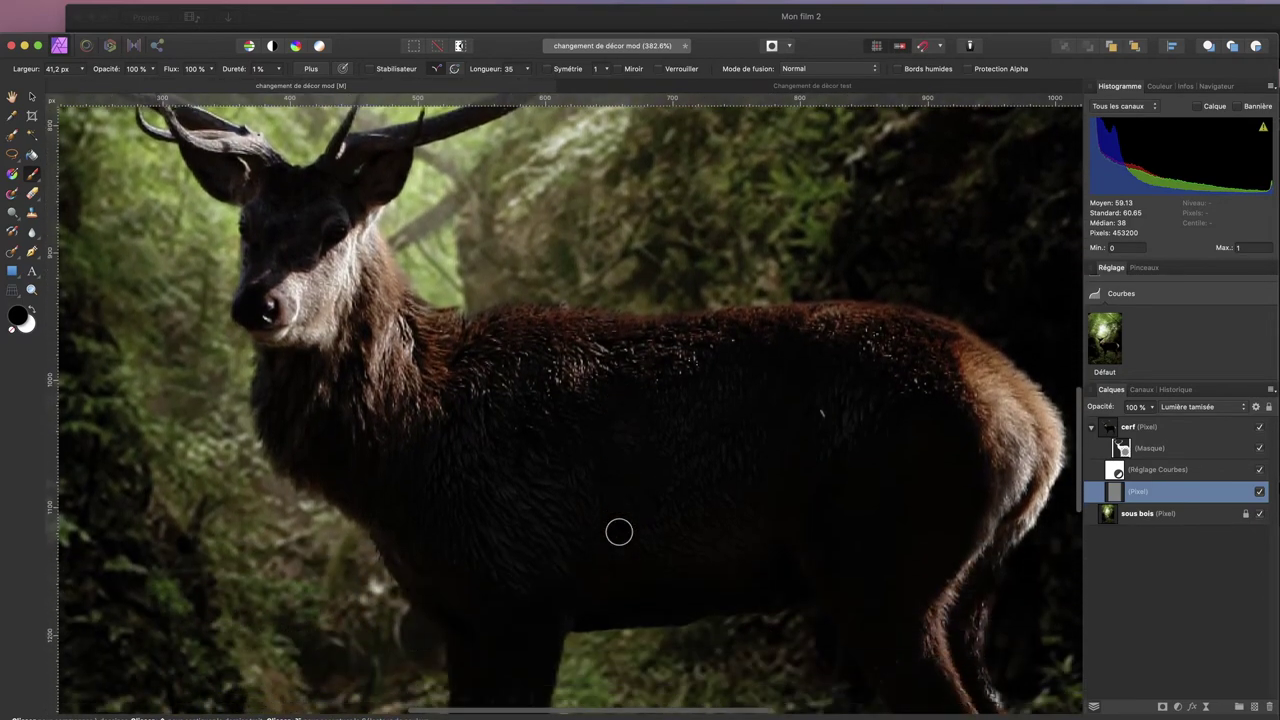
pyautogui.scroll(-3, 619, 532)
pyautogui.scroll(3, 619, 532)
pyautogui.hscroll(2, 619, 532)
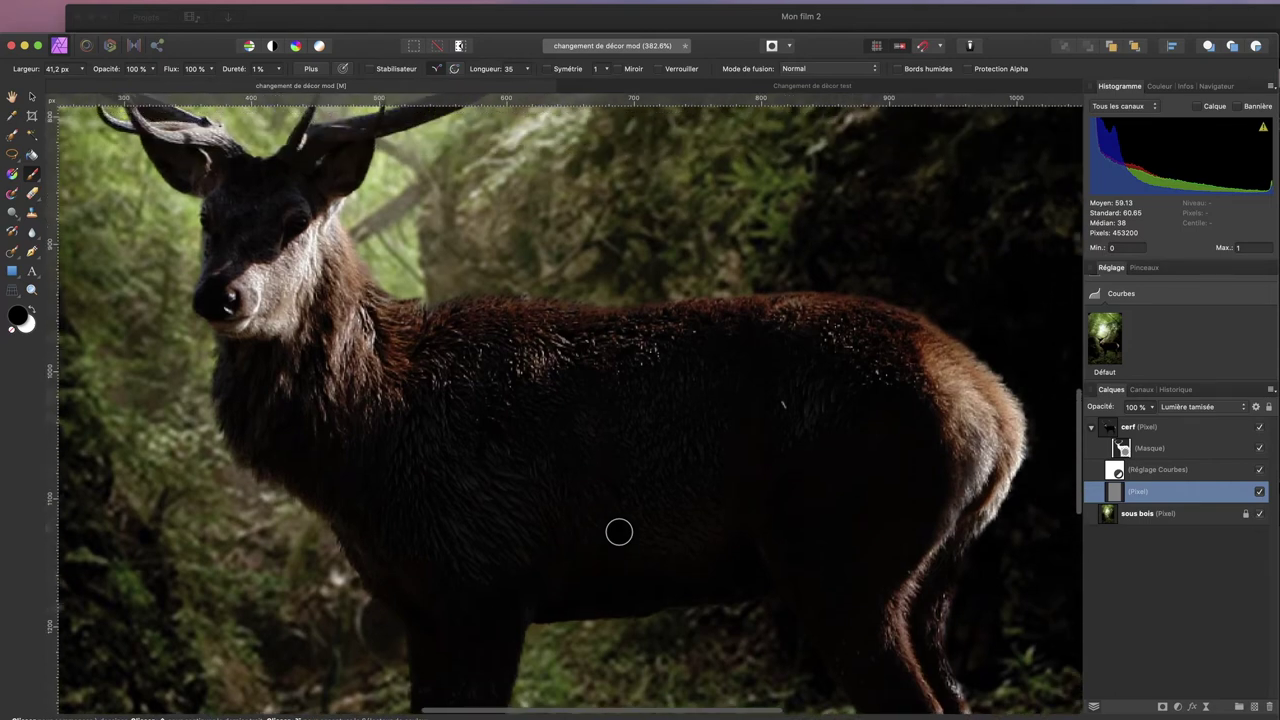
pyautogui.hscroll(2, 619, 532)
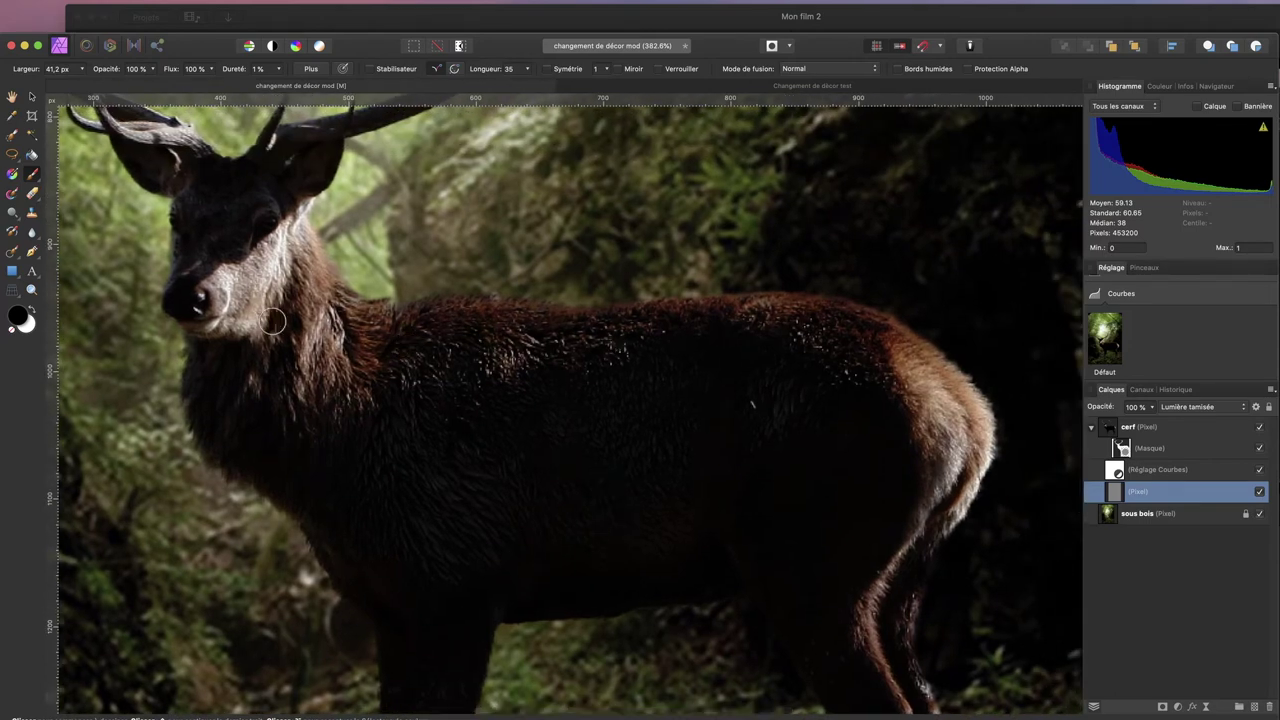
pyautogui.click(12, 214)
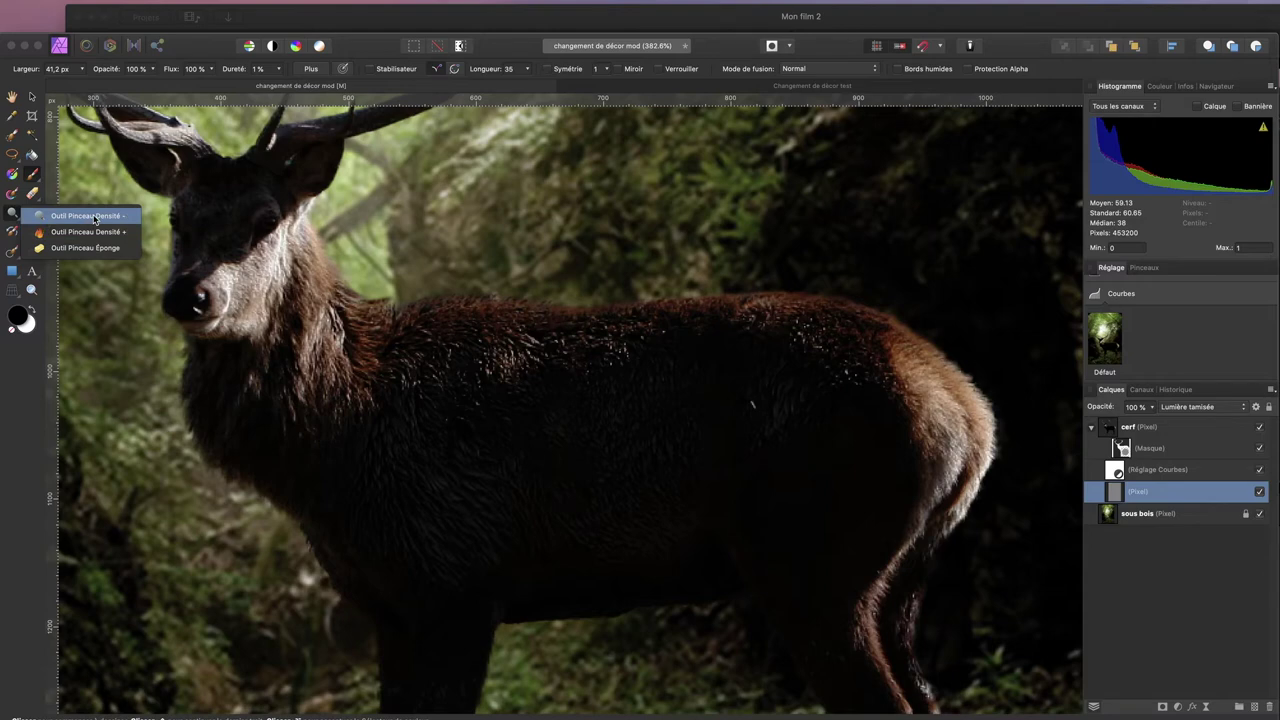
pyautogui.click(33, 178)
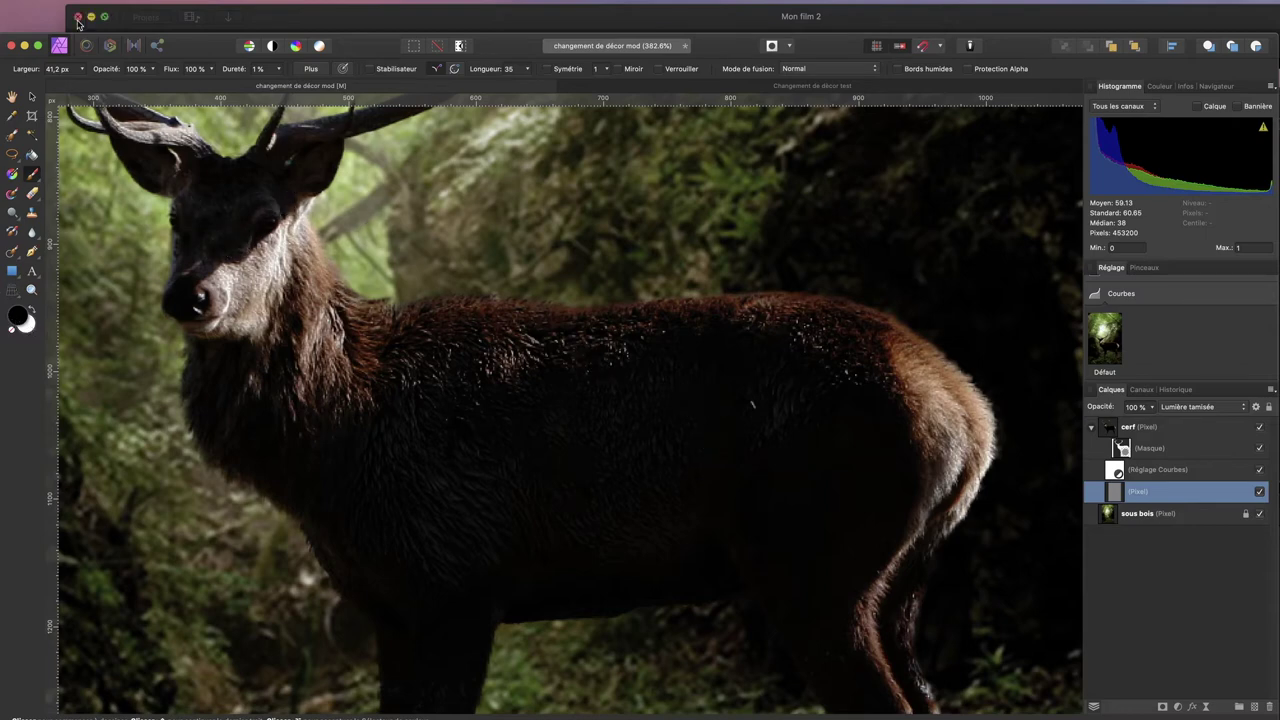
pyautogui.moveTo(177, 72); pyautogui.dragTo(127, 74)
pyautogui.moveTo(318, 276); pyautogui.dragTo(336, 314)
pyautogui.click(34, 311)
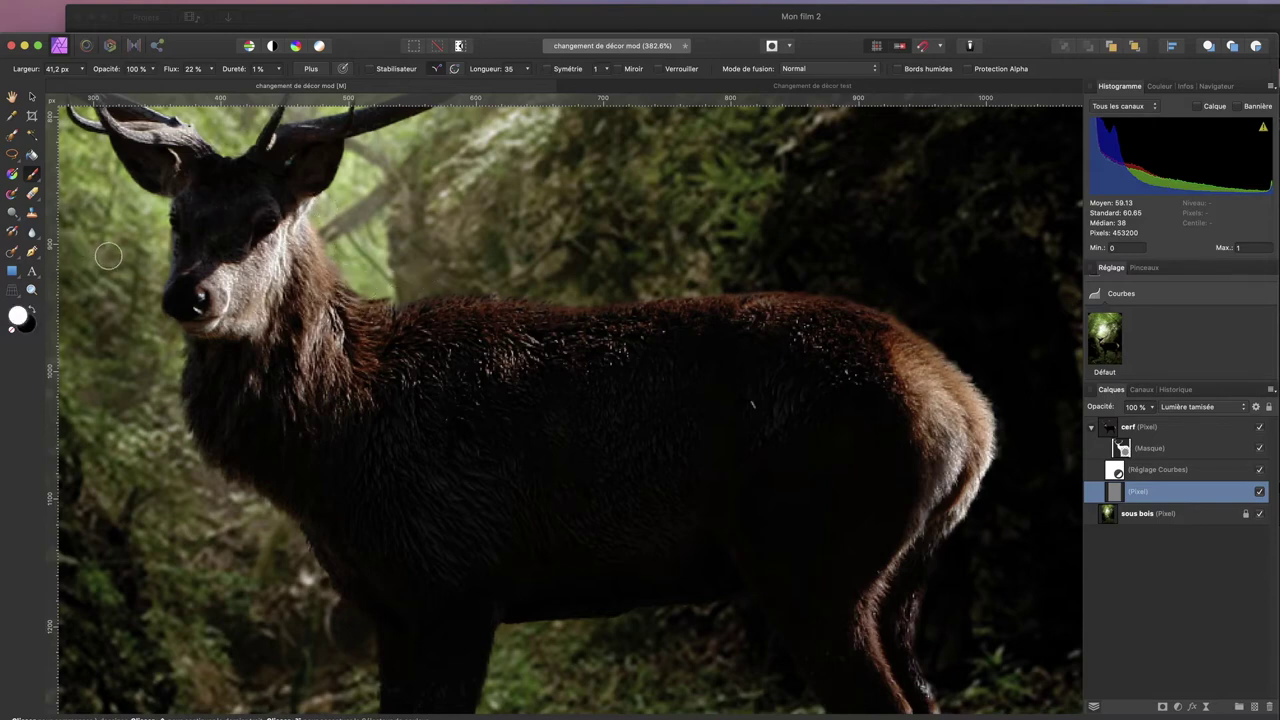
pyautogui.click(33, 310)
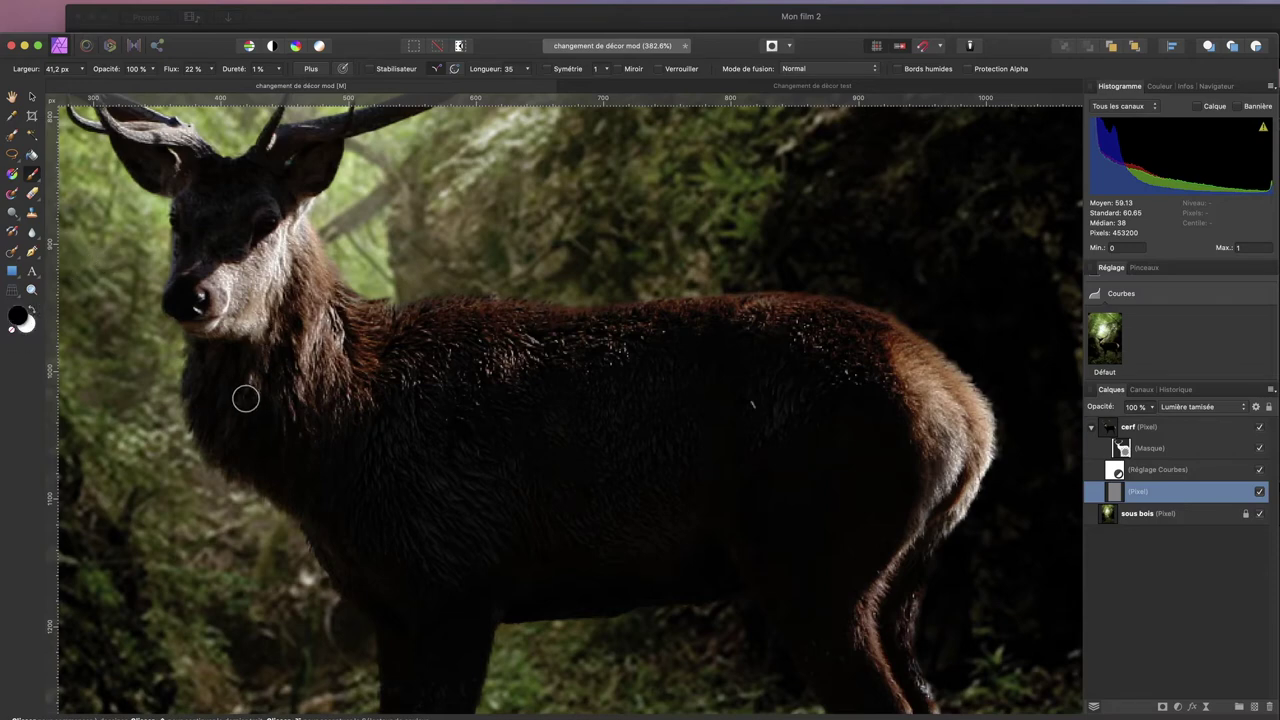
# Paint black on the grey layer over the deer's shoulder, back, rump and face to darken the lit fur
pyautogui.moveTo(386, 346)
pyautogui.mouseDown()
pyautogui.moveTo(371, 320)
pyautogui.moveTo(341, 320)
pyautogui.moveTo(366, 349)
pyautogui.moveTo(769, 337)
pyautogui.moveTo(341, 382)
pyautogui.mouseUp()
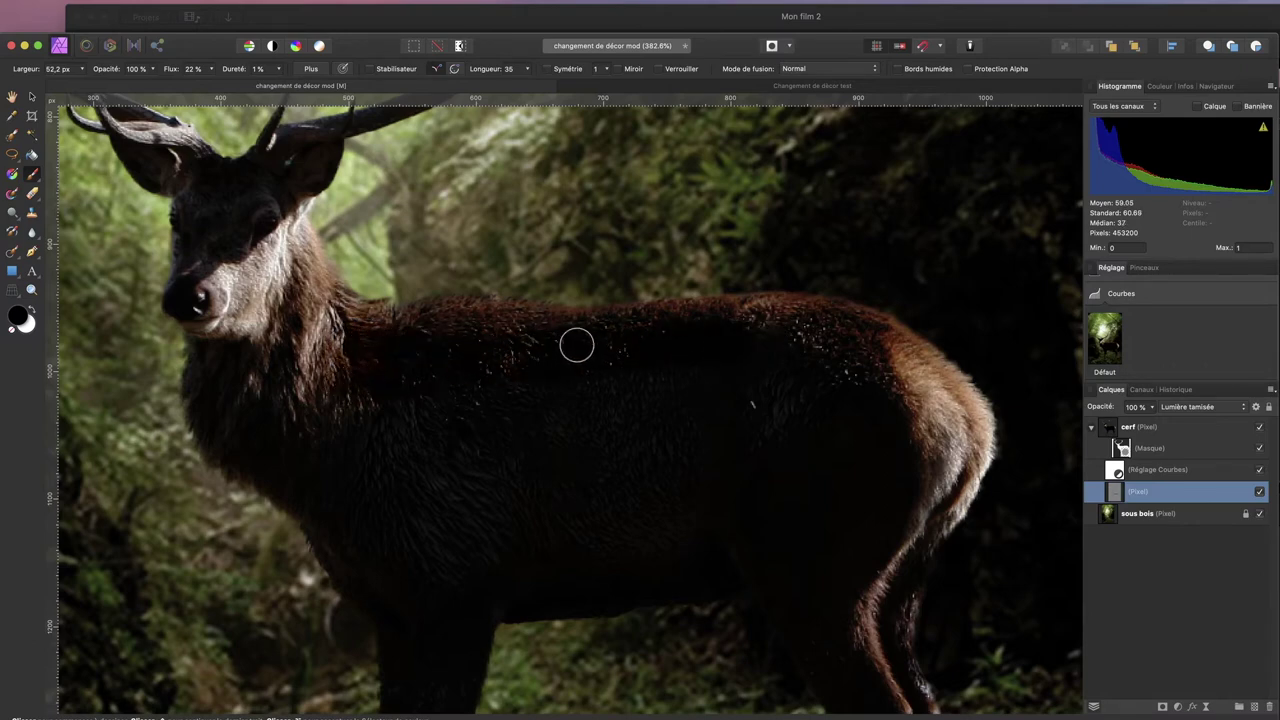
pyautogui.moveTo(536, 346)
pyautogui.mouseDown()
pyautogui.moveTo(648, 352)
pyautogui.moveTo(815, 332)
pyautogui.moveTo(860, 344)
pyautogui.moveTo(884, 373)
pyautogui.moveTo(857, 372)
pyautogui.moveTo(901, 389)
pyautogui.moveTo(896, 356)
pyautogui.moveTo(941, 433)
pyautogui.moveTo(931, 490)
pyautogui.moveTo(911, 368)
pyautogui.moveTo(934, 409)
pyautogui.moveTo(916, 363)
pyautogui.moveTo(948, 448)
pyautogui.moveTo(918, 395)
pyautogui.moveTo(926, 474)
pyautogui.moveTo(935, 461)
pyautogui.moveTo(912, 524)
pyautogui.moveTo(908, 393)
pyautogui.moveTo(940, 418)
pyautogui.moveTo(941, 489)
pyautogui.moveTo(943, 443)
pyautogui.moveTo(964, 490)
pyautogui.moveTo(960, 451)
pyautogui.moveTo(939, 476)
pyautogui.moveTo(965, 447)
pyautogui.moveTo(916, 383)
pyautogui.moveTo(957, 422)
pyautogui.moveTo(860, 371)
pyautogui.mouseUp()
pyautogui.moveTo(306, 429)
pyautogui.mouseDown()
pyautogui.moveTo(342, 401)
pyautogui.moveTo(279, 338)
pyautogui.moveTo(353, 461)
pyautogui.moveTo(316, 455)
pyautogui.moveTo(284, 373)
pyautogui.moveTo(296, 308)
pyautogui.moveTo(283, 268)
pyautogui.moveTo(307, 233)
pyautogui.moveTo(221, 295)
pyautogui.moveTo(230, 330)
pyautogui.moveTo(282, 298)
pyautogui.moveTo(255, 337)
pyautogui.moveTo(224, 276)
pyautogui.mouseUp()
pyautogui.scroll(-2, 303, 429)
pyautogui.scroll(2, 303, 429)
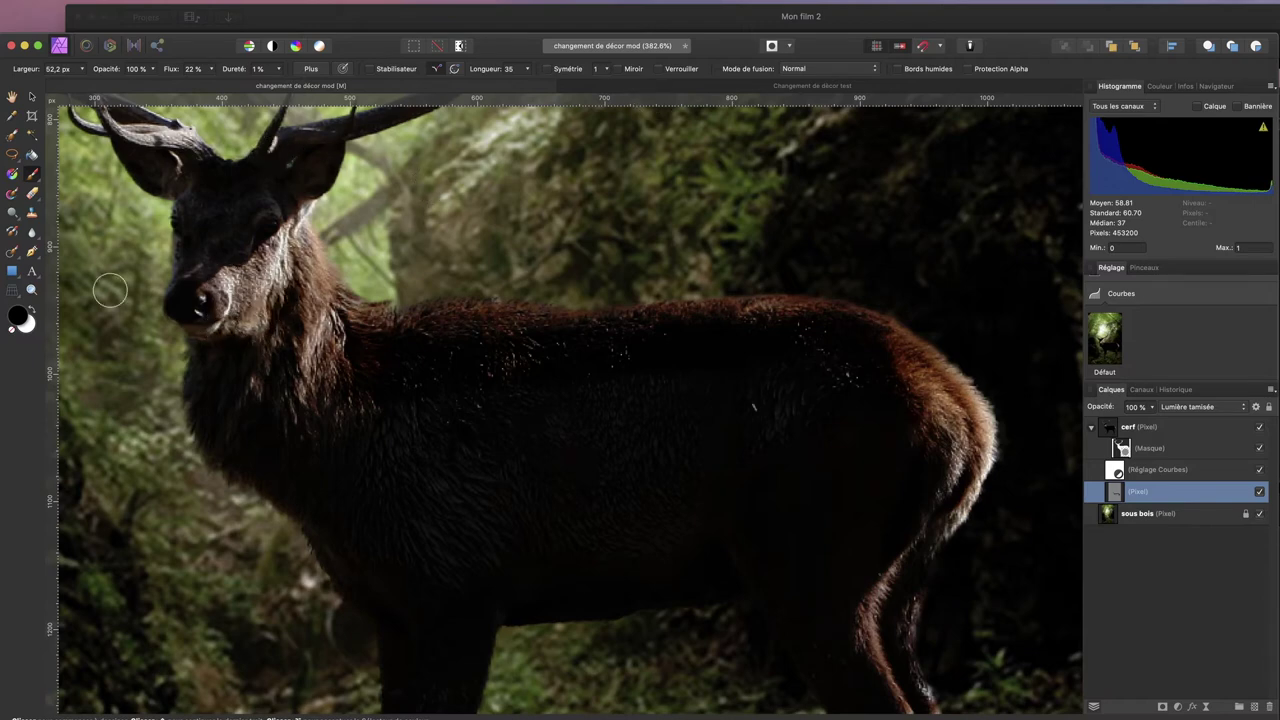
# Paint white along the upper contour of the deer's back and rump to add a rim of light
pyautogui.click(34, 313)
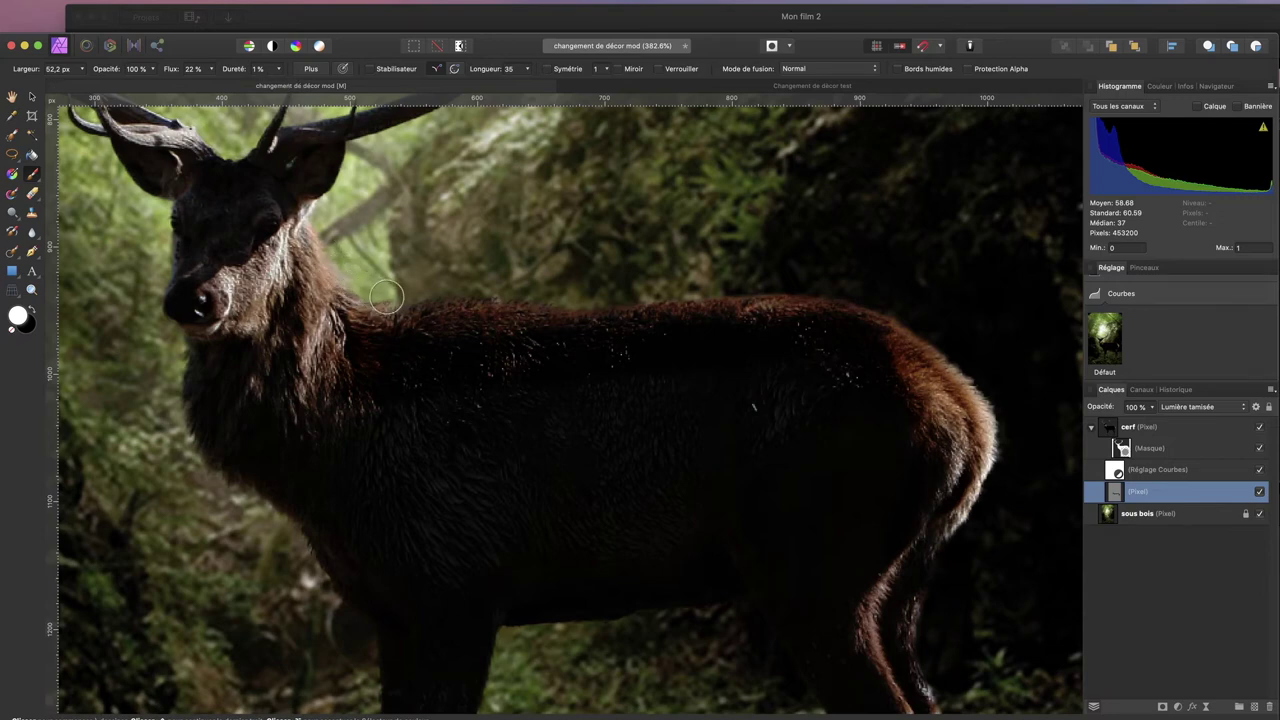
pyautogui.moveTo(478, 292)
pyautogui.mouseDown()
pyautogui.moveTo(757, 274)
pyautogui.moveTo(723, 280)
pyautogui.moveTo(894, 291)
pyautogui.moveTo(837, 291)
pyautogui.moveTo(940, 326)
pyautogui.moveTo(929, 320)
pyautogui.mouseUp()
pyautogui.moveTo(450, 262)
pyautogui.mouseDown()
pyautogui.moveTo(574, 296)
pyautogui.moveTo(655, 293)
pyautogui.moveTo(696, 274)
pyautogui.moveTo(695, 286)
pyautogui.moveTo(824, 284)
pyautogui.moveTo(1011, 367)
pyautogui.mouseUp()
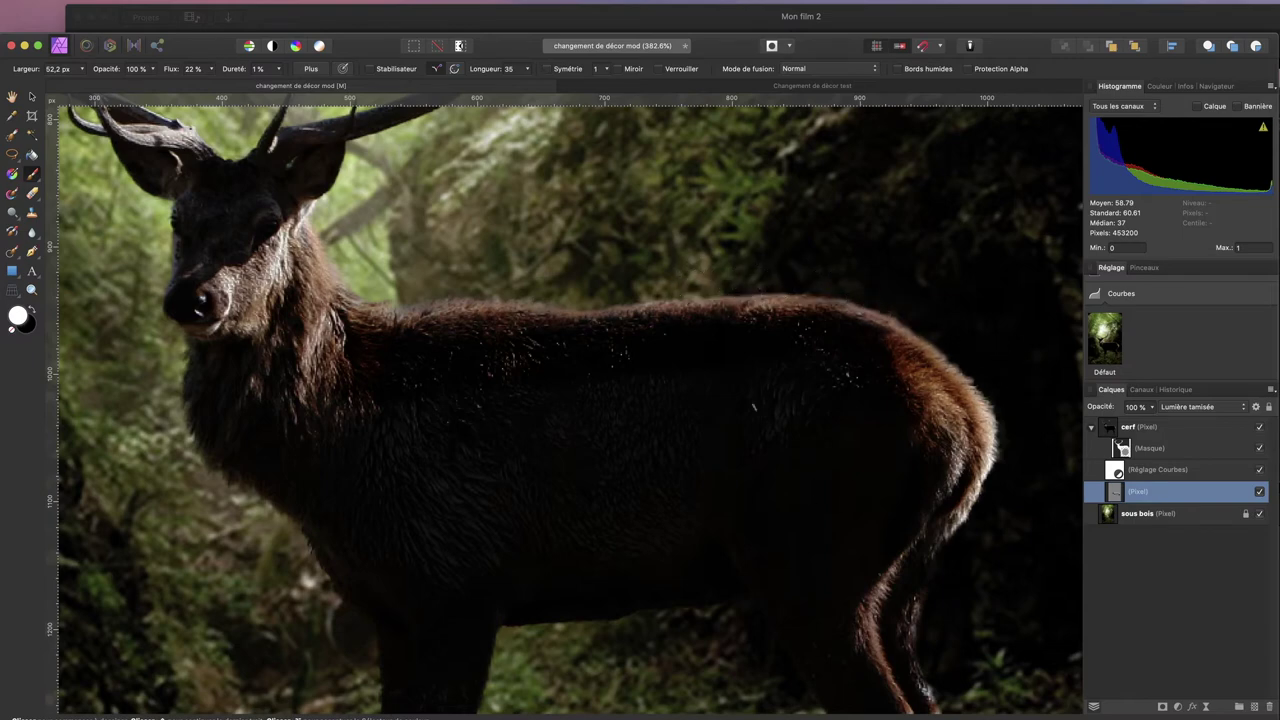
# Paint white rim light along the front leg, belly and hind leg edges with an 18.6 px brush at 25 % flow and 40 % hardness
pyautogui.scroll(-5, 560, 600)
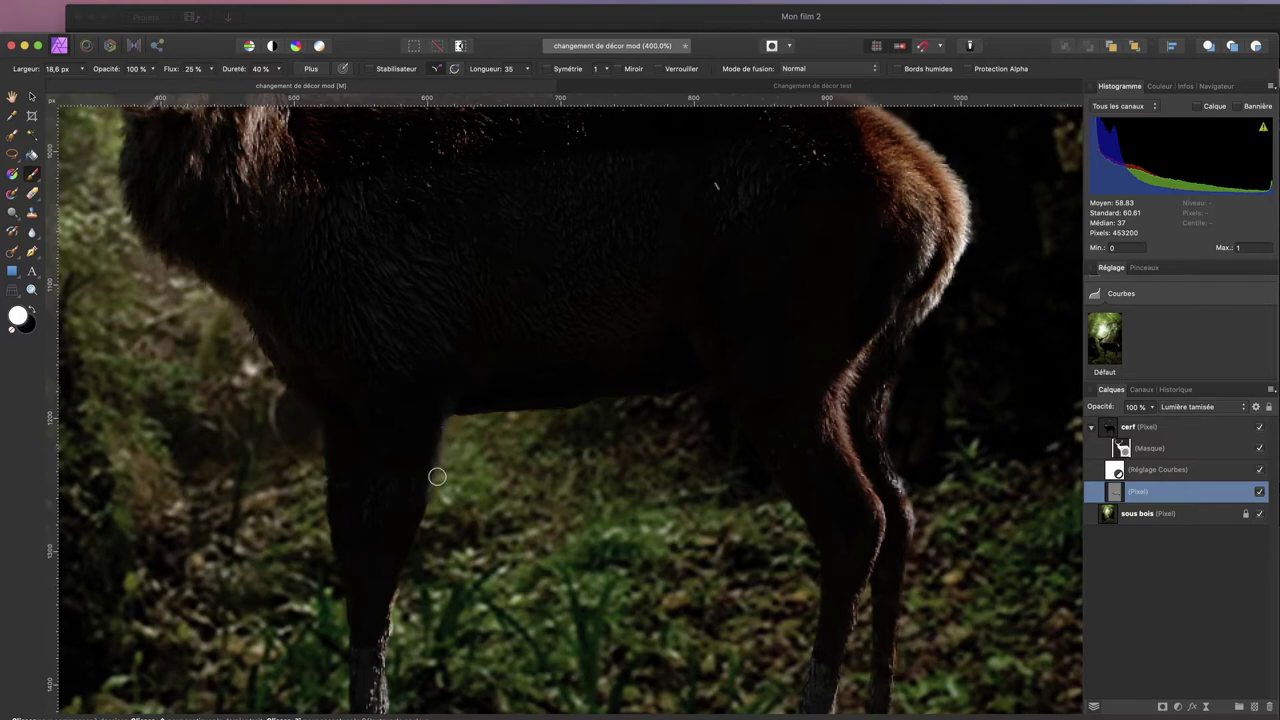
pyautogui.moveTo(427, 505)
pyautogui.mouseDown()
pyautogui.moveTo(372, 627)
pyautogui.moveTo(419, 561)
pyautogui.moveTo(405, 601)
pyautogui.mouseUp()
pyautogui.press('super+z')
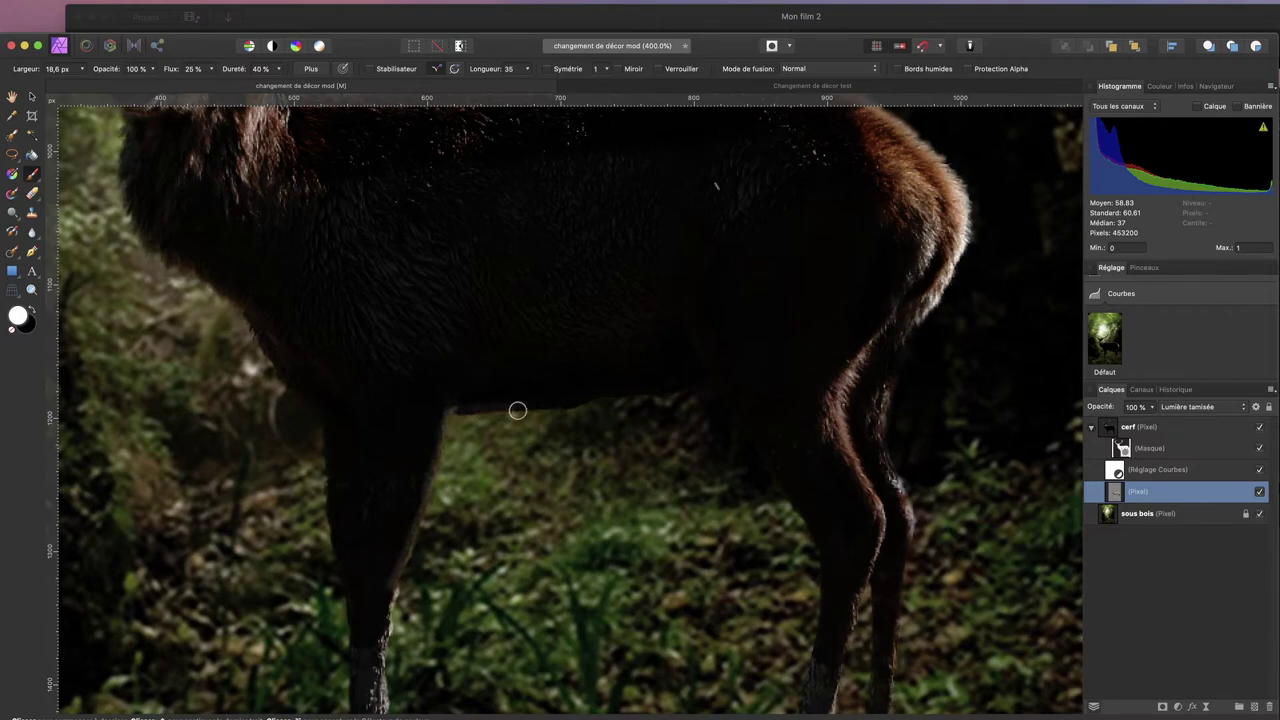
pyautogui.moveTo(592, 403); pyautogui.dragTo(704, 392)
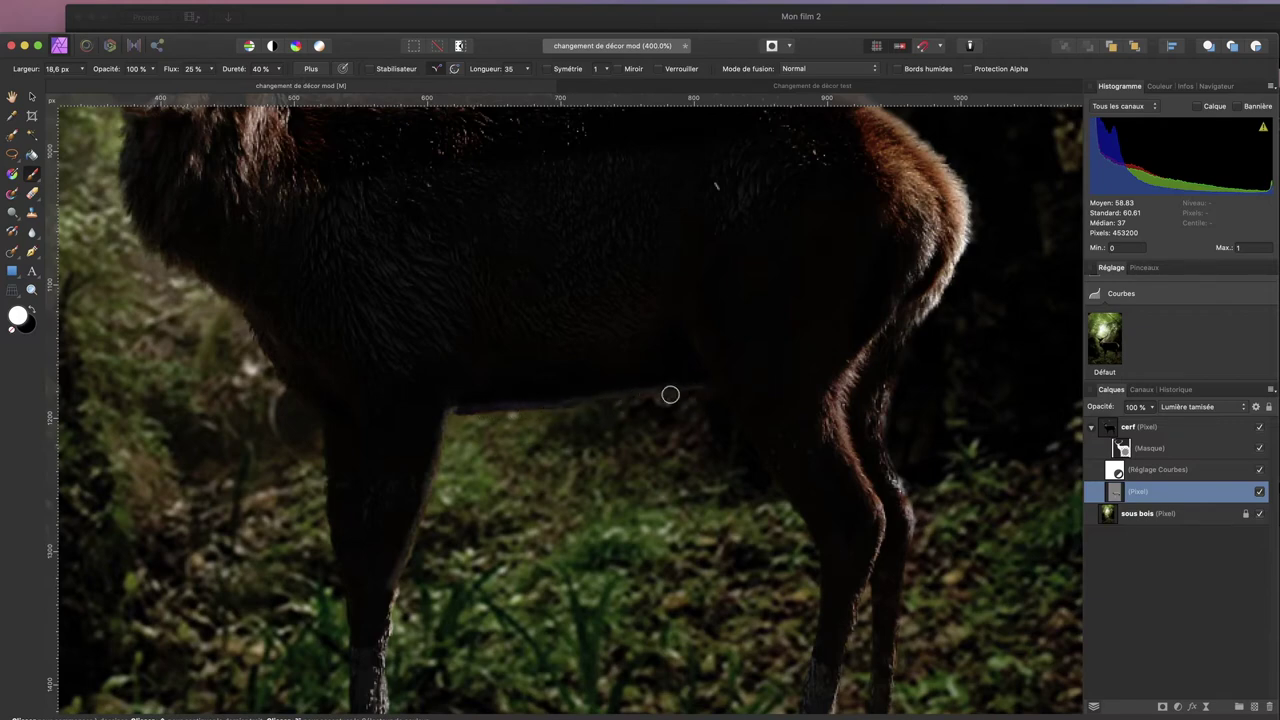
pyautogui.moveTo(721, 387); pyautogui.dragTo(745, 435)
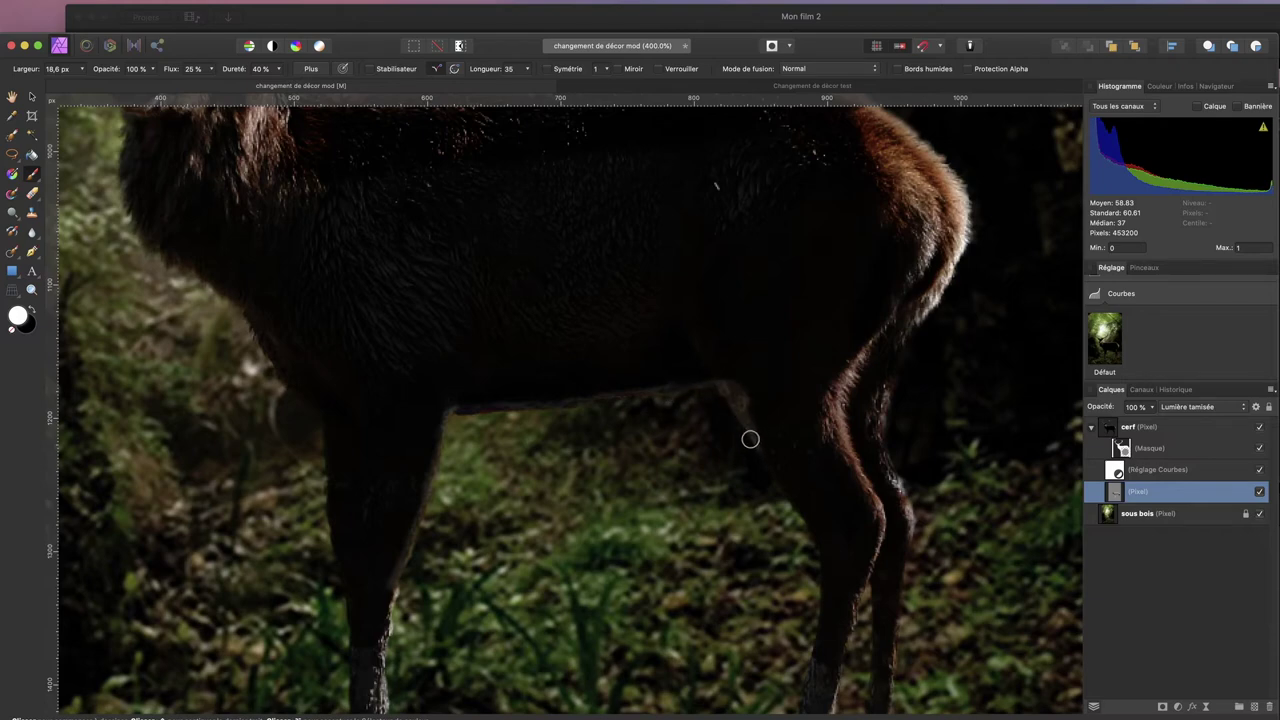
pyautogui.moveTo(756, 458); pyautogui.dragTo(814, 547)
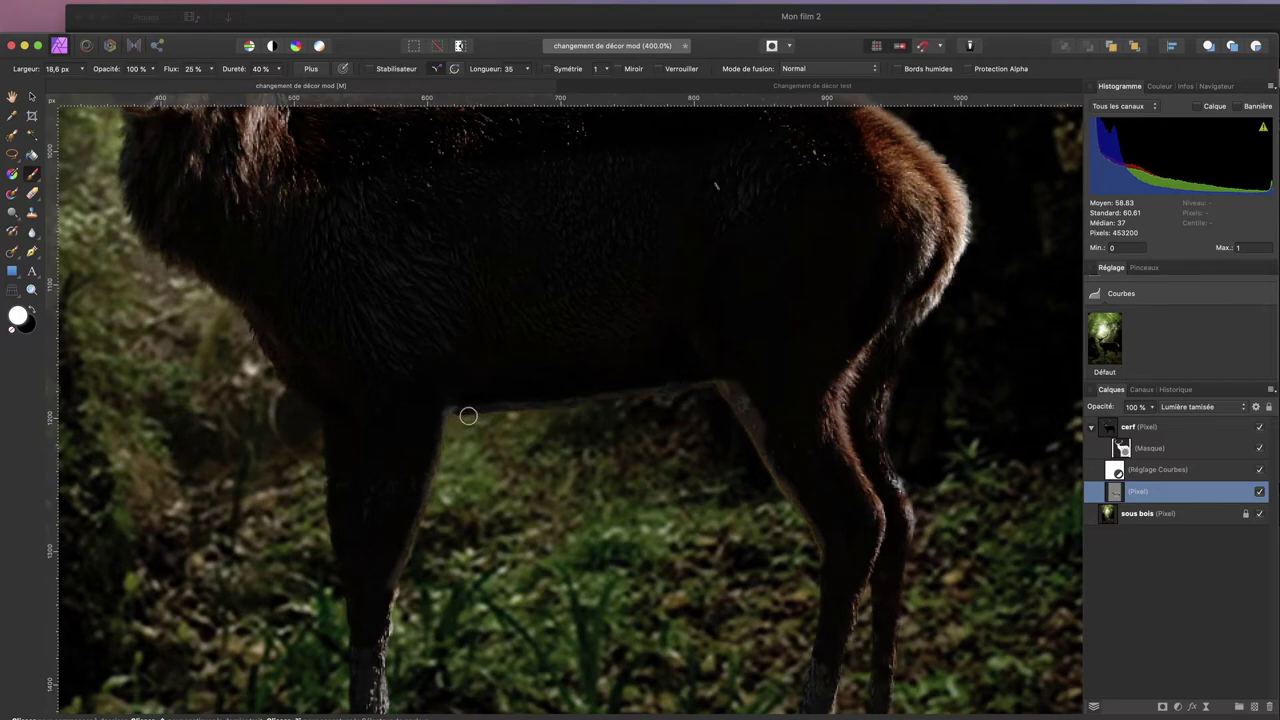
# Brighten both of the deer's eyes with small white strokes, and undo the extra stroke on the cheek
pyautogui.press('super+0')
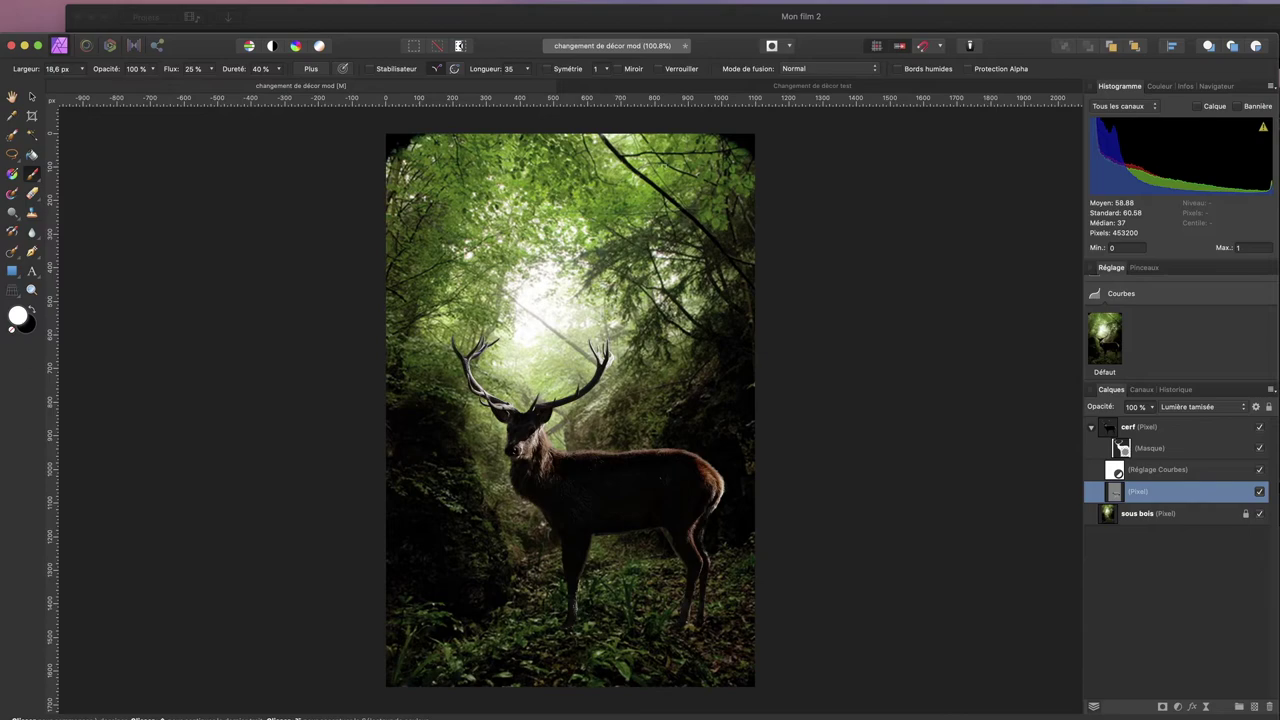
pyautogui.scroll(10, 535, 435)
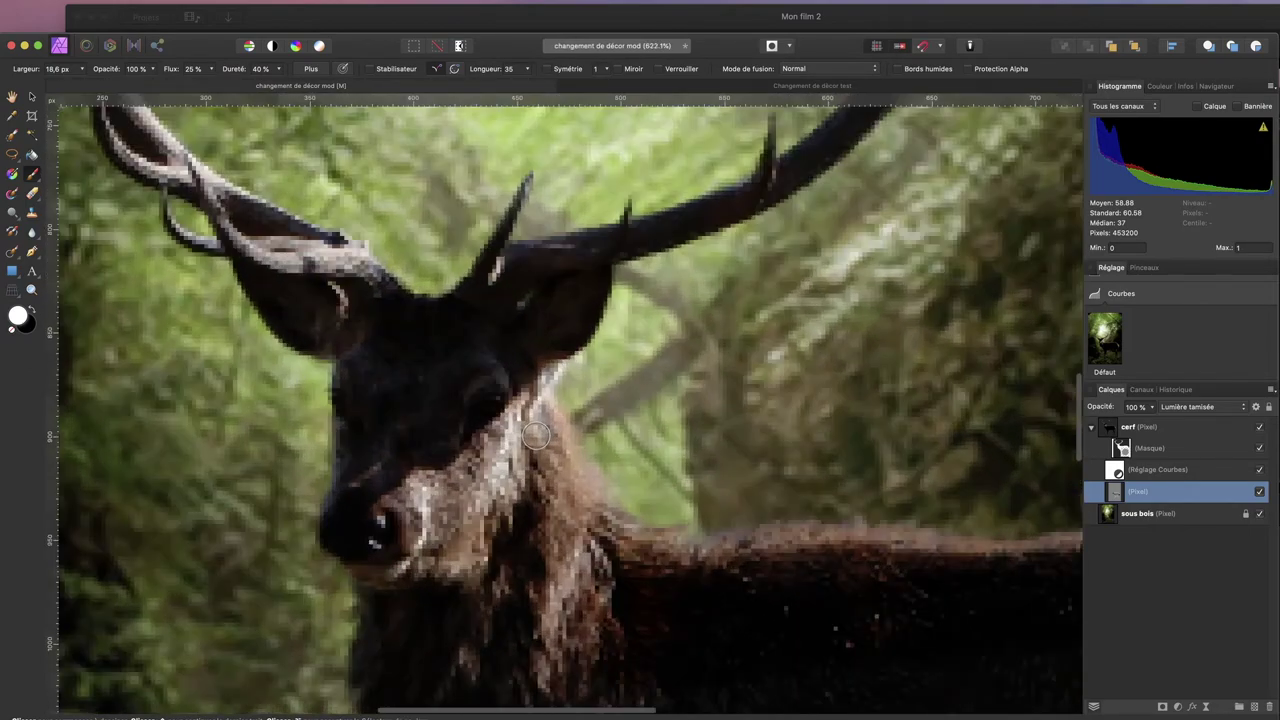
pyautogui.scroll(1, 535, 435)
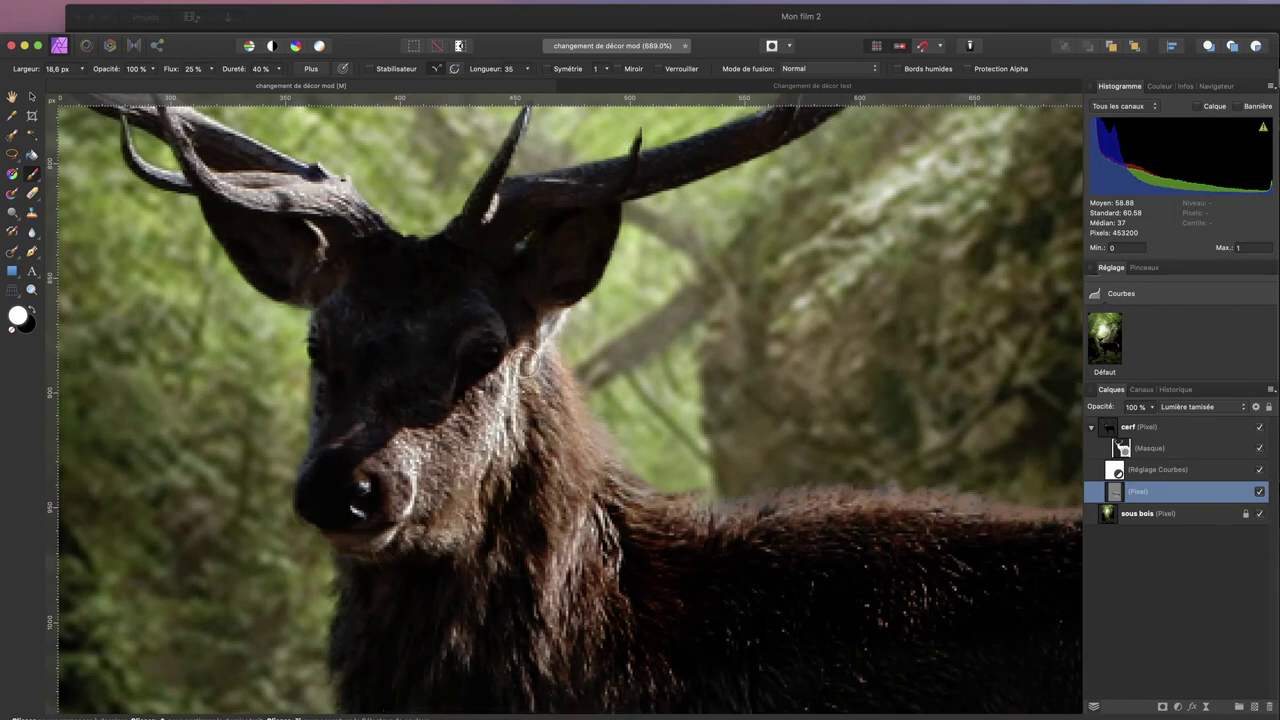
pyautogui.moveTo(313, 349); pyautogui.dragTo(313, 356)
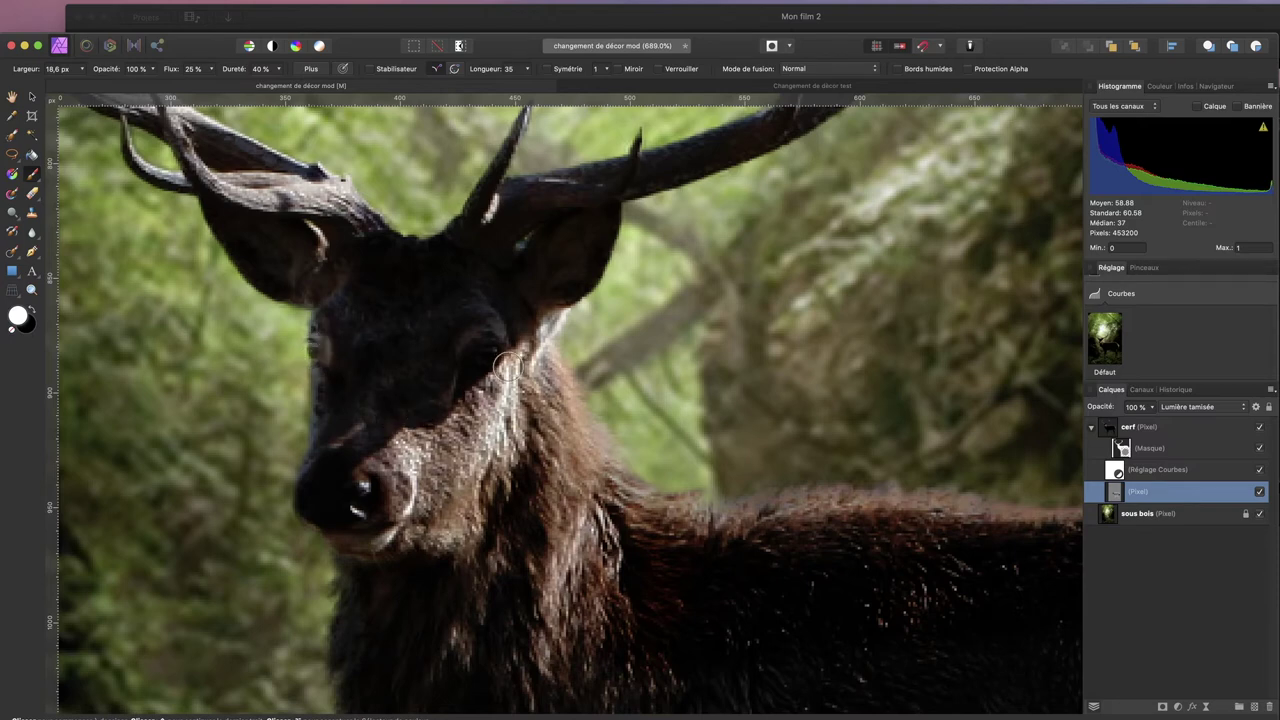
pyautogui.moveTo(491, 349)
pyautogui.mouseDown()
pyautogui.moveTo(486, 361)
pyautogui.moveTo(505, 336)
pyautogui.mouseUp()
pyautogui.moveTo(463, 402); pyautogui.dragTo(460, 398)
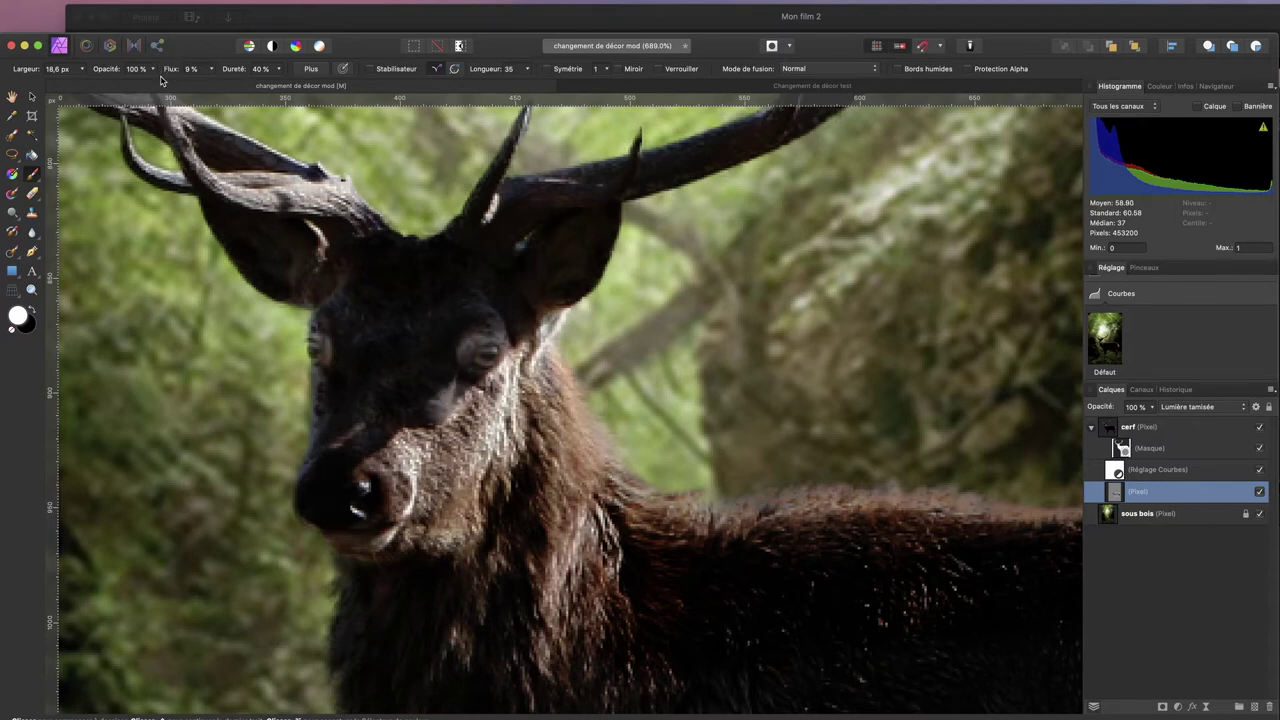
pyautogui.press('super+z')
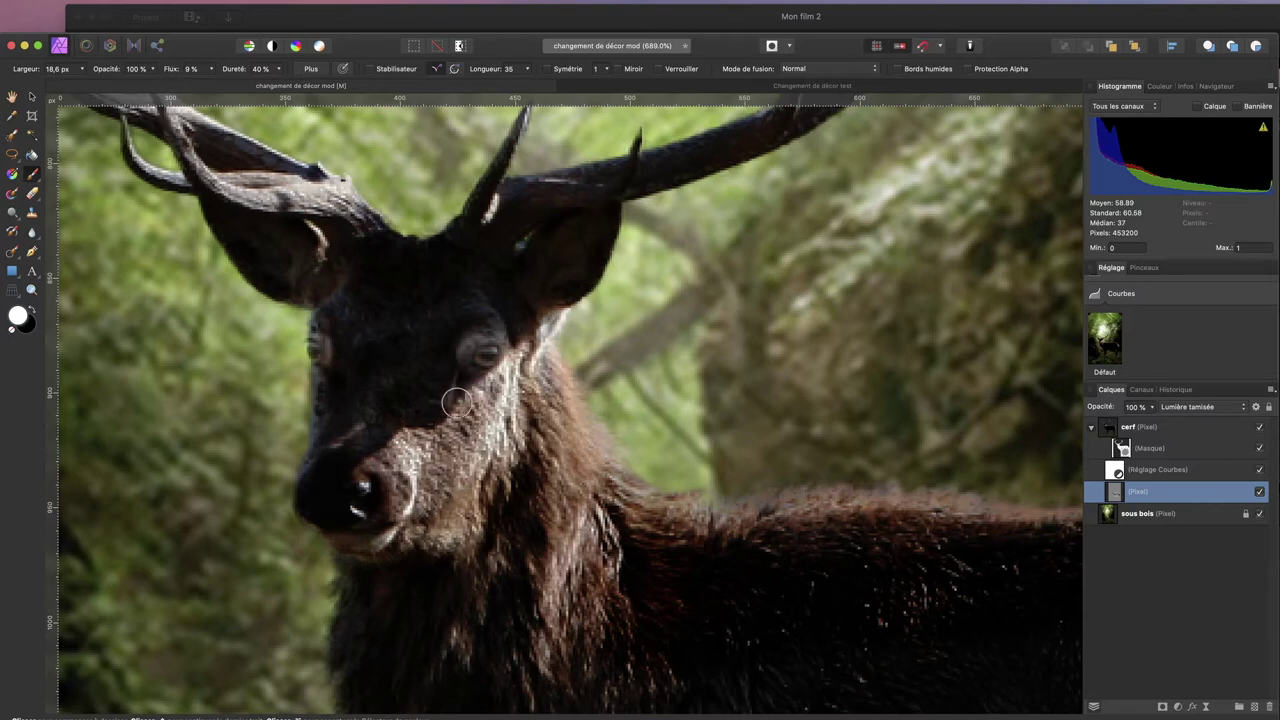
# Lighten the shadowed cheek between the deer's eye and muzzle with white strokes, reducing the brush flow to 6 %
pyautogui.moveTo(450, 412)
pyautogui.mouseDown()
pyautogui.moveTo(400, 422)
pyautogui.moveTo(477, 390)
pyautogui.moveTo(358, 452)
pyautogui.moveTo(447, 375)
pyautogui.mouseUp()
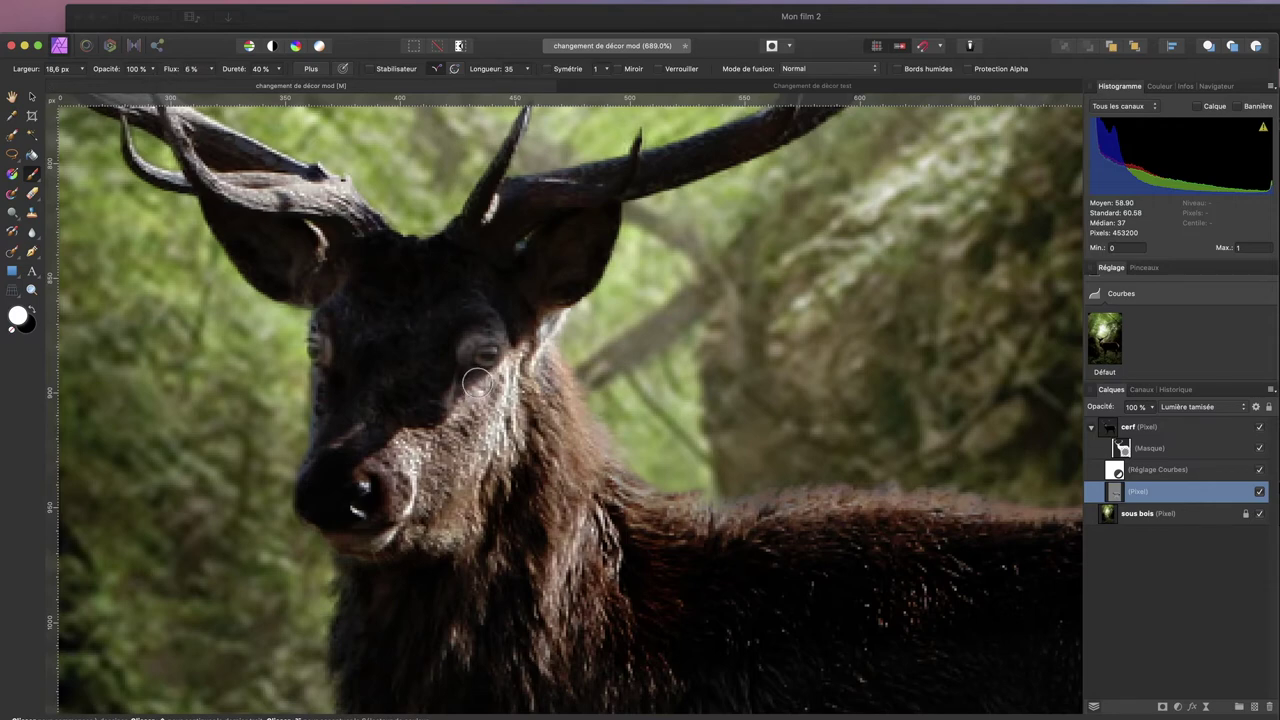
pyautogui.moveTo(446, 414)
pyautogui.mouseDown()
pyautogui.moveTo(359, 463)
pyautogui.moveTo(401, 425)
pyautogui.moveTo(348, 483)
pyautogui.moveTo(418, 427)
pyautogui.moveTo(458, 416)
pyautogui.moveTo(418, 452)
pyautogui.moveTo(473, 440)
pyautogui.mouseUp()
pyautogui.moveTo(483, 394); pyautogui.dragTo(436, 420)
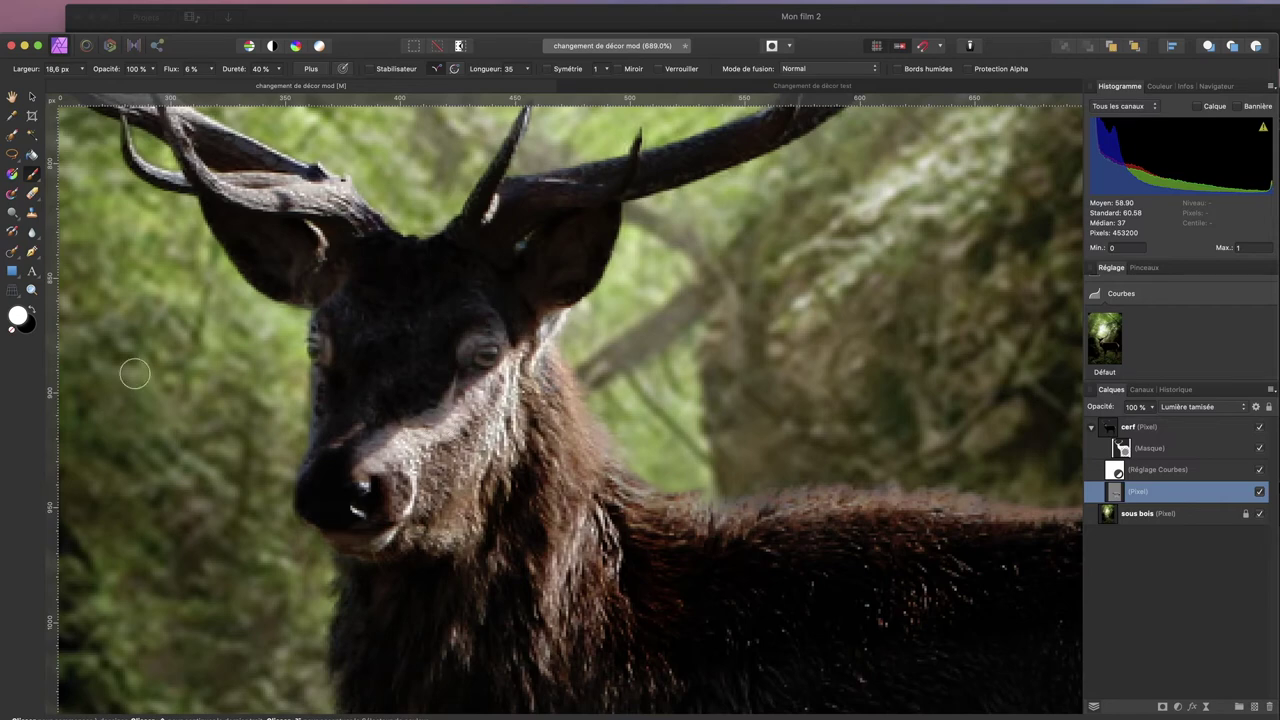
# Darken the bright fur on the deer's cheek, jaw and beside the eye with black at 6 % flow
pyautogui.click(30, 309)
pyautogui.moveTo(465, 421)
pyautogui.mouseDown()
pyautogui.moveTo(505, 377)
pyautogui.moveTo(468, 415)
pyautogui.moveTo(384, 456)
pyautogui.moveTo(414, 442)
pyautogui.moveTo(385, 458)
pyautogui.moveTo(432, 492)
pyautogui.mouseUp()
pyautogui.moveTo(473, 436)
pyautogui.mouseDown()
pyautogui.moveTo(416, 504)
pyautogui.moveTo(471, 459)
pyautogui.moveTo(445, 488)
pyautogui.mouseUp()
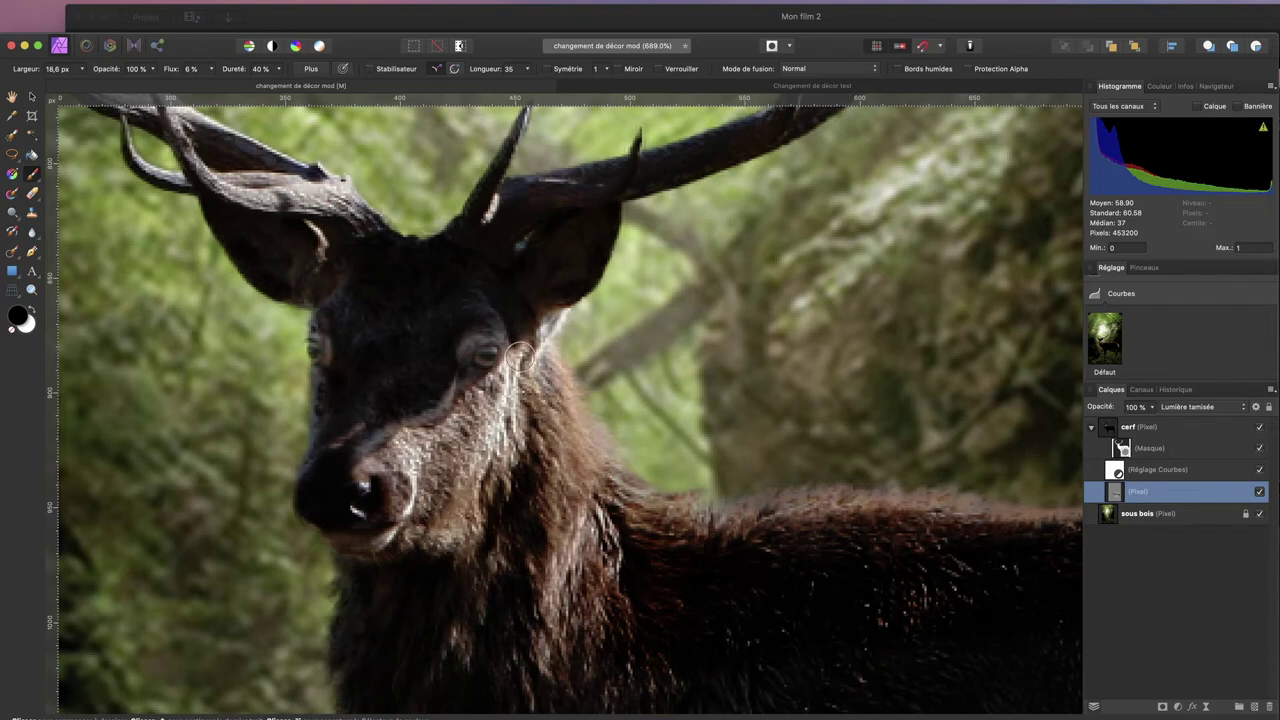
pyautogui.moveTo(517, 360); pyautogui.dragTo(524, 357)
pyautogui.moveTo(490, 385)
pyautogui.mouseDown()
pyautogui.moveTo(398, 451)
pyautogui.moveTo(409, 464)
pyautogui.moveTo(416, 451)
pyautogui.moveTo(476, 455)
pyautogui.moveTo(532, 412)
pyautogui.moveTo(523, 373)
pyautogui.moveTo(541, 370)
pyautogui.moveTo(517, 477)
pyautogui.moveTo(532, 451)
pyautogui.moveTo(504, 521)
pyautogui.moveTo(546, 522)
pyautogui.moveTo(542, 499)
pyautogui.moveTo(568, 539)
pyautogui.moveTo(552, 489)
pyautogui.moveTo(537, 578)
pyautogui.moveTo(542, 542)
pyautogui.moveTo(497, 583)
pyautogui.moveTo(497, 534)
pyautogui.moveTo(439, 628)
pyautogui.moveTo(485, 555)
pyautogui.moveTo(479, 516)
pyautogui.moveTo(412, 581)
pyautogui.moveTo(492, 519)
pyautogui.moveTo(447, 558)
pyautogui.moveTo(411, 566)
pyautogui.mouseUp()
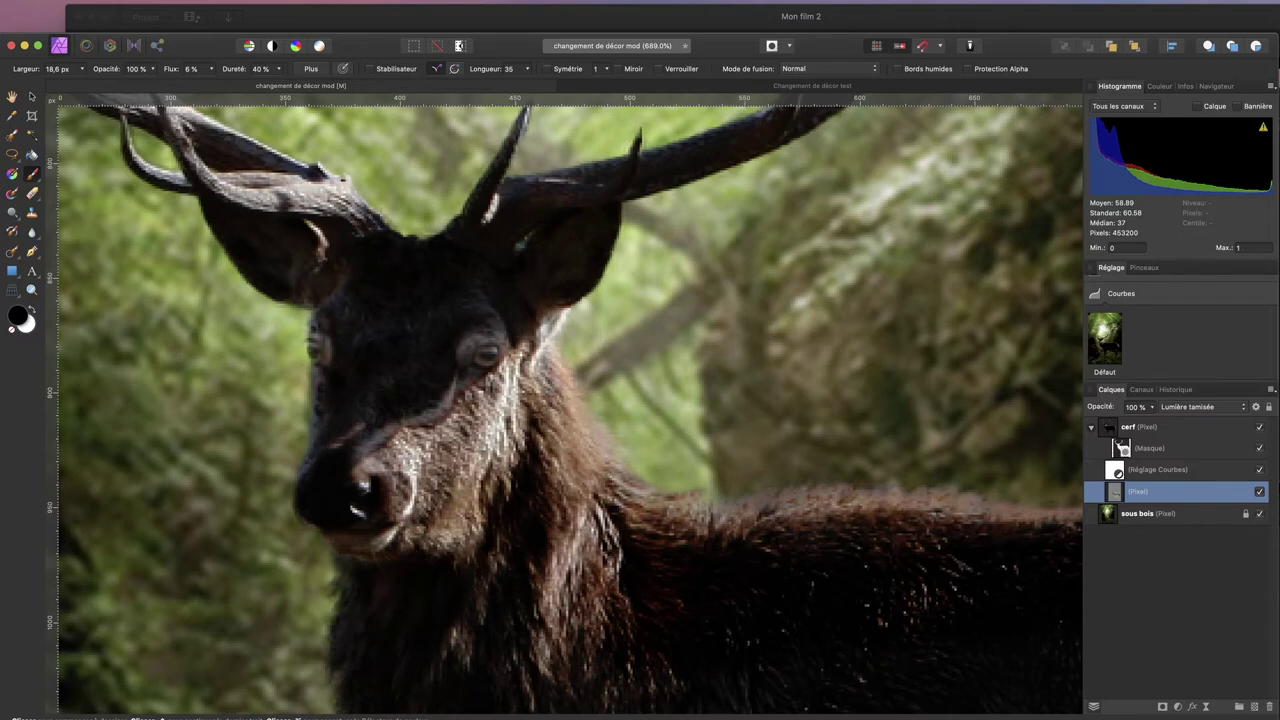
# Compare the deer's head with the grey layer hidden and shown
pyautogui.click(1260, 492)
pyautogui.click(1260, 492)
pyautogui.click(1260, 492)
pyautogui.click(1260, 492)
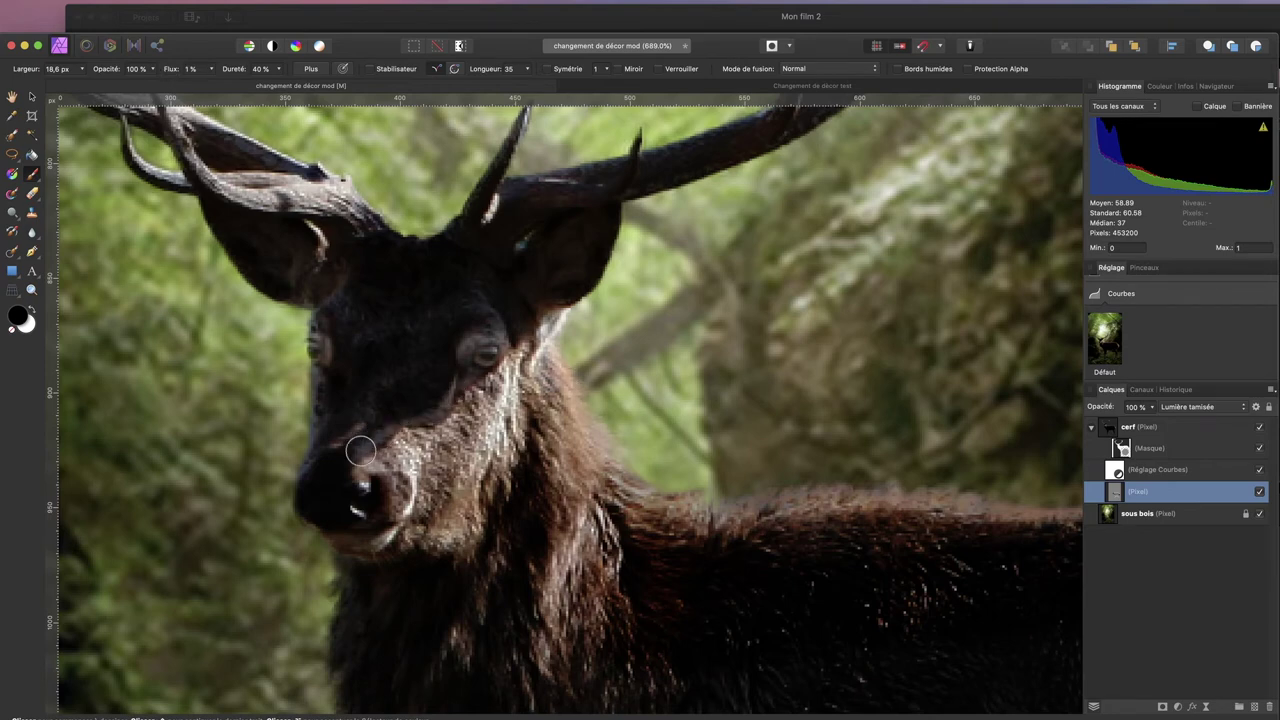
# Soften the shadow edge above the deer's muzzle with a white brush at 1 % flow and 4 % hardness
pyautogui.click(34, 311)
pyautogui.moveTo(234, 72); pyautogui.dragTo(205, 93)
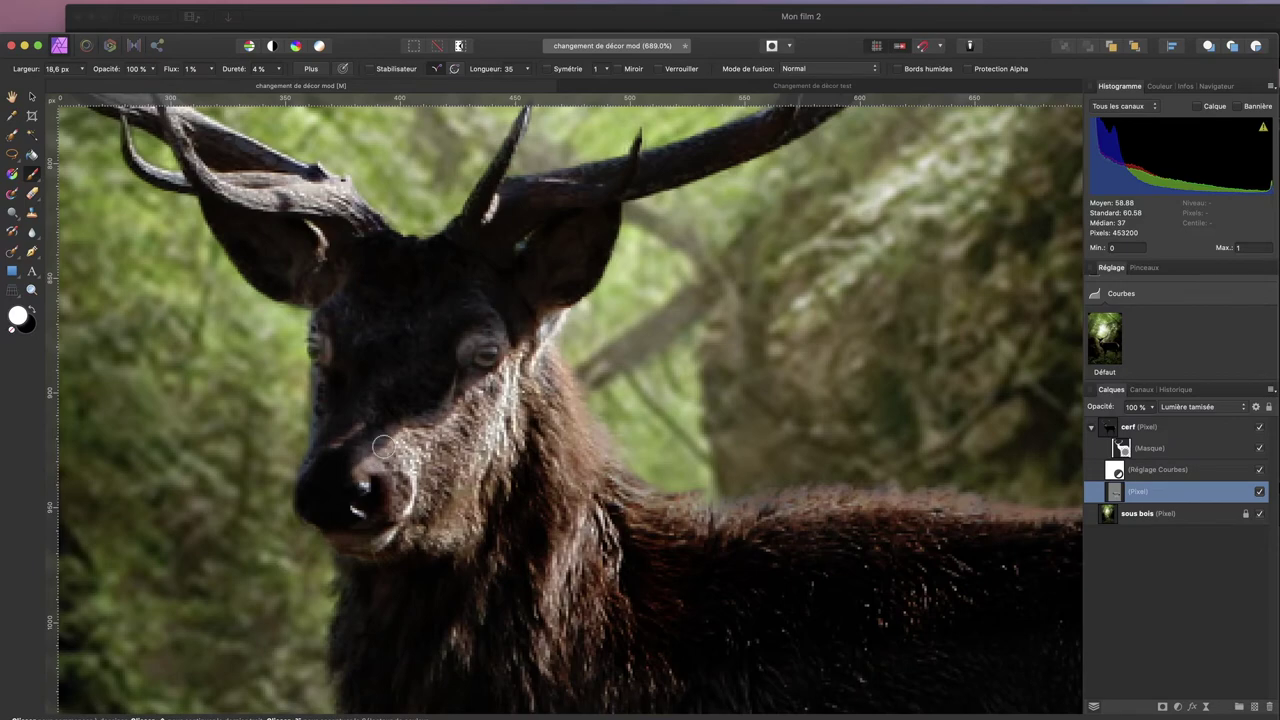
pyautogui.moveTo(1014, 451); pyautogui.dragTo(909, 460)
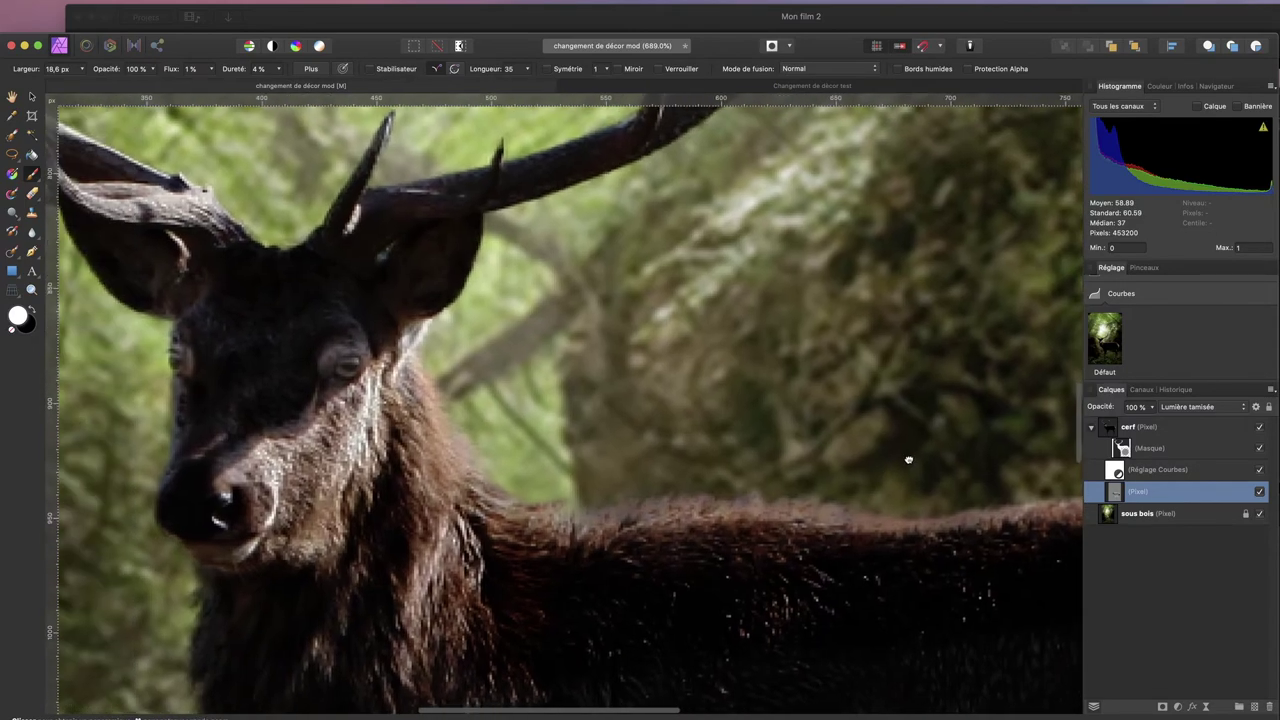
# Compare the whole montage with the deer's Curves adjustment and grey layer hidden and shown, leaving both visible
pyautogui.scroll(-10, 909, 460)
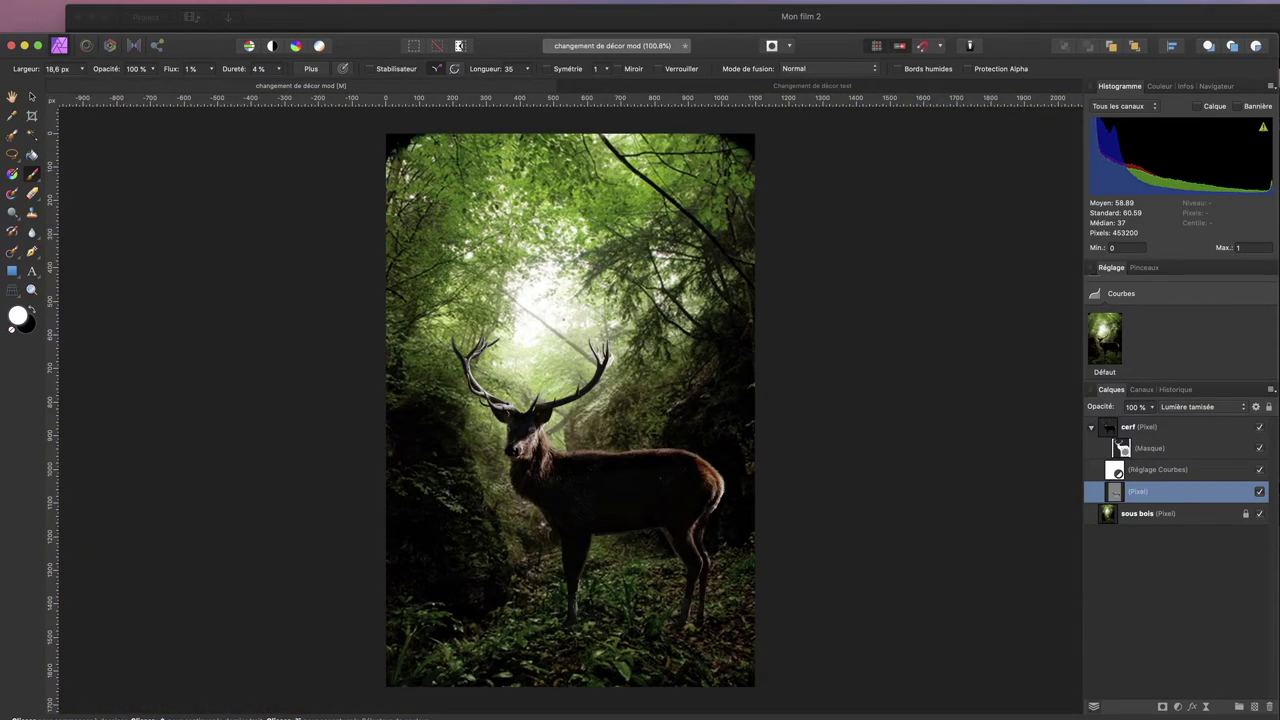
pyautogui.click(1259, 469)
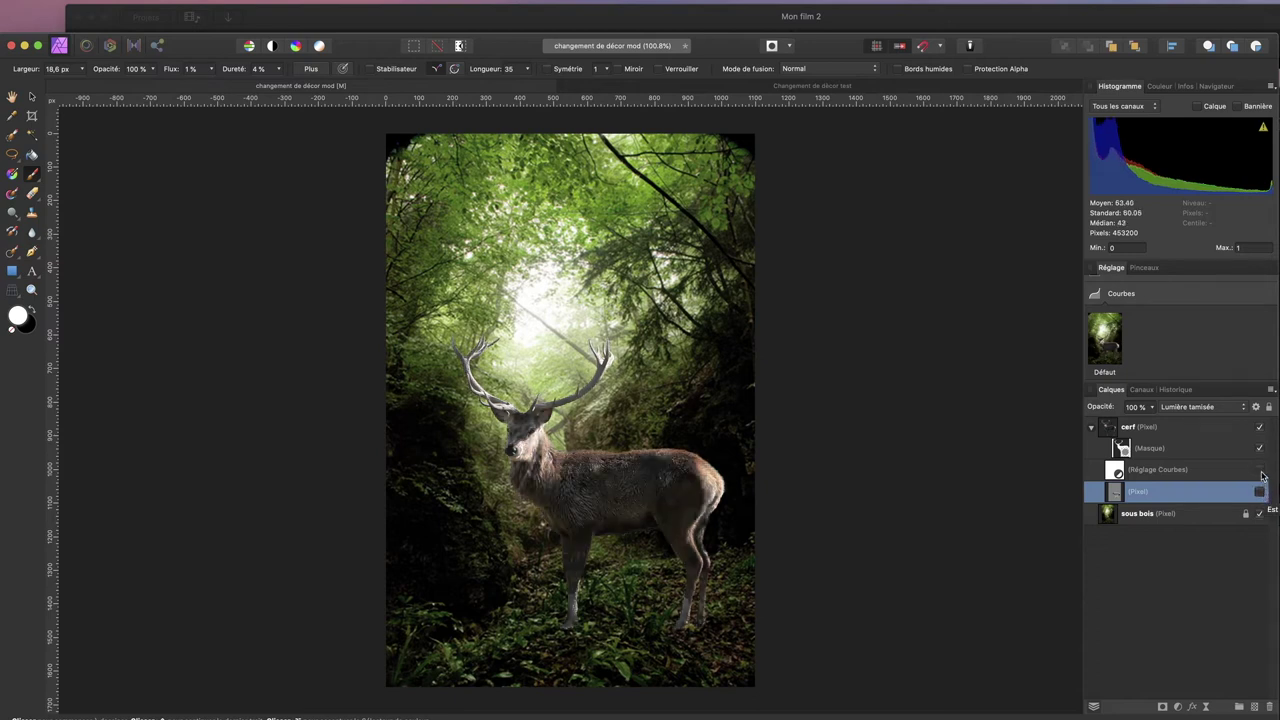
pyautogui.click(1260, 470)
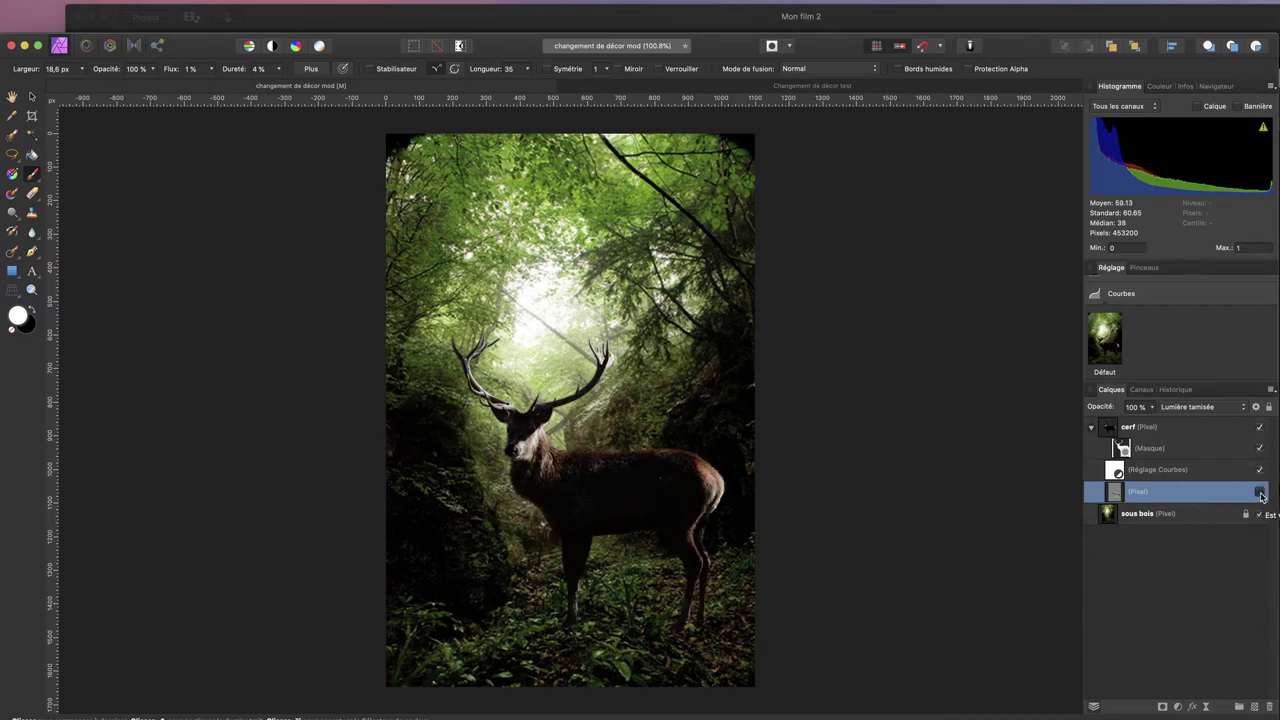
pyautogui.click(1260, 494)
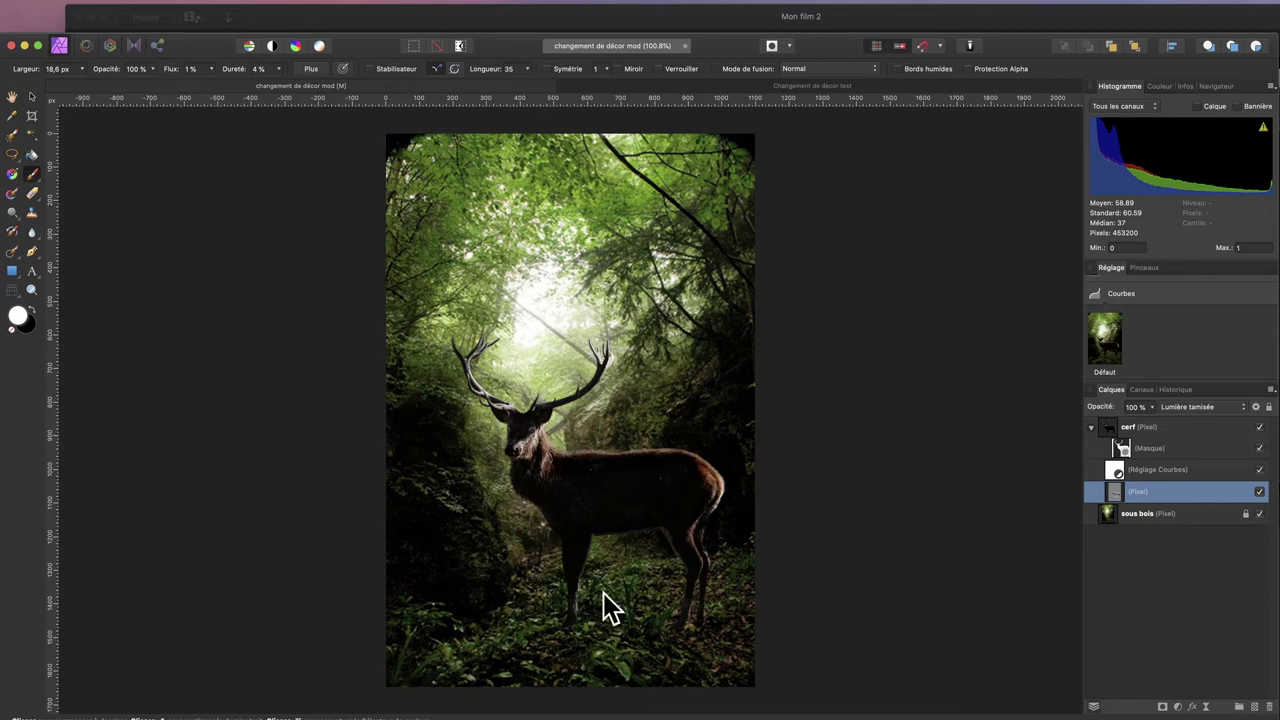
pyautogui.scroll(-1, 628, 625)
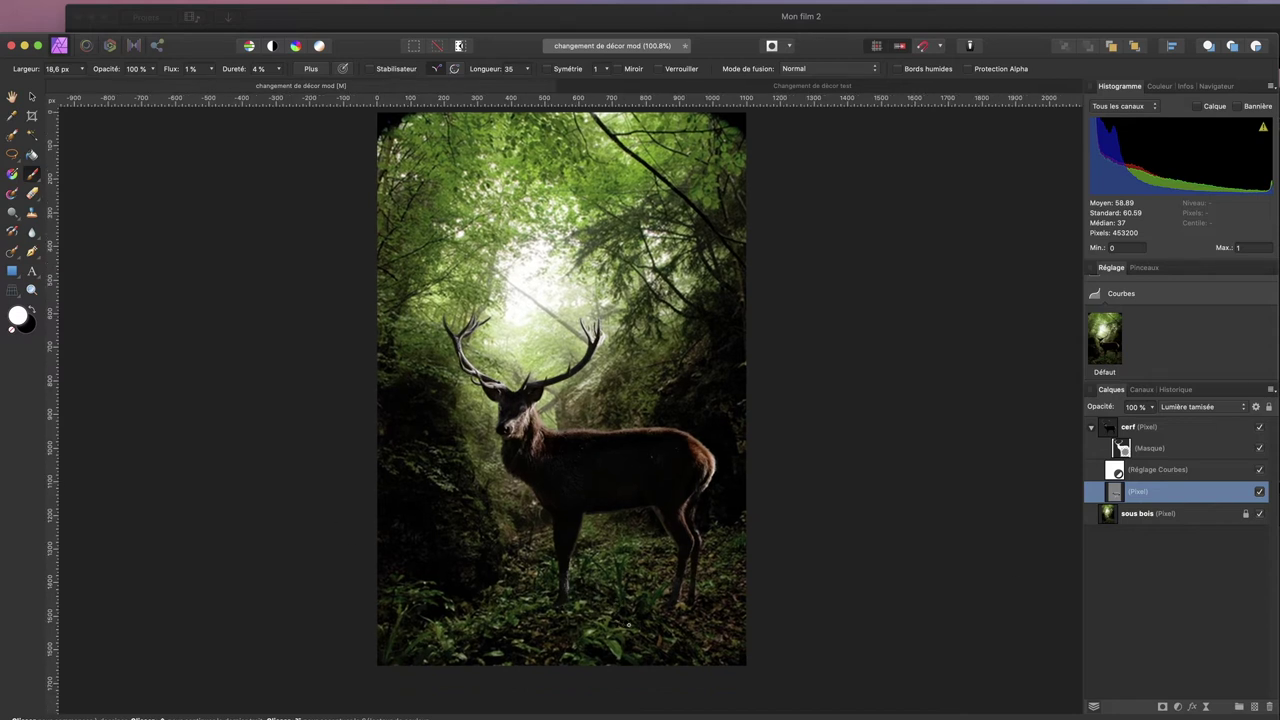
# Examine where the deer's front and hind hooves meet the forest floor
pyautogui.scroll(-6, 628, 625)
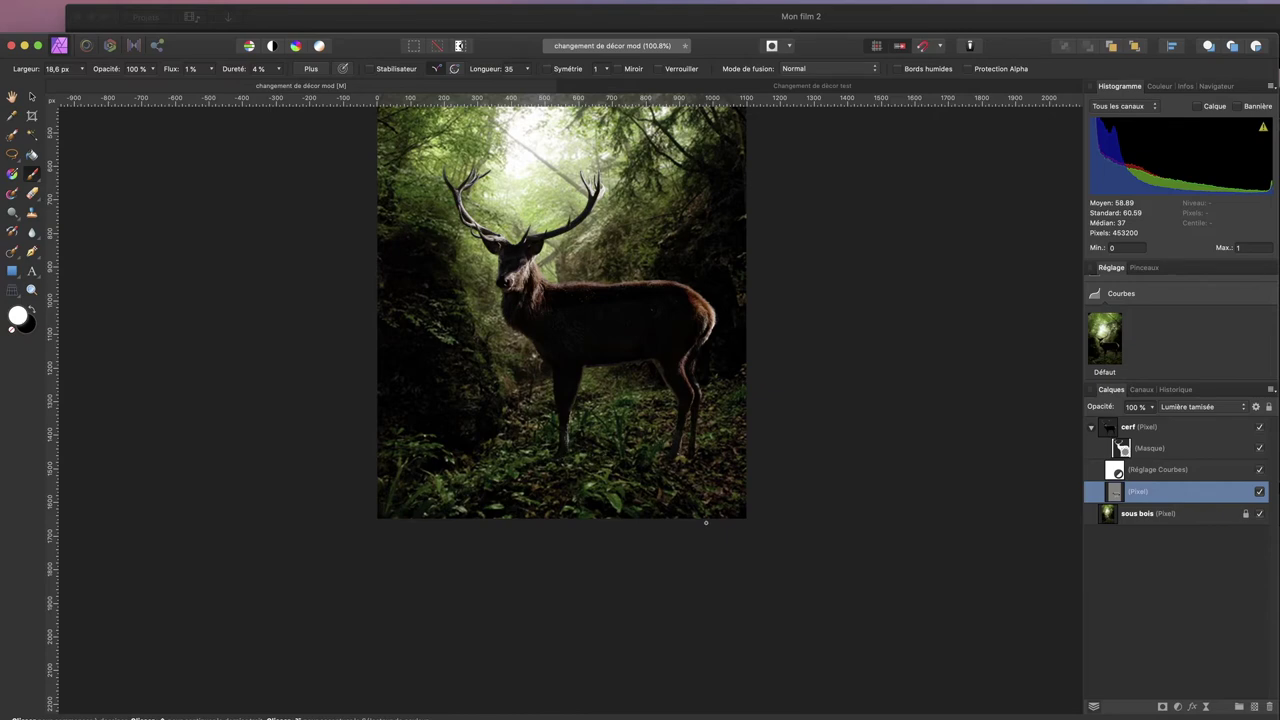
pyautogui.scroll(6, 703, 517)
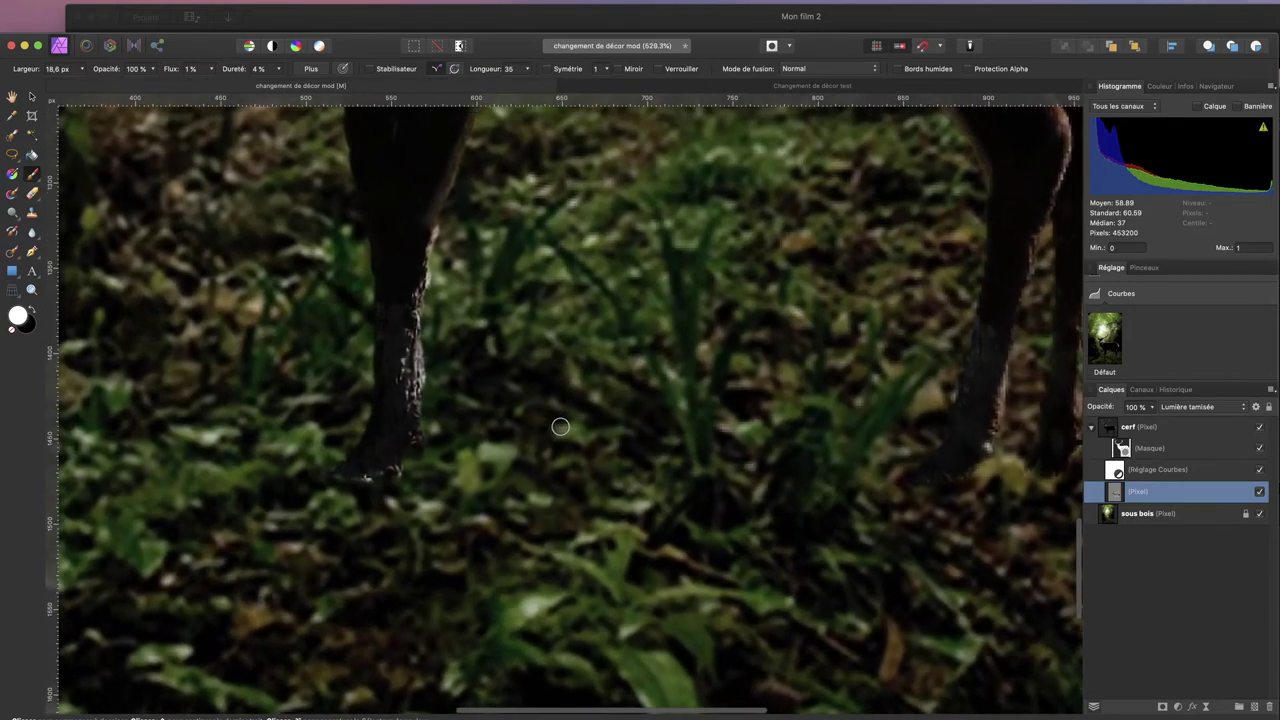
pyautogui.scroll(1, 420, 457)
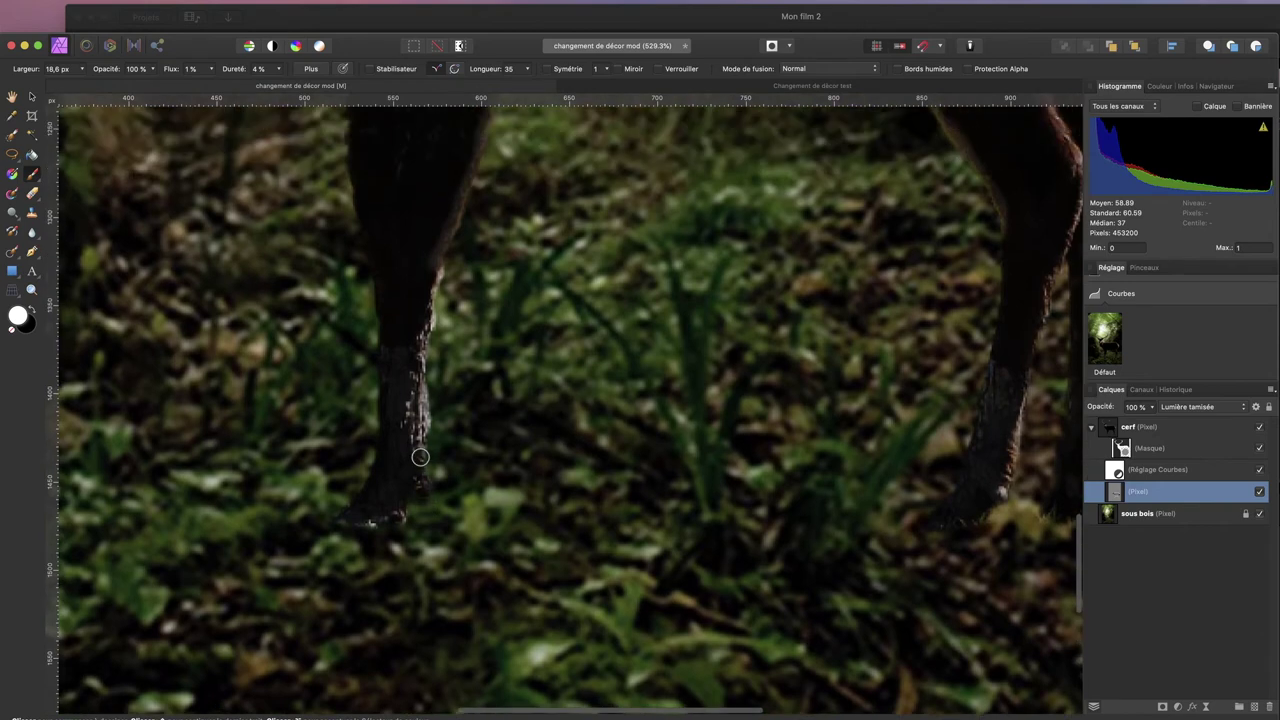
pyautogui.hscroll(3, 420, 457)
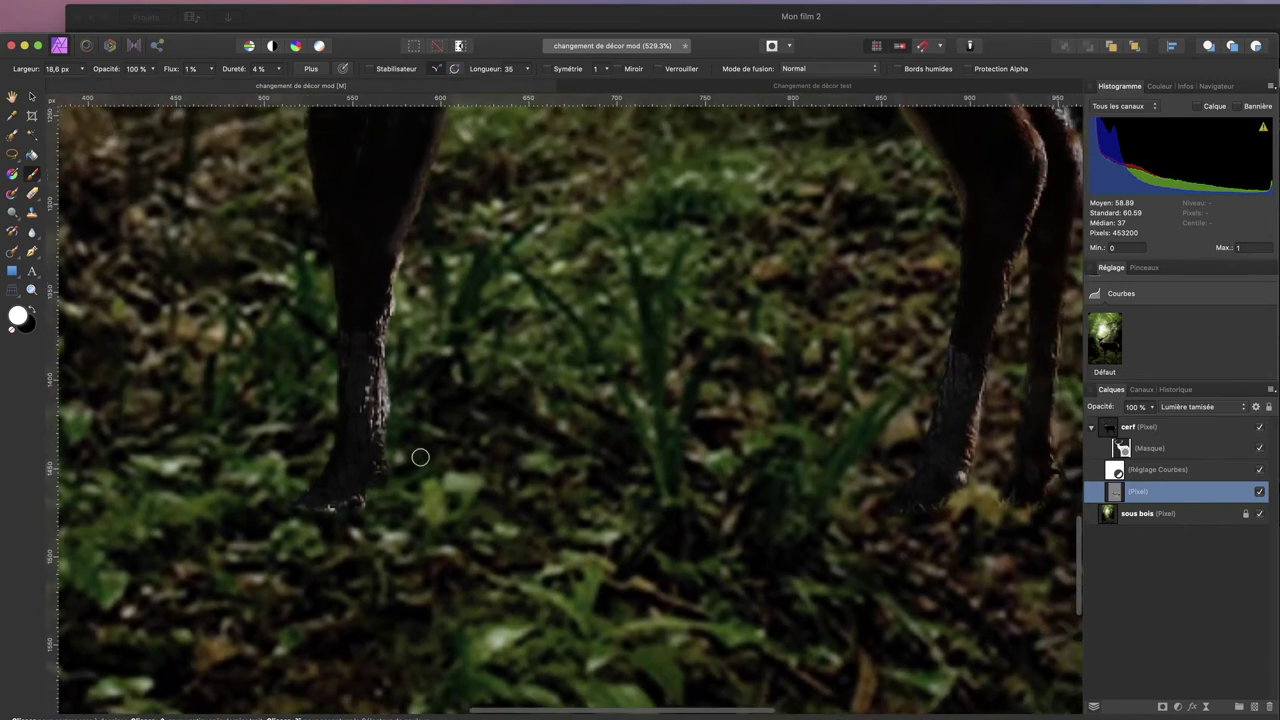
pyautogui.hscroll(3, 900, 471)
pyautogui.scroll(-5, 900, 472)
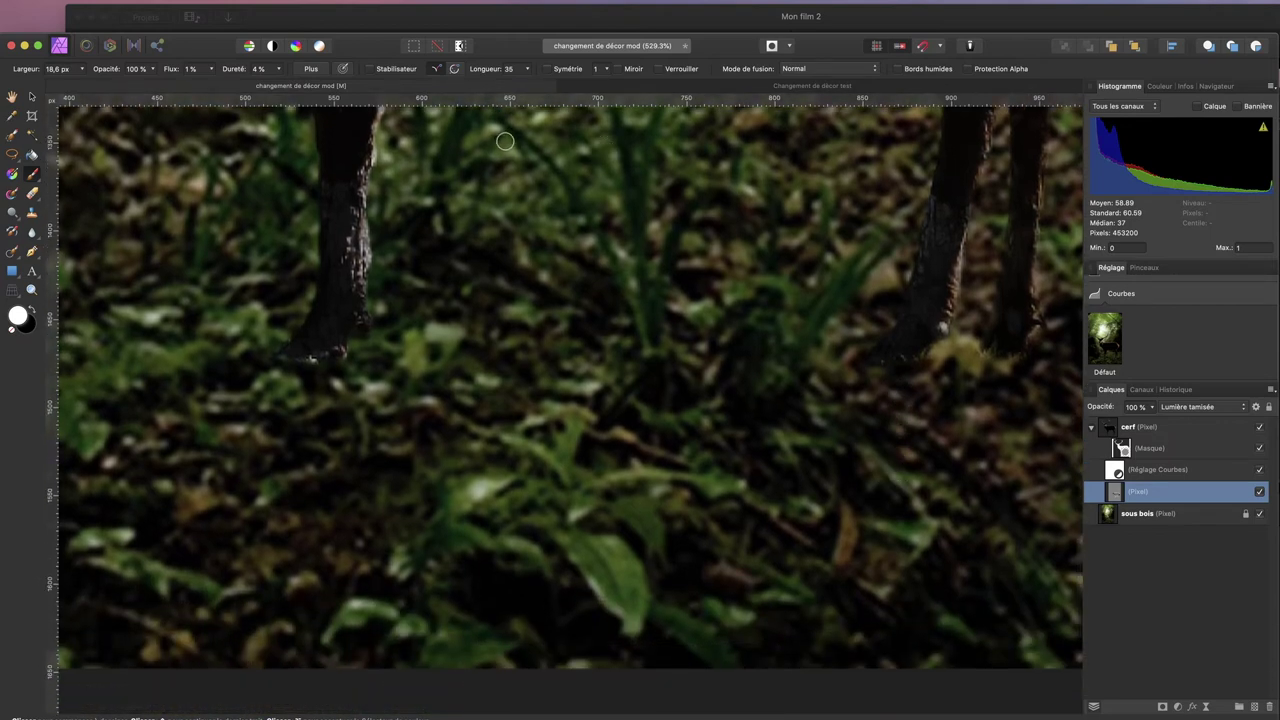
pyautogui.scroll(7, 505, 141)
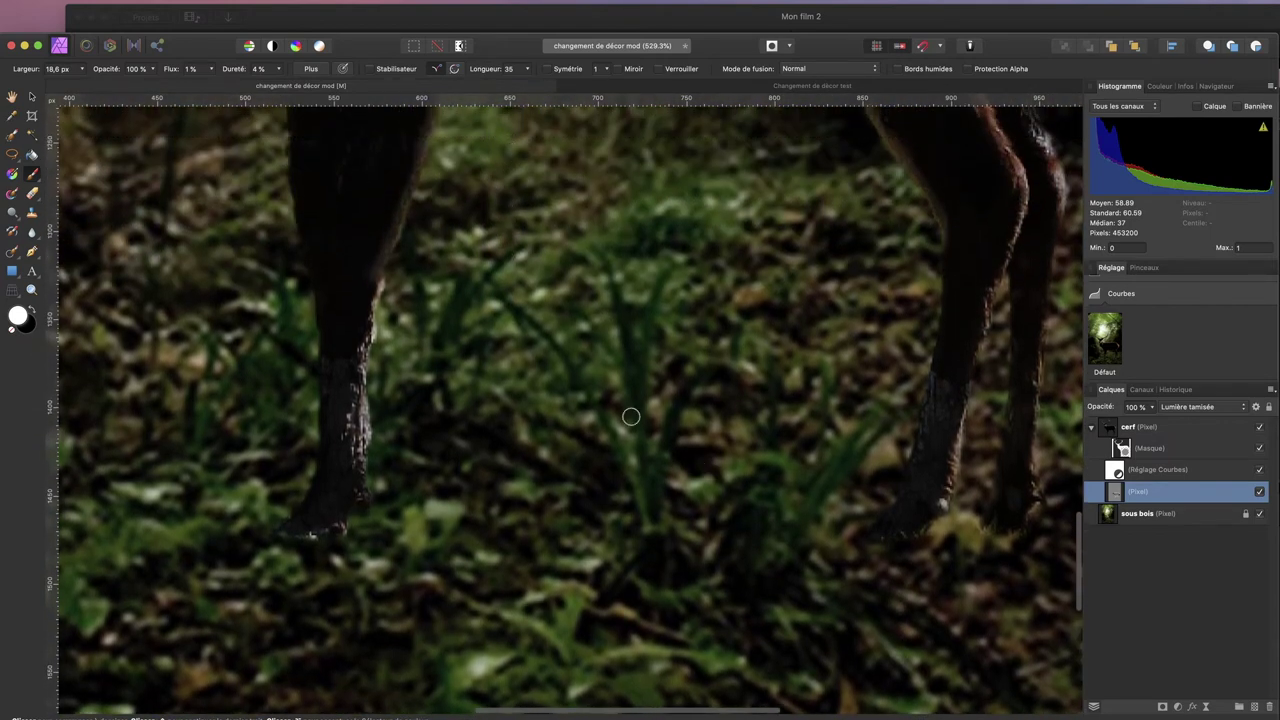
# Add an empty pixel layer above the cerf layer and name it "patte avant"
pyautogui.click(1183, 428)
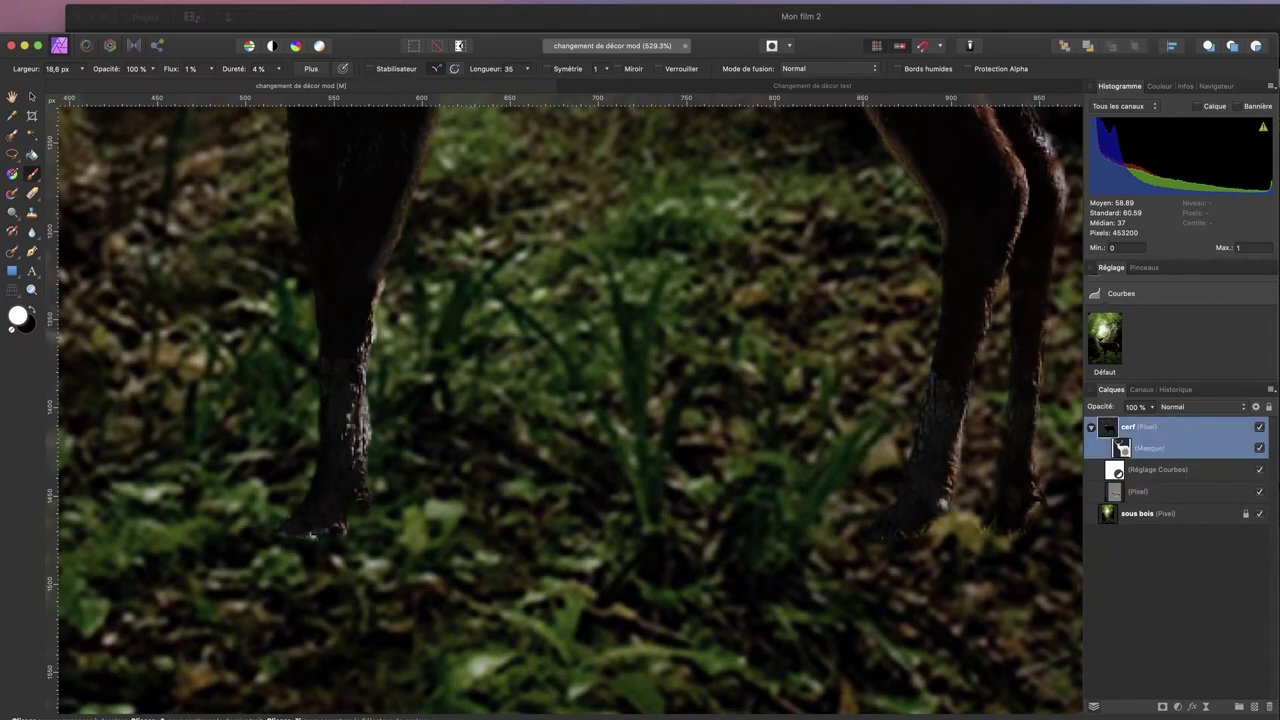
pyautogui.click(1255, 708)
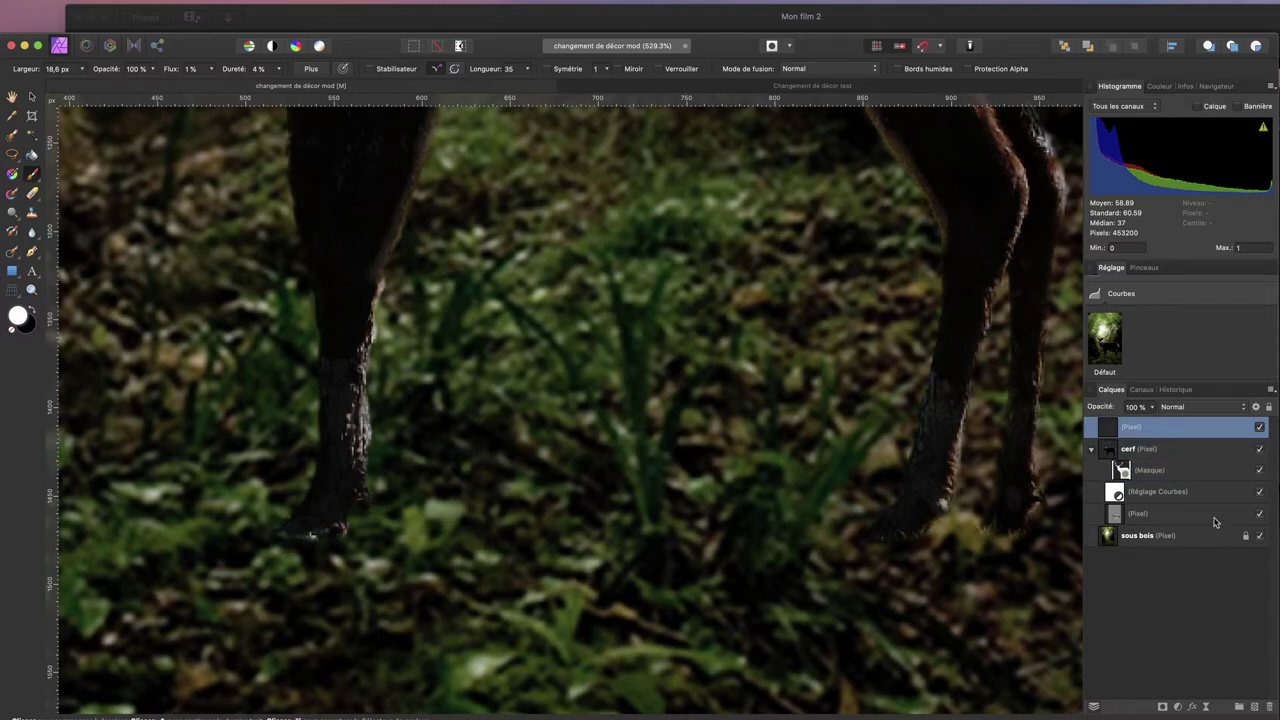
pyautogui.doubleClick(1128, 428)
pyautogui.write('patte avant')
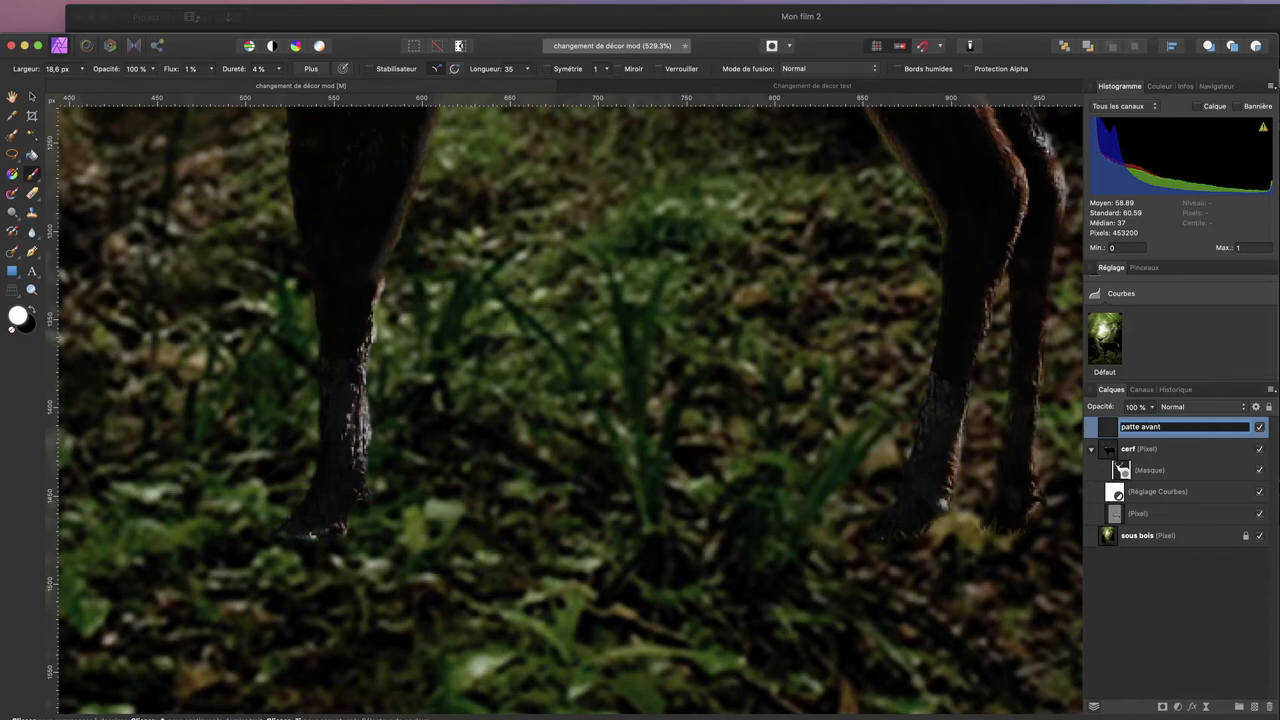
pyautogui.press('Return')
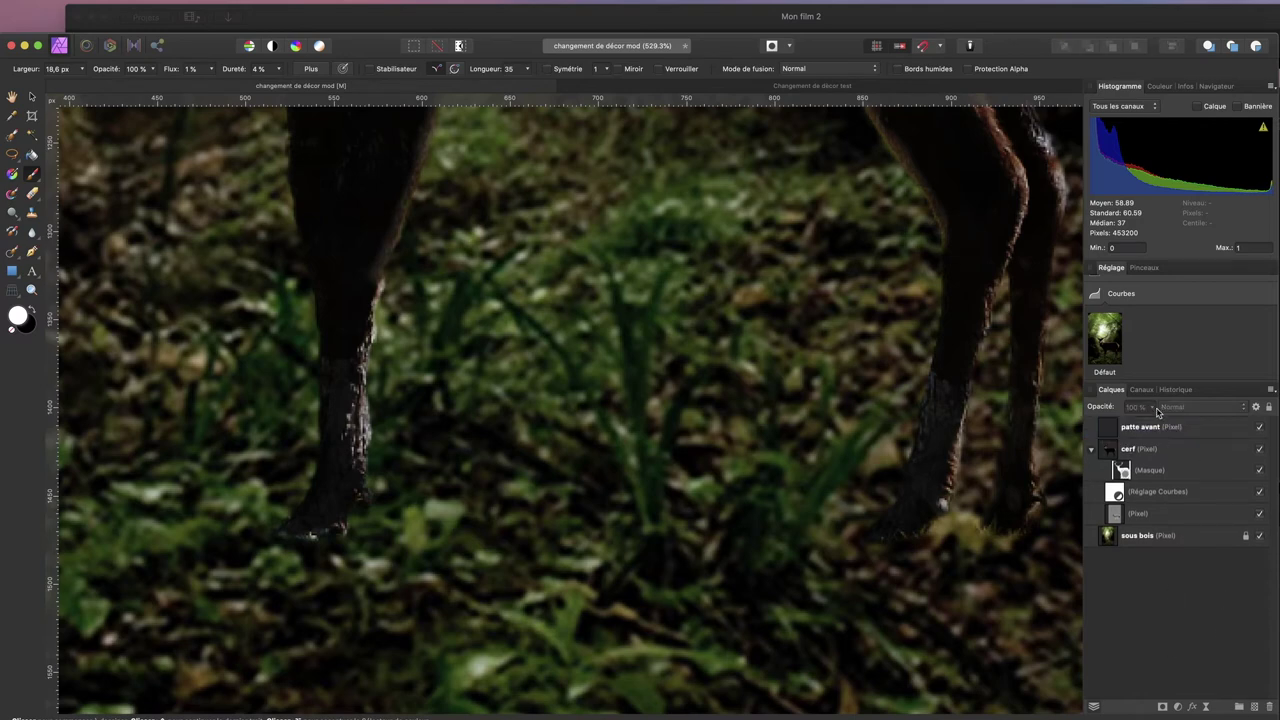
pyautogui.click(1143, 427)
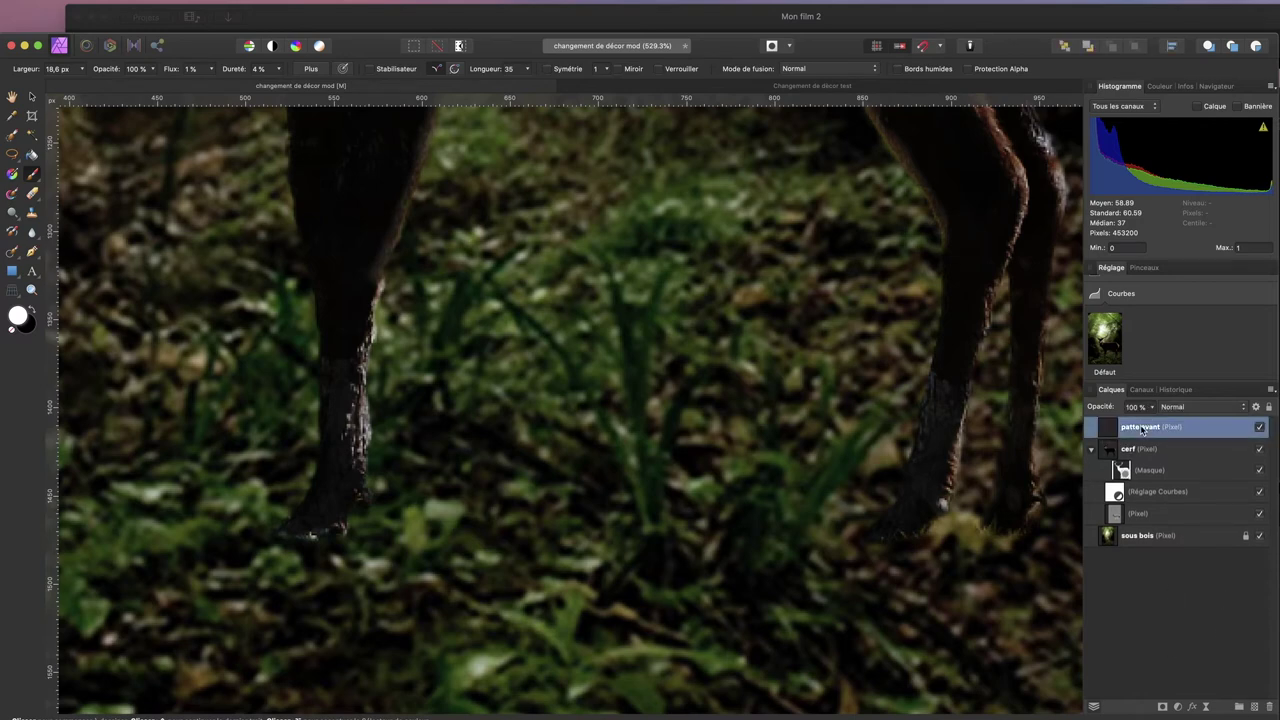
# Lasso a patch of undergrowth beside the front leg on the sous bois layer and copy it to a new layer above the deer
pyautogui.click(1145, 537)
pyautogui.hscroll(-3, 285, 440)
pyautogui.scroll(1, 285, 440)
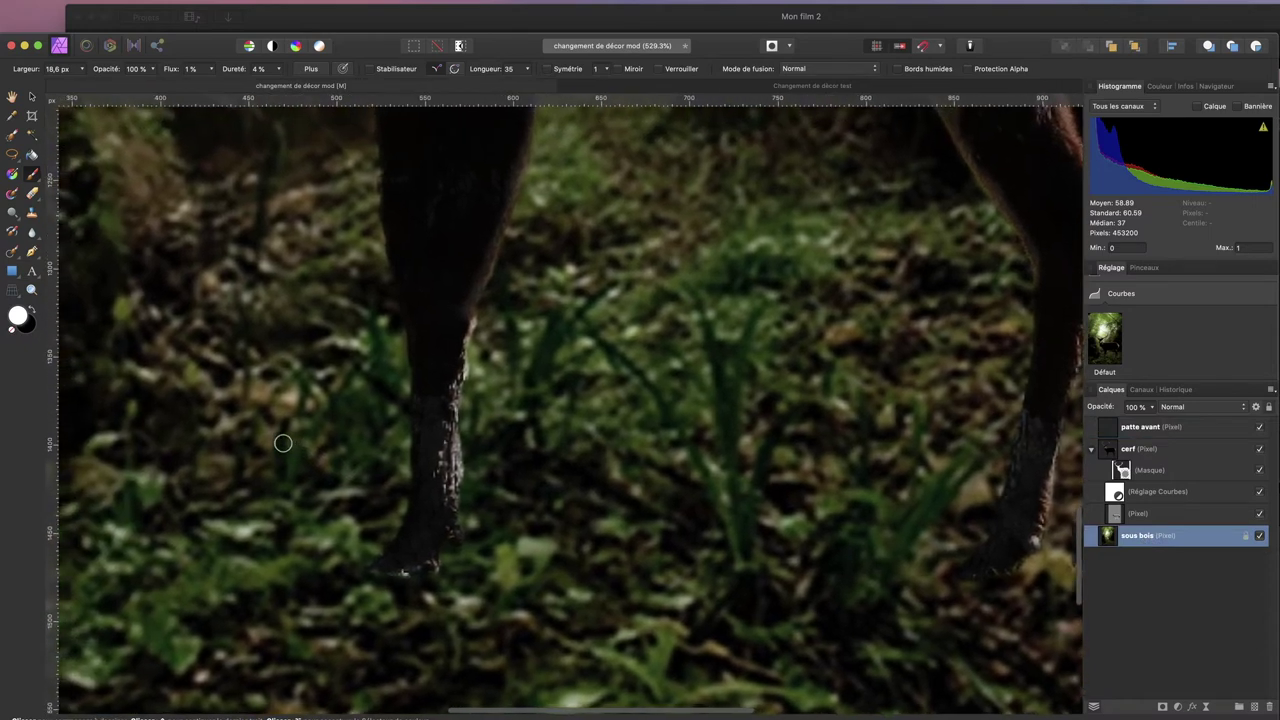
pyautogui.hscroll(-5, 283, 443)
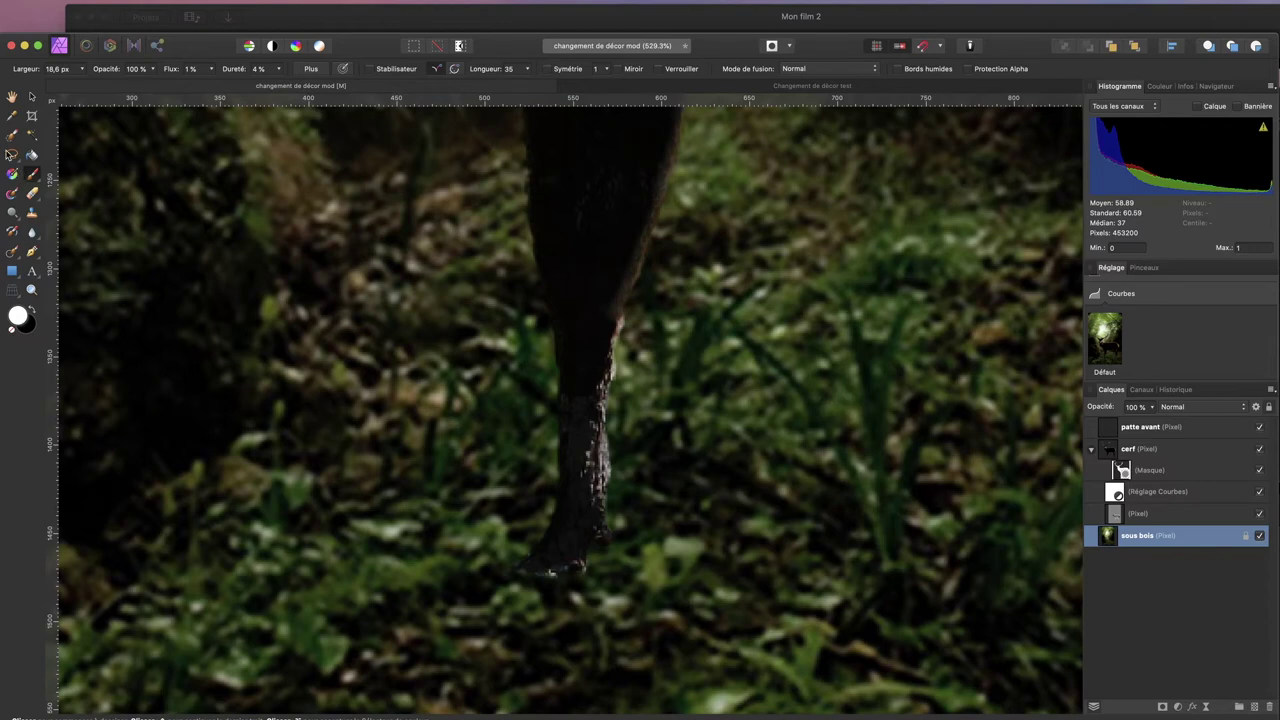
pyautogui.click(11, 155)
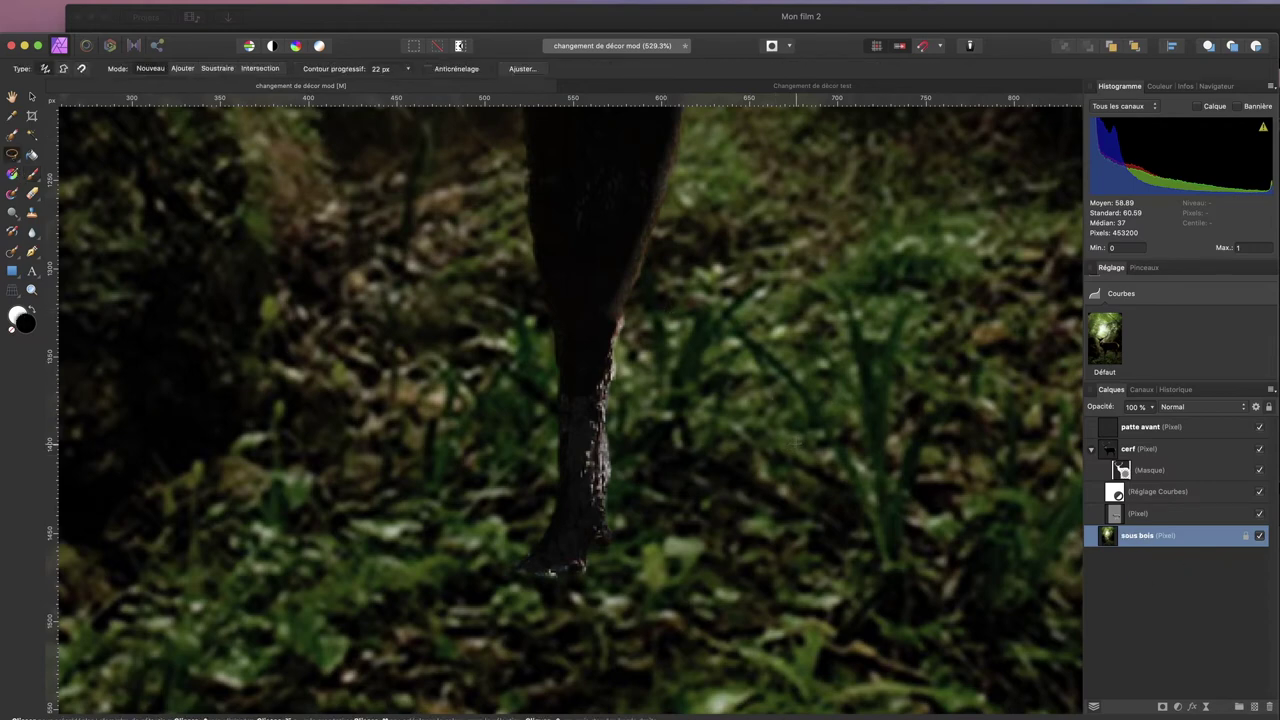
pyautogui.moveTo(797, 437); pyautogui.dragTo(702, 357)
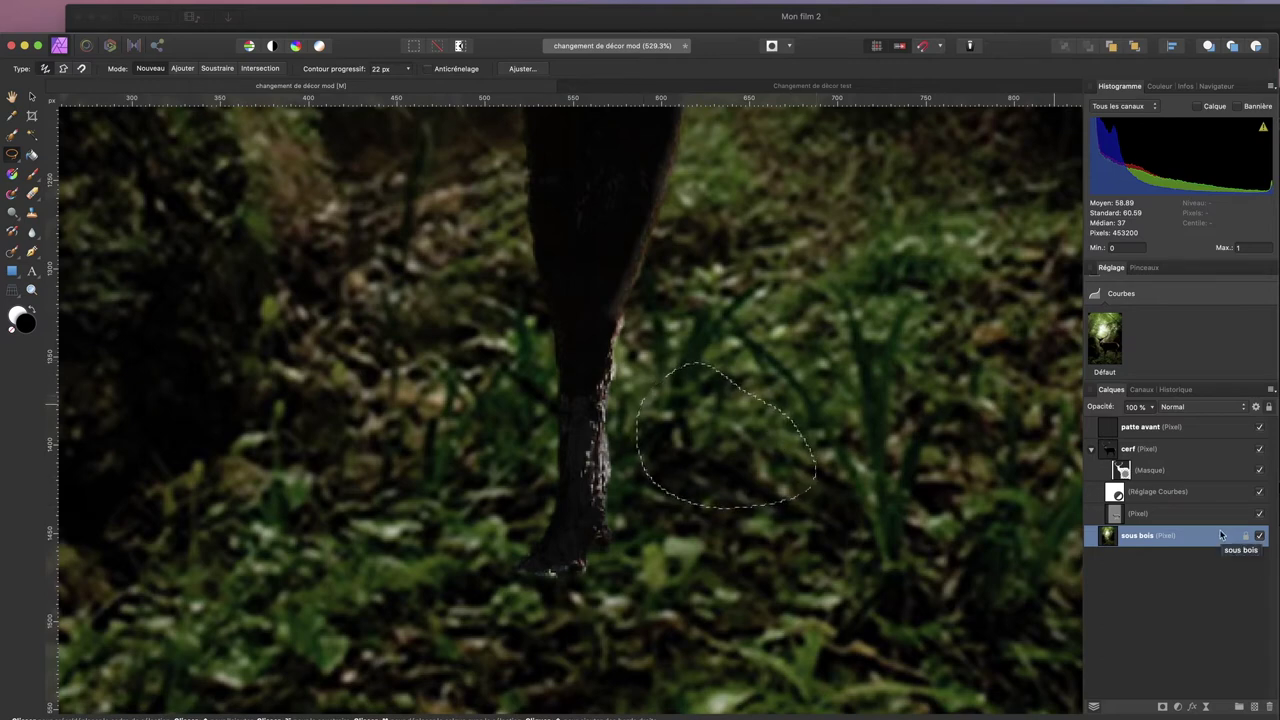
pyautogui.click(1174, 430)
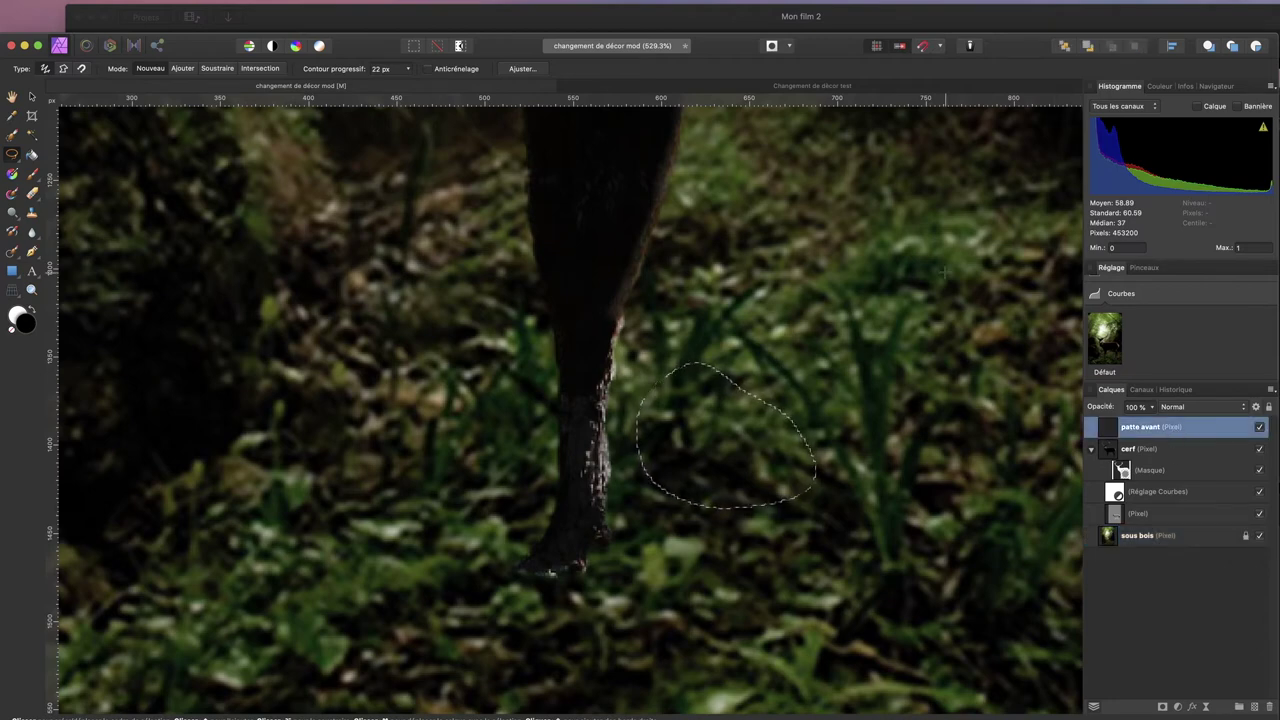
pyautogui.press('super+v')
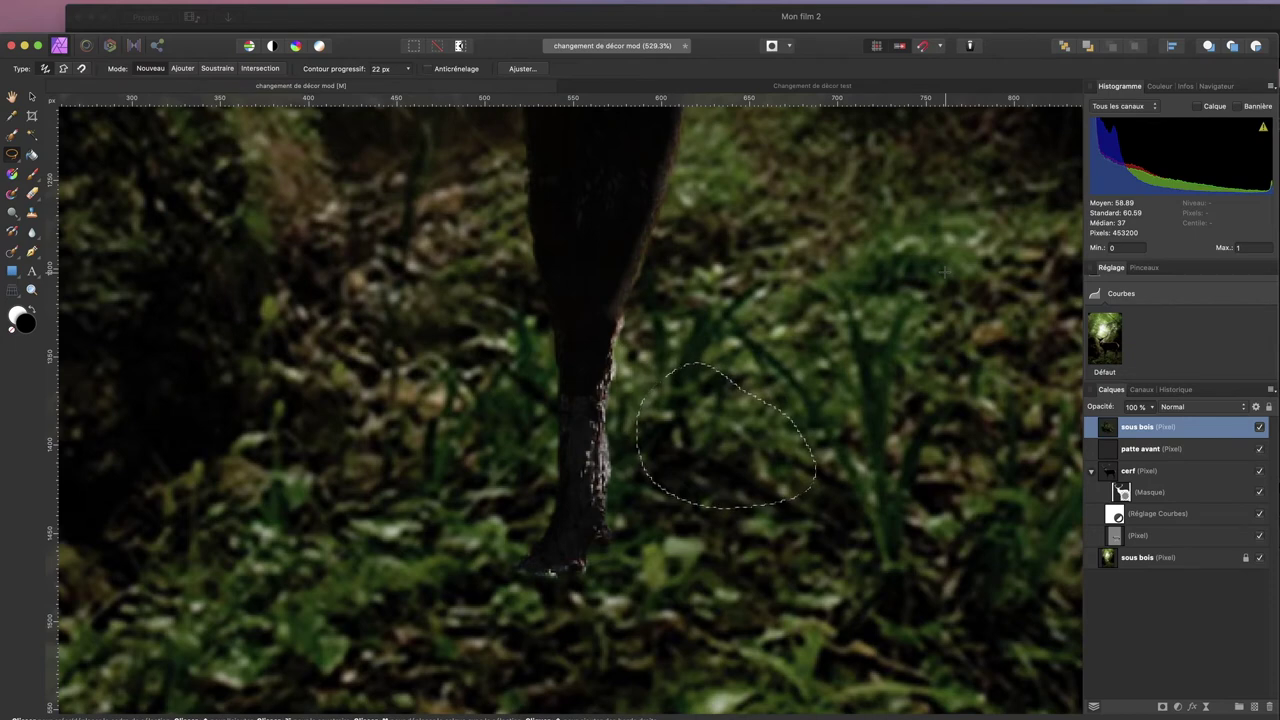
# Delete the empty "patte avant" layer and give its name to the pasted undergrowth patch
pyautogui.click(1175, 451)
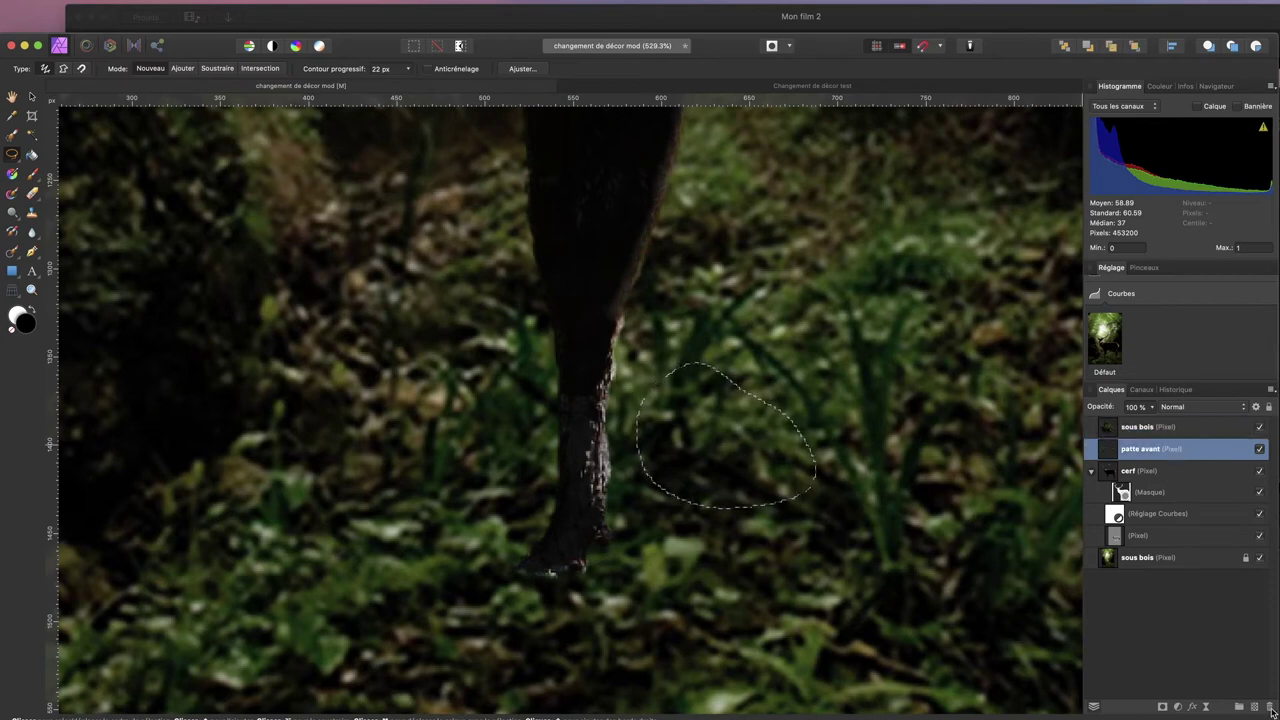
pyautogui.click(1270, 708)
pyautogui.click(1141, 430)
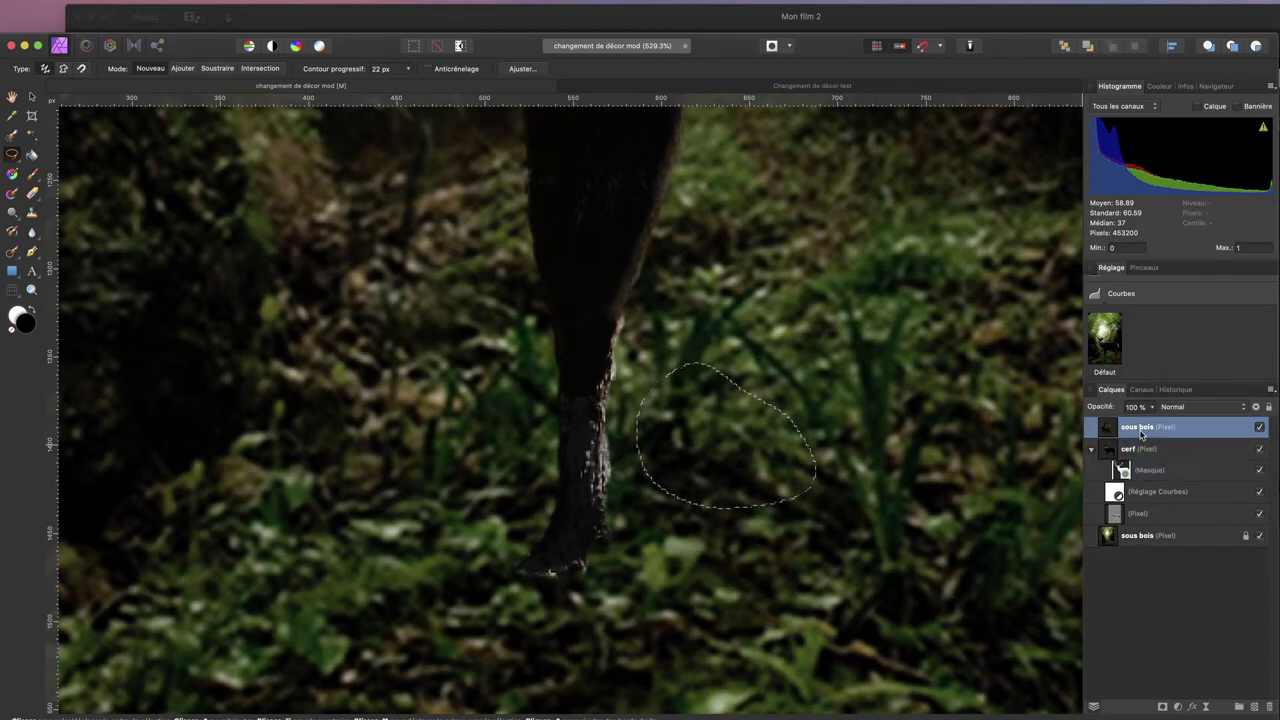
pyautogui.doubleClick(1140, 431)
pyautogui.write('patte avant')
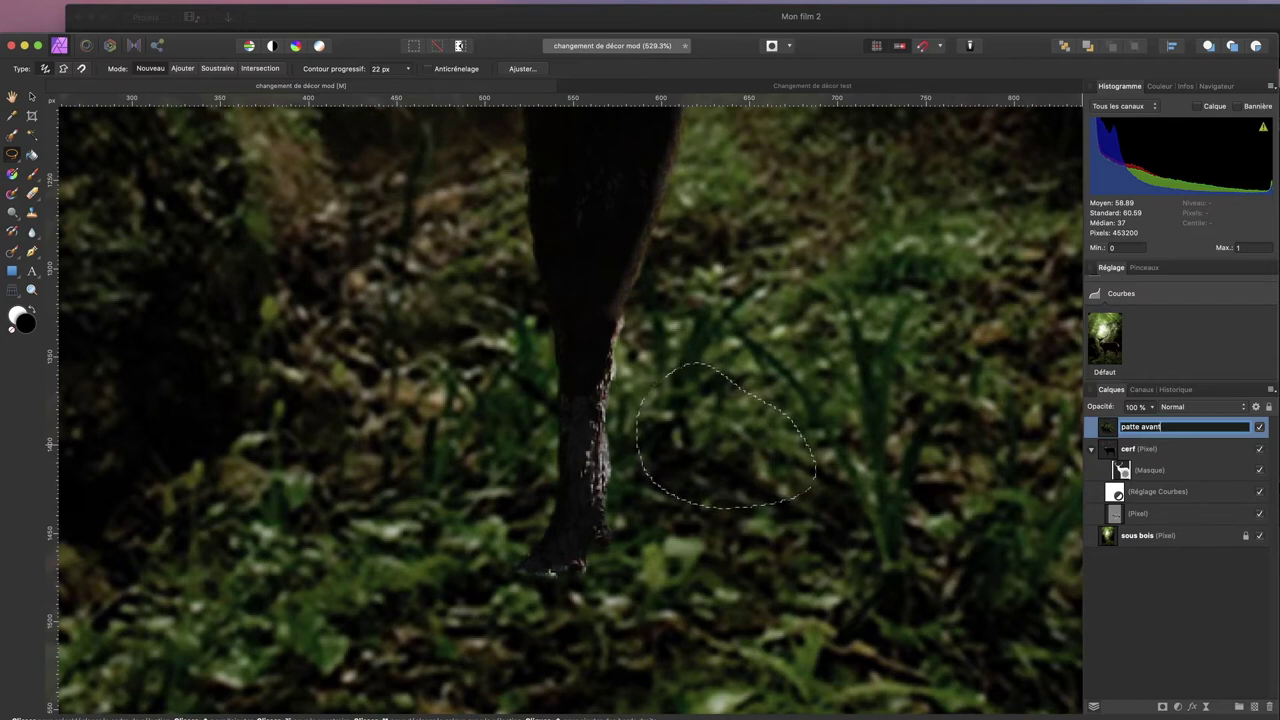
pyautogui.click(1220, 622)
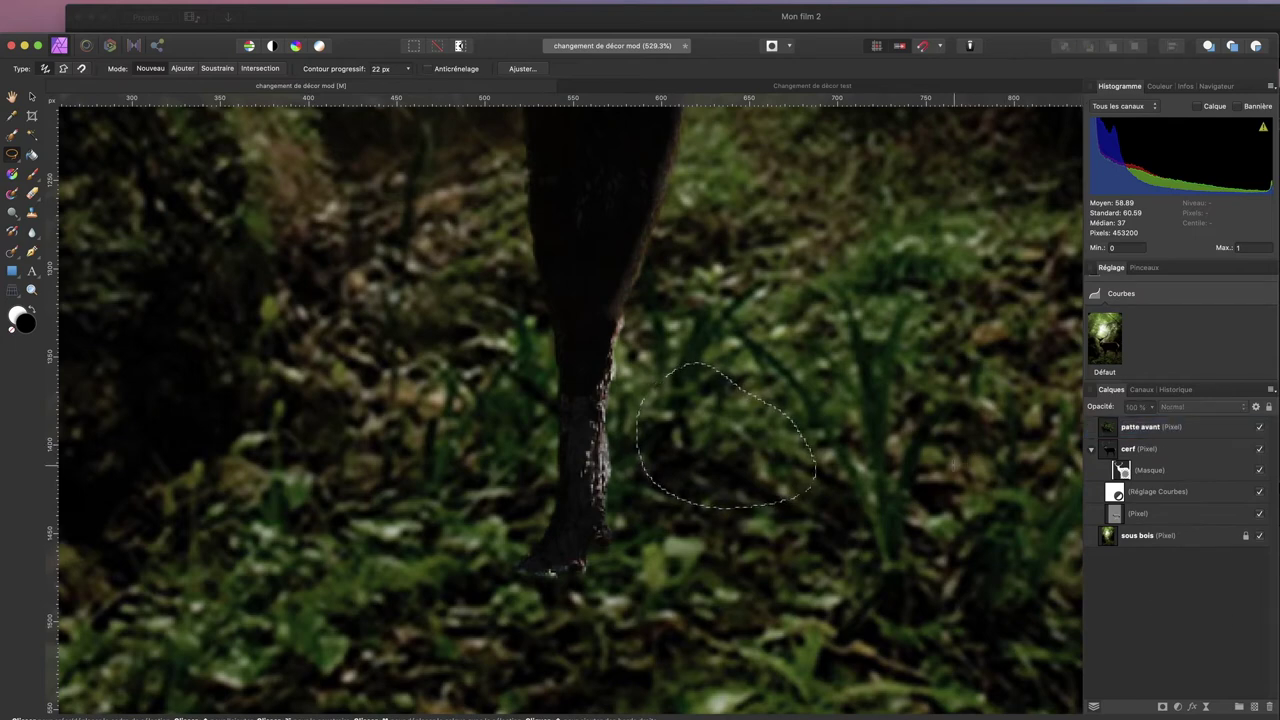
# Move the undergrowth patch over the deer's front hoof and clear the selection
pyautogui.click(1125, 427)
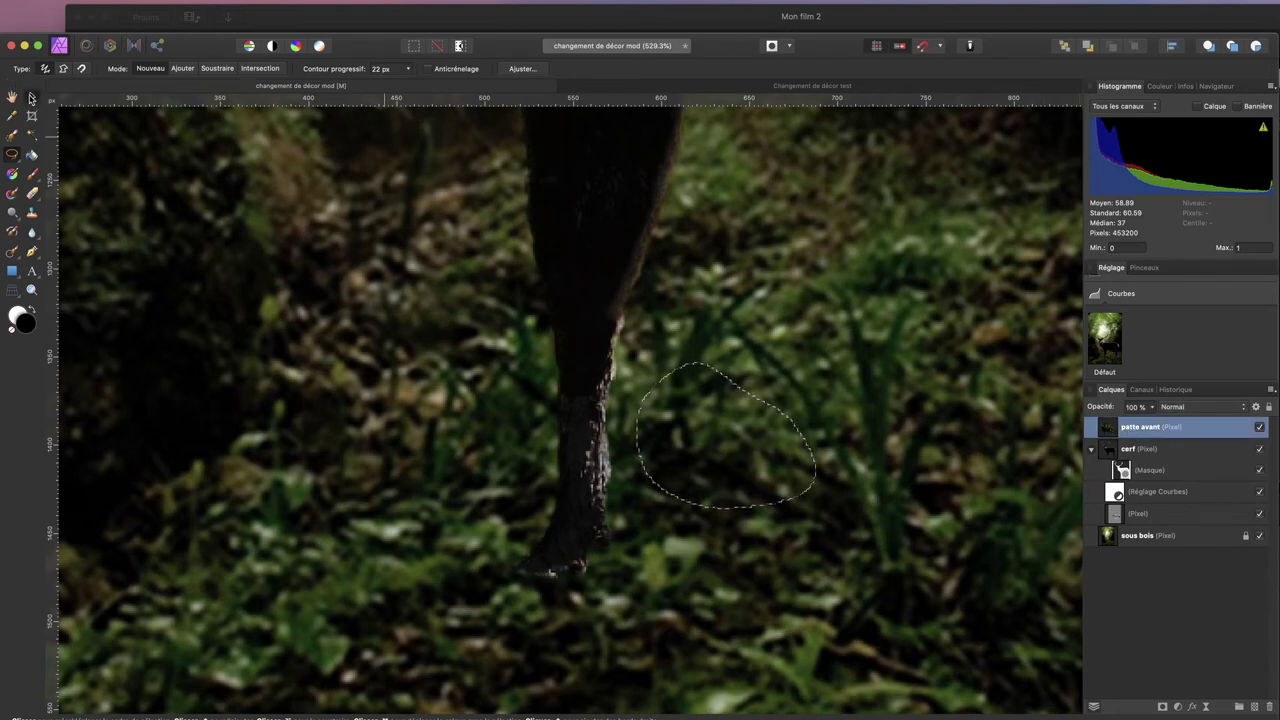
pyautogui.click(32, 95)
pyautogui.moveTo(722, 472)
pyautogui.mouseDown()
pyautogui.moveTo(654, 498)
pyautogui.moveTo(562, 572)
pyautogui.mouseUp()
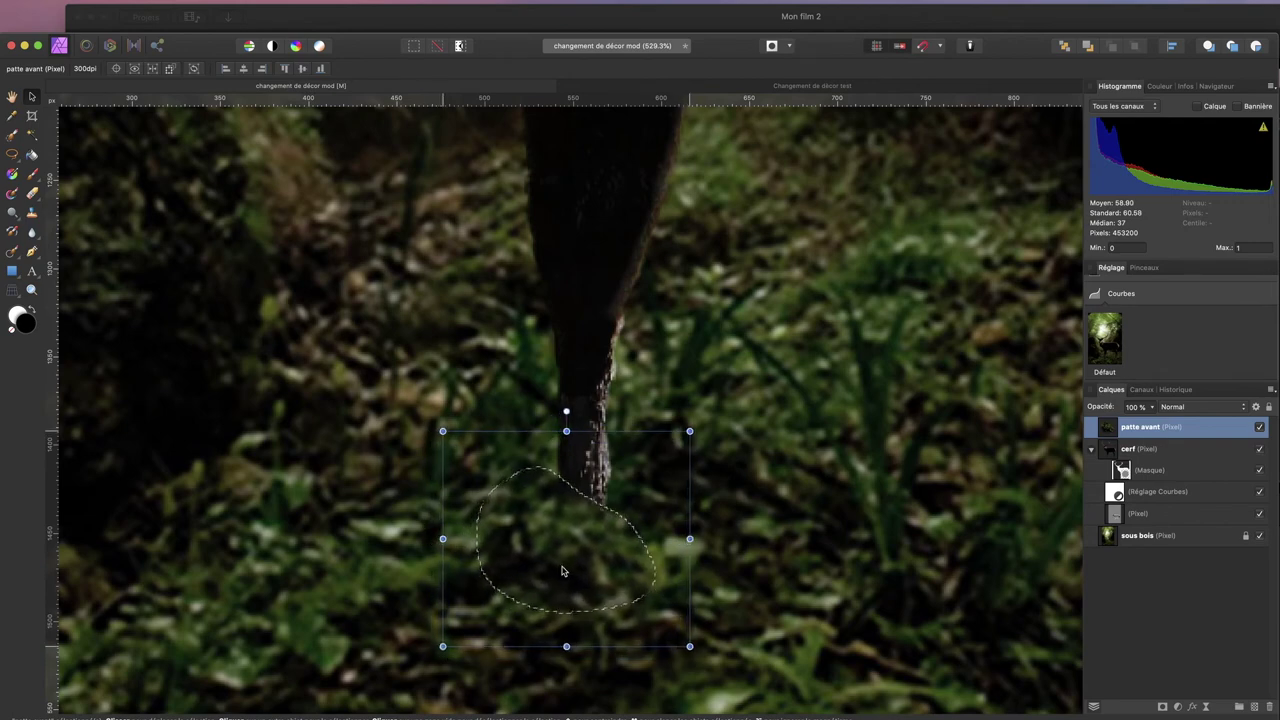
pyautogui.moveTo(562, 572); pyautogui.dragTo(562, 570)
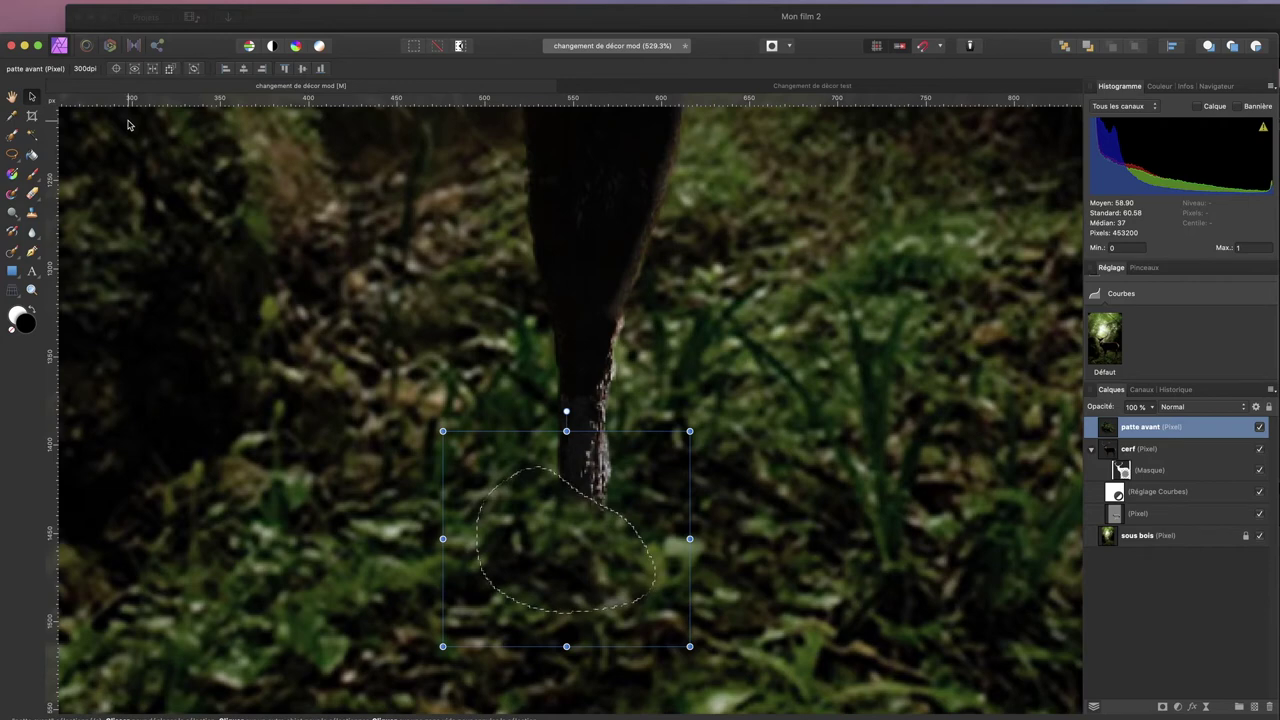
pyautogui.click(33, 176)
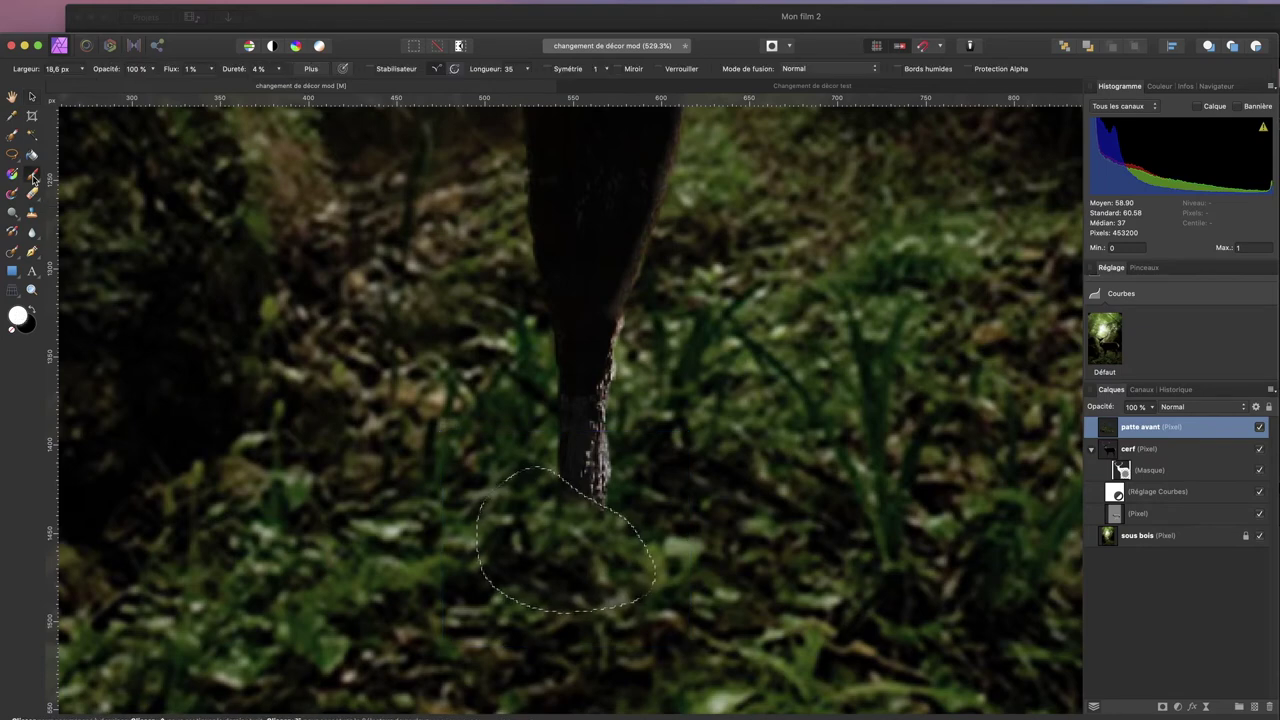
pyautogui.press('super+d')
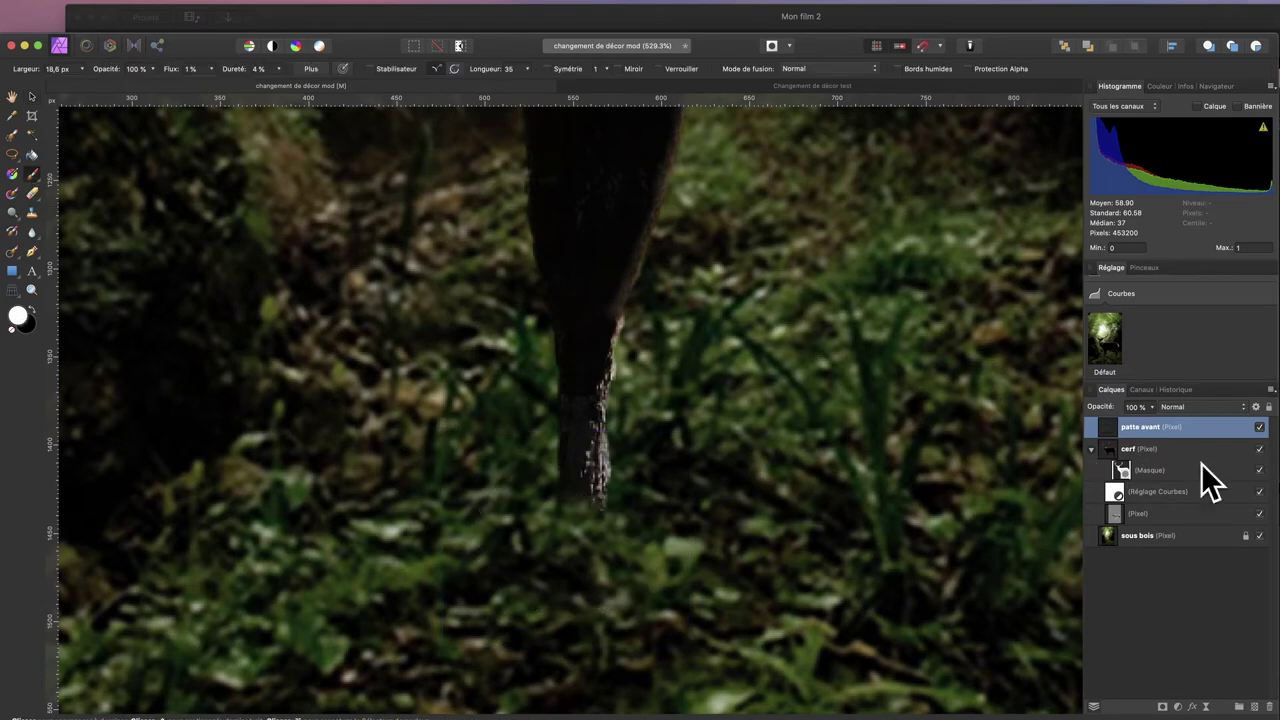
# Add a mask to the "patte avant" layer and paint black at 12 % flow to blend the patch around the lower leg
pyautogui.click(1162, 707)
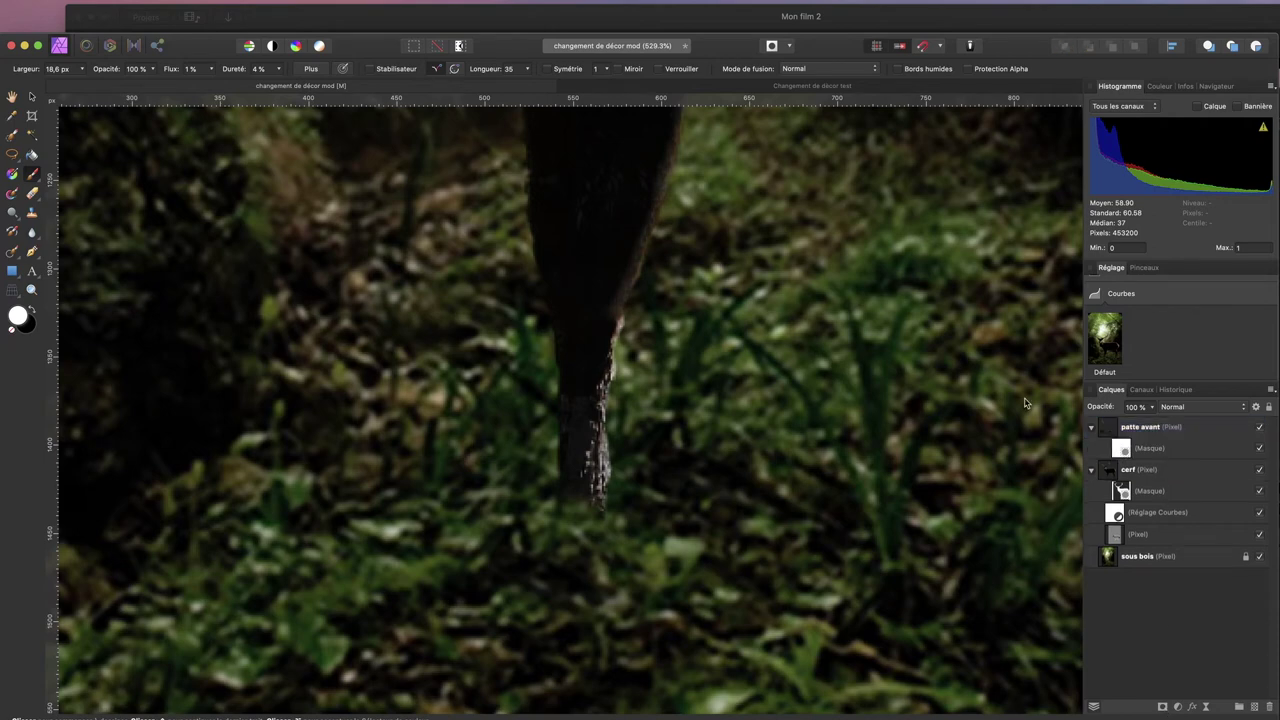
pyautogui.click(1131, 455)
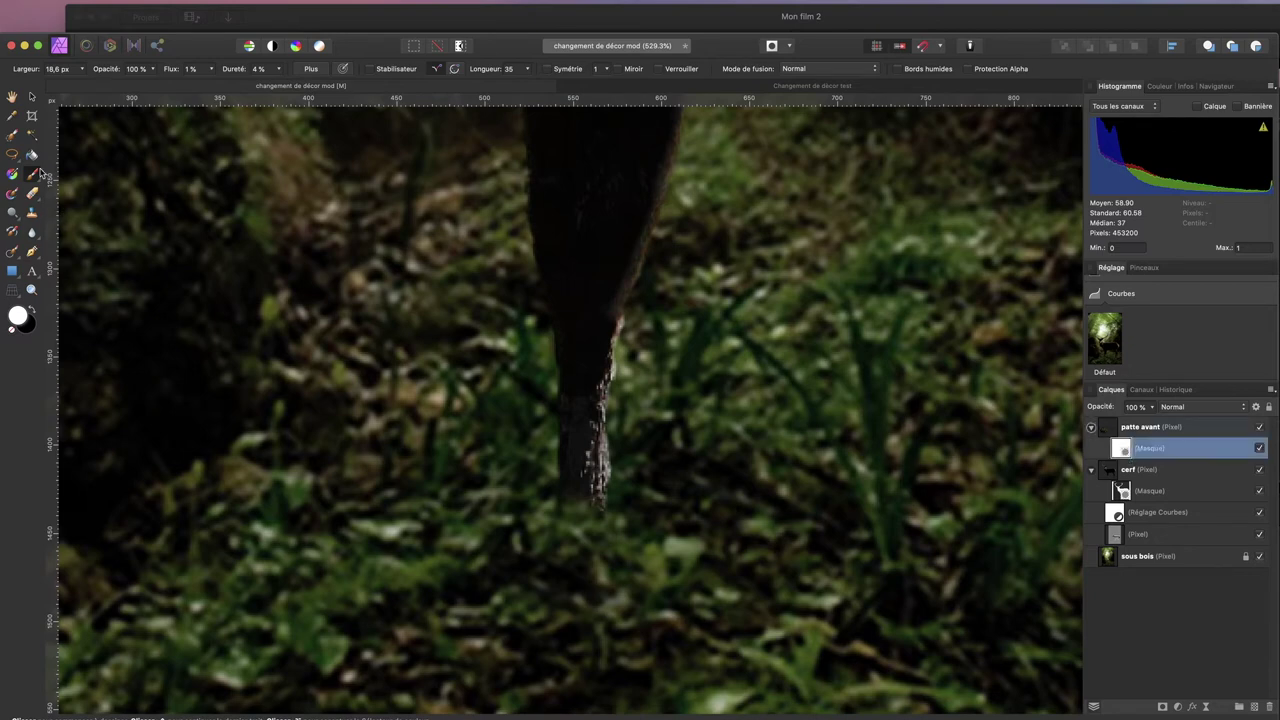
pyautogui.click(31, 310)
pyautogui.moveTo(171, 72); pyautogui.dragTo(177, 72)
pyautogui.moveTo(580, 471)
pyautogui.mouseDown()
pyautogui.moveTo(570, 515)
pyautogui.moveTo(560, 494)
pyautogui.moveTo(561, 508)
pyautogui.moveTo(584, 482)
pyautogui.moveTo(563, 513)
pyautogui.moveTo(596, 490)
pyautogui.moveTo(610, 509)
pyautogui.moveTo(585, 520)
pyautogui.moveTo(563, 510)
pyautogui.moveTo(551, 540)
pyautogui.moveTo(575, 529)
pyautogui.moveTo(555, 547)
pyautogui.moveTo(577, 521)
pyautogui.moveTo(559, 500)
pyautogui.moveTo(563, 529)
pyautogui.moveTo(549, 539)
pyautogui.moveTo(557, 527)
pyautogui.moveTo(605, 541)
pyautogui.moveTo(612, 513)
pyautogui.moveTo(615, 552)
pyautogui.moveTo(567, 567)
pyautogui.moveTo(548, 548)
pyautogui.moveTo(549, 491)
pyautogui.mouseUp()
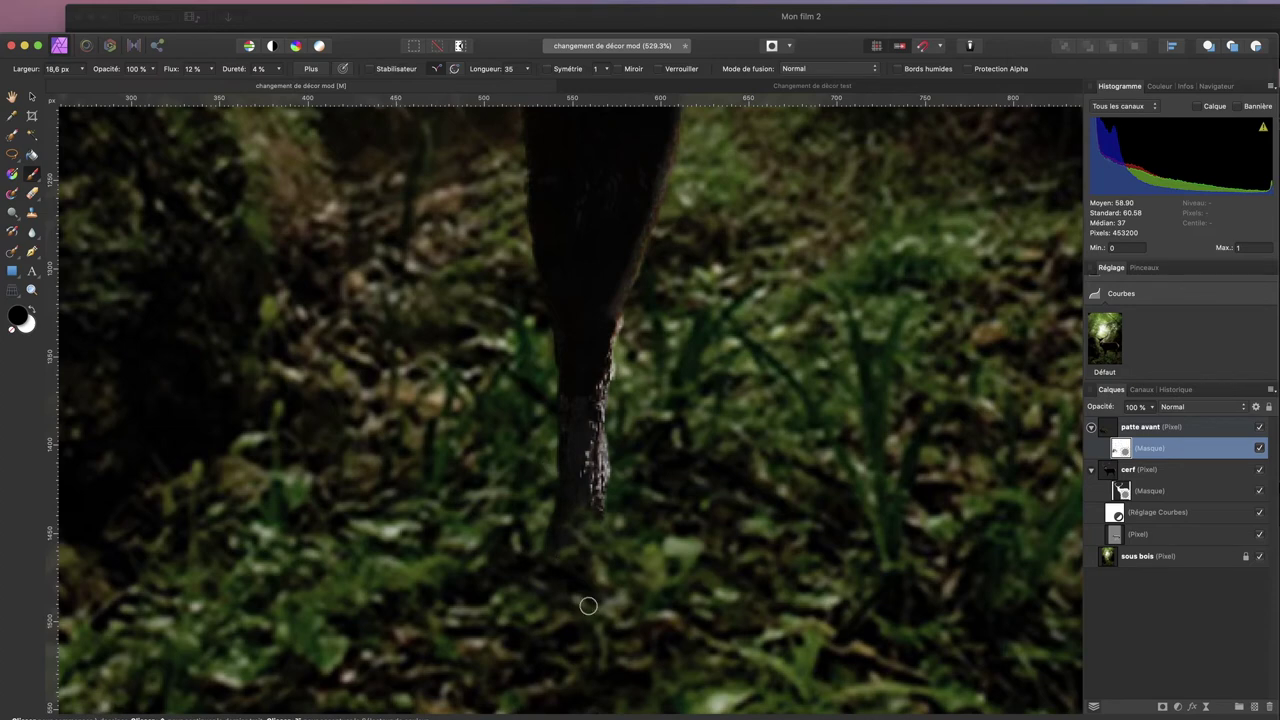
# Lasso a patch of undergrowth beside the hind legs on the sous bois layer and copy it to a new layer above "patte avant"
pyautogui.scroll(-3, 588, 605)
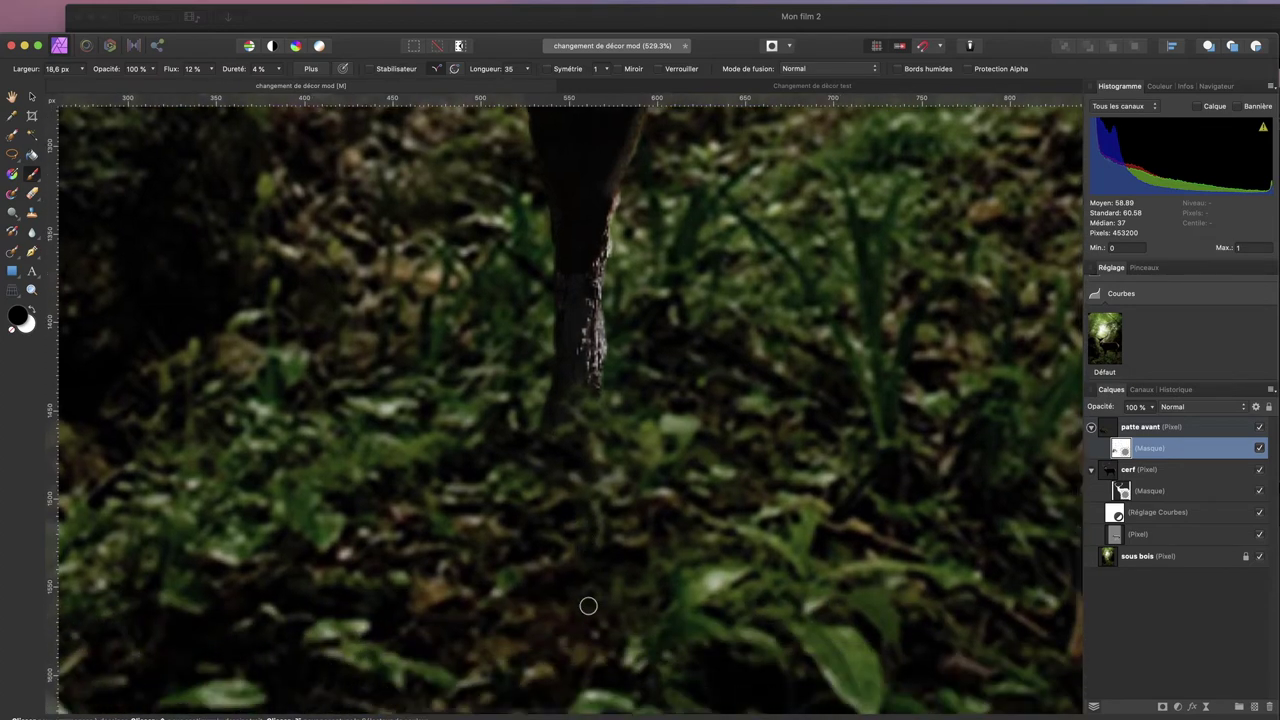
pyautogui.hscroll(4, 588, 605)
pyautogui.scroll(3, 588, 605)
pyautogui.scroll(1, 588, 605)
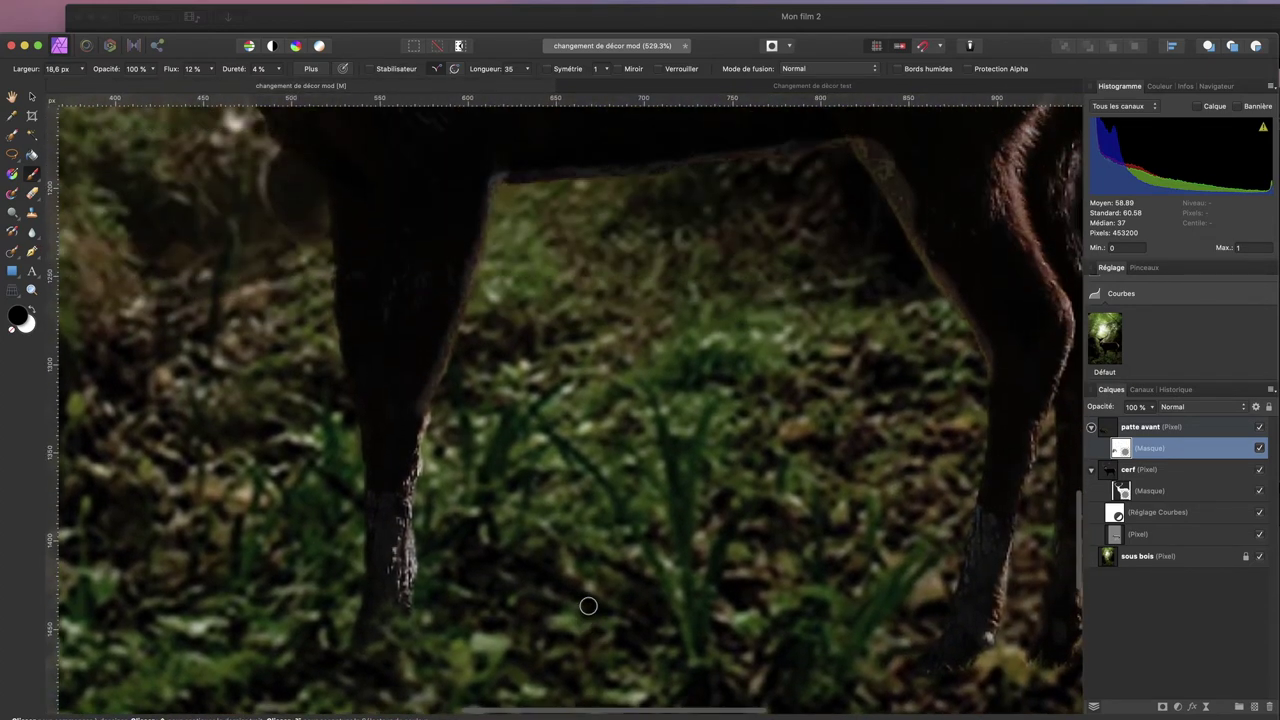
pyautogui.hscroll(5, 588, 605)
pyautogui.scroll(-4, 588, 605)
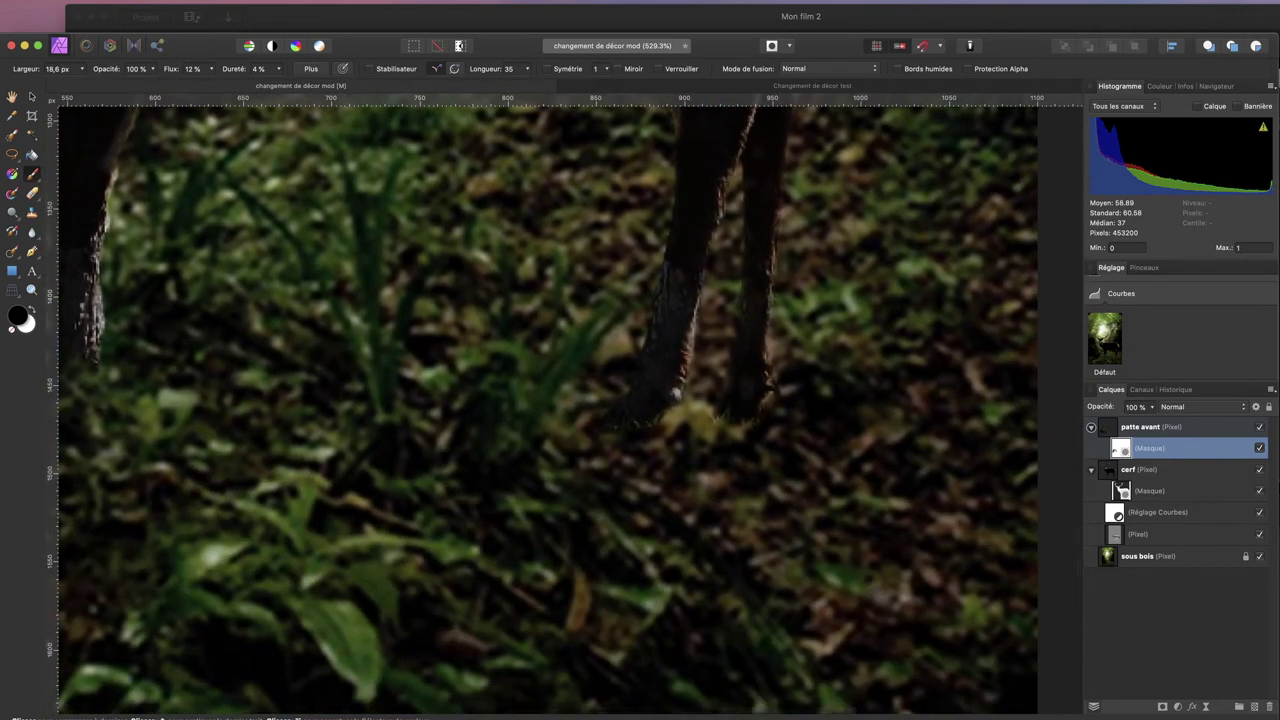
pyautogui.click(1191, 563)
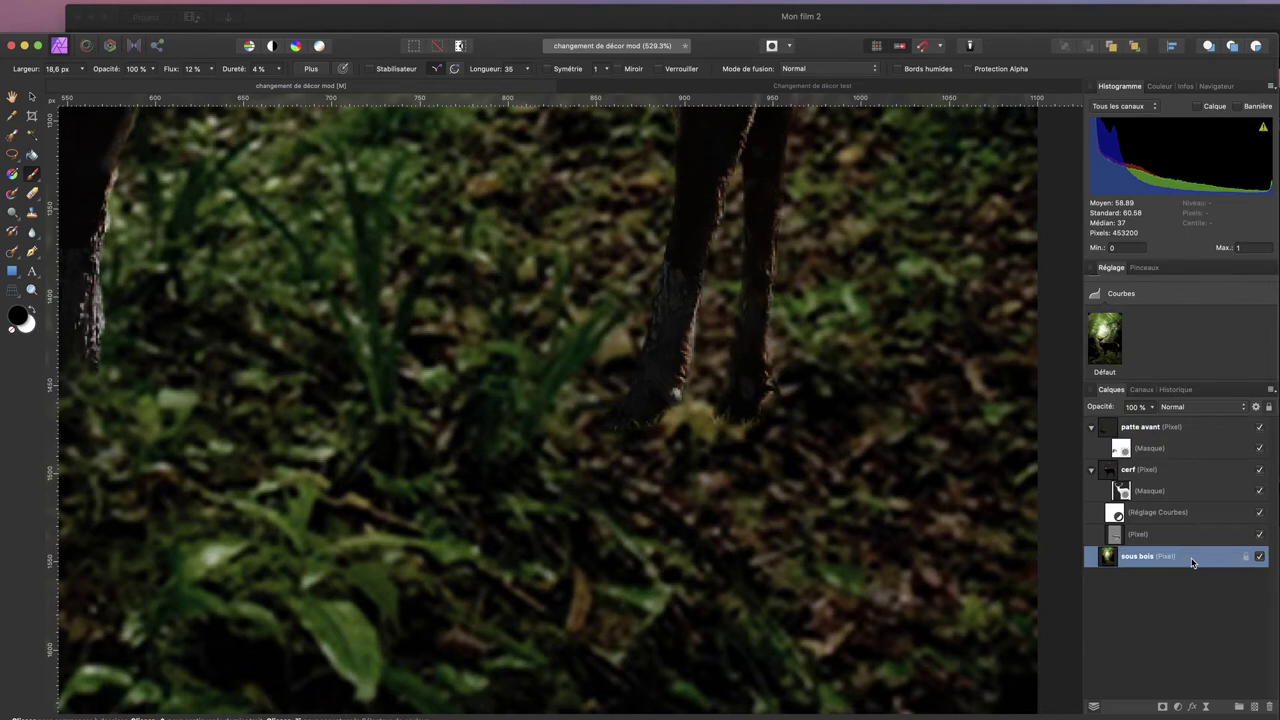
pyautogui.hscroll(2, 903, 512)
pyautogui.scroll(5, 904, 513)
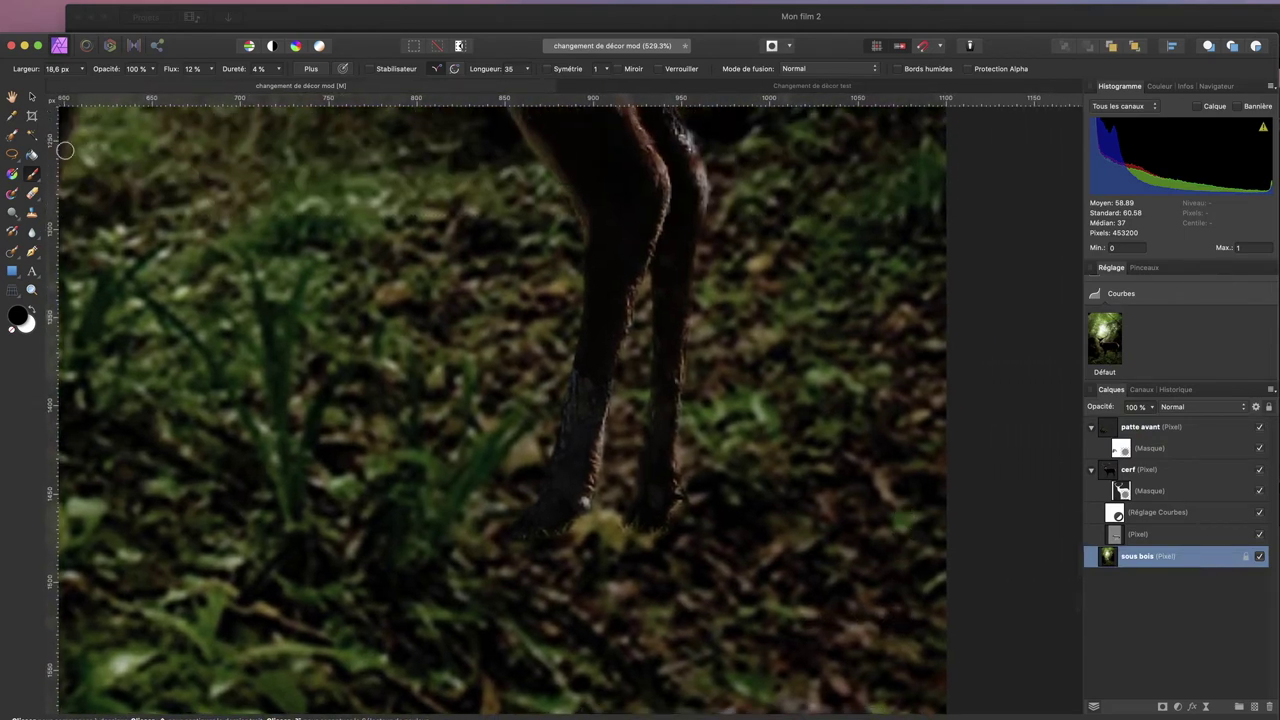
pyautogui.click(13, 155)
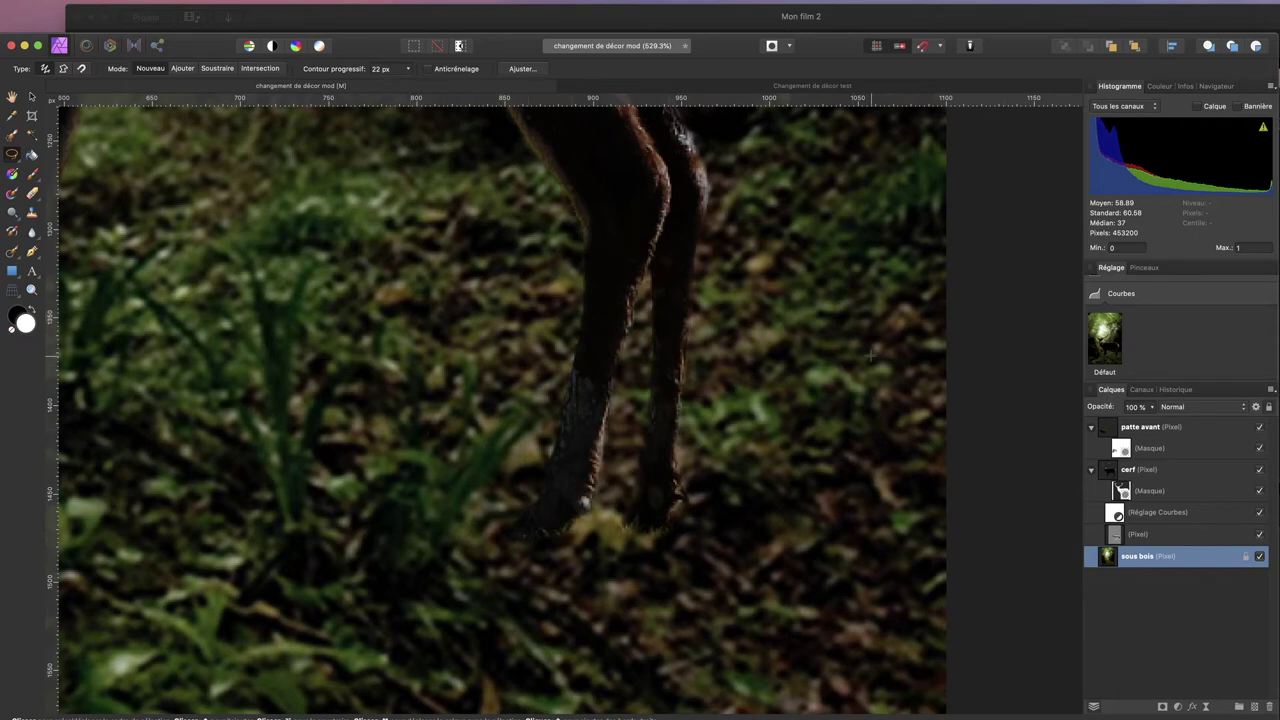
pyautogui.moveTo(939, 374)
pyautogui.mouseDown()
pyautogui.moveTo(761, 346)
pyautogui.moveTo(722, 355)
pyautogui.moveTo(694, 383)
pyautogui.moveTo(682, 437)
pyautogui.moveTo(696, 475)
pyautogui.moveTo(843, 481)
pyautogui.mouseUp()
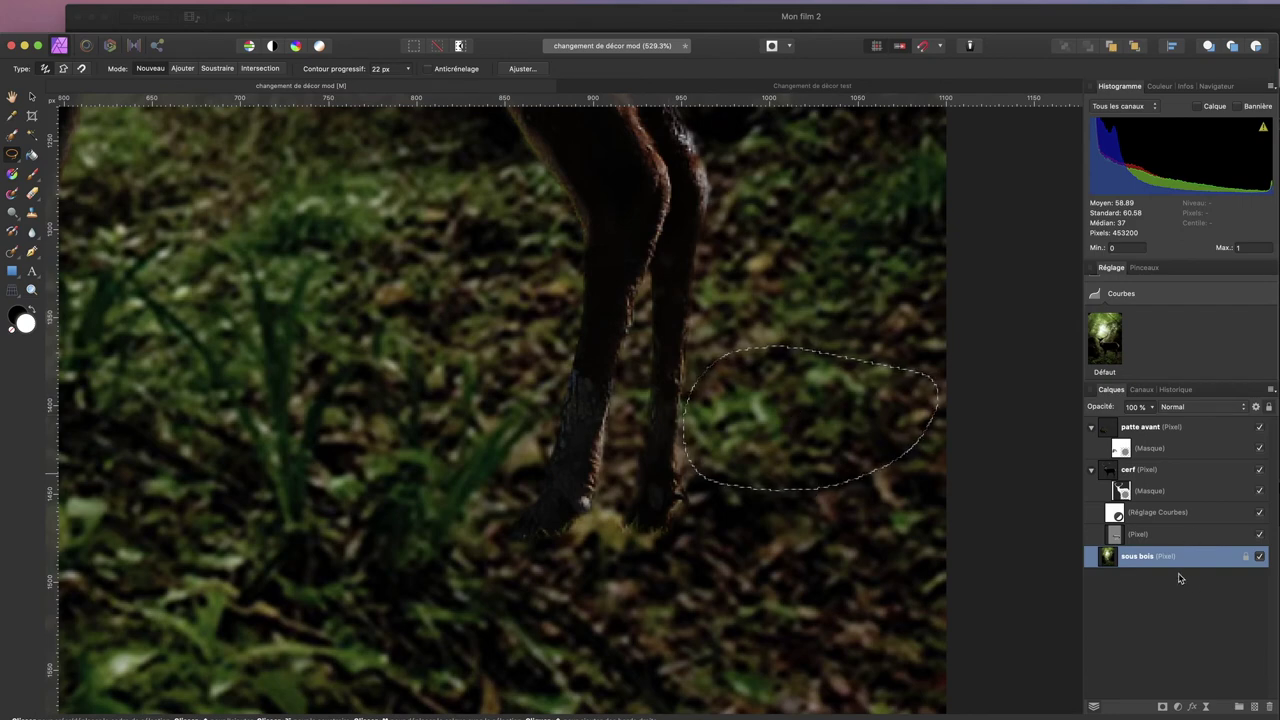
pyautogui.click(1190, 427)
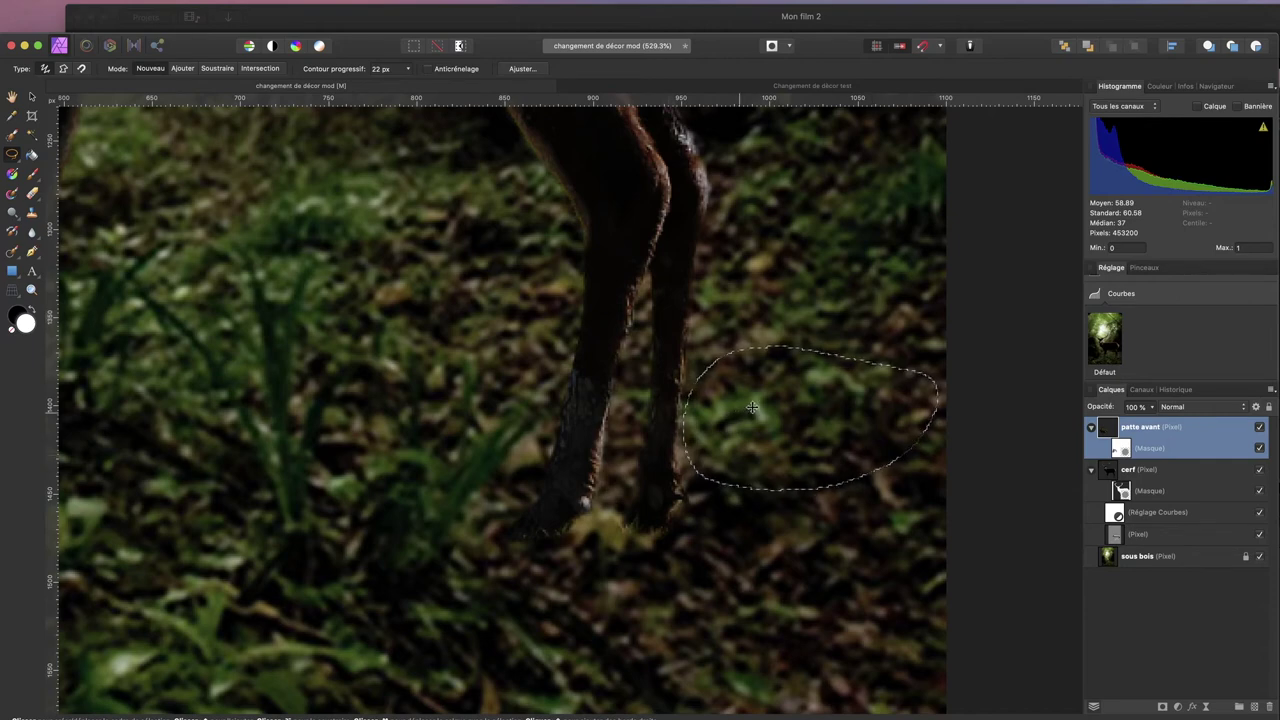
pyautogui.press('super+v')
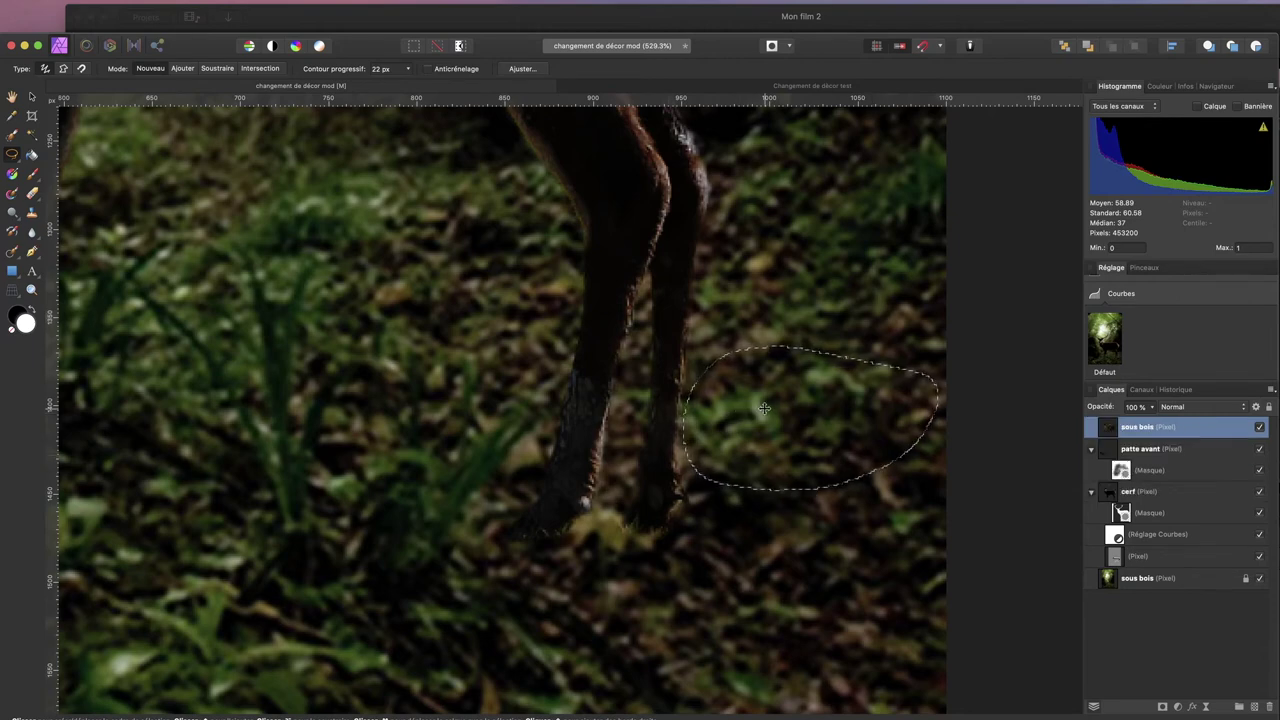
# Rename the pasted undergrowth layer as "patte arriere"
pyautogui.doubleClick(1139, 429)
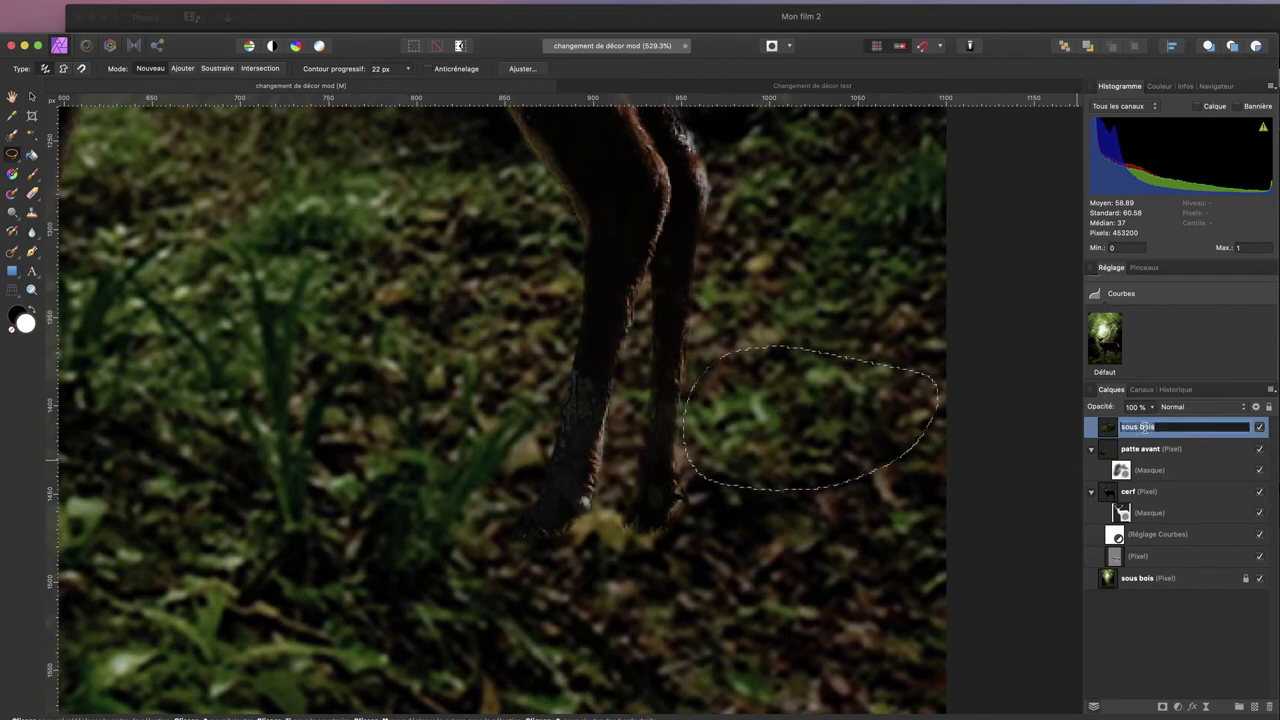
pyautogui.write('pa')
pyautogui.click(1179, 687)
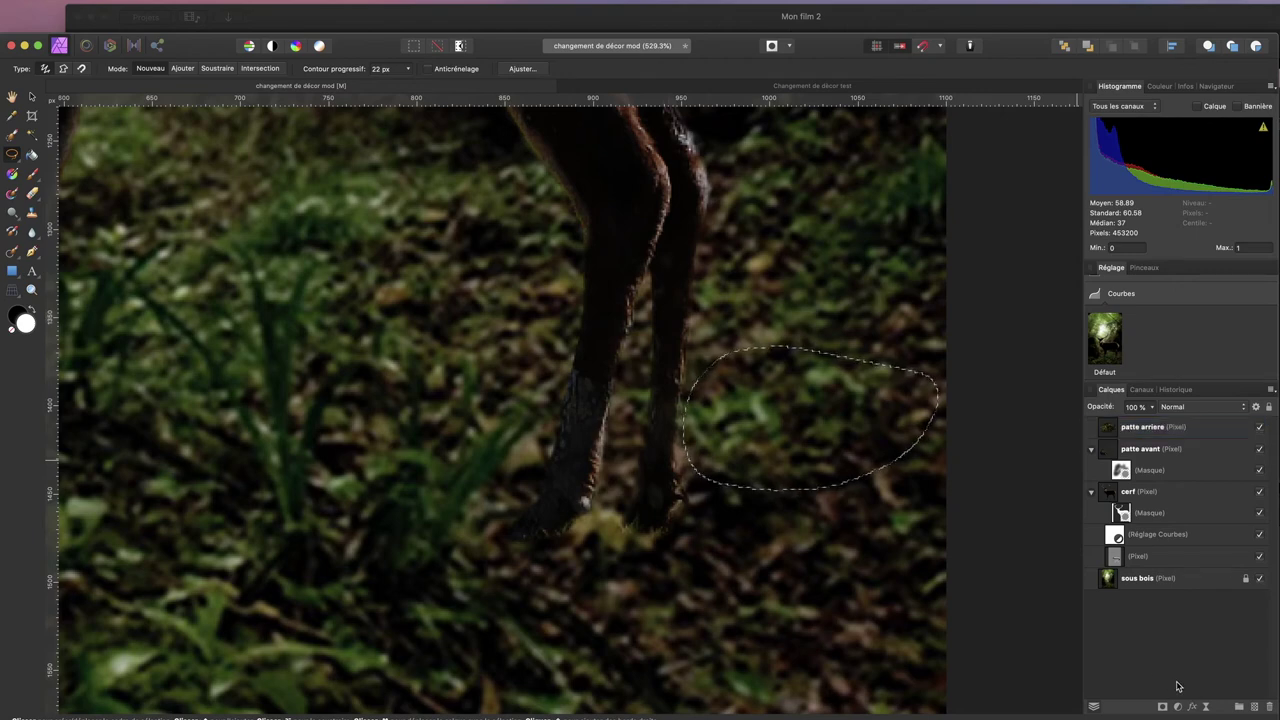
# Move the "patte arriere" undergrowth patch over the deer's hind hooves and clear the selection
pyautogui.click(1134, 430)
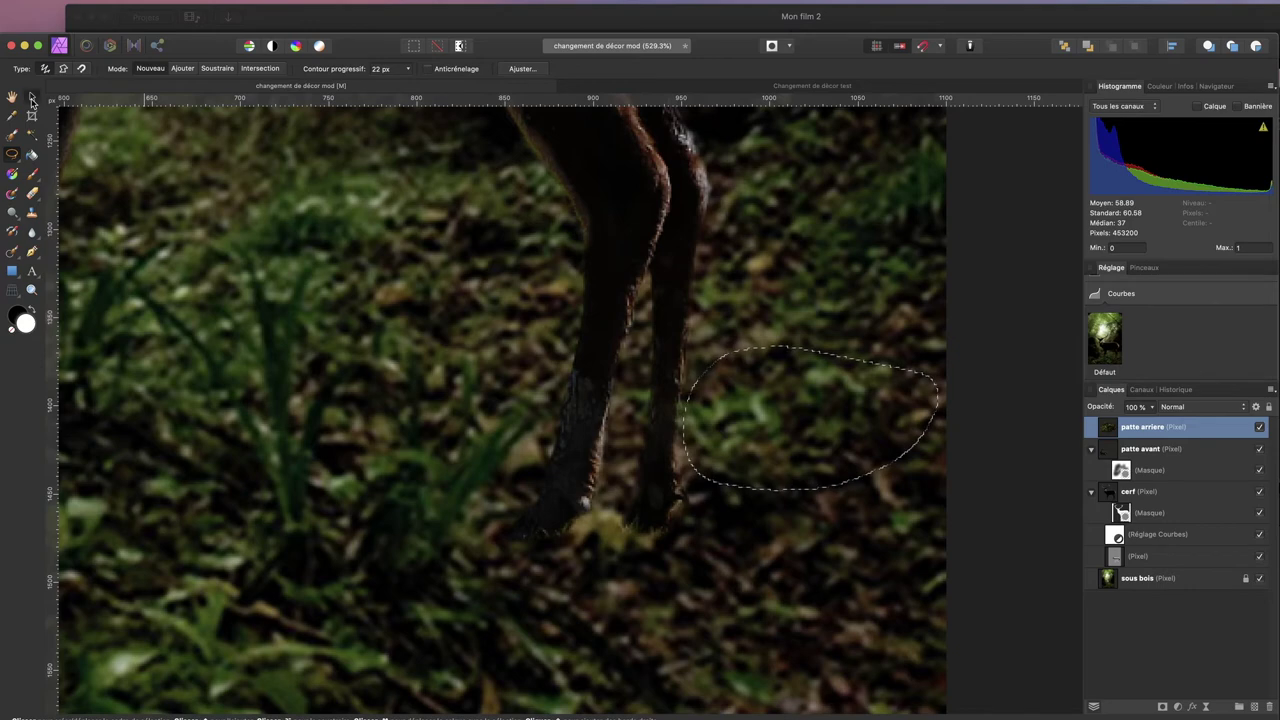
pyautogui.click(31, 96)
pyautogui.moveTo(774, 426); pyautogui.dragTo(532, 519)
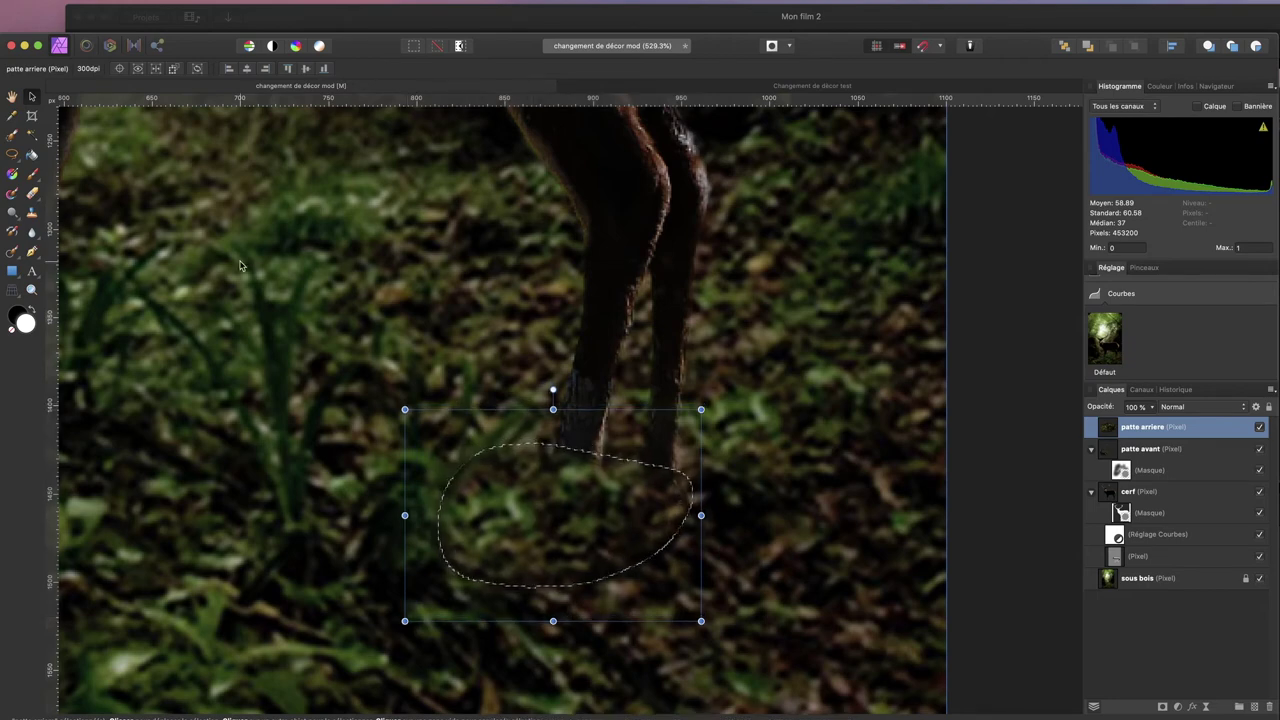
pyautogui.press('super+d')
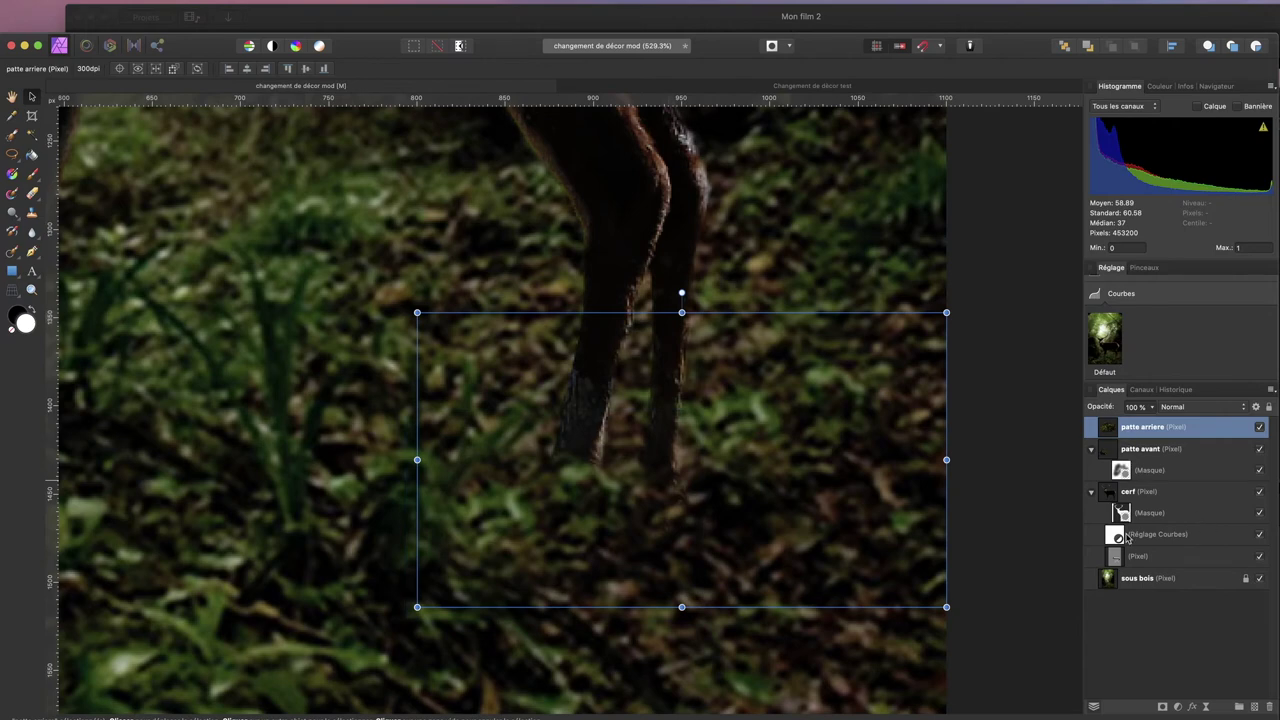
# Add a mask to the "patte arriere" layer and paint black at 12 % flow to blend the patch around the hind legs
pyautogui.click(1163, 707)
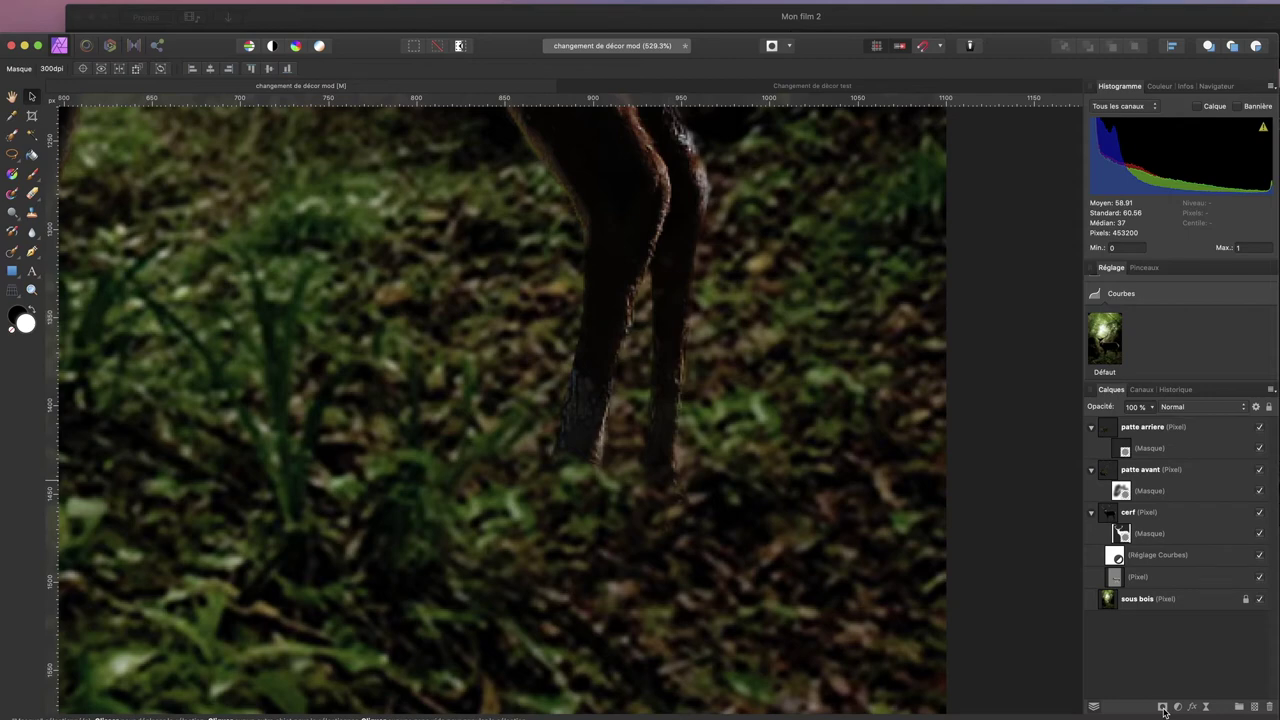
pyautogui.click(1146, 452)
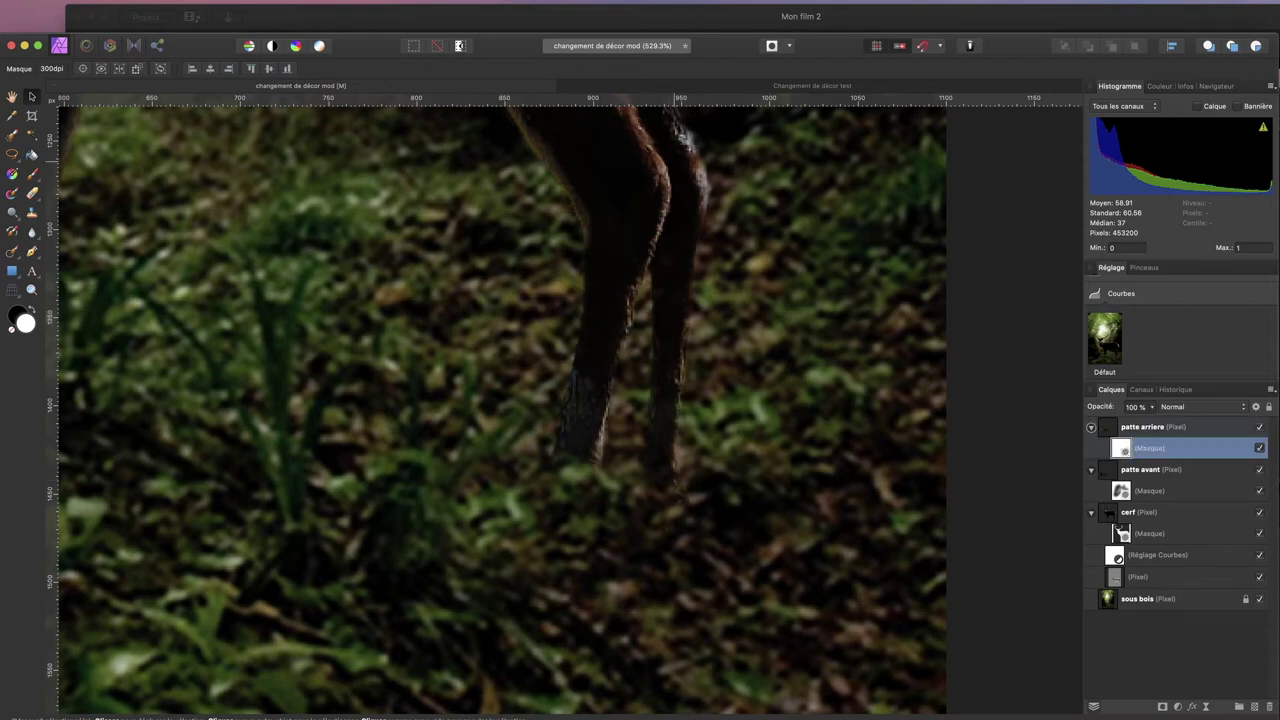
pyautogui.click(32, 176)
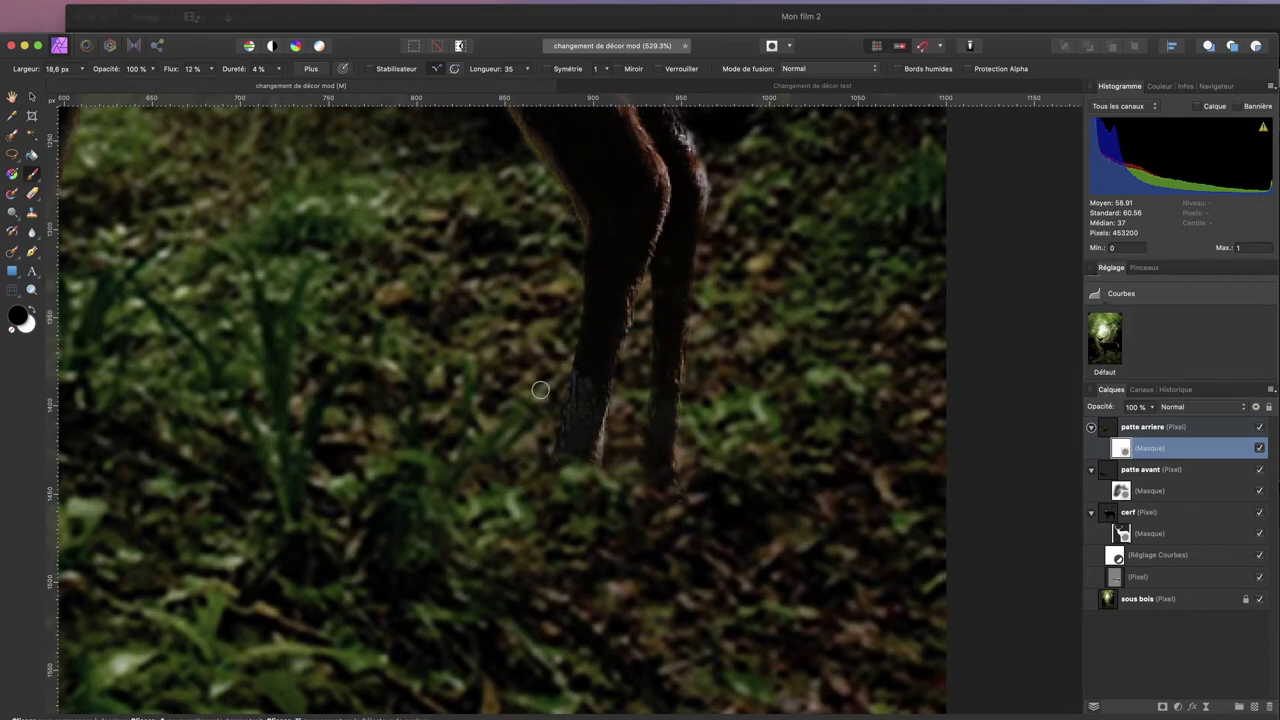
pyautogui.moveTo(577, 501)
pyautogui.mouseDown()
pyautogui.moveTo(560, 457)
pyautogui.moveTo(531, 480)
pyautogui.moveTo(608, 459)
pyautogui.moveTo(626, 506)
pyautogui.moveTo(717, 466)
pyautogui.moveTo(668, 491)
pyautogui.moveTo(677, 454)
pyautogui.moveTo(606, 469)
pyautogui.moveTo(536, 448)
pyautogui.moveTo(514, 466)
pyautogui.moveTo(526, 471)
pyautogui.moveTo(520, 509)
pyautogui.moveTo(541, 459)
pyautogui.mouseUp()
# Examine how the front and hind legs blend into the undergrowth, close up and in the whole image
pyautogui.scroll(-3, 625, 405)
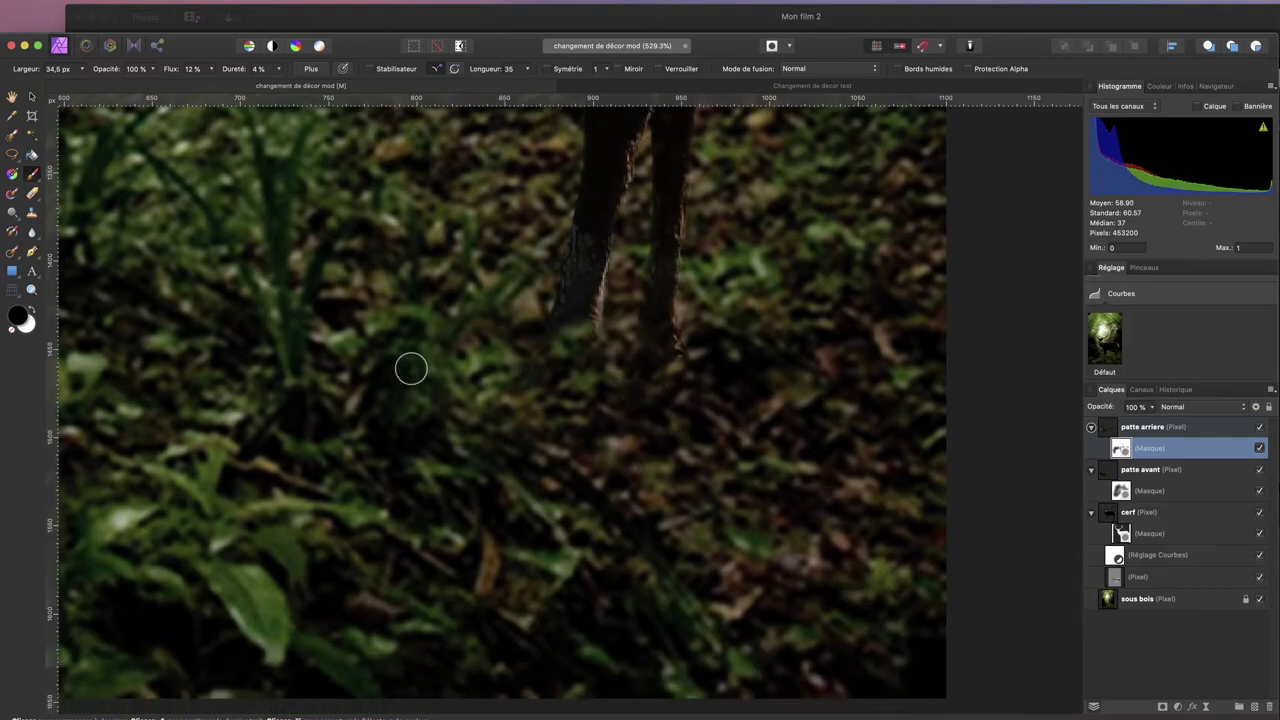
pyautogui.hscroll(-6, 411, 369)
pyautogui.scroll(2, 411, 369)
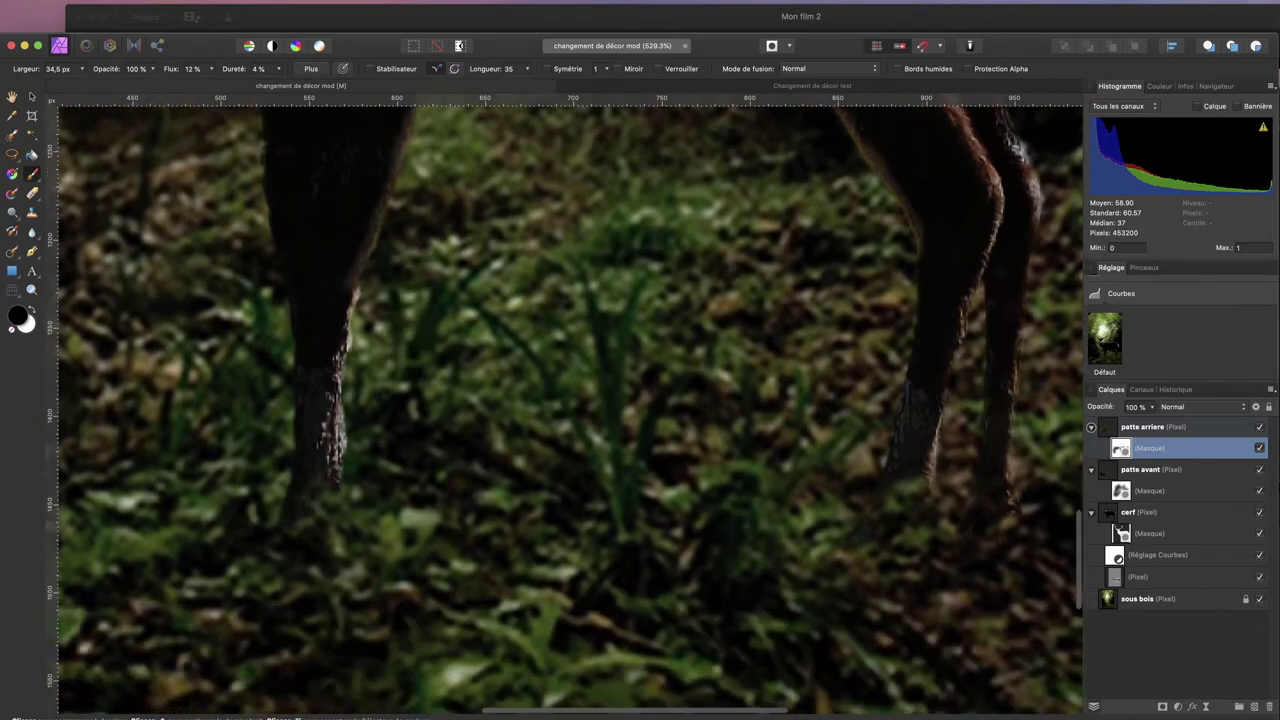
pyautogui.hscroll(-2, 570, 572)
pyautogui.scroll(-1, 570, 572)
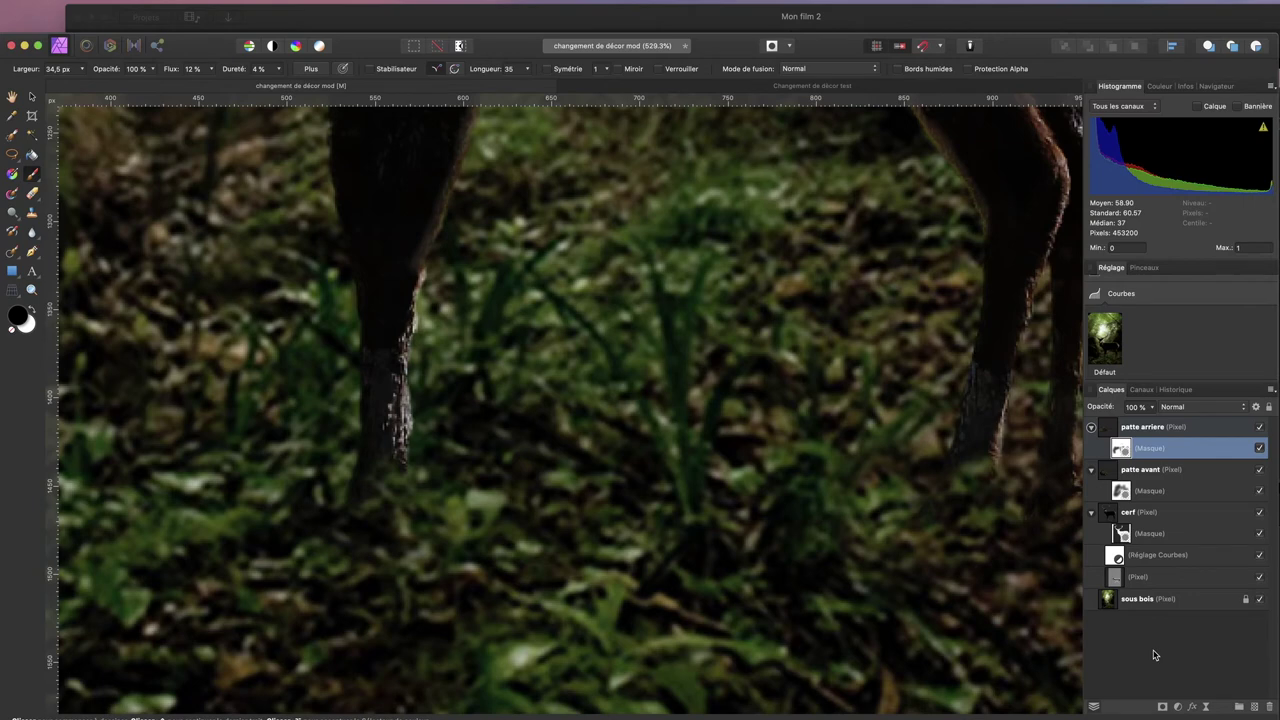
pyautogui.press('super+0')
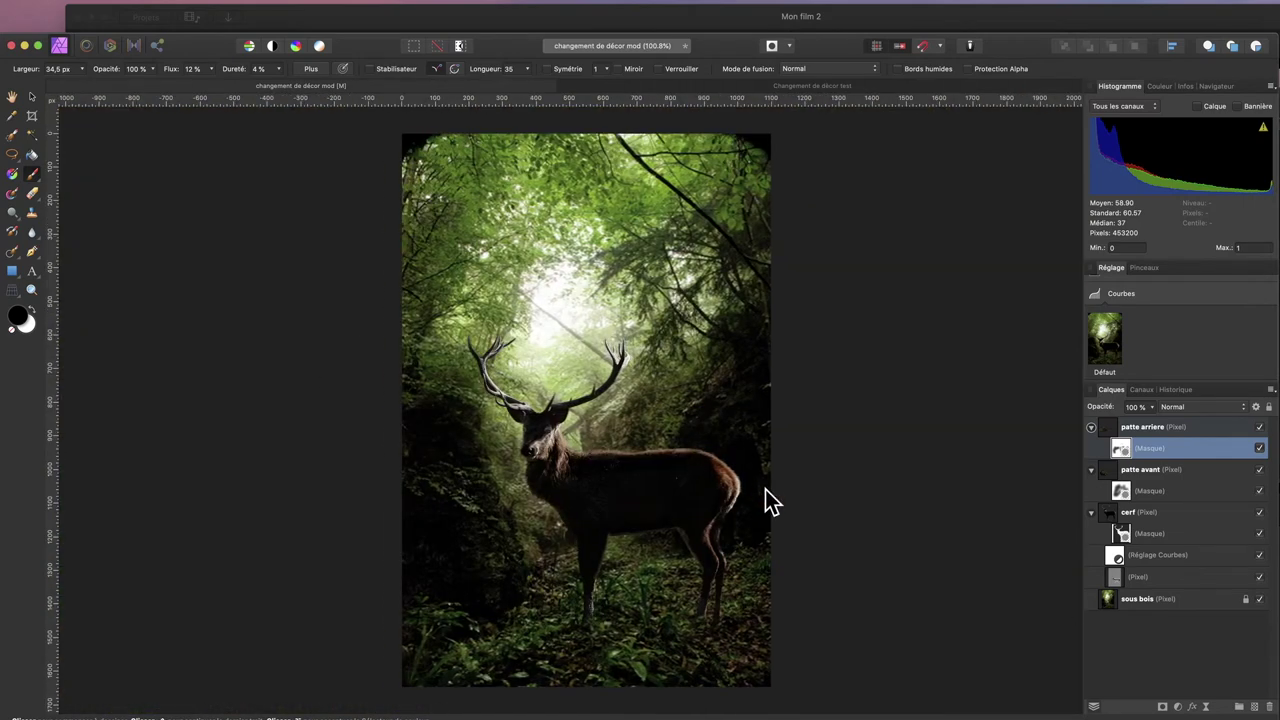
pyautogui.scroll(-2, 678, 531)
pyautogui.hscroll(1, 678, 531)
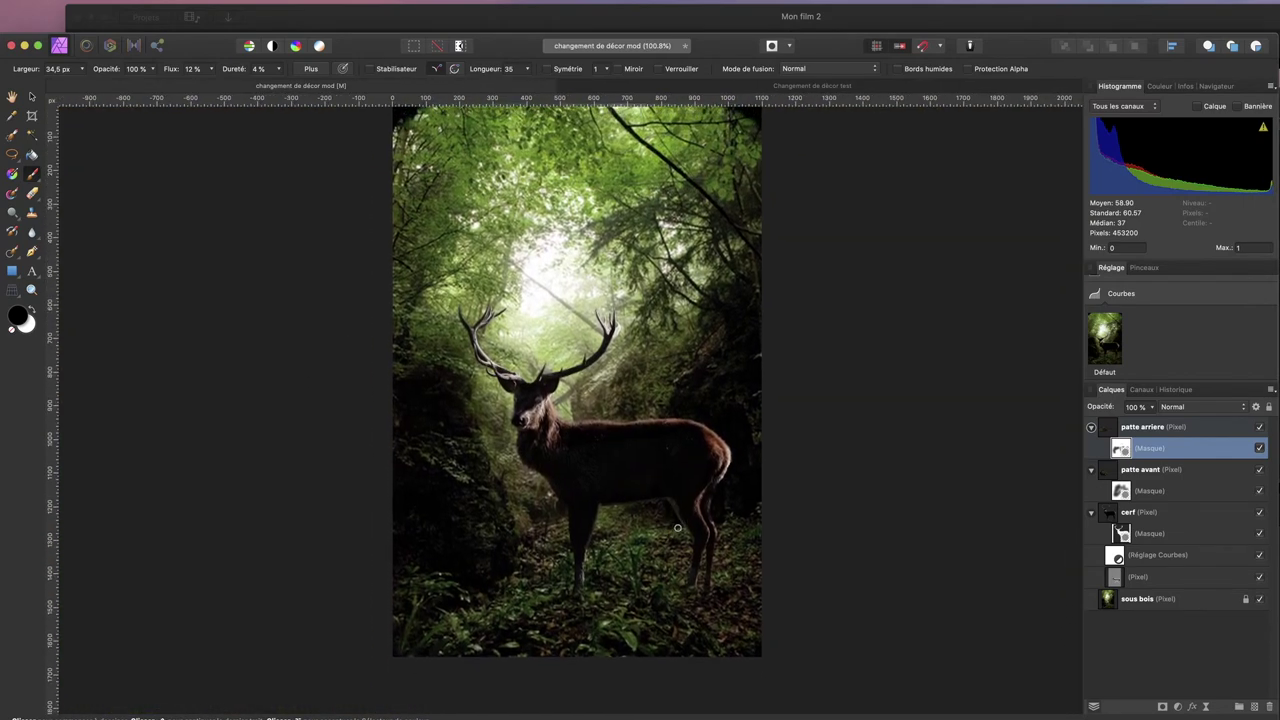
pyautogui.hscroll(-1, 559, 449)
pyautogui.hscroll(5, 659, 454)
# Collapse the patte arriere, patte avant and cerf layers and load the deer's outline as a selection
pyautogui.press('h')
pyautogui.click(1090, 420)
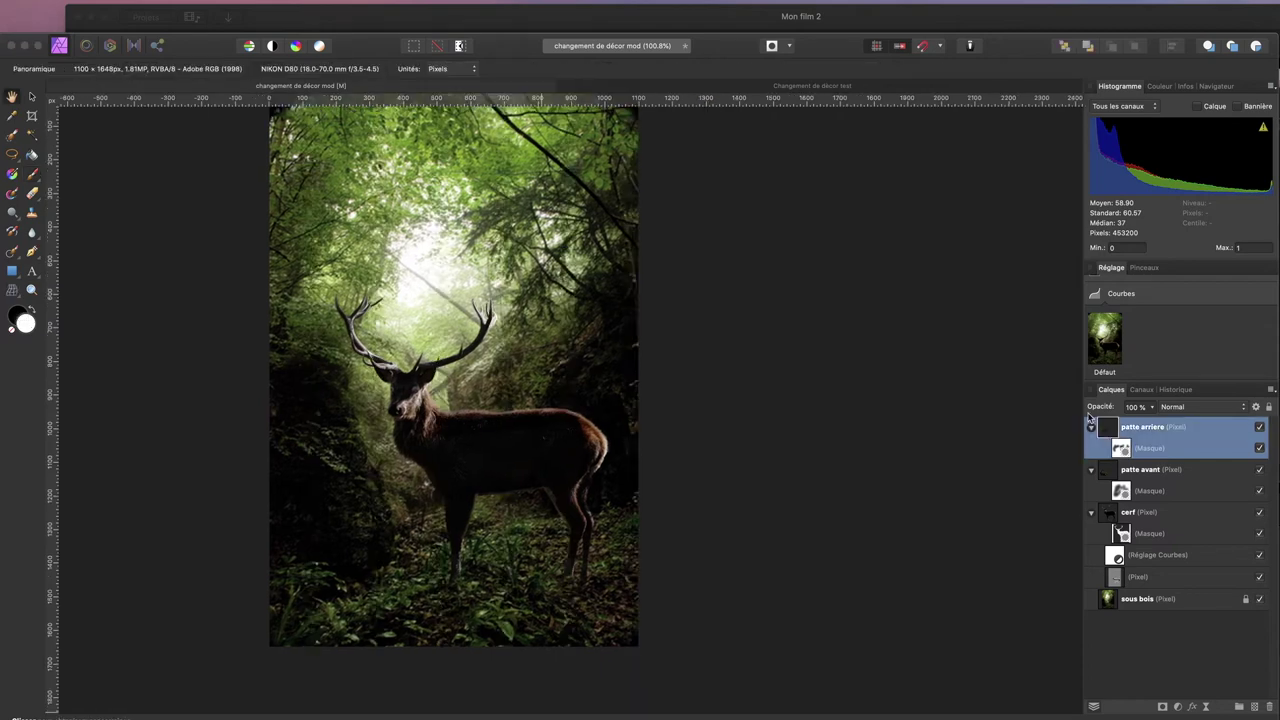
pyautogui.click(1091, 427)
pyautogui.click(1091, 449)
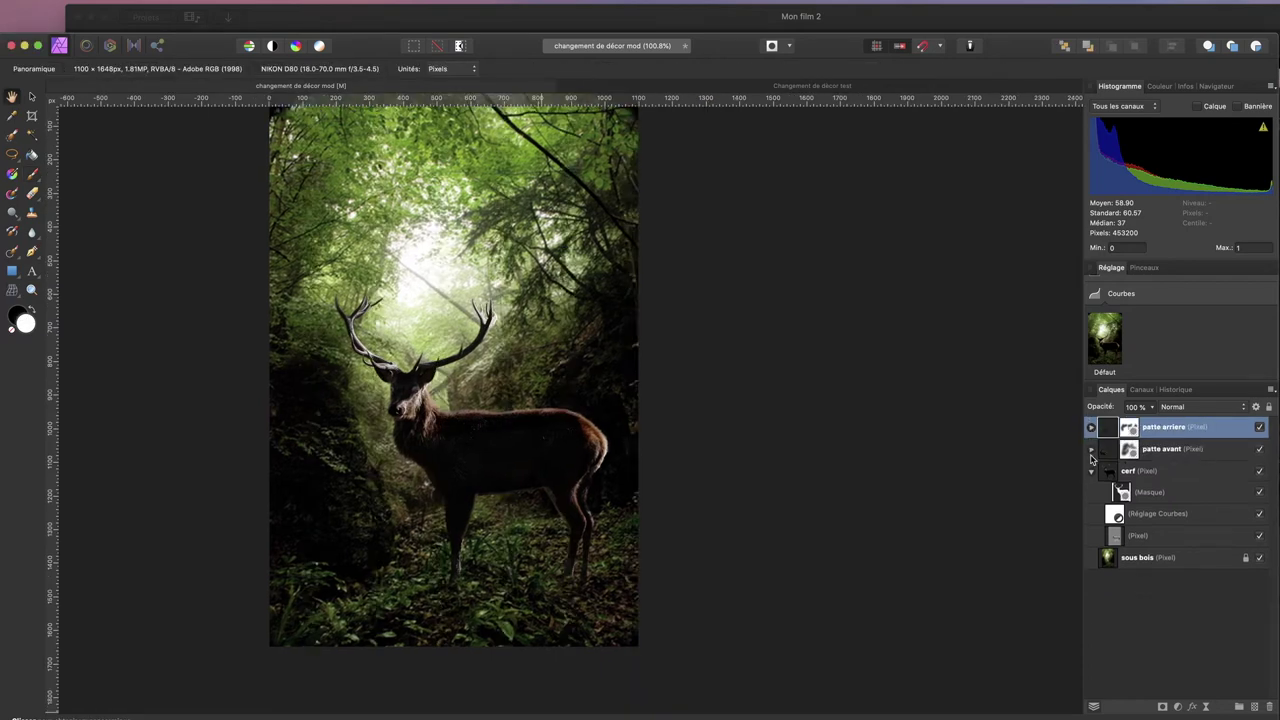
pyautogui.click(1091, 471)
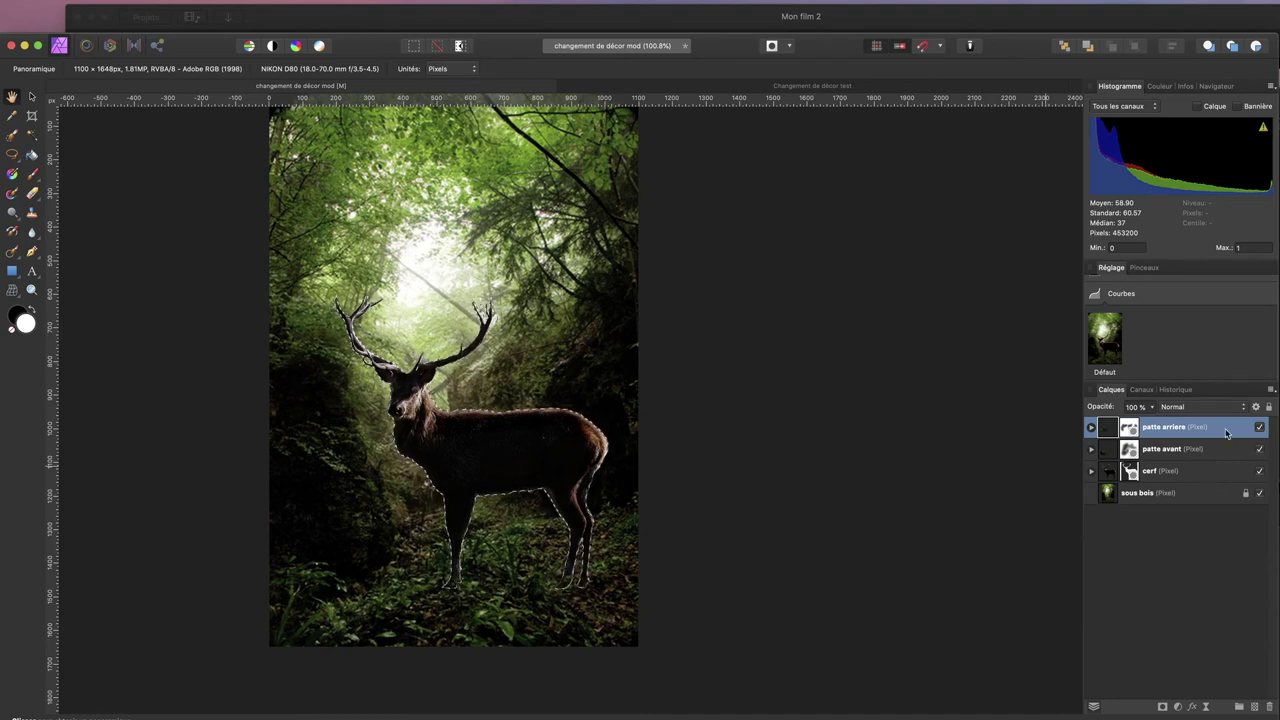
# Fill the deer-shaped selection with the custom colour black on a new pixel layer and place that layer directly below the cerf layer
pyautogui.click(1255, 708)
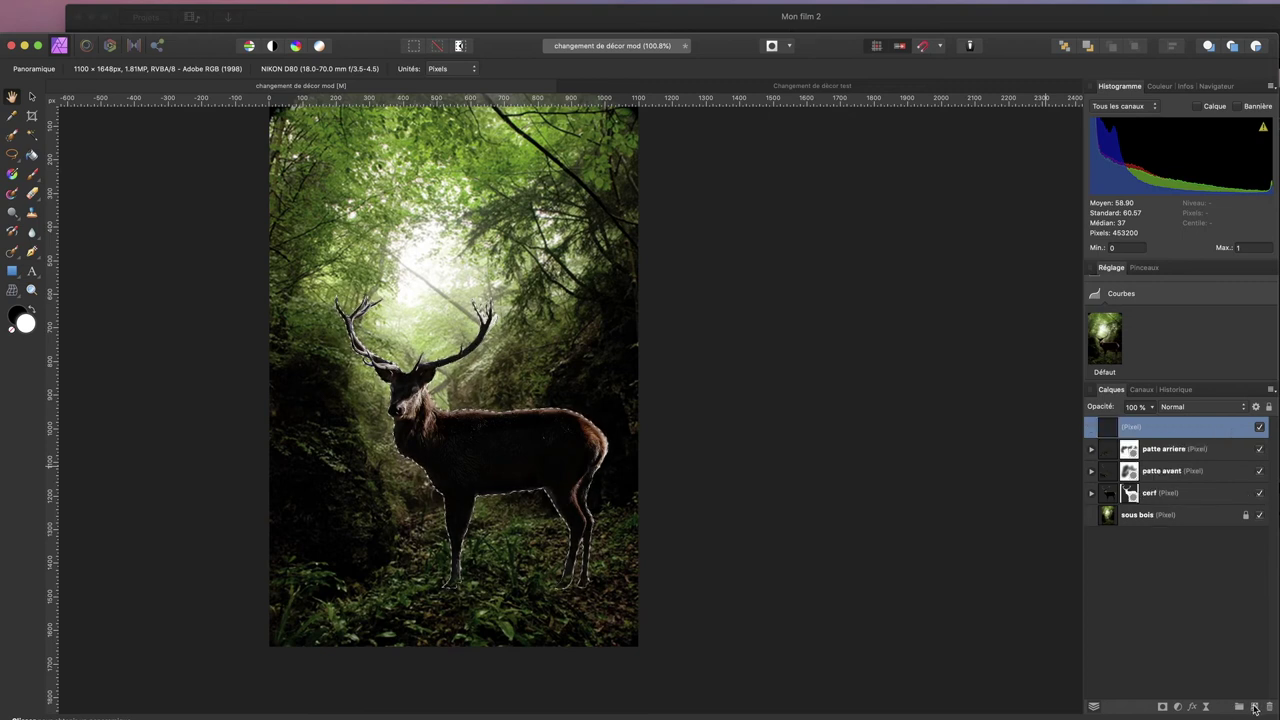
pyautogui.click(160, 7)
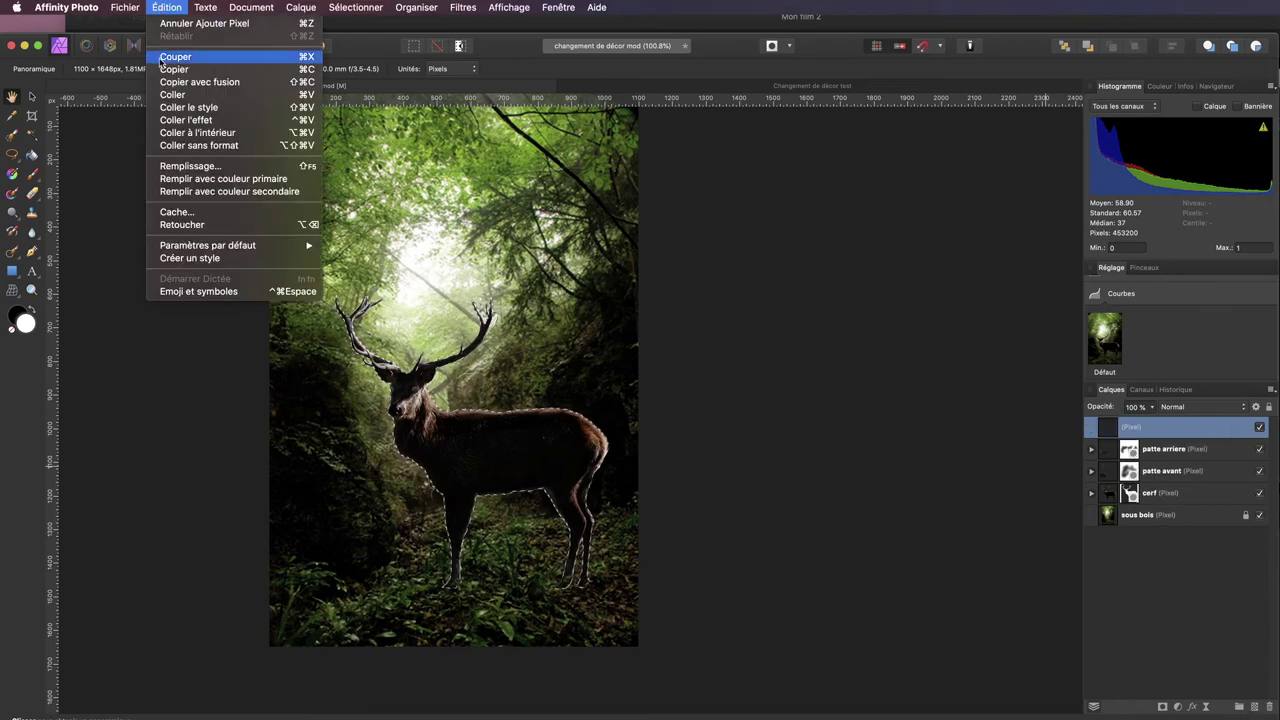
pyautogui.click(186, 166)
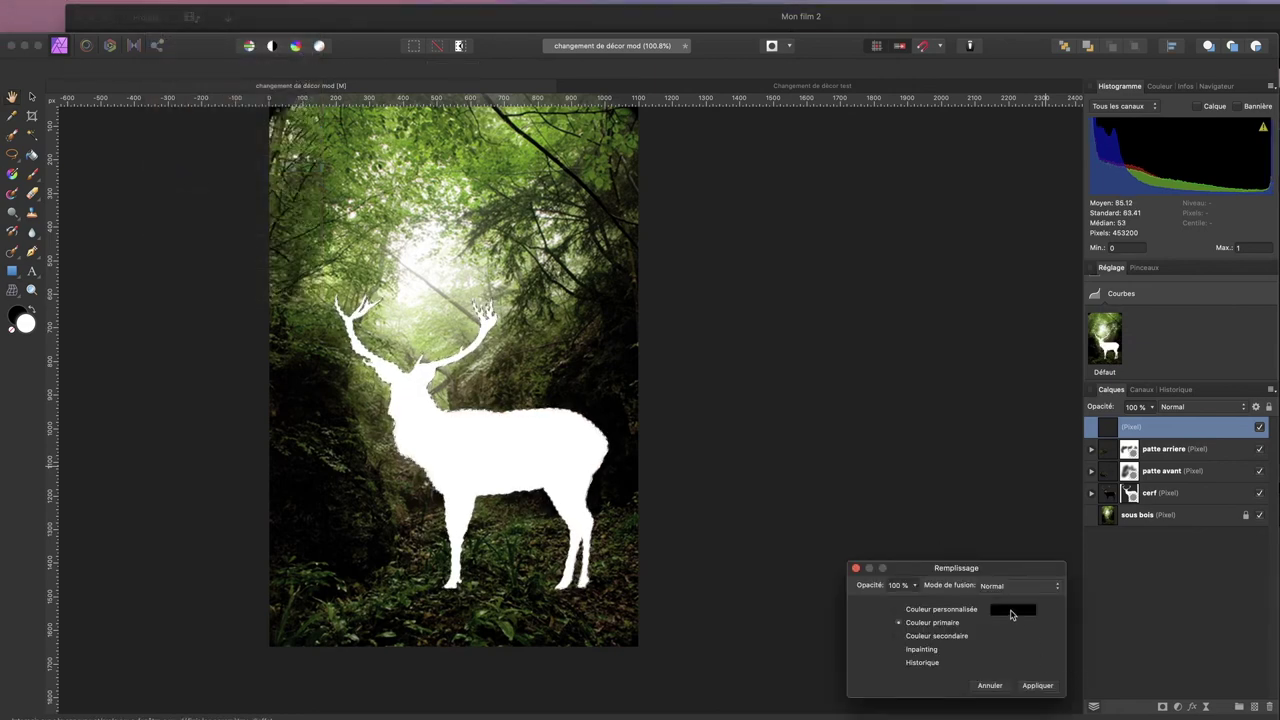
pyautogui.click(1011, 614)
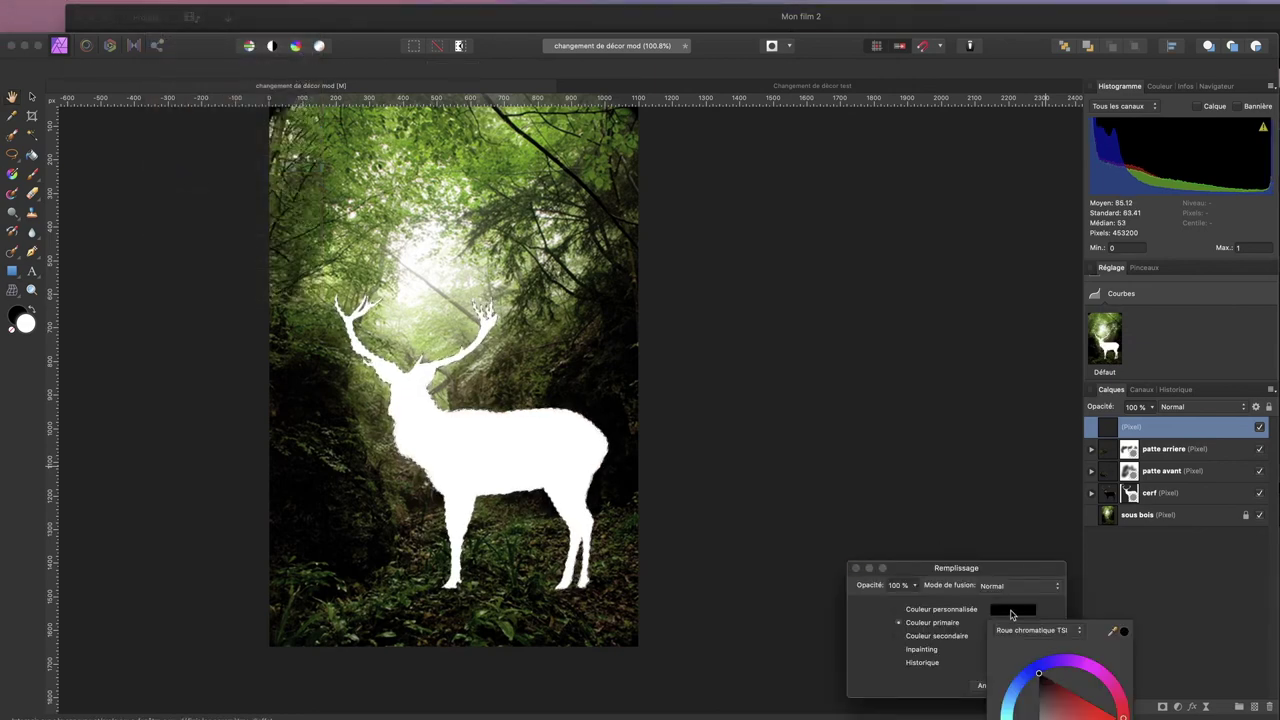
pyautogui.click(899, 610)
pyautogui.click(1038, 686)
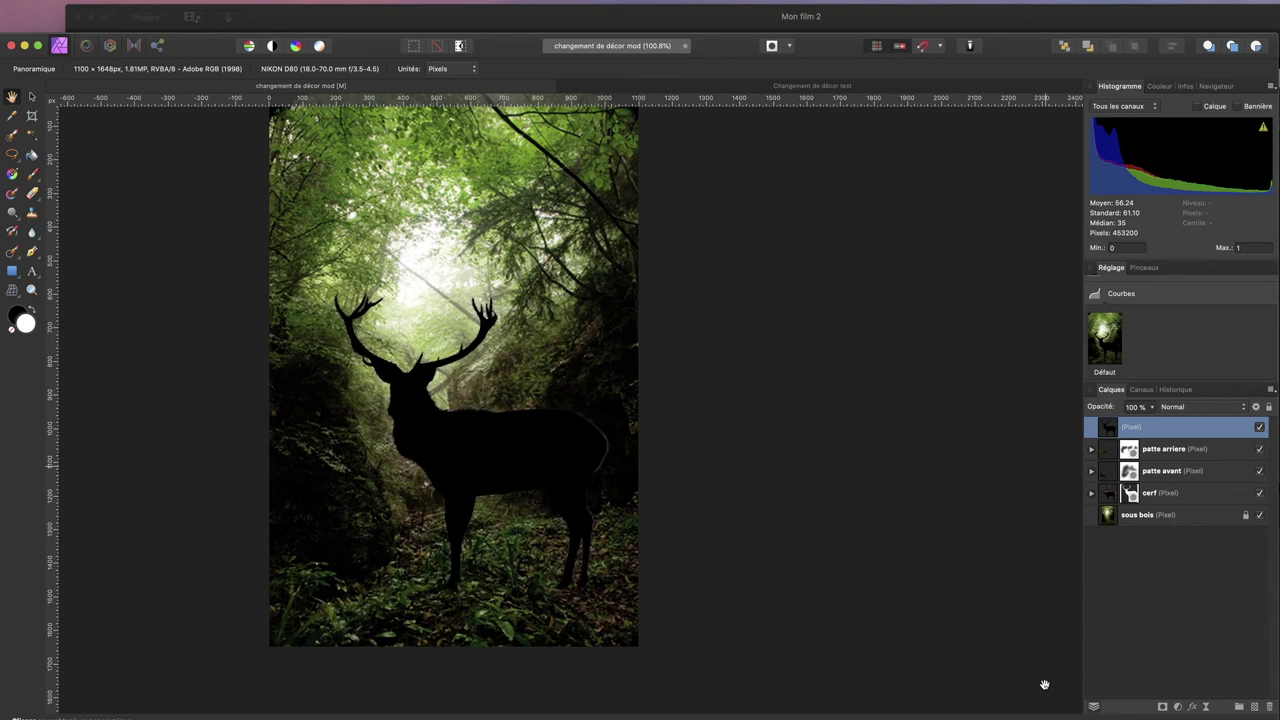
pyautogui.moveTo(1160, 427); pyautogui.dragTo(1105, 508)
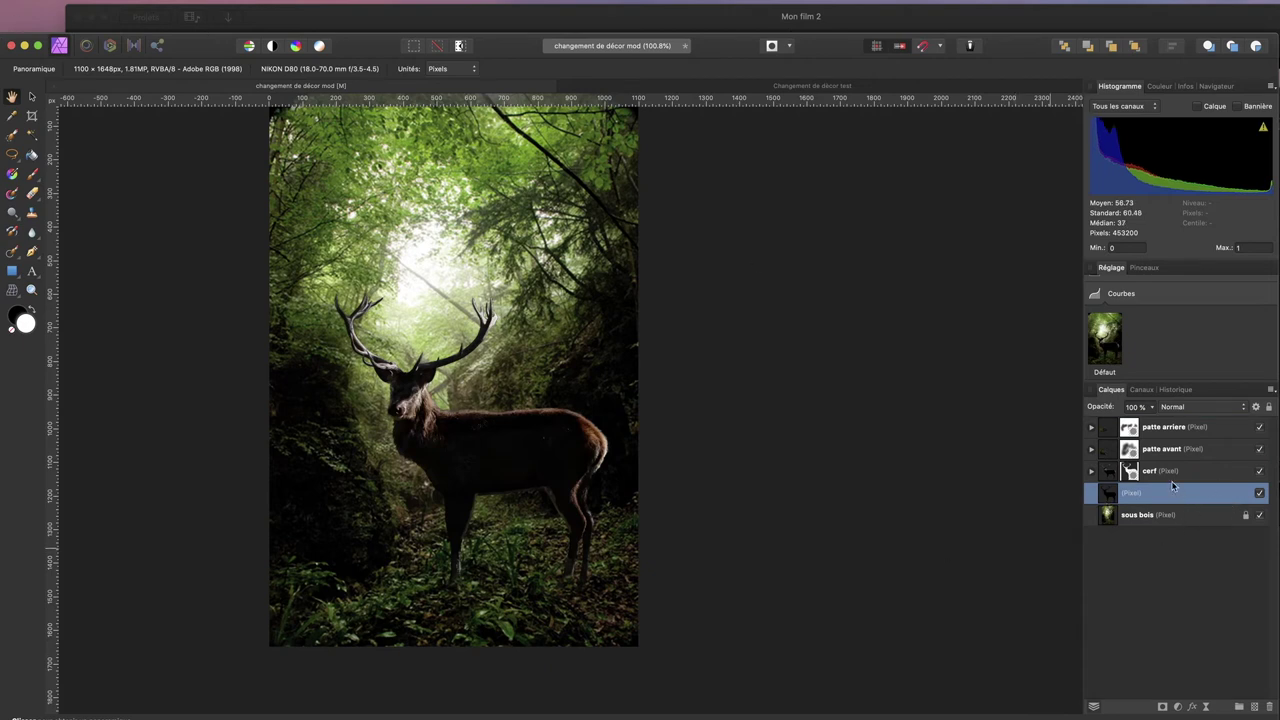
# Flip the black deer silhouette vertically below the hooves and squash it into a low shadow starting at the deer's feet
pyautogui.click(33, 98)
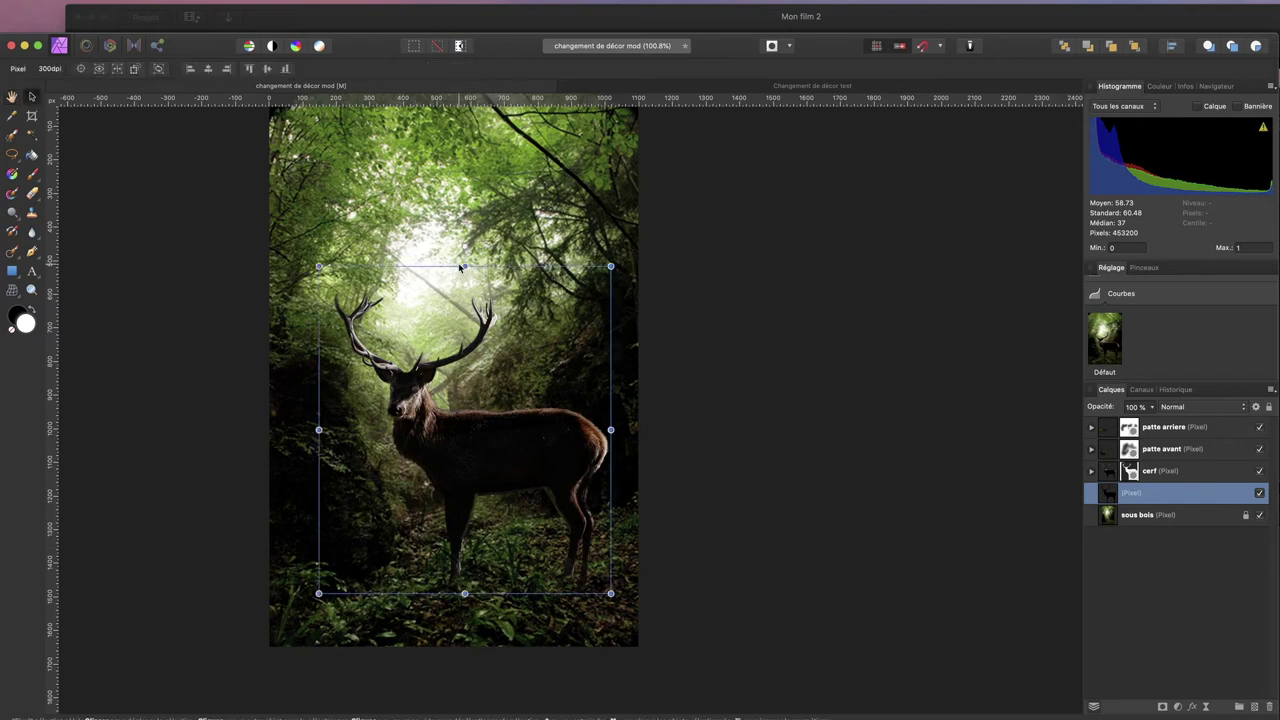
pyautogui.moveTo(464, 264); pyautogui.dragTo(469, 690)
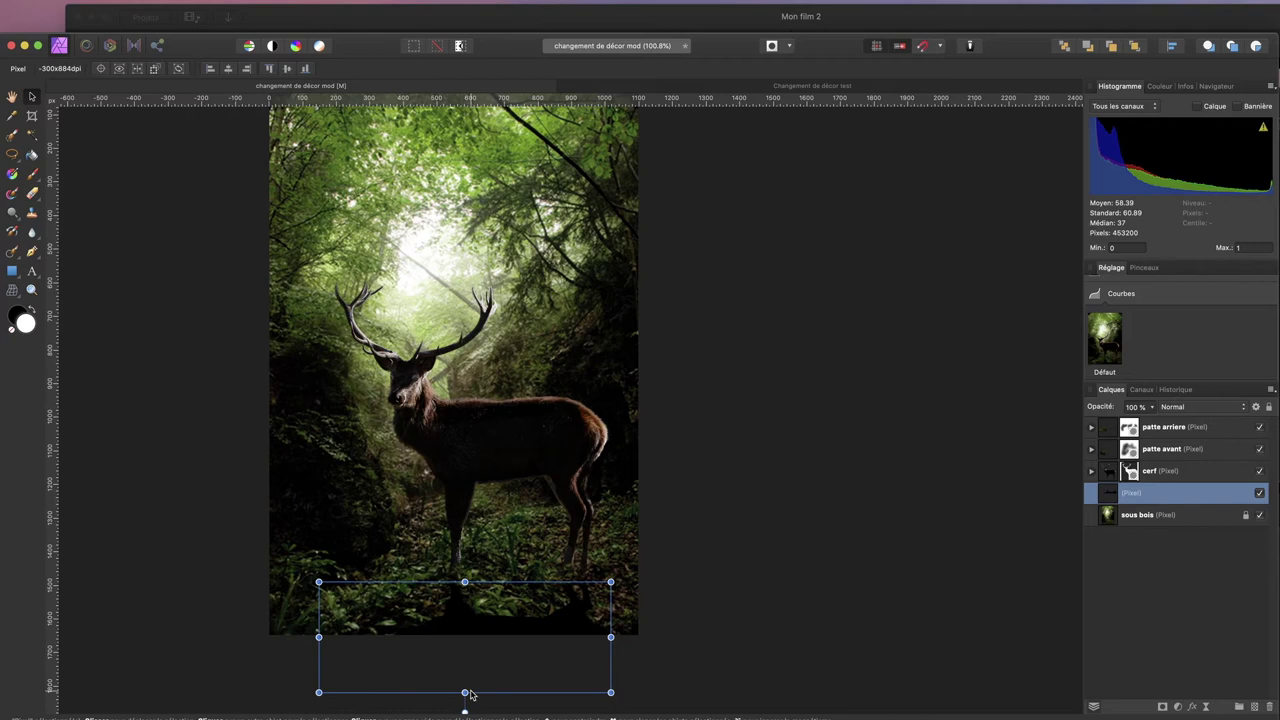
pyautogui.moveTo(464, 582); pyautogui.dragTo(464, 577)
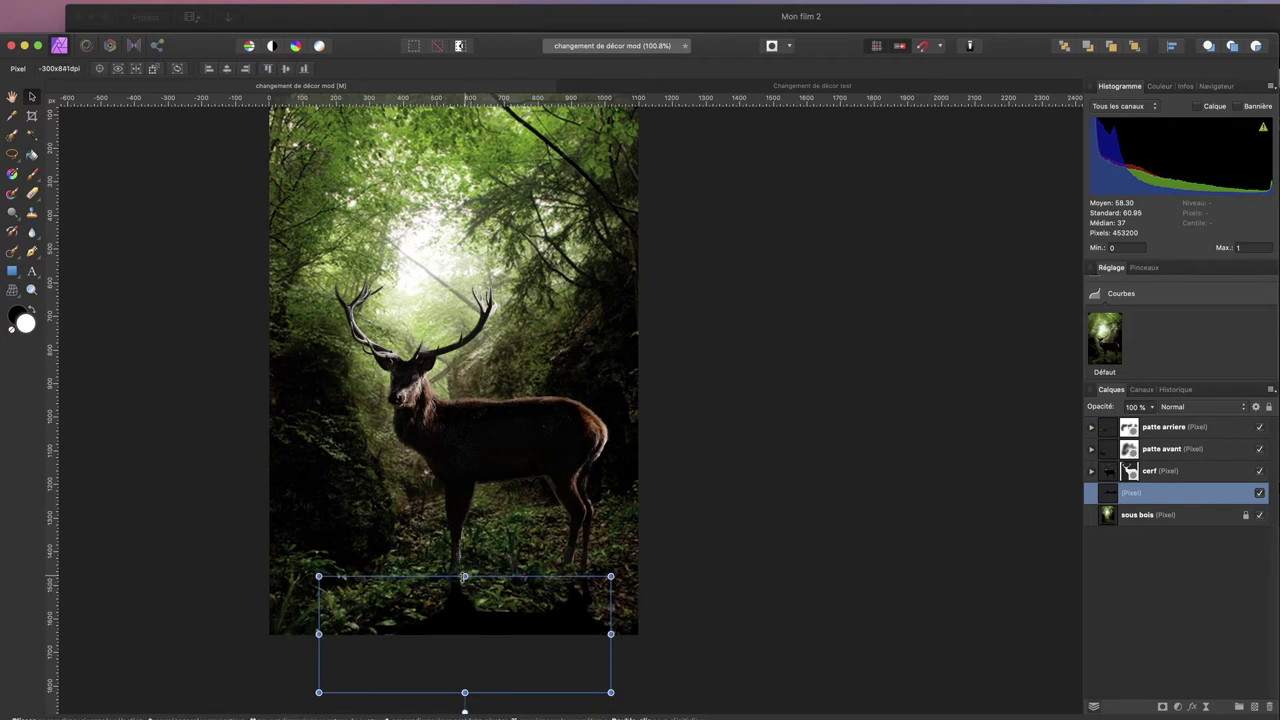
# Move the shadow layer above all others and mesh-warp its upper corners so the shadow's feet meet the deer's hooves
pyautogui.click(12, 291)
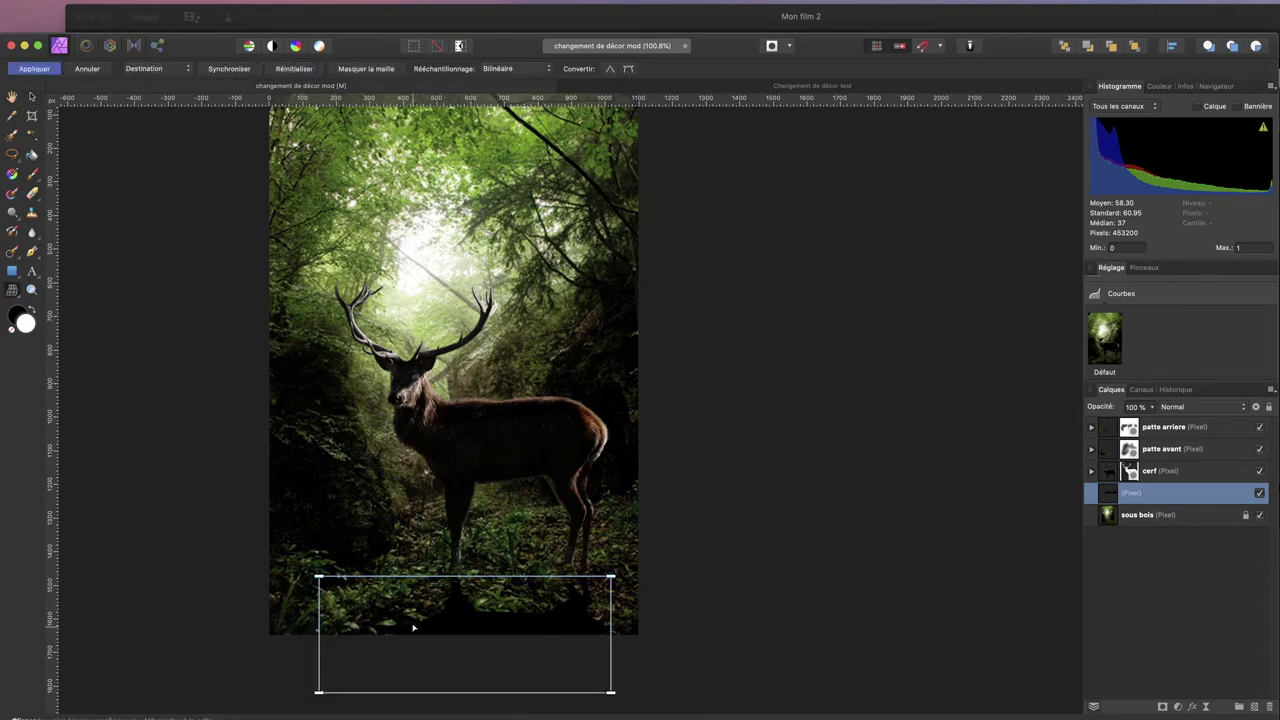
pyautogui.scroll(6, 466, 570)
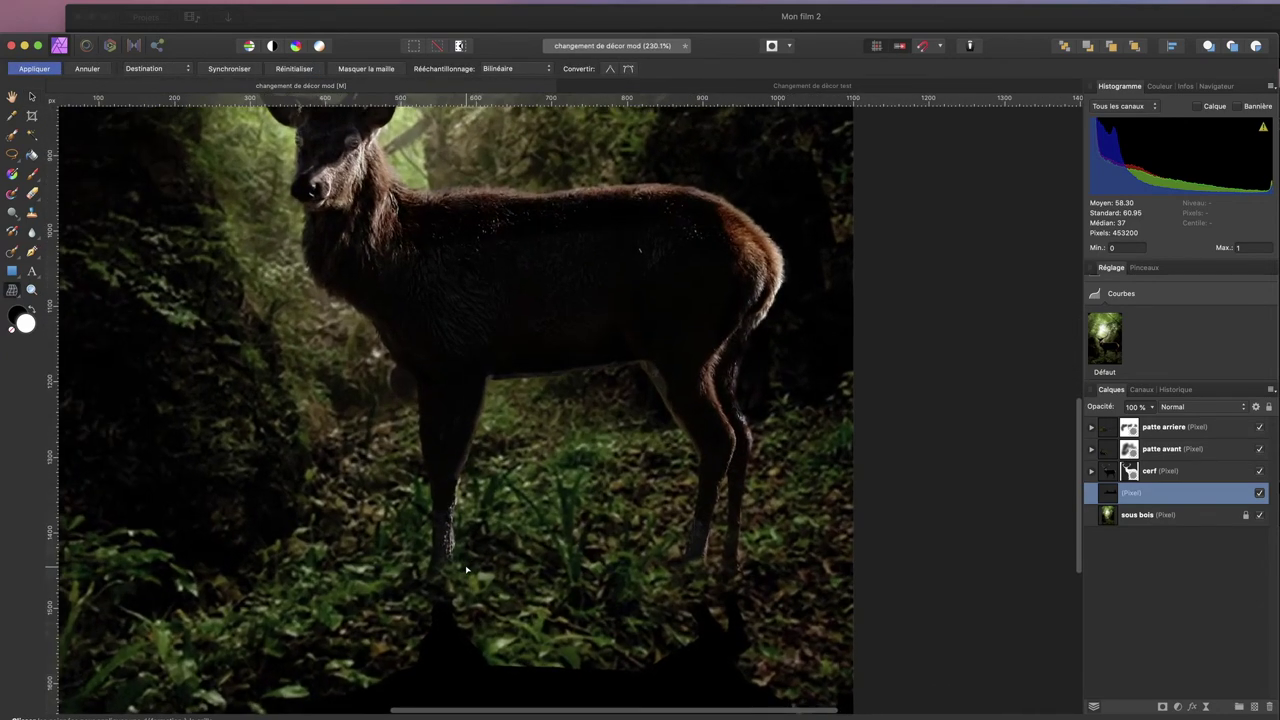
pyautogui.hscroll(-5, 479, 568)
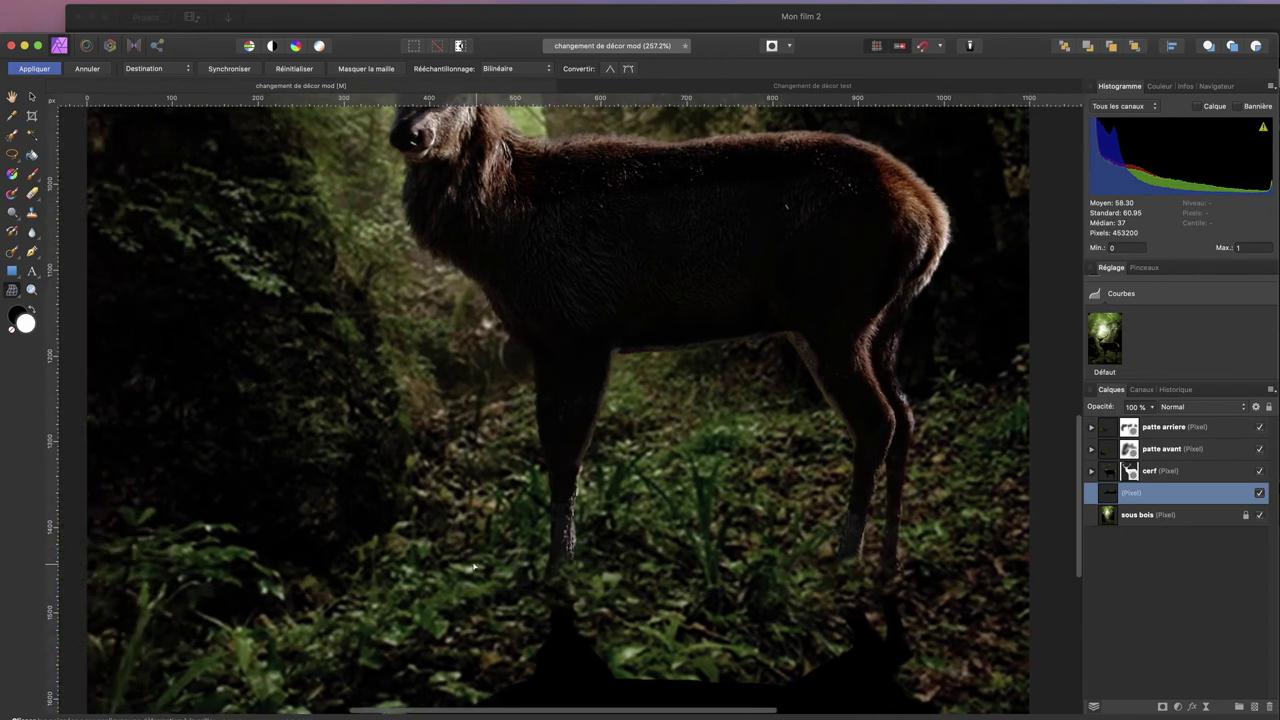
pyautogui.moveTo(220, 592); pyautogui.dragTo(217, 552)
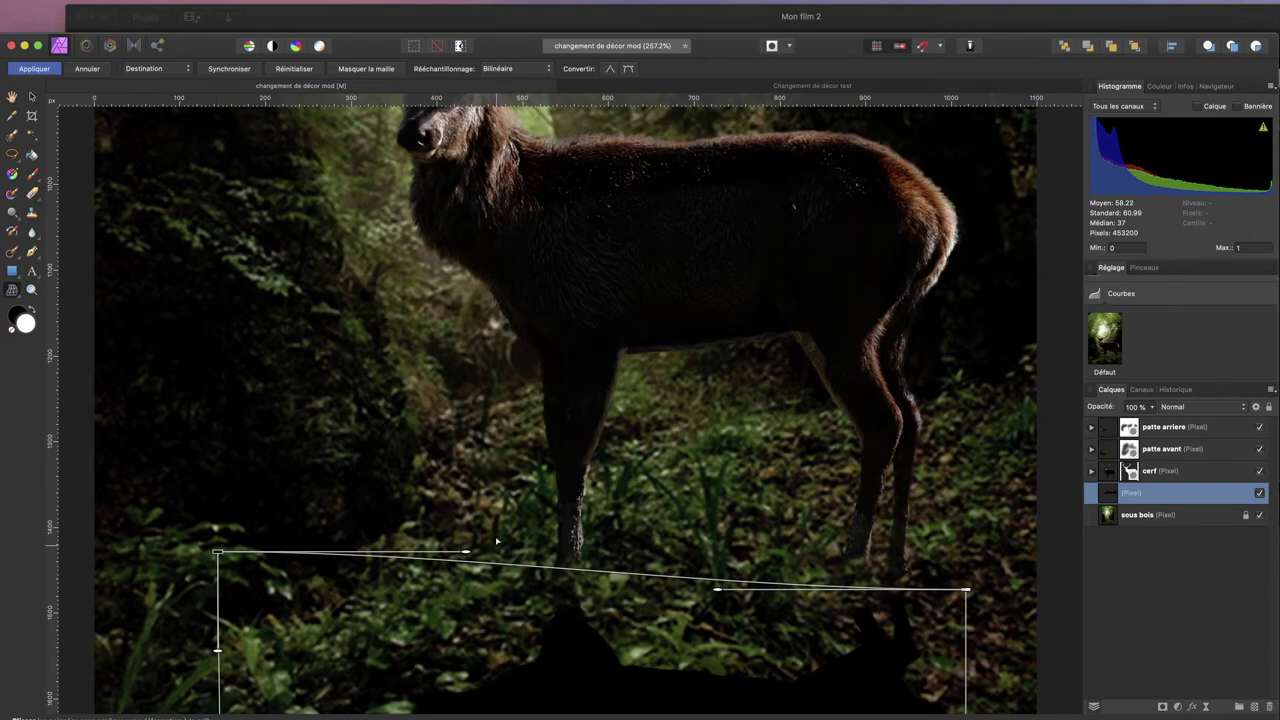
pyautogui.moveTo(1133, 488); pyautogui.dragTo(1128, 423)
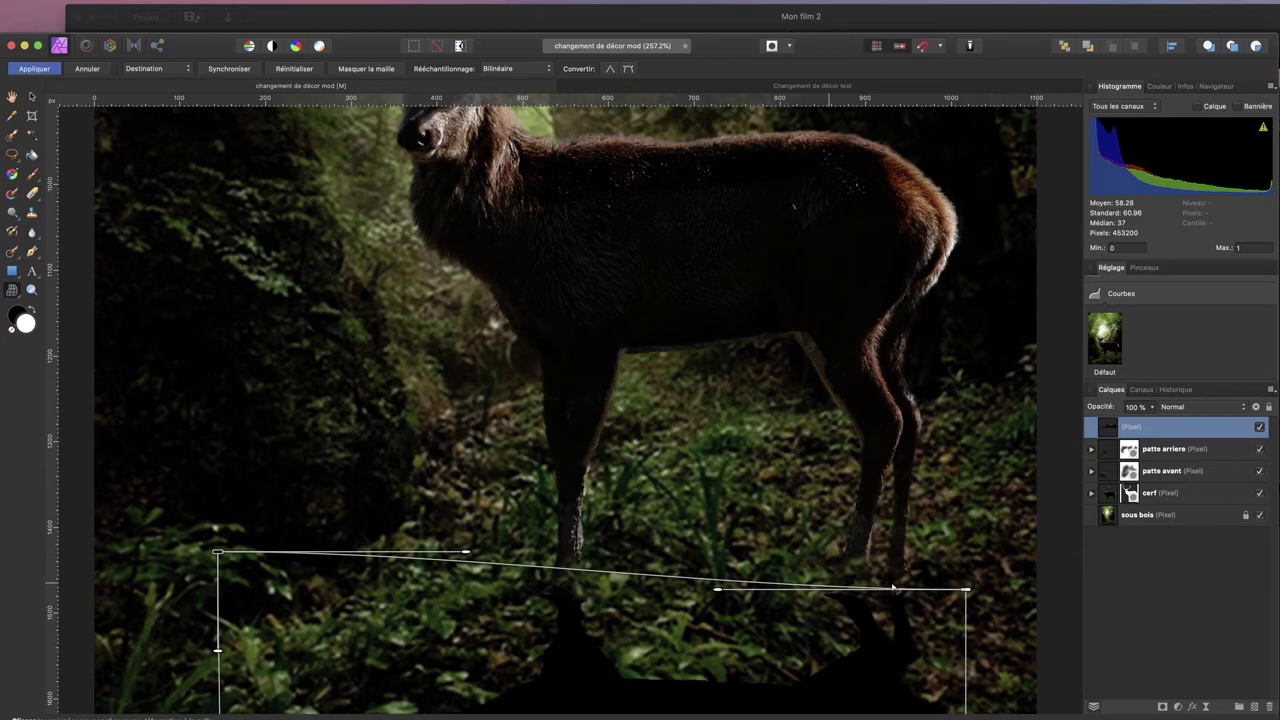
pyautogui.moveTo(966, 591); pyautogui.dragTo(963, 573)
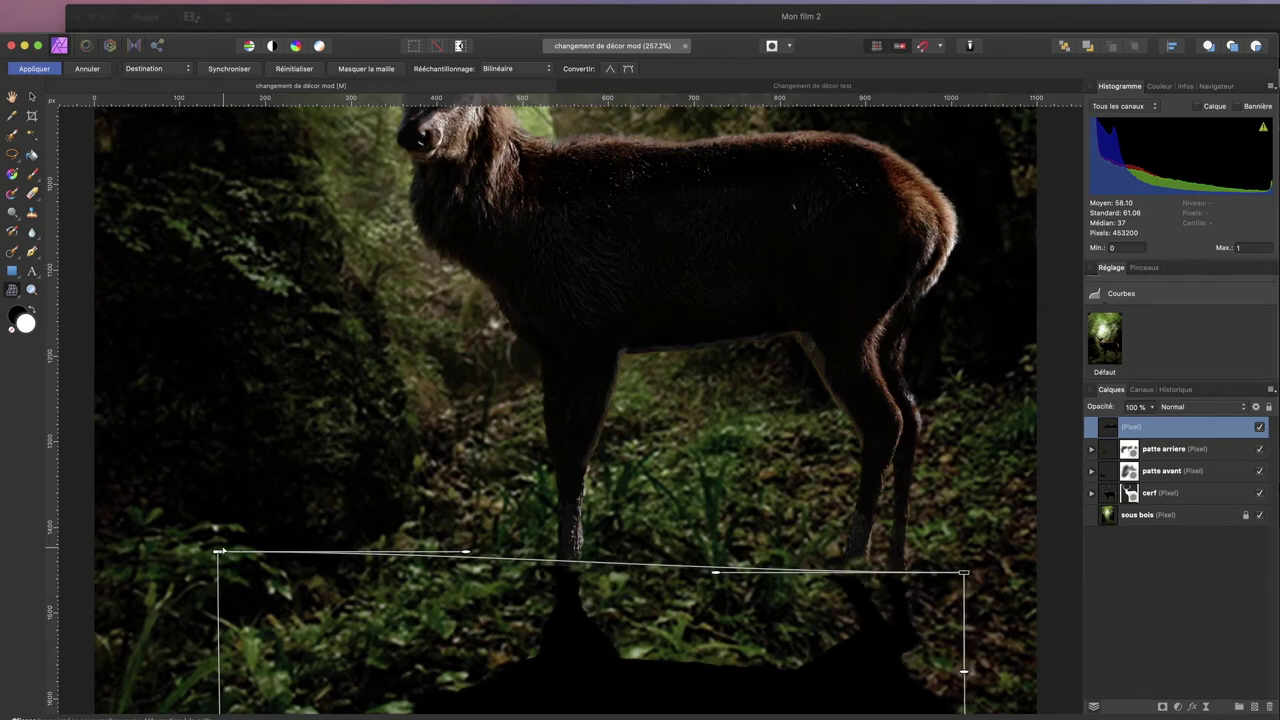
pyautogui.moveTo(220, 551); pyautogui.dragTo(240, 549)
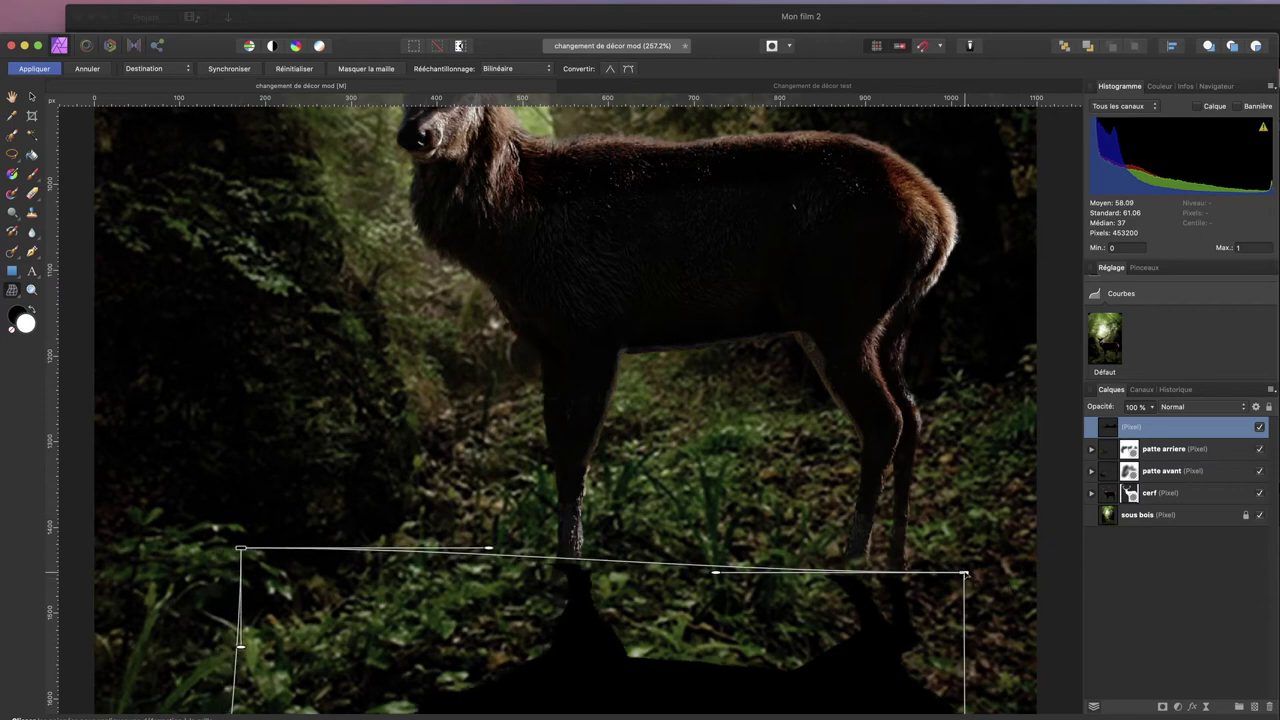
pyautogui.moveTo(963, 574); pyautogui.dragTo(969, 571)
# Pull the warp mesh's two lower corners outward and down, bend its side edges outward, and apply the warp
pyautogui.scroll(-10, 969, 571)
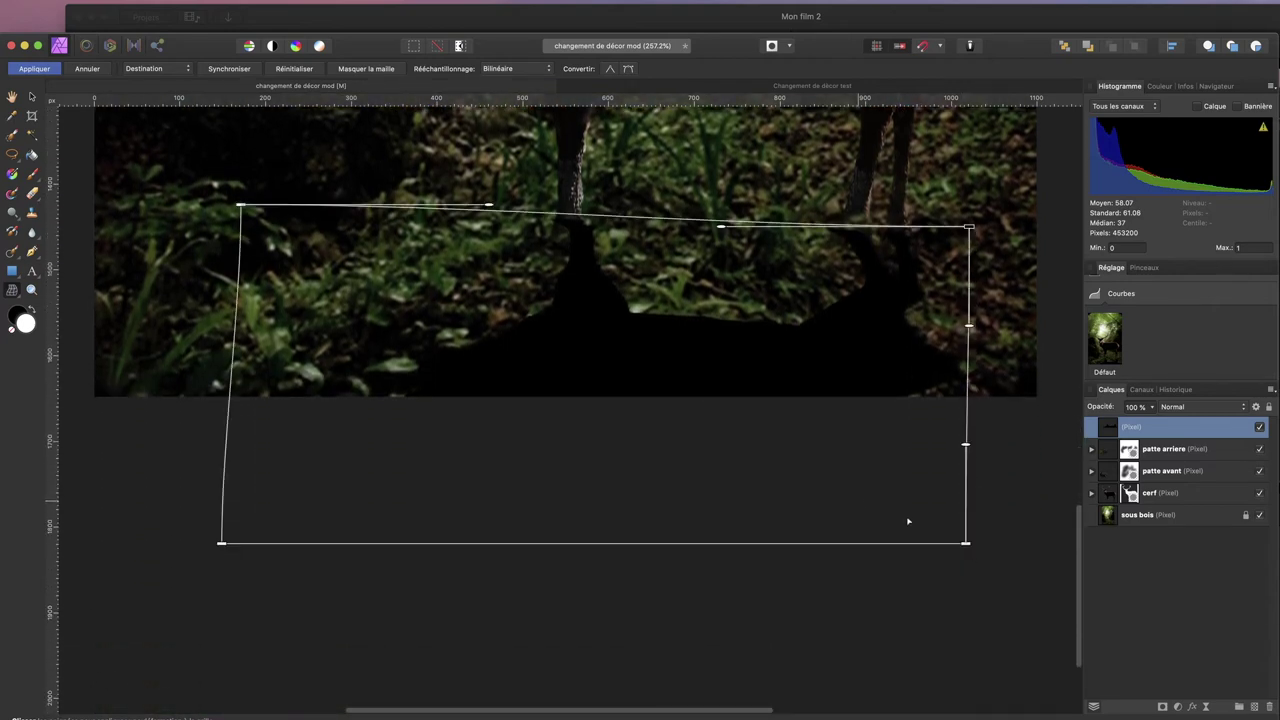
pyautogui.hscroll(1, 964, 542)
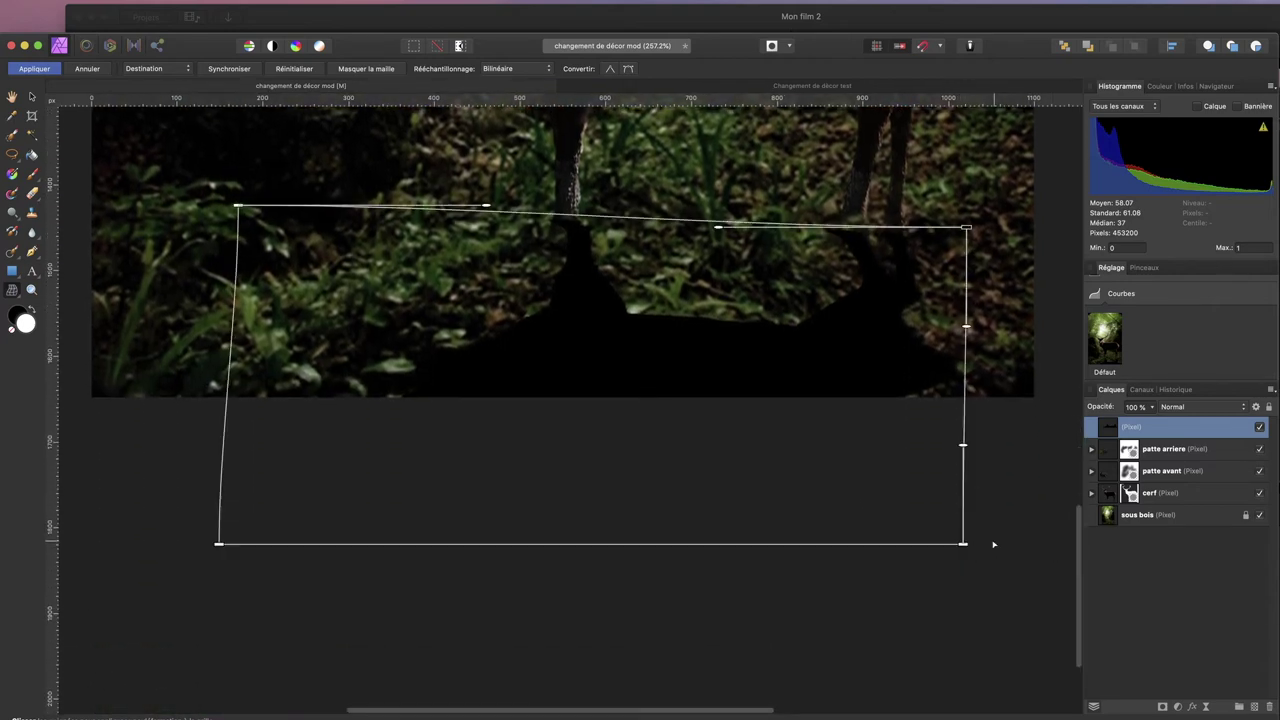
pyautogui.moveTo(965, 546); pyautogui.dragTo(1175, 660)
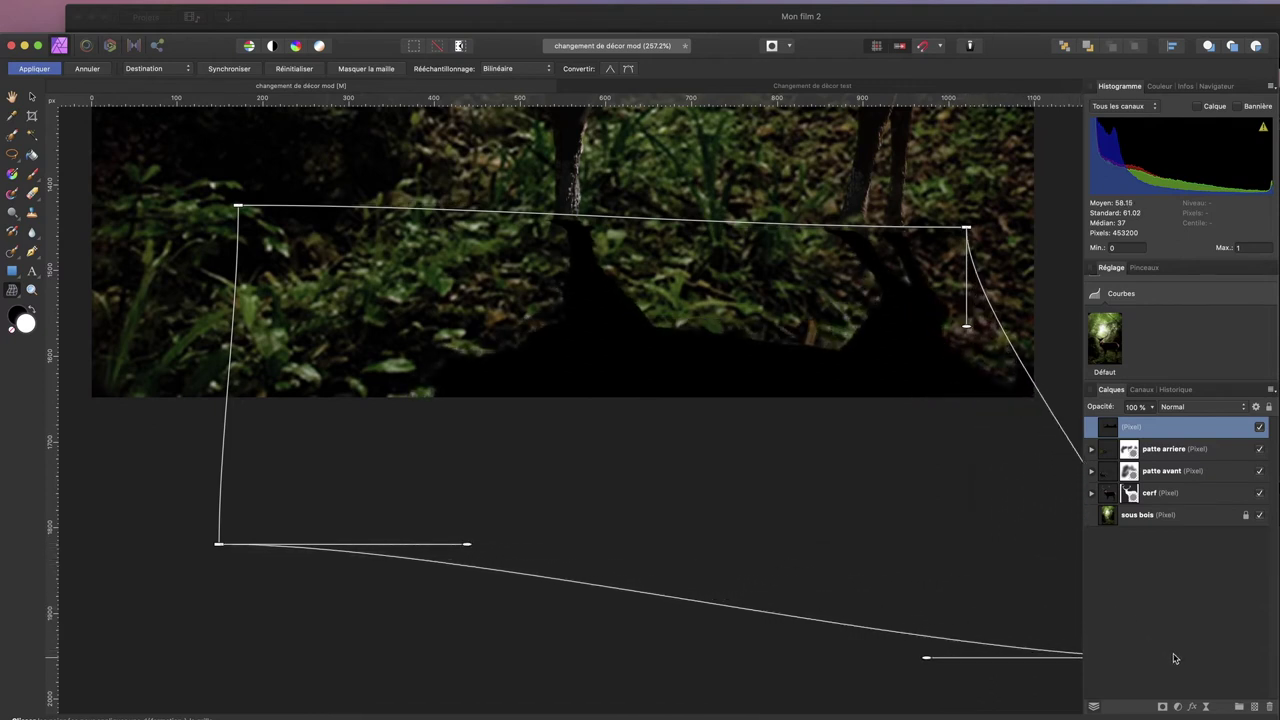
pyautogui.moveTo(213, 545); pyautogui.dragTo(65, 678)
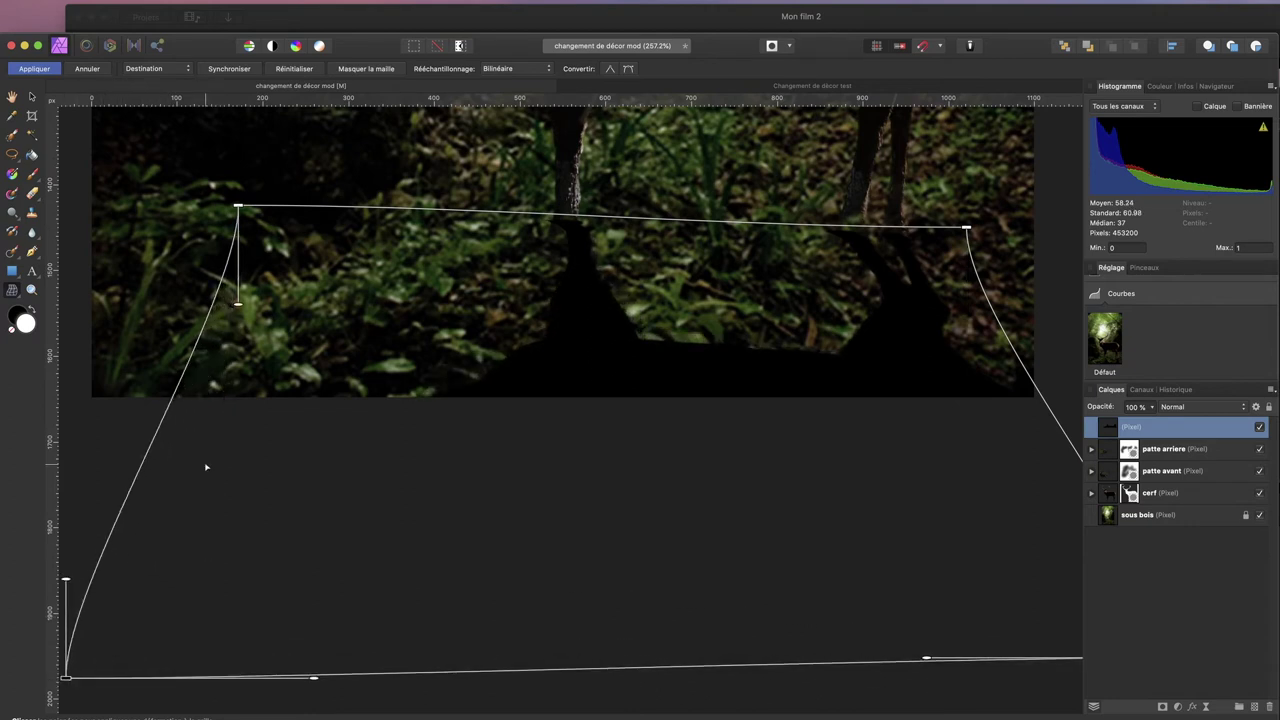
pyautogui.moveTo(238, 305); pyautogui.dragTo(174, 297)
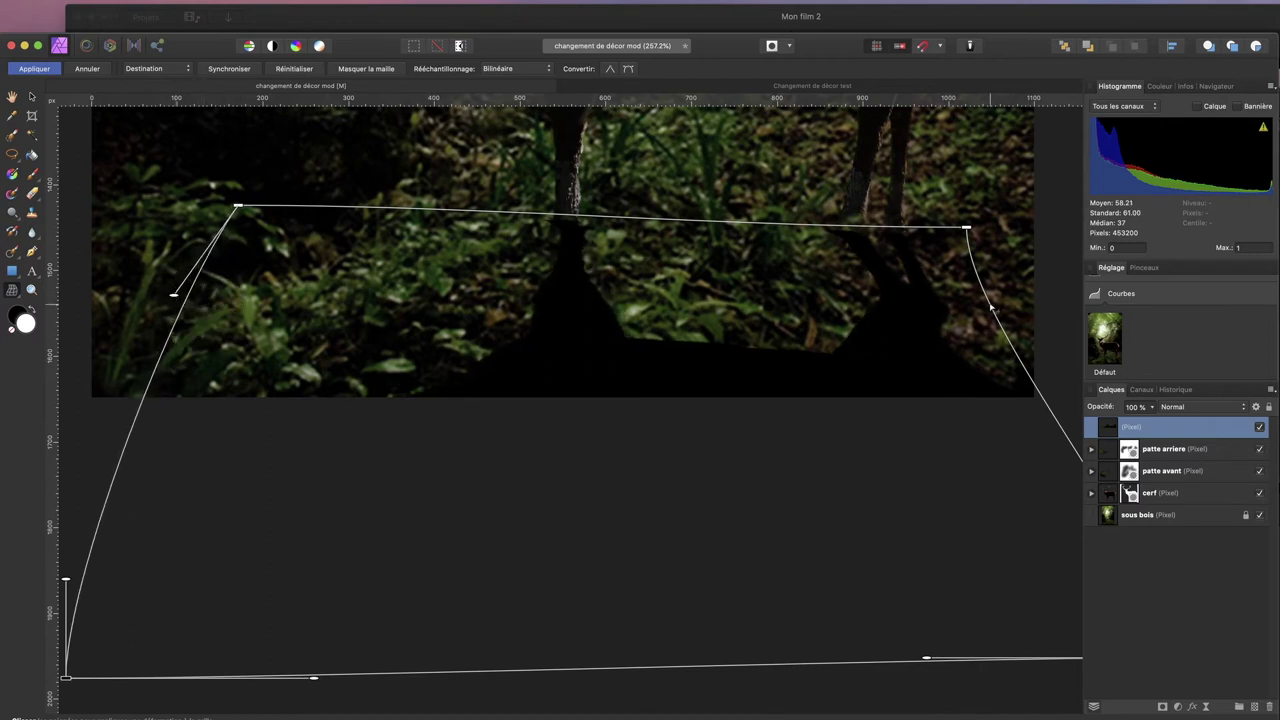
pyautogui.moveTo(993, 309); pyautogui.dragTo(997, 311)
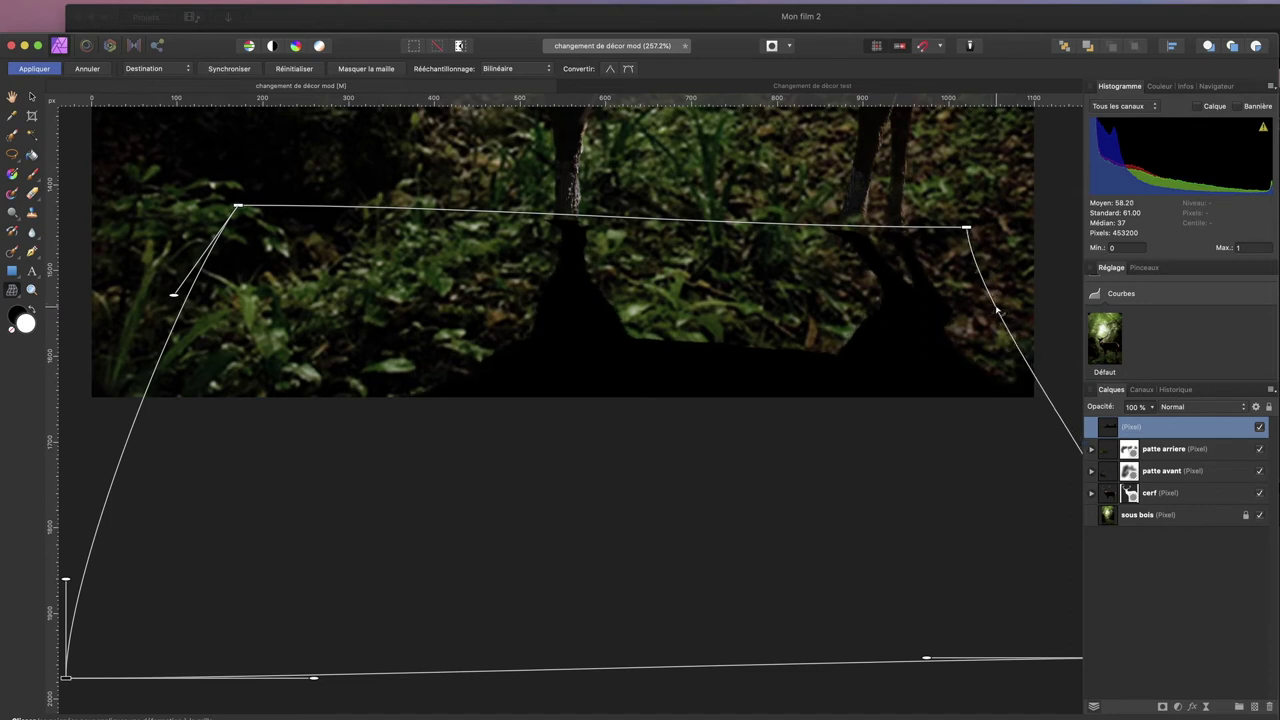
pyautogui.scroll(3, 1012, 303)
pyautogui.hscroll(-1, 1012, 303)
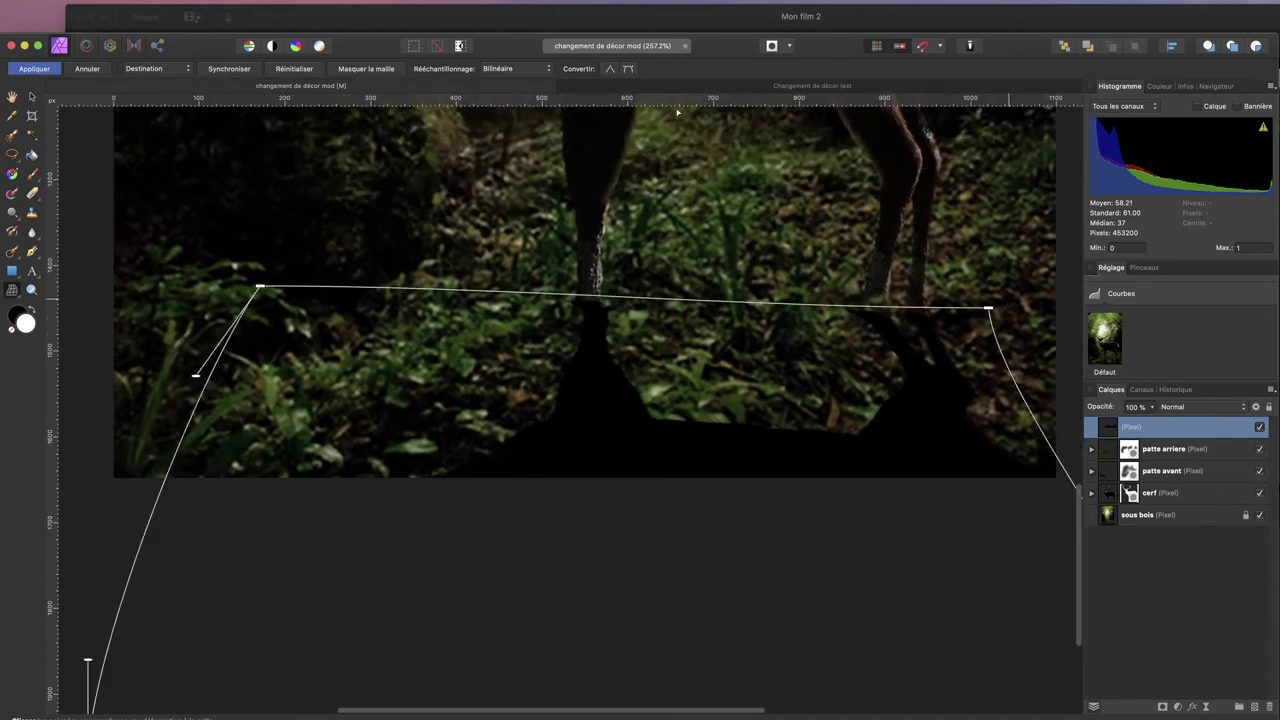
pyautogui.scroll(-5, 320, 229)
pyautogui.hscroll(-1, 320, 229)
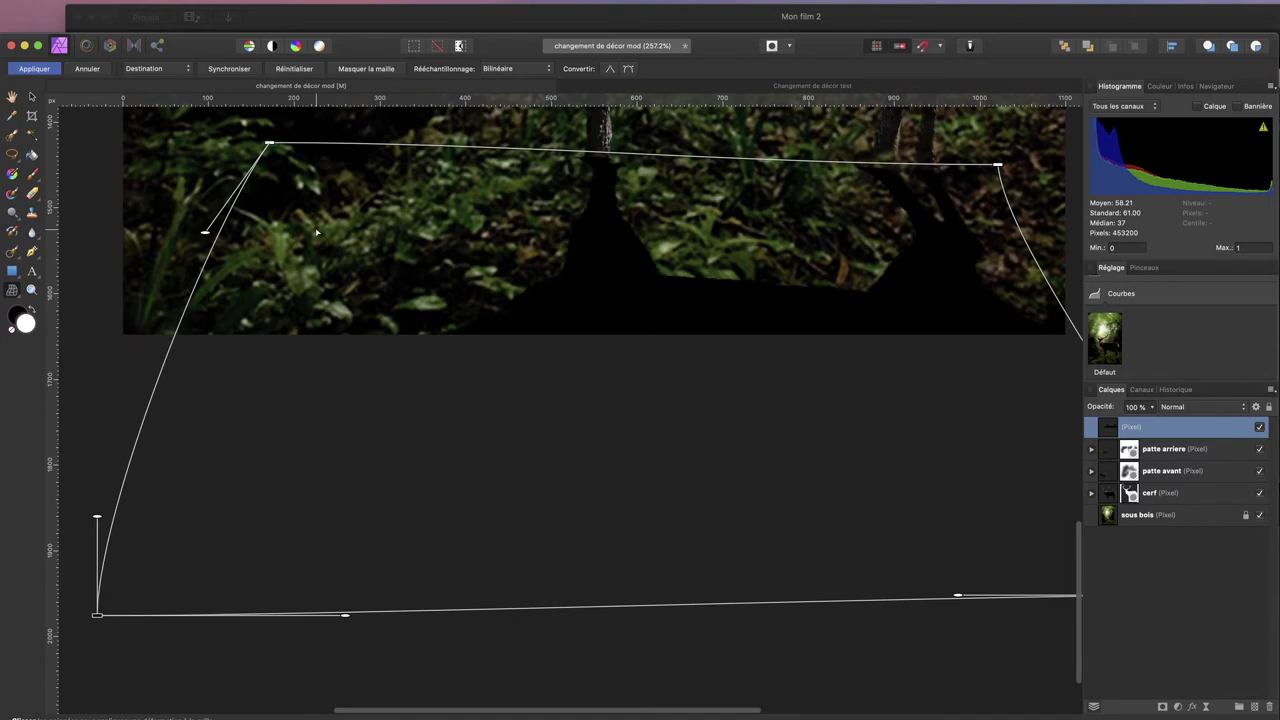
pyautogui.scroll(3, 316, 232)
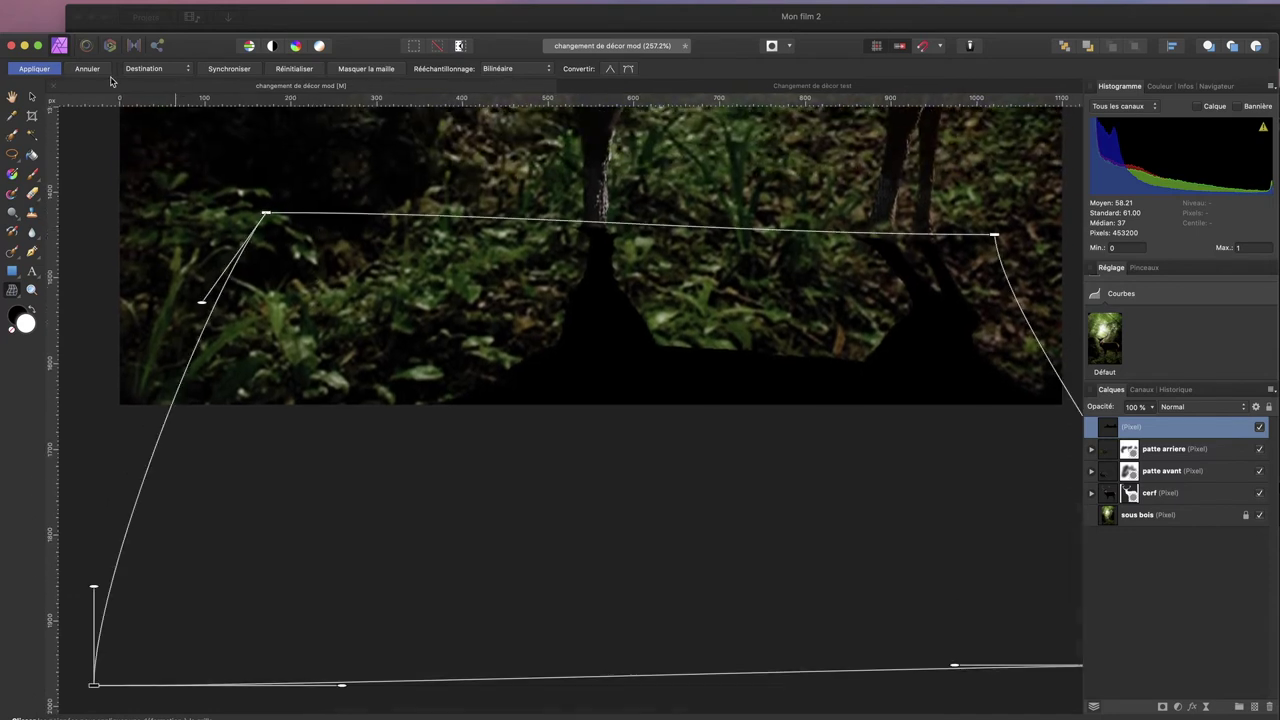
pyautogui.click(34, 69)
# Add a live Gaussian blur filter to the shadow layer with a radius of 19.9 px
pyautogui.scroll(3, 786, 451)
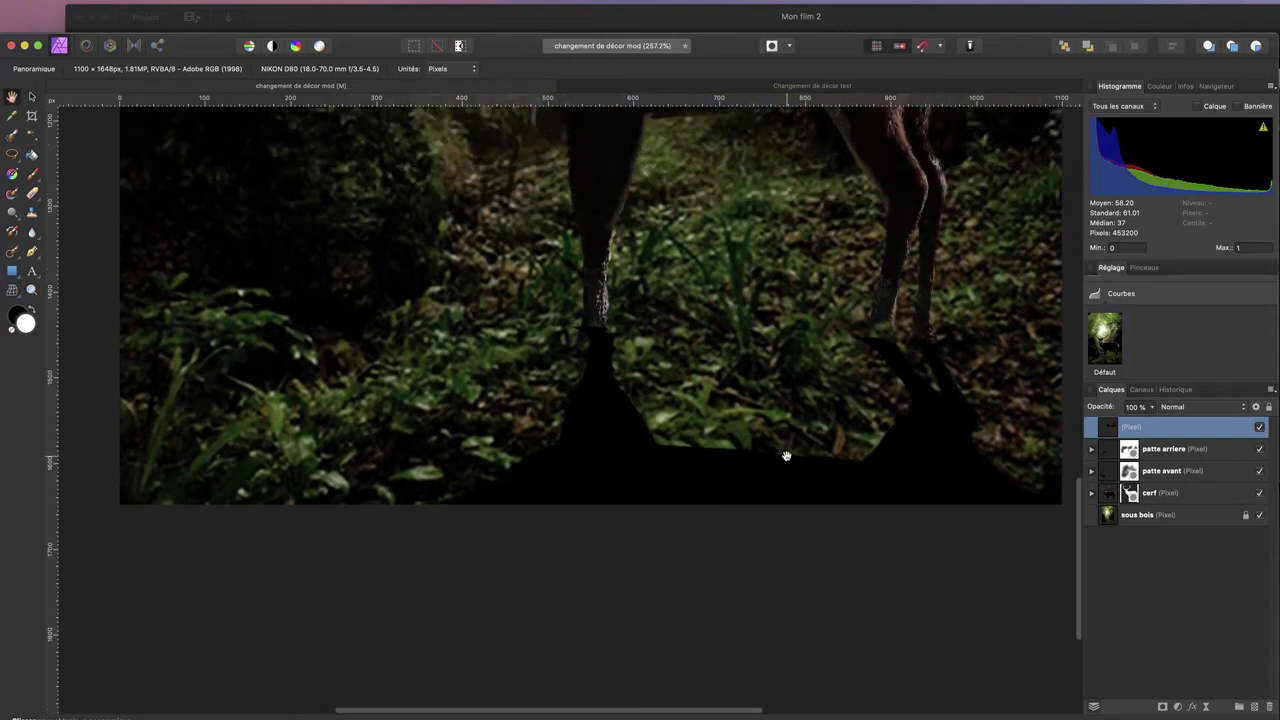
pyautogui.hscroll(5, 794, 375)
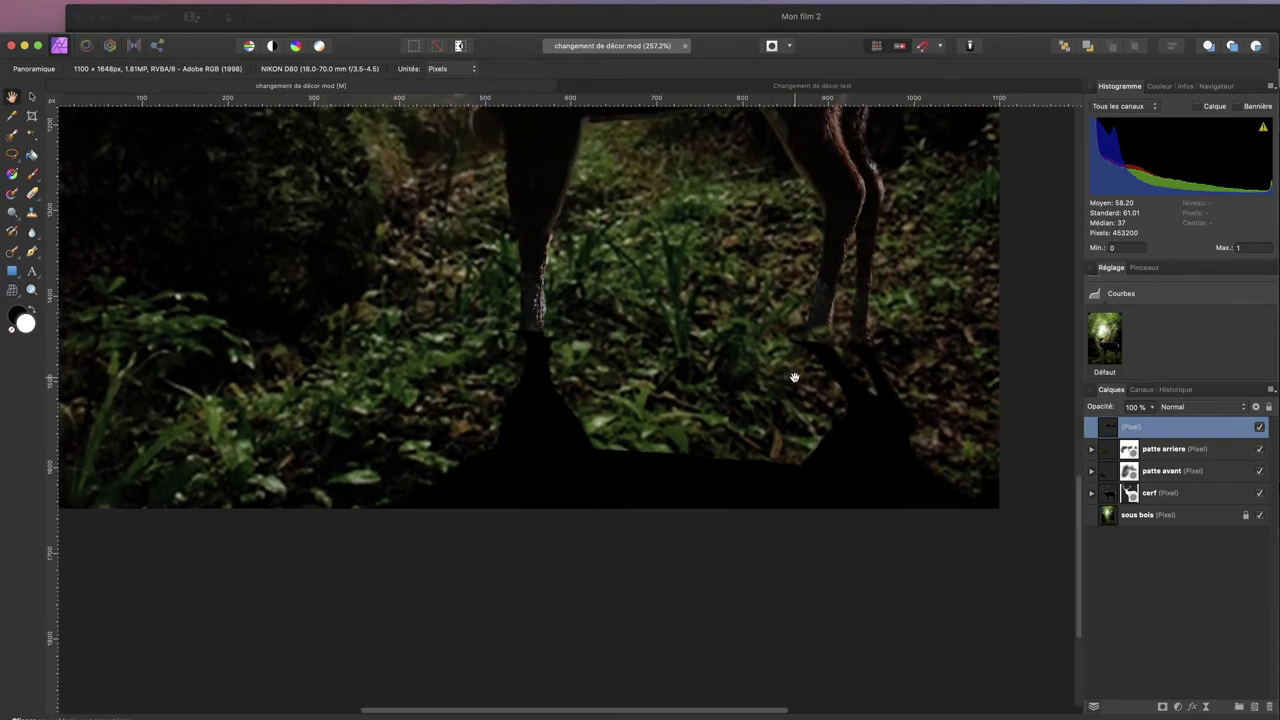
pyautogui.hscroll(2, 794, 375)
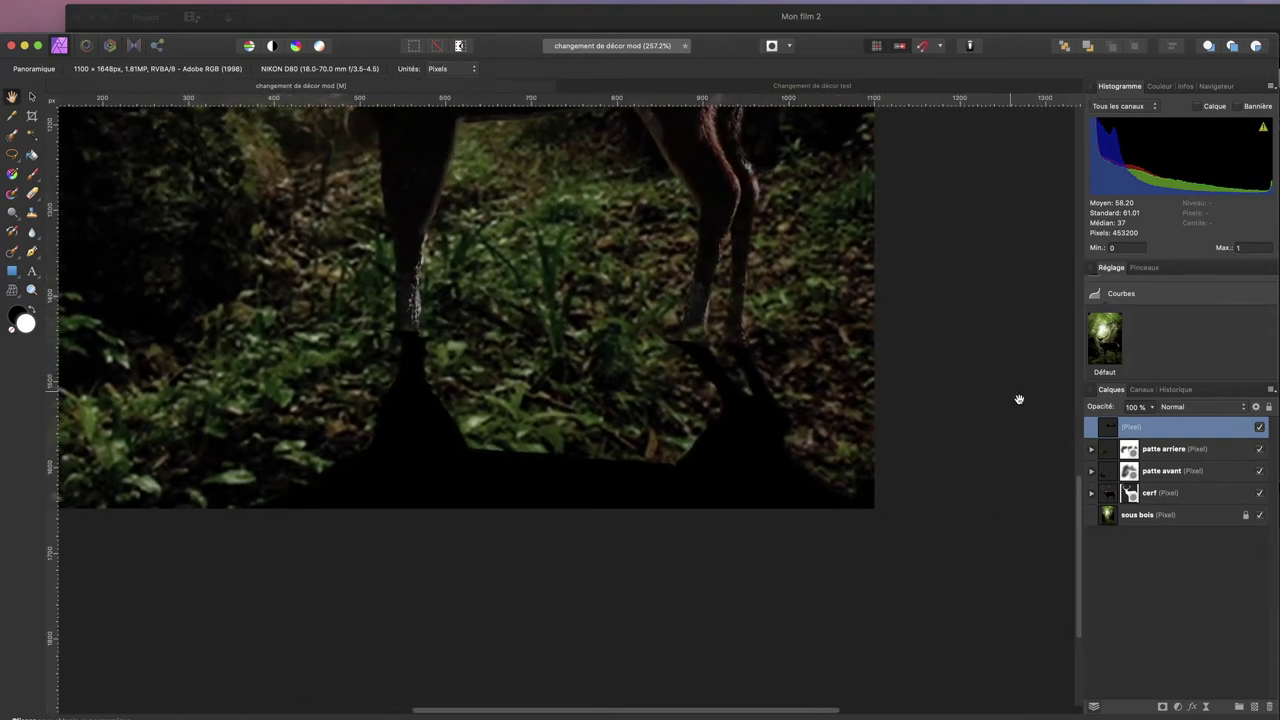
pyautogui.doubleClick(1140, 430)
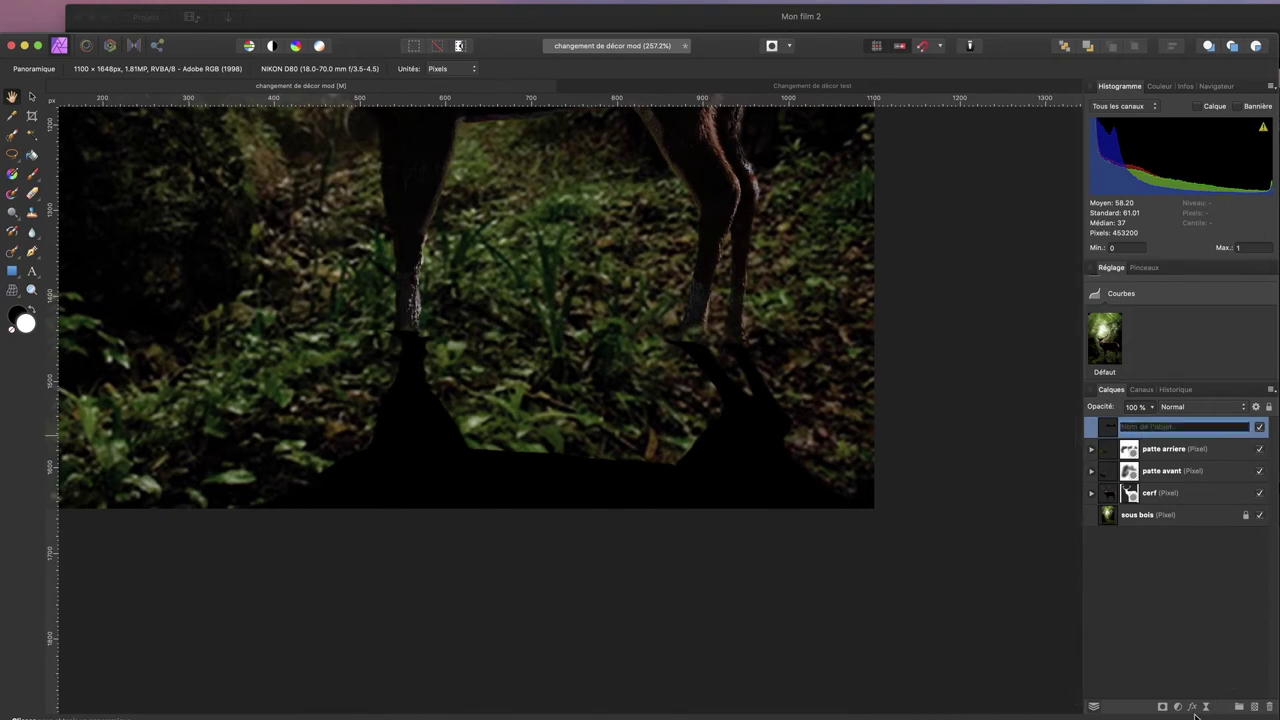
pyautogui.click(1206, 708)
pyautogui.click(1247, 714)
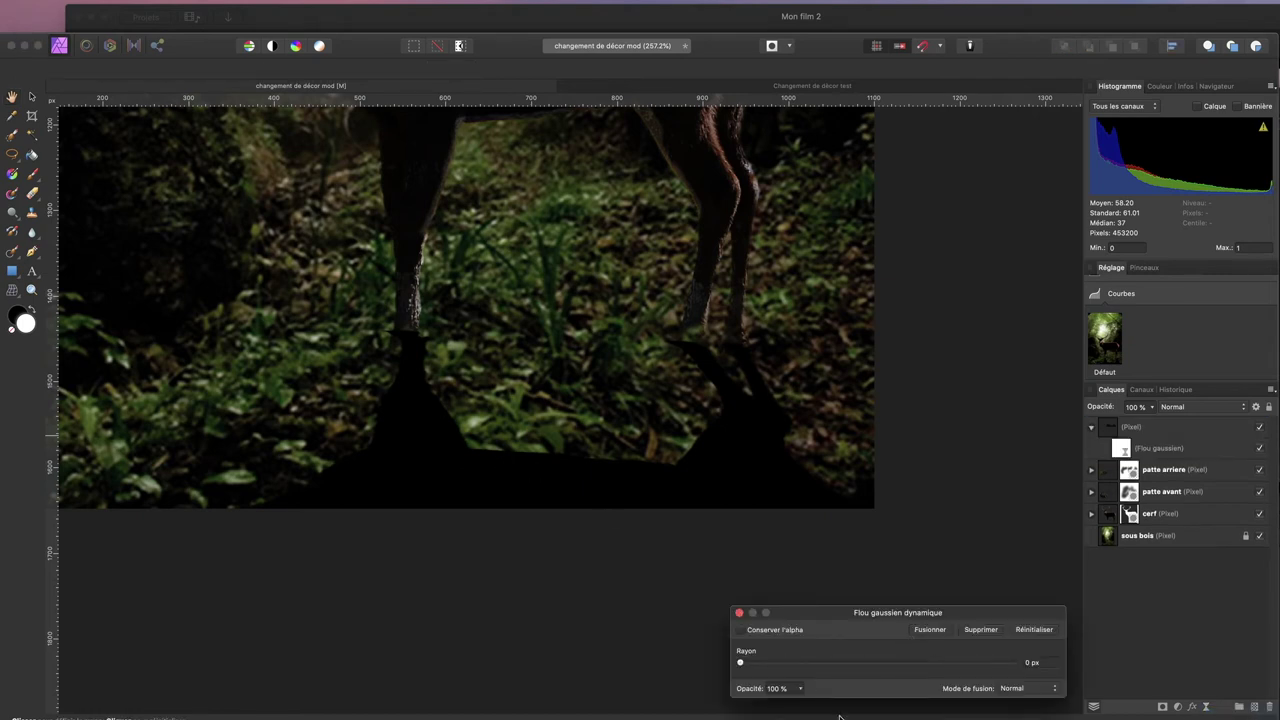
pyautogui.moveTo(744, 668); pyautogui.dragTo(872, 663)
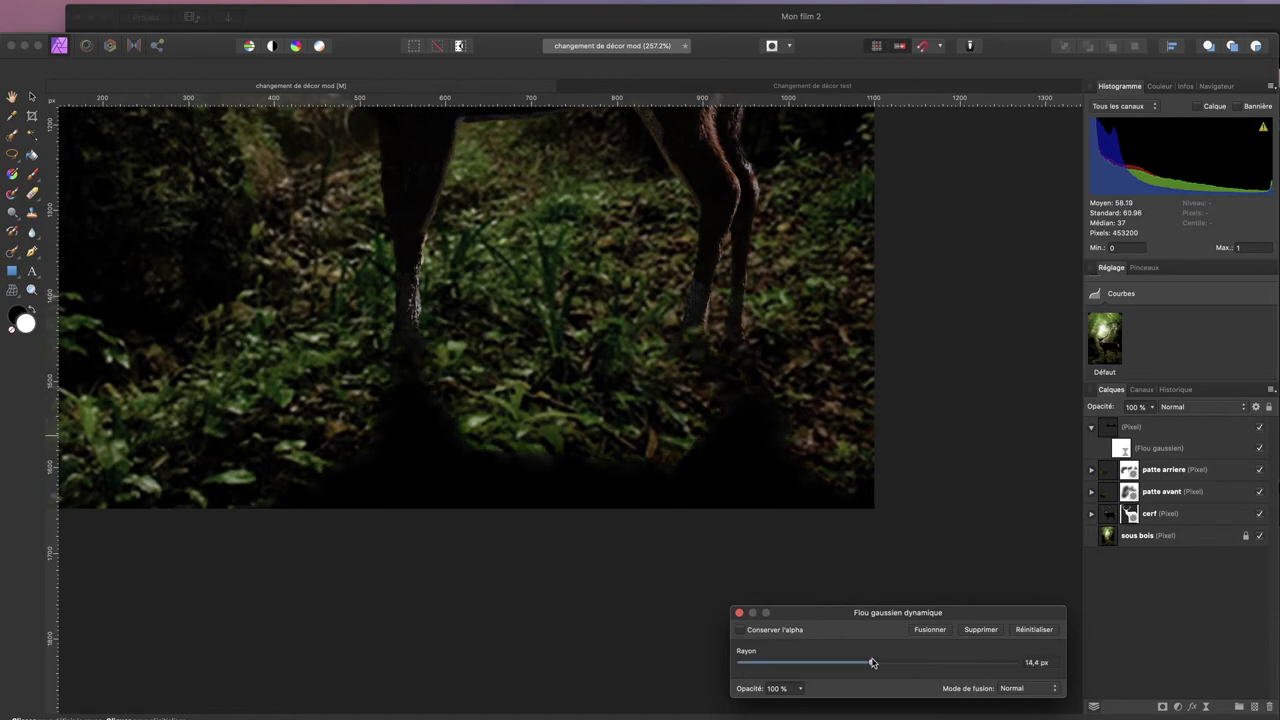
pyautogui.moveTo(876, 663); pyautogui.dragTo(890, 663)
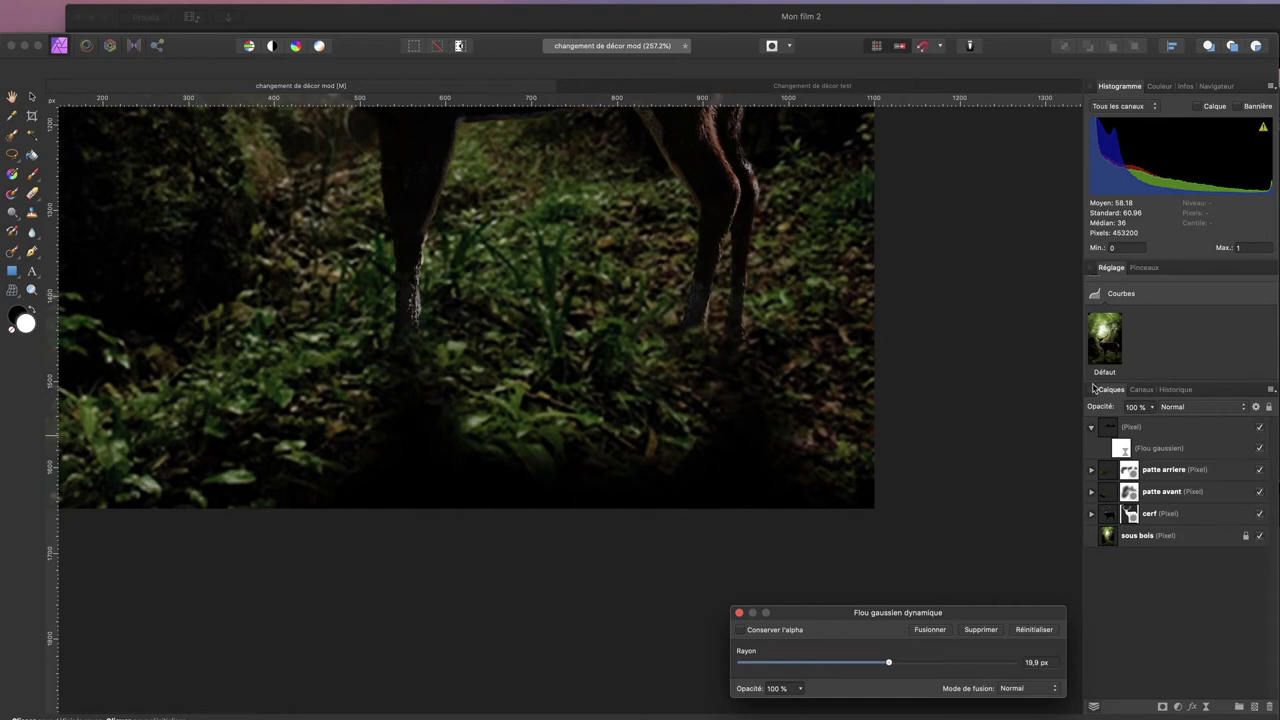
# Draw a vertical linear gradient from the hooves downward on the blur filter's mask and set its upper stop to black
pyautogui.click(1121, 448)
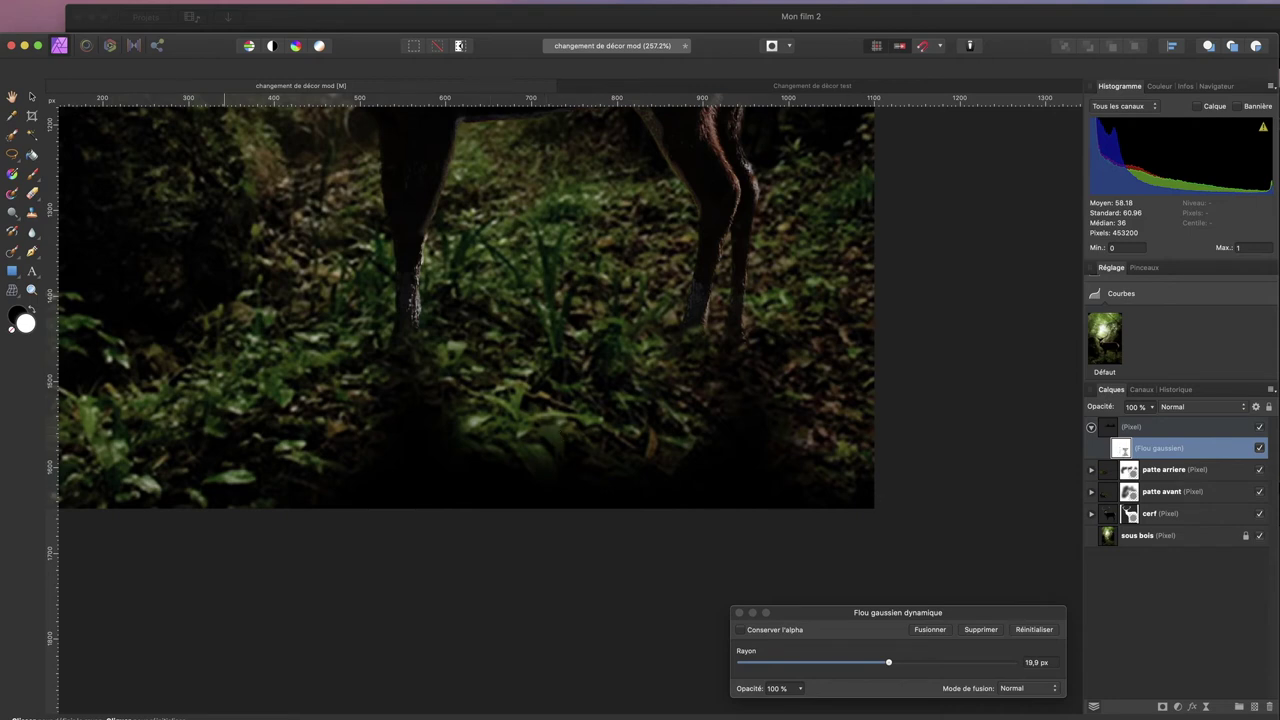
pyautogui.click(12, 176)
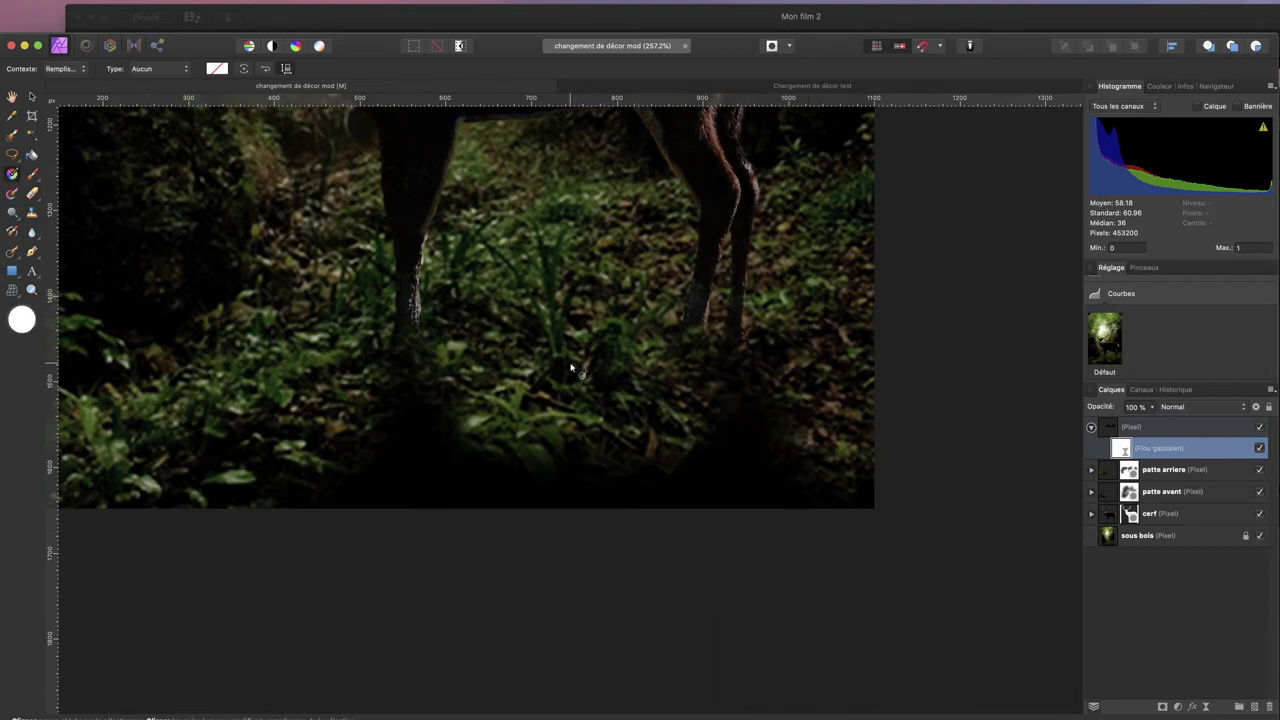
pyautogui.moveTo(560, 322); pyautogui.dragTo(559, 401)
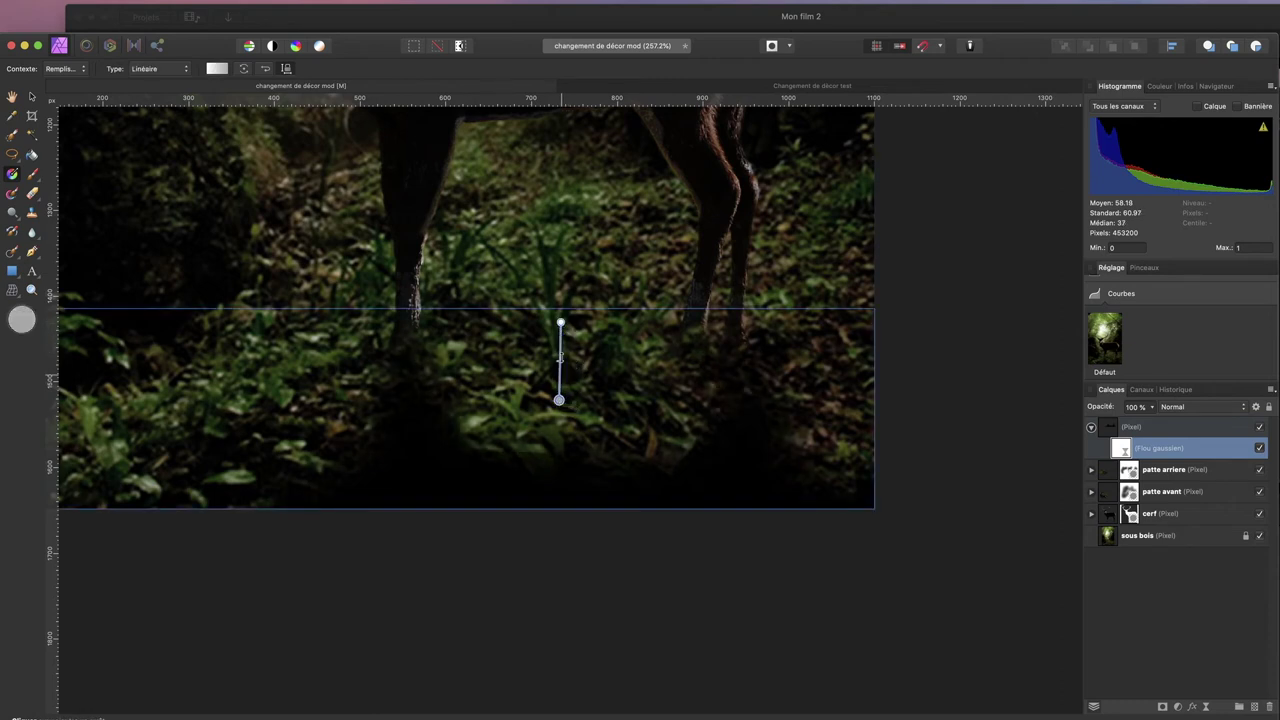
pyautogui.click(561, 322)
pyautogui.click(1156, 87)
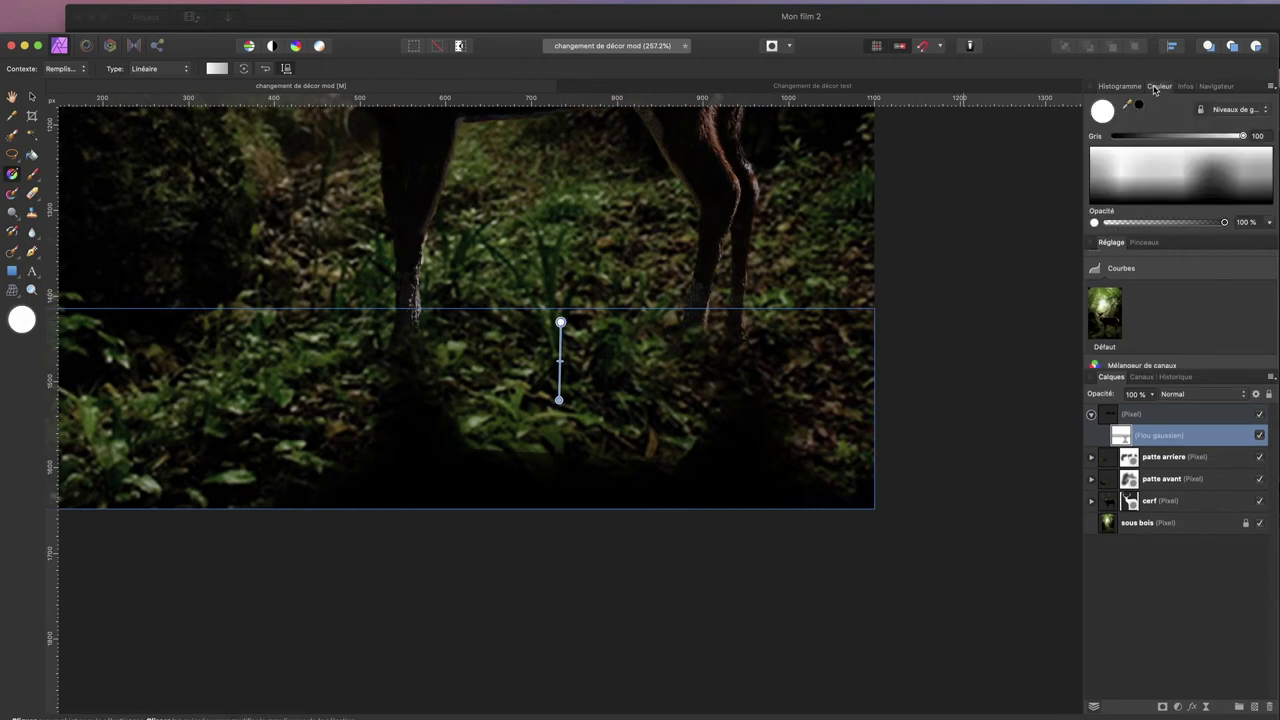
pyautogui.moveTo(1197, 191); pyautogui.dragTo(1197, 206)
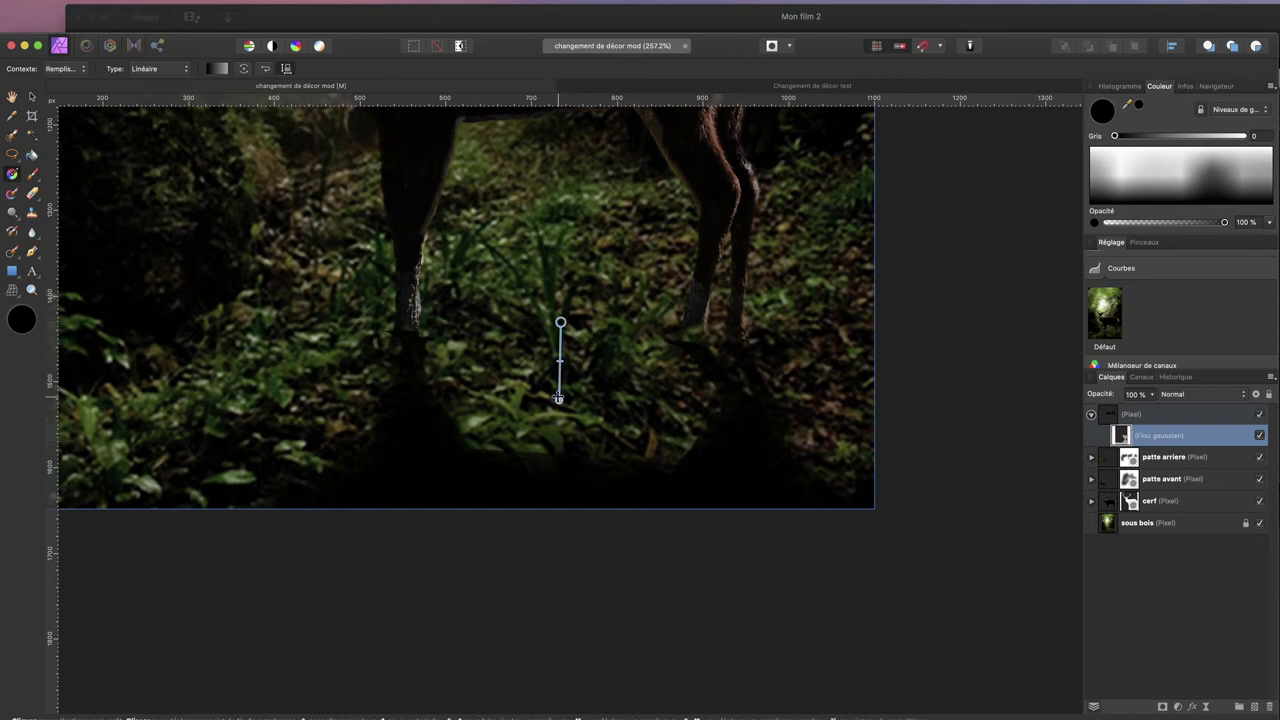
# Move the mask gradient down to the shadow's body, set its lower stop to grey 100, fine-tune its start and deselect the filter
pyautogui.moveTo(559, 400); pyautogui.dragTo(560, 461)
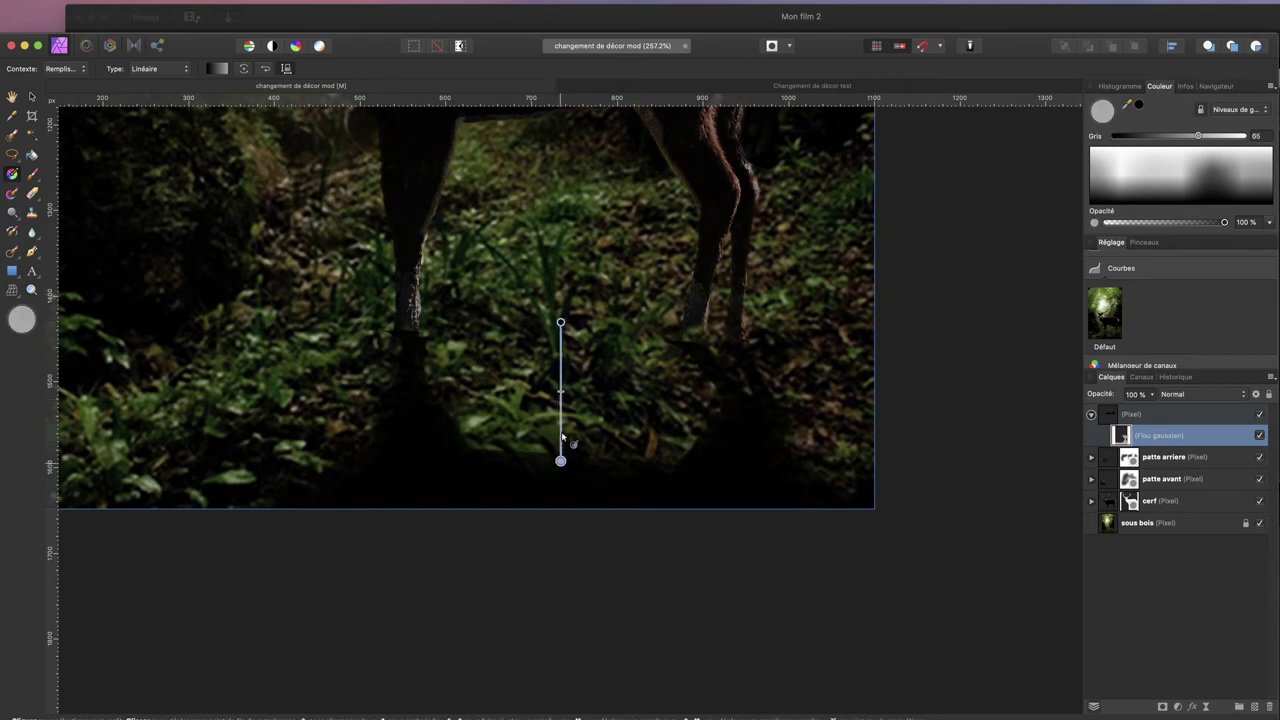
pyautogui.moveTo(560, 323); pyautogui.dragTo(560, 381)
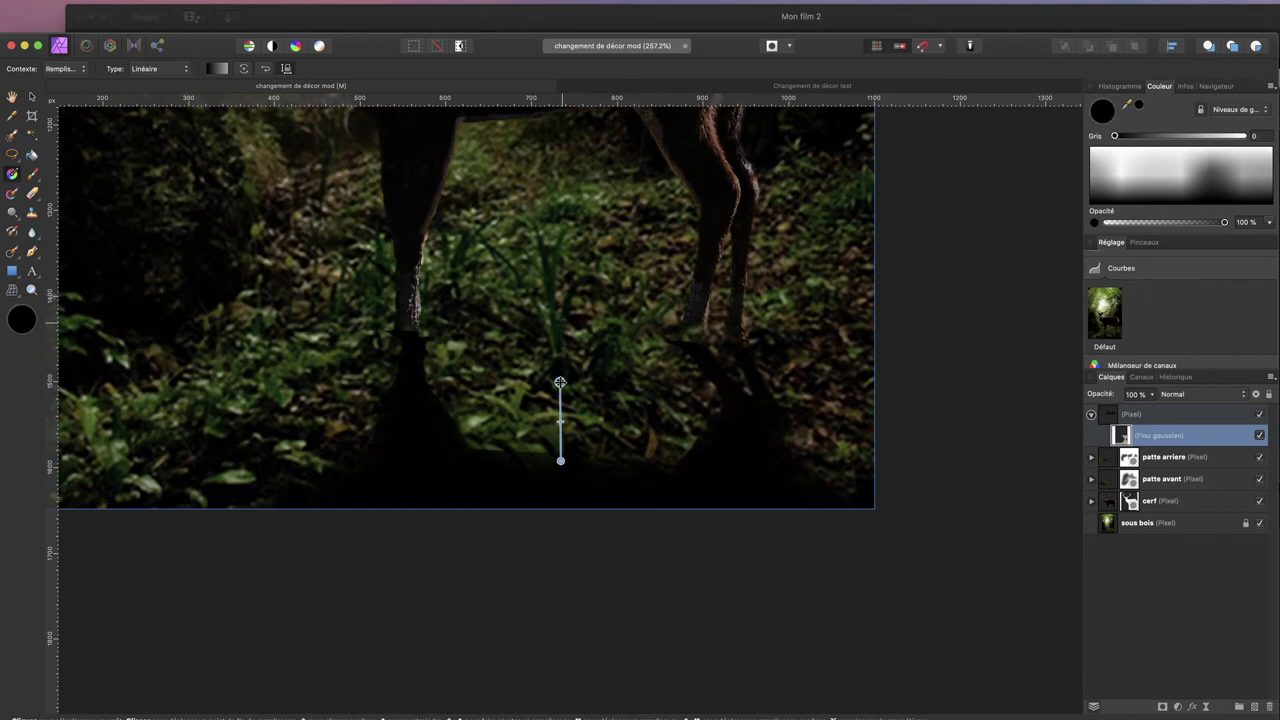
pyautogui.moveTo(561, 381)
pyautogui.mouseDown()
pyautogui.moveTo(559, 420)
pyautogui.moveTo(559, 404)
pyautogui.mouseUp()
pyautogui.moveTo(561, 461); pyautogui.dragTo(558, 452)
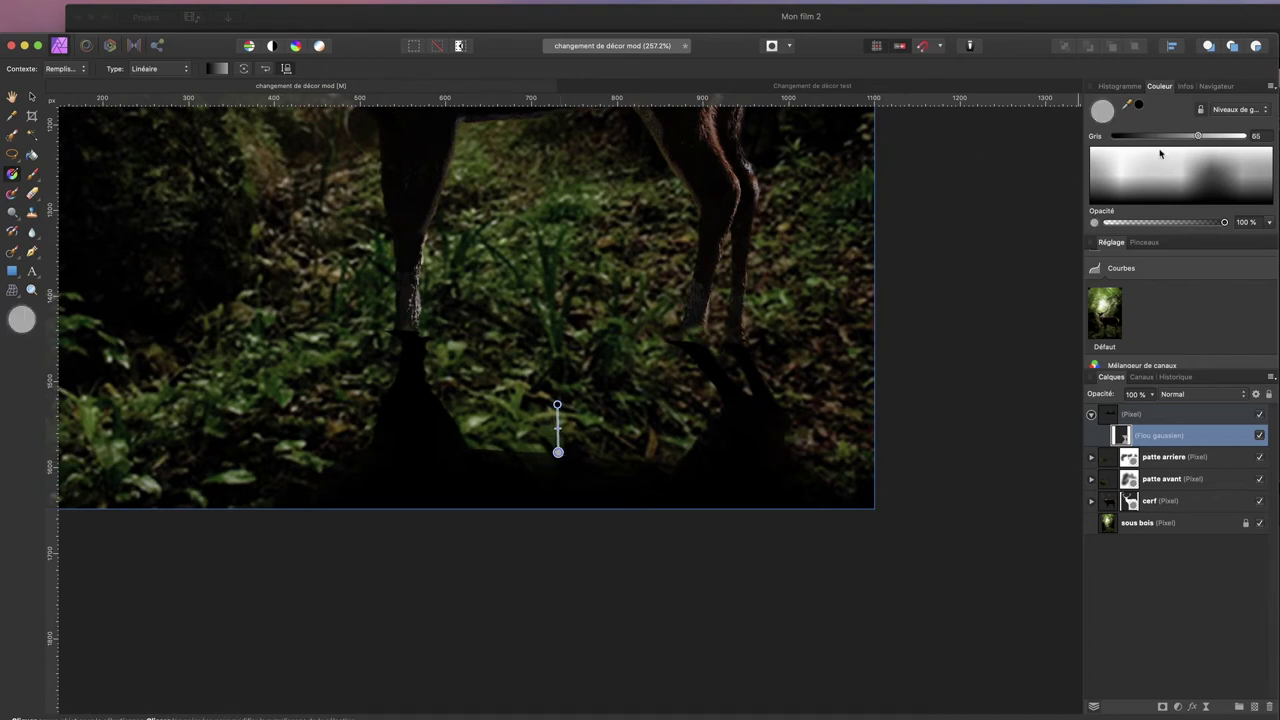
pyautogui.moveTo(1199, 136); pyautogui.dragTo(1243, 136)
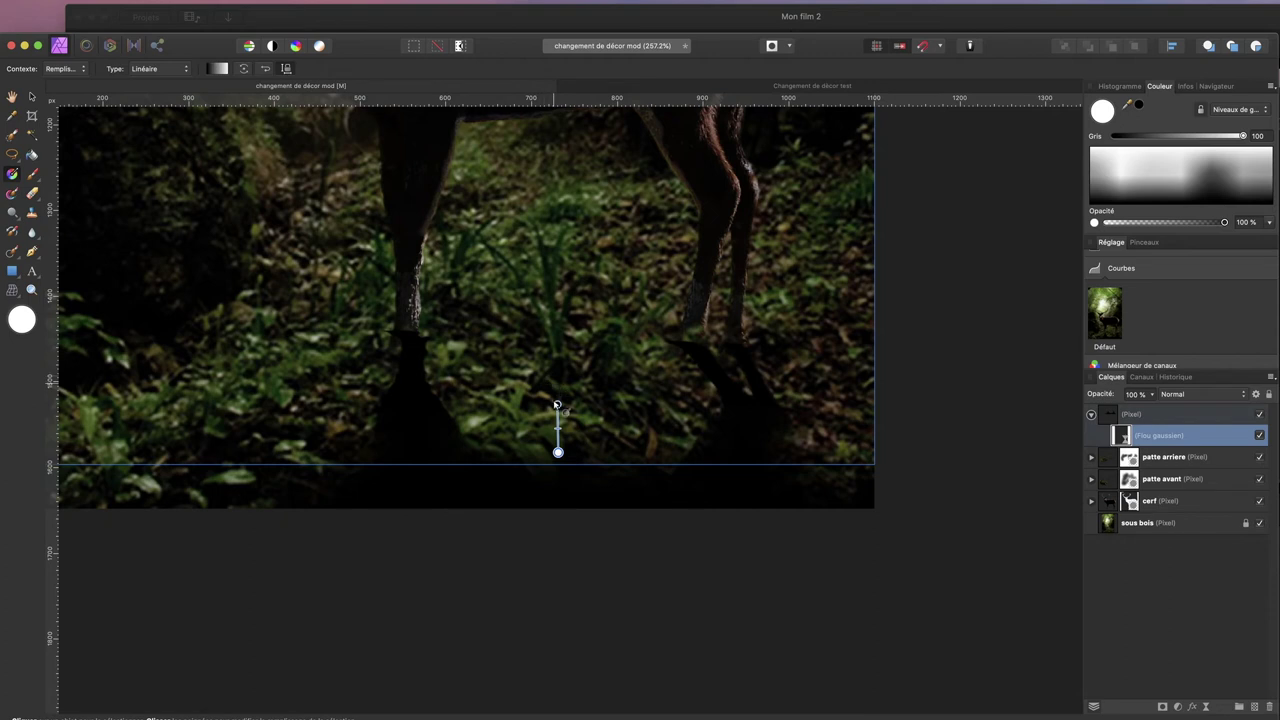
pyautogui.moveTo(557, 405)
pyautogui.mouseDown()
pyautogui.moveTo(557, 375)
pyautogui.moveTo(556, 387)
pyautogui.mouseUp()
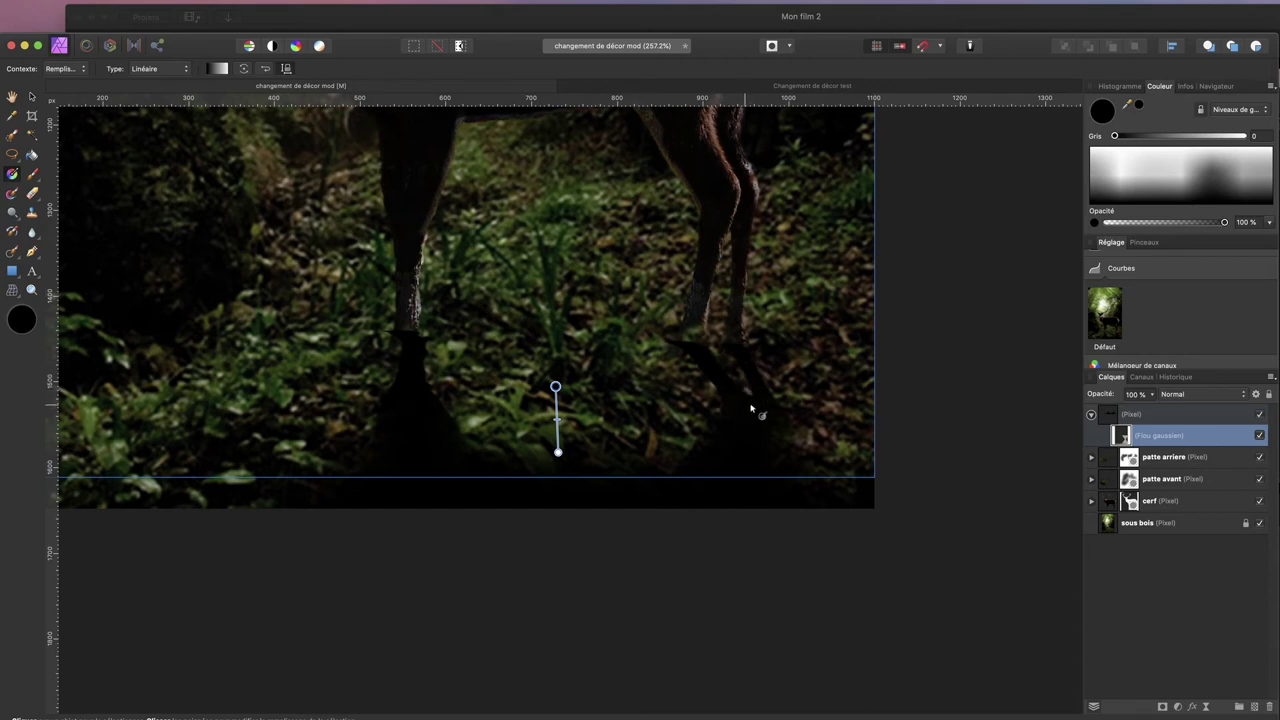
pyautogui.click(558, 451)
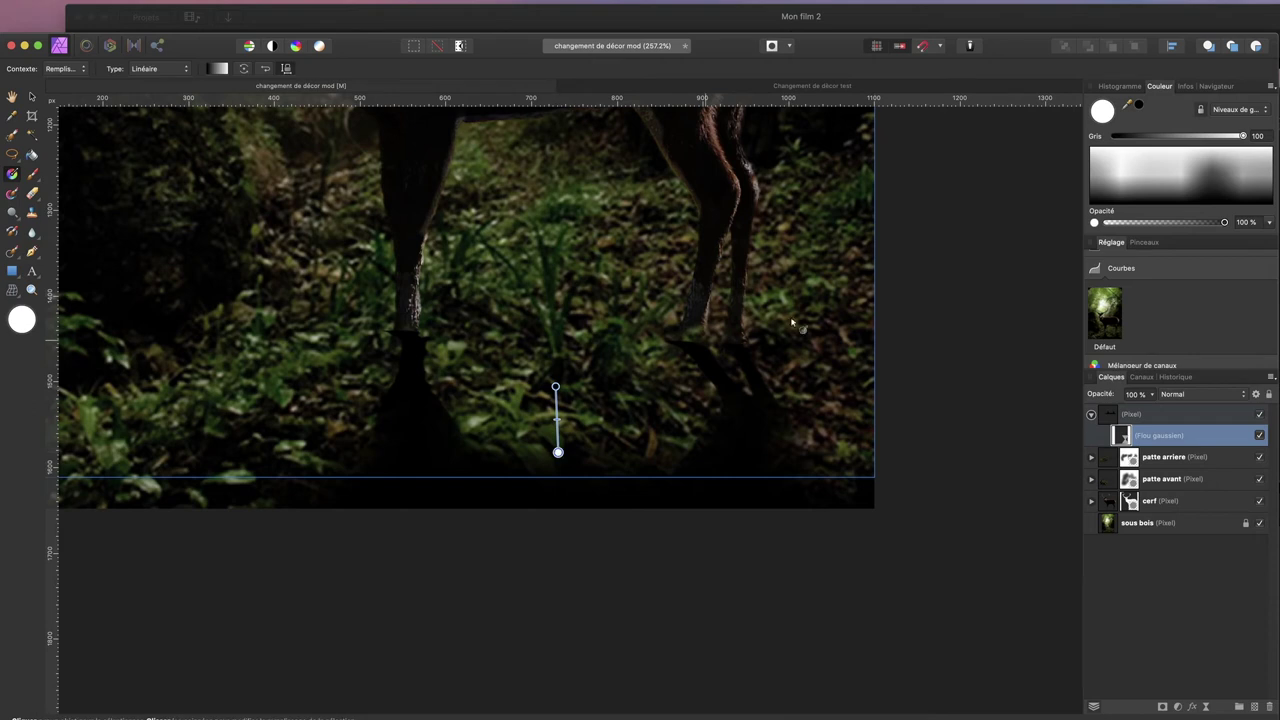
pyautogui.click(979, 404)
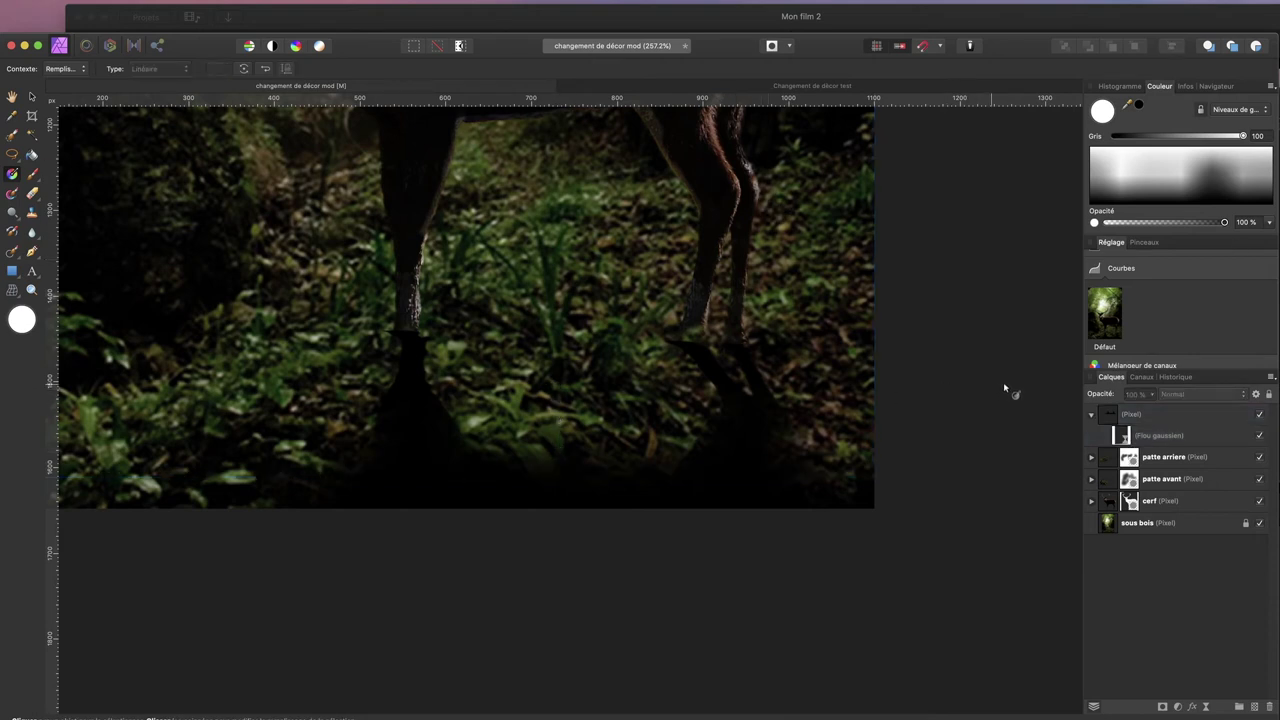
# Compare the cast shadow without and with its Gaussian blur filter
pyautogui.click(1260, 437)
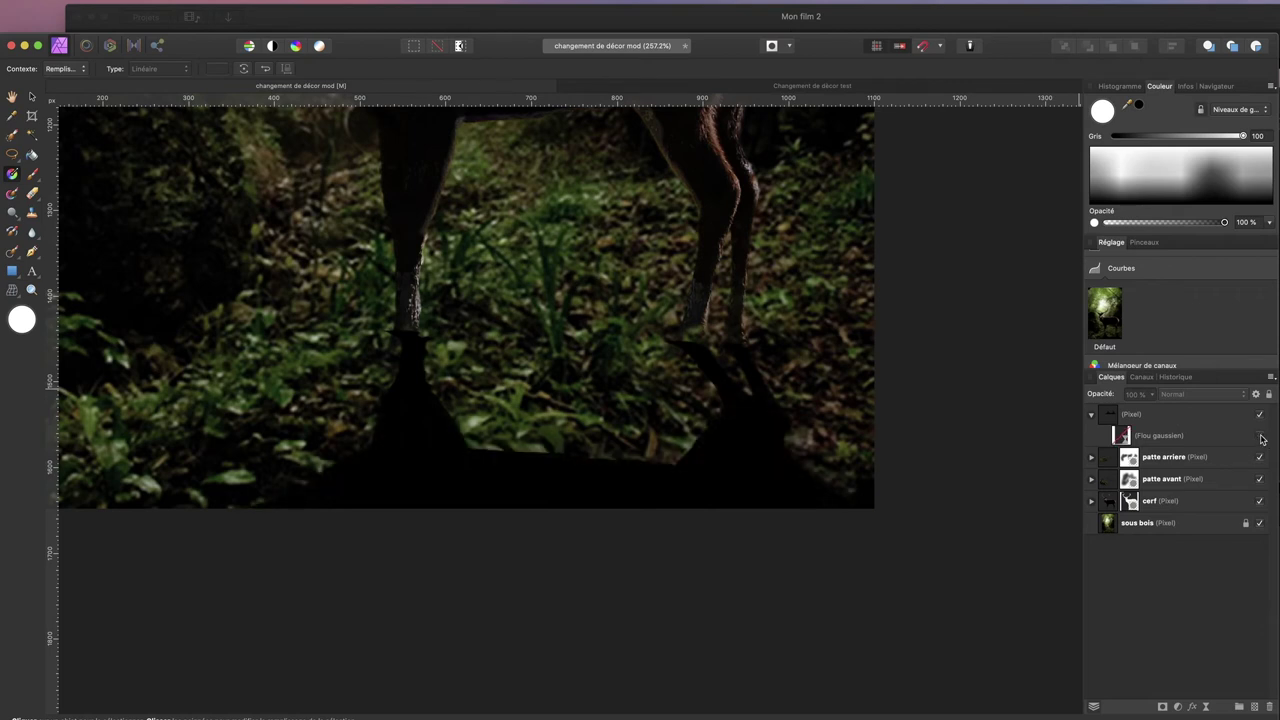
pyautogui.click(1260, 437)
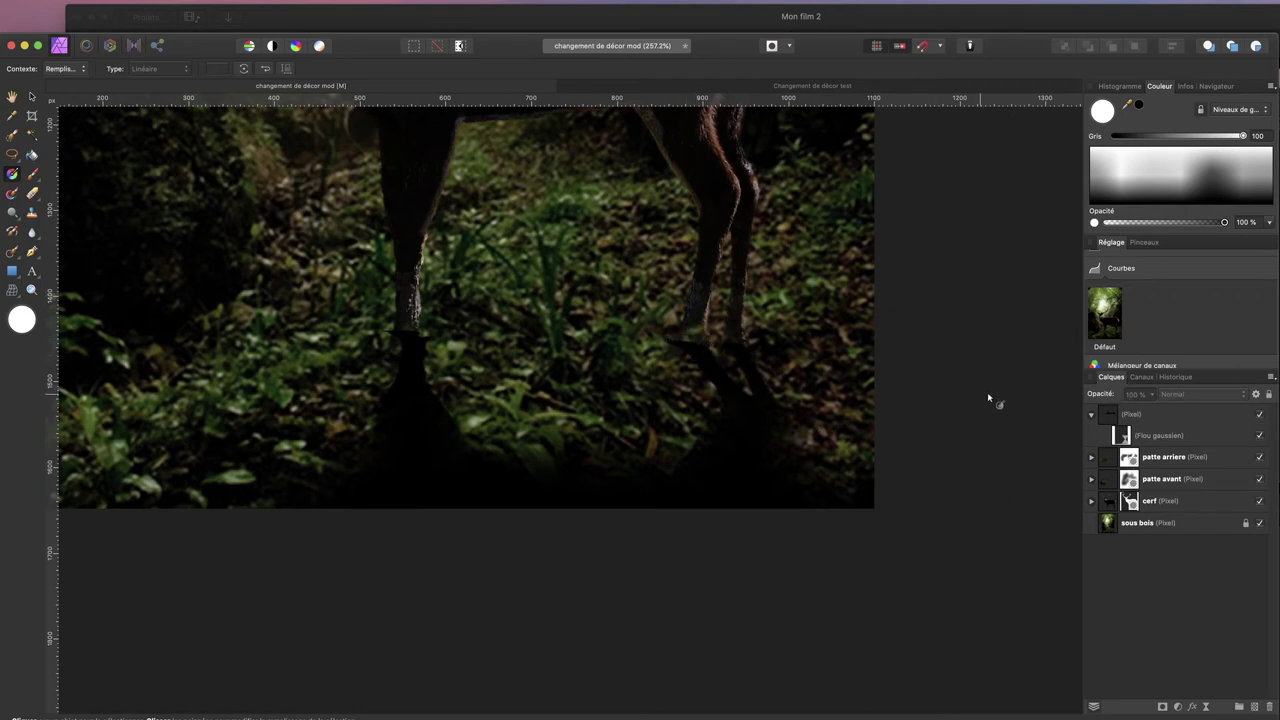
# Mesh-warp the shadow layer, moving its upper right corner up and inward and shifting its upper edge near the rear hooves
pyautogui.click(1136, 418)
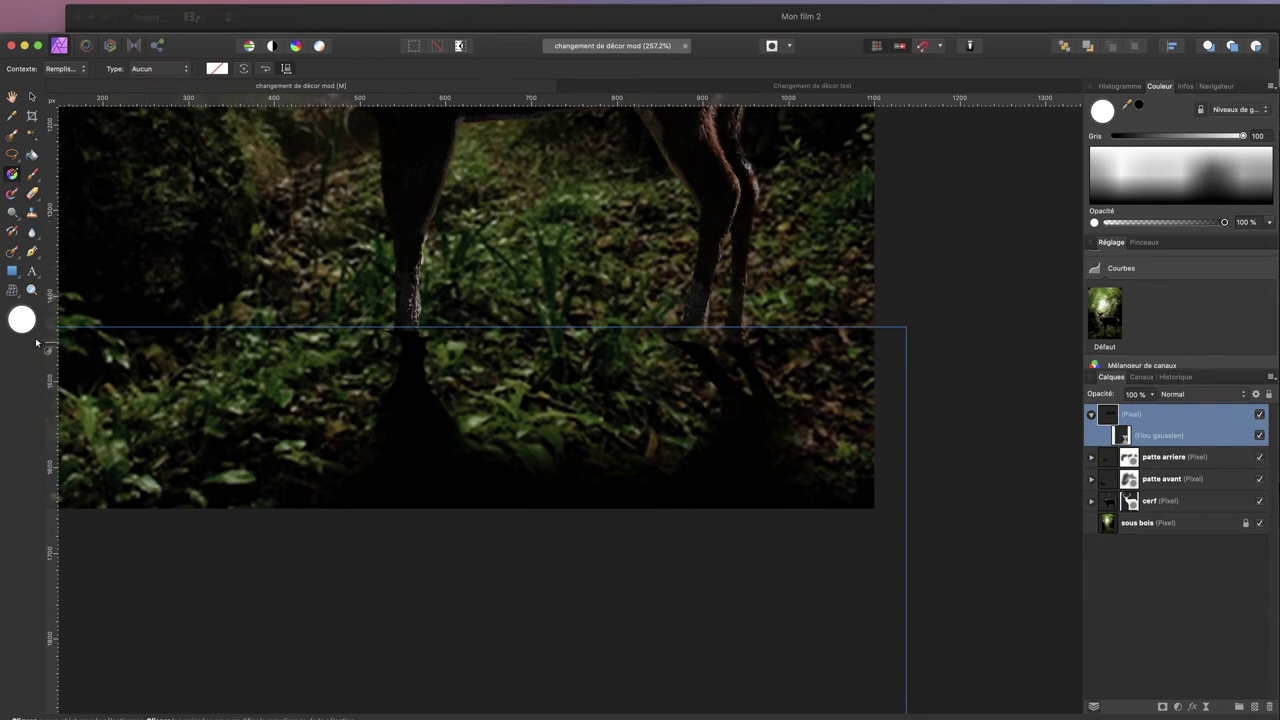
pyautogui.click(12, 289)
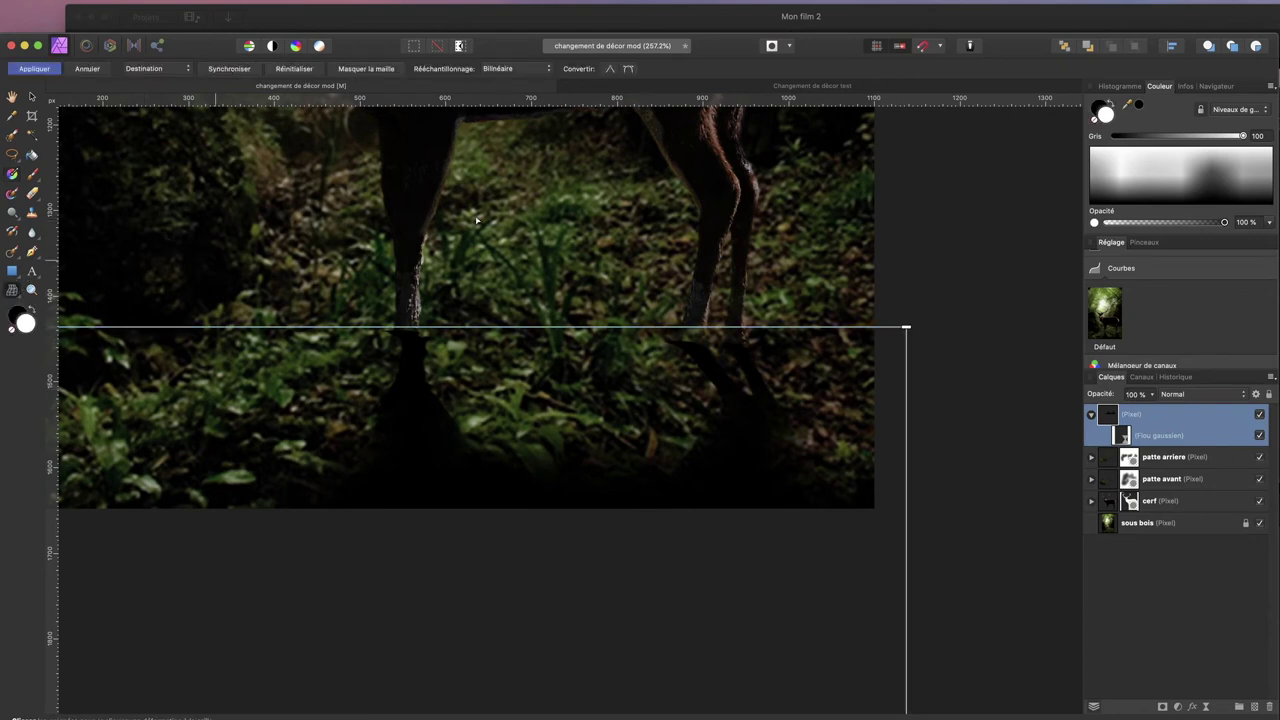
pyautogui.moveTo(906, 328)
pyautogui.mouseDown()
pyautogui.moveTo(917, 310)
pyautogui.moveTo(890, 312)
pyautogui.mouseUp()
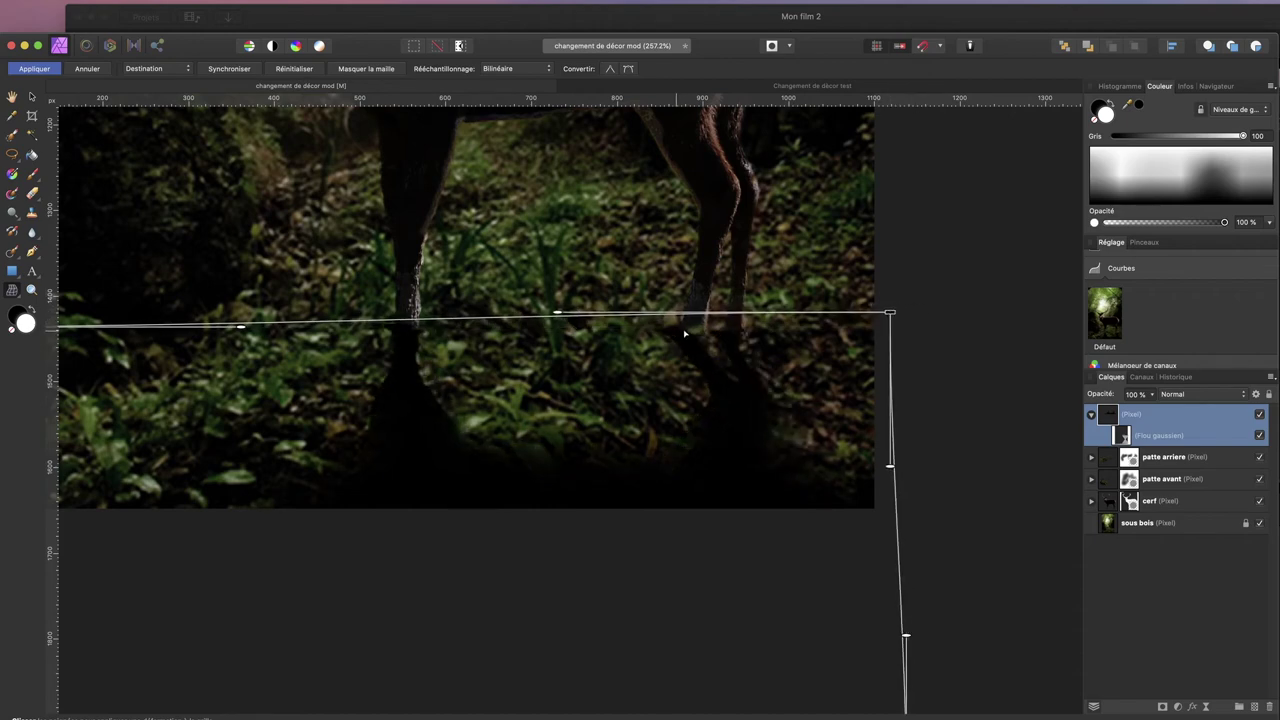
pyautogui.moveTo(670, 322); pyautogui.dragTo(687, 317)
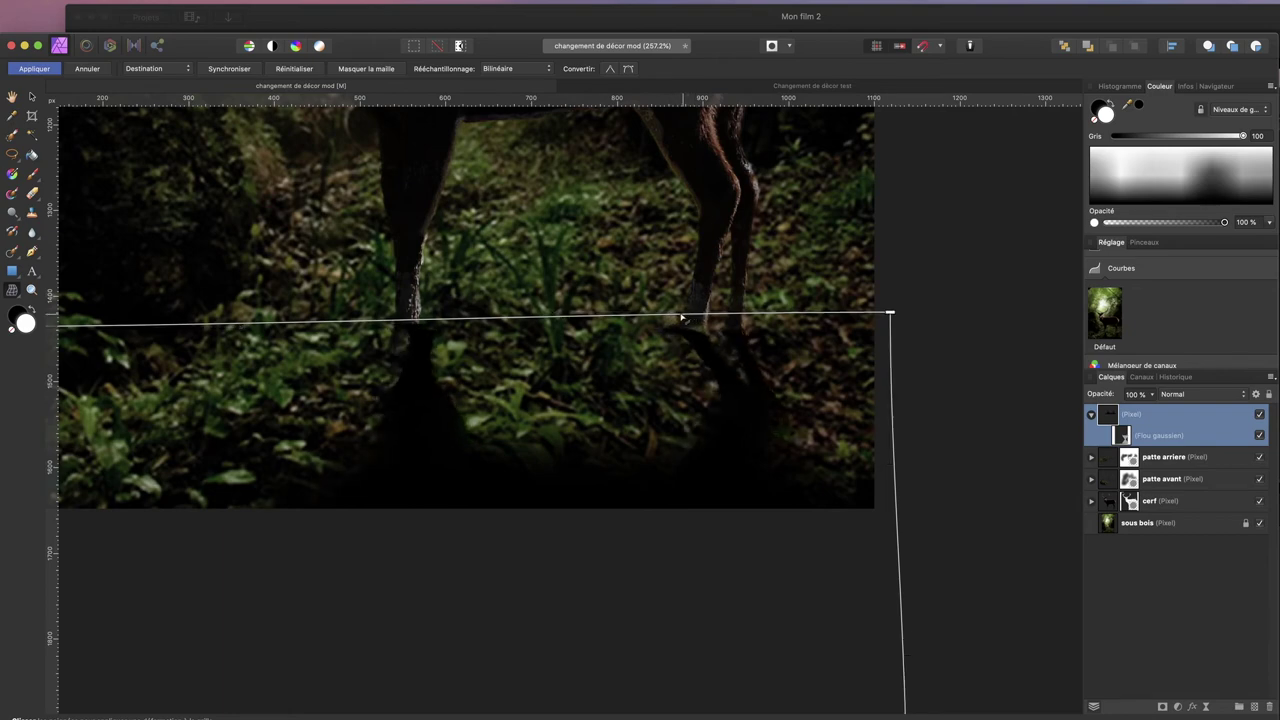
# Add a mesh node on the shadow's upper edge between the legs, align the leg shadows with the hooves, and apply the warp
pyautogui.doubleClick(561, 319)
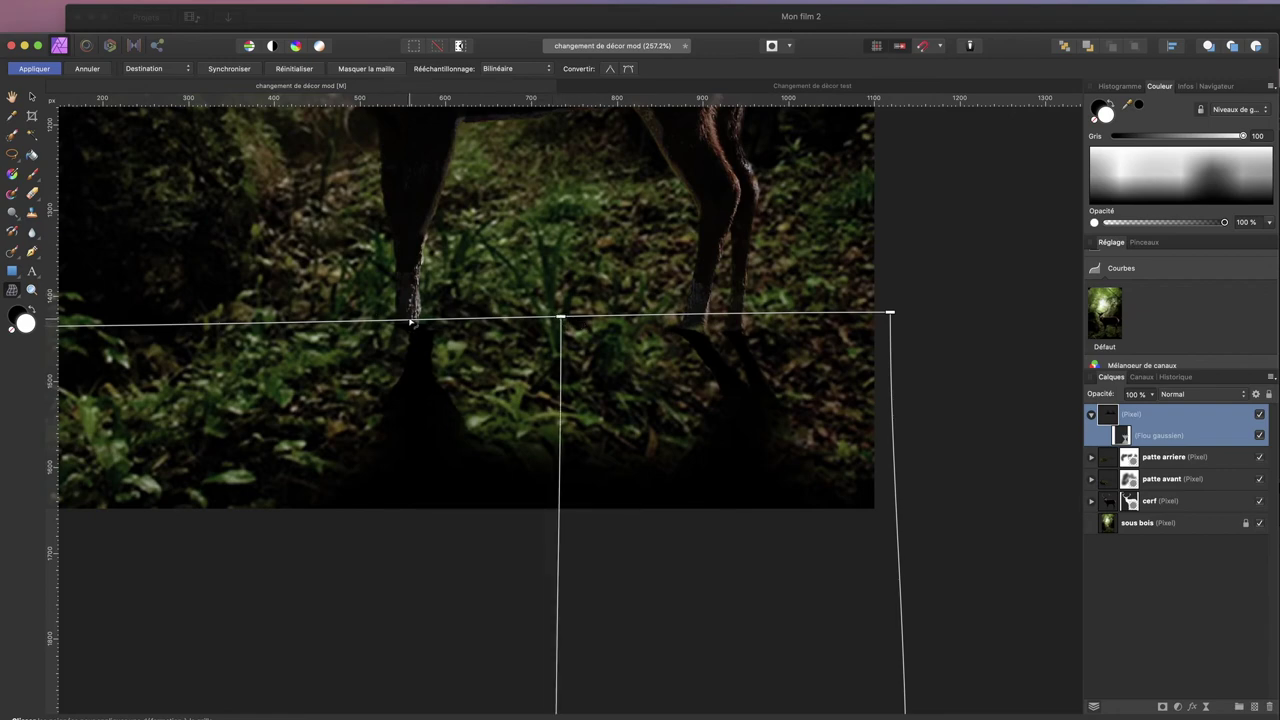
pyautogui.moveTo(410, 322); pyautogui.dragTo(396, 323)
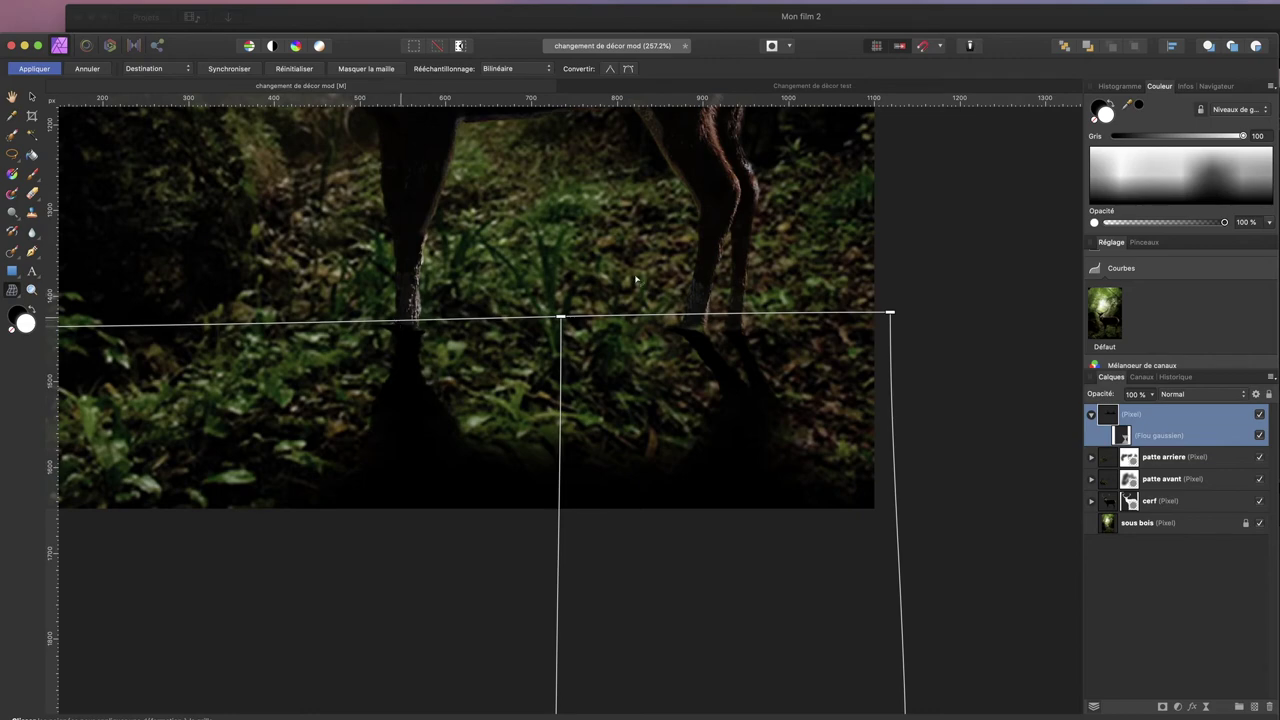
pyautogui.moveTo(702, 317); pyautogui.dragTo(709, 317)
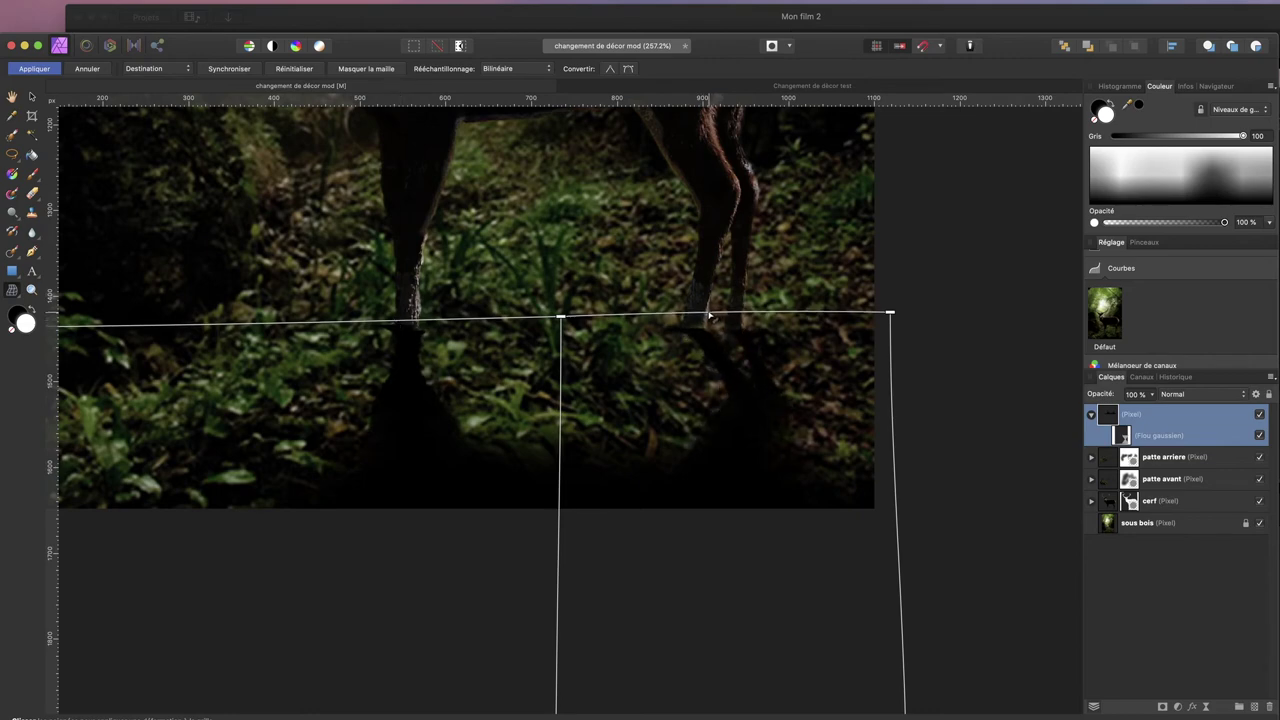
pyautogui.moveTo(575, 323); pyautogui.dragTo(497, 320)
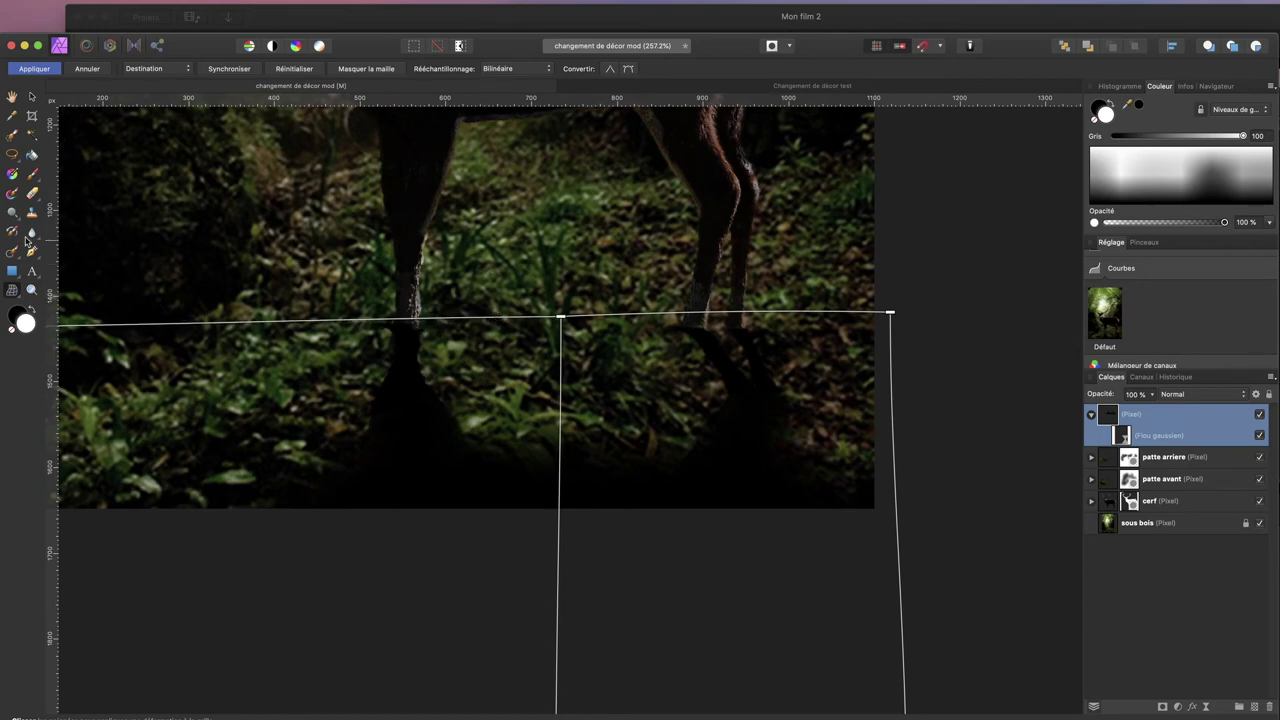
pyautogui.click(33, 68)
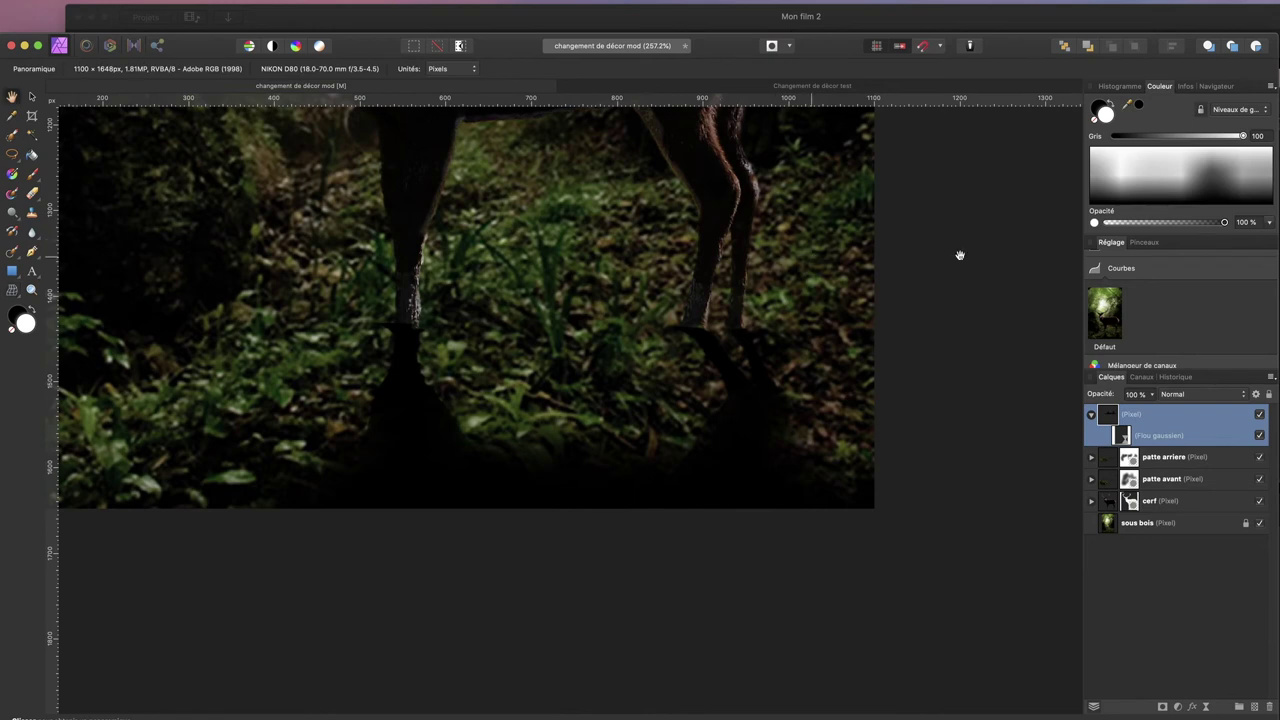
# Lower the shadow layer's opacity to 55%
pyautogui.scroll(-3, 538, 248)
pyautogui.scroll(3, 538, 245)
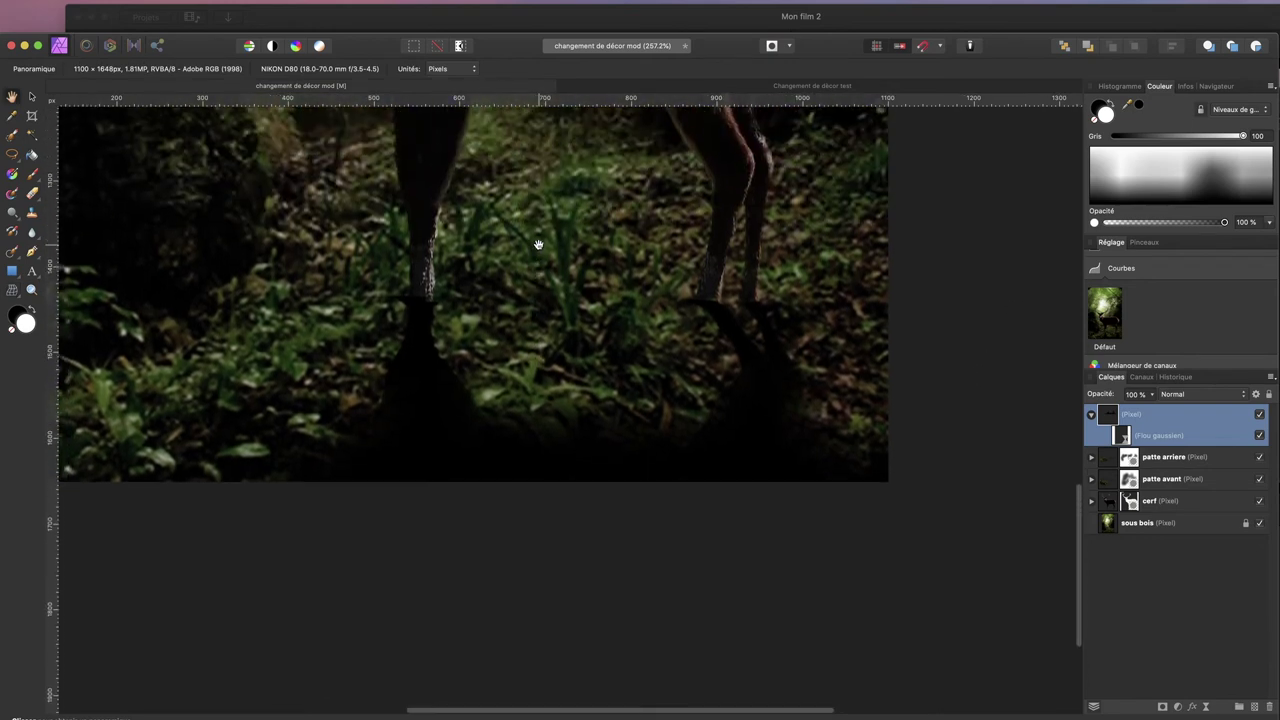
pyautogui.scroll(3, 538, 245)
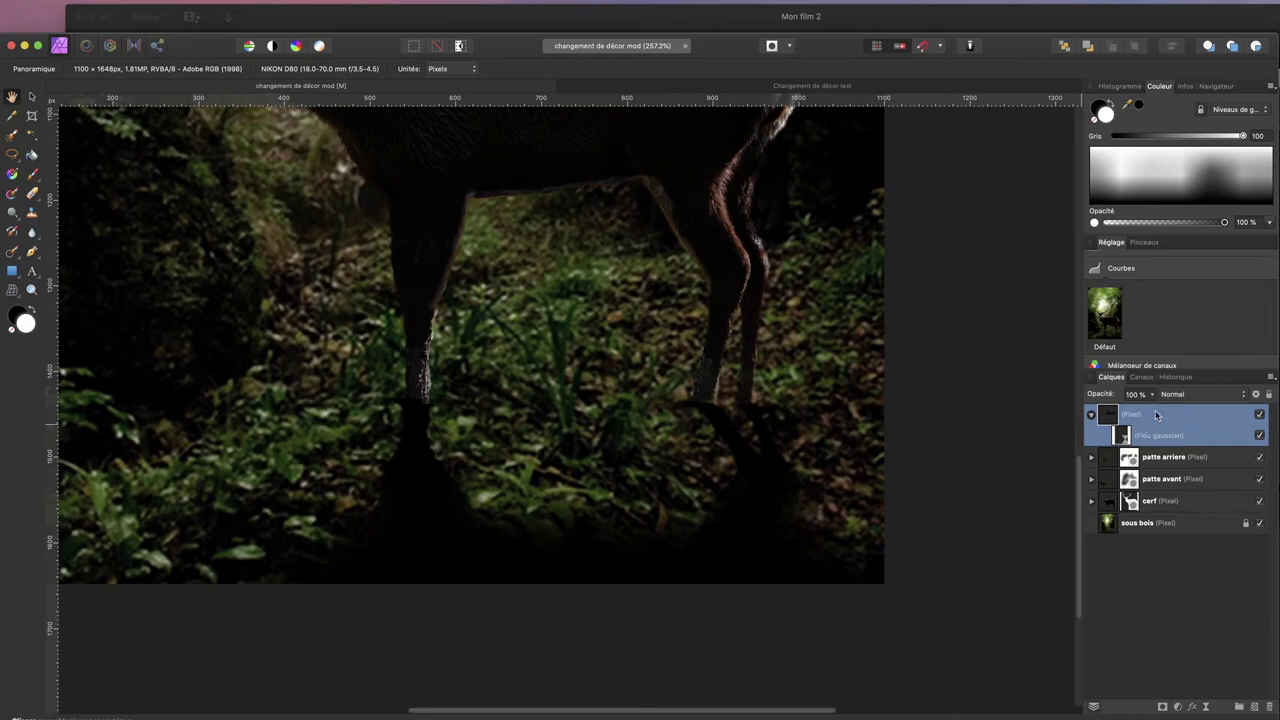
pyautogui.moveTo(1108, 396); pyautogui.dragTo(1066, 391)
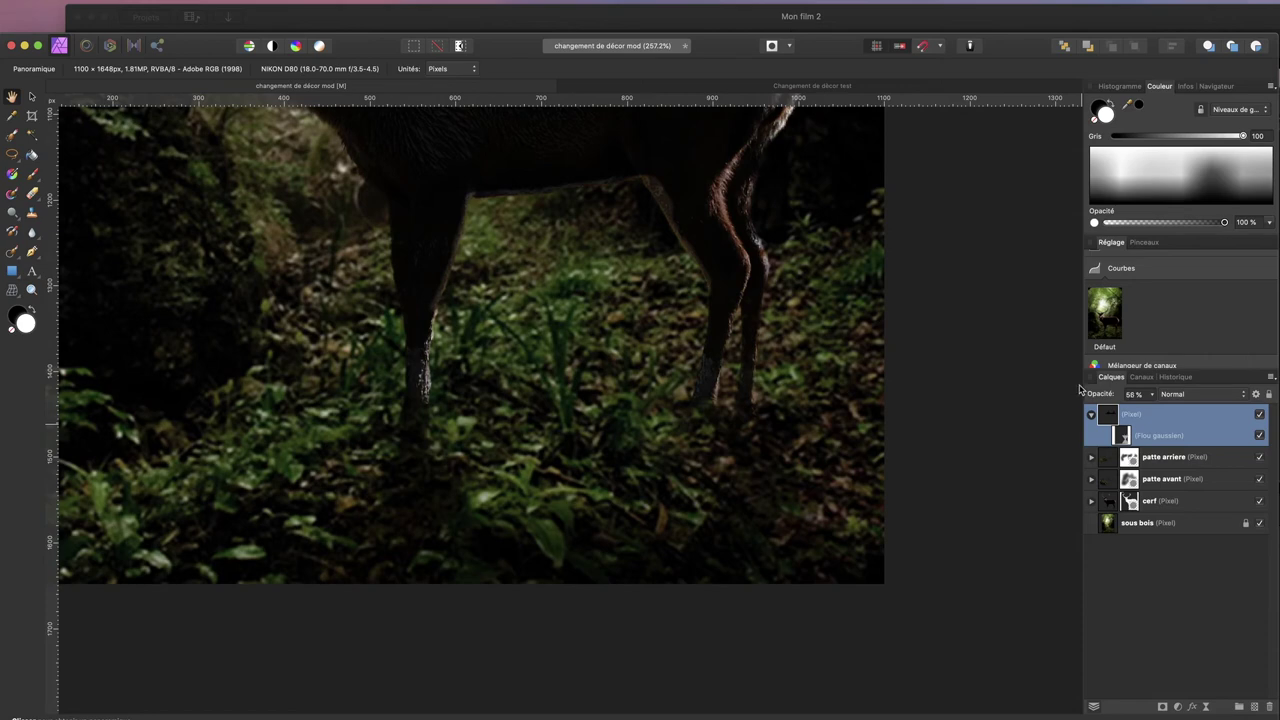
# Review the whole composition to judge how the softened shadow and the deer blend into the forest
pyautogui.scroll(10, 673, 322)
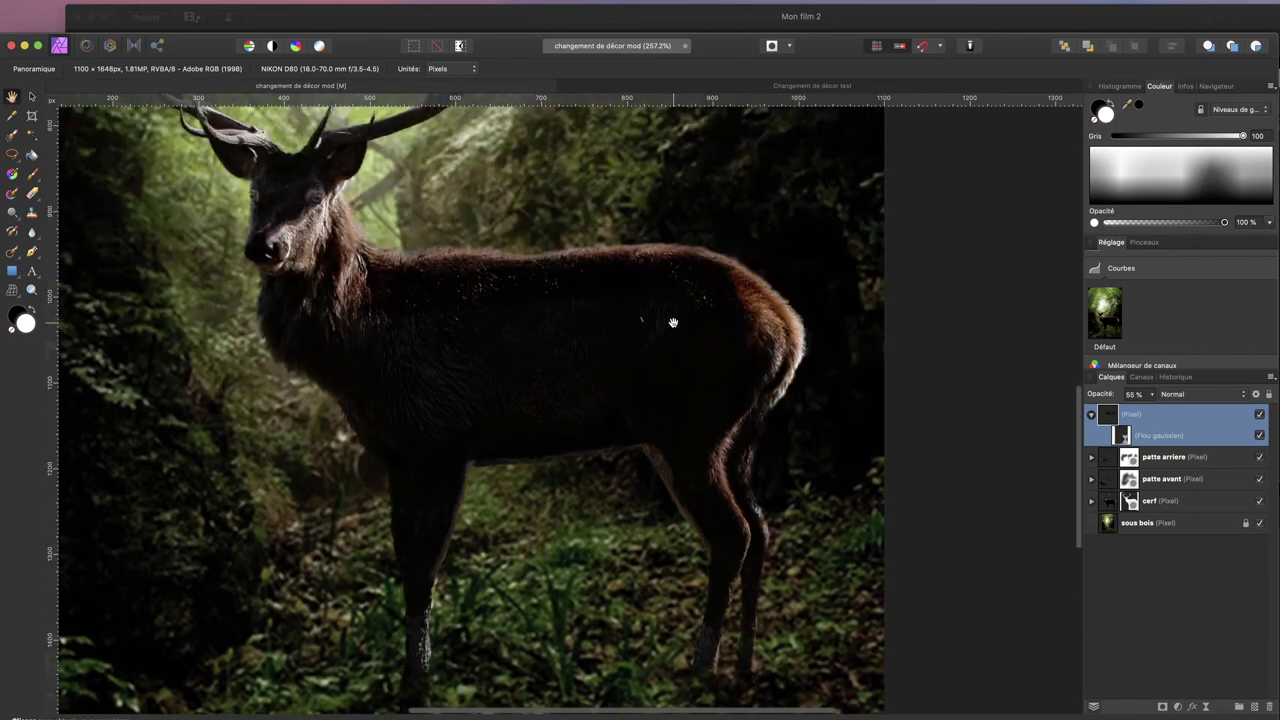
pyautogui.press('super+0')
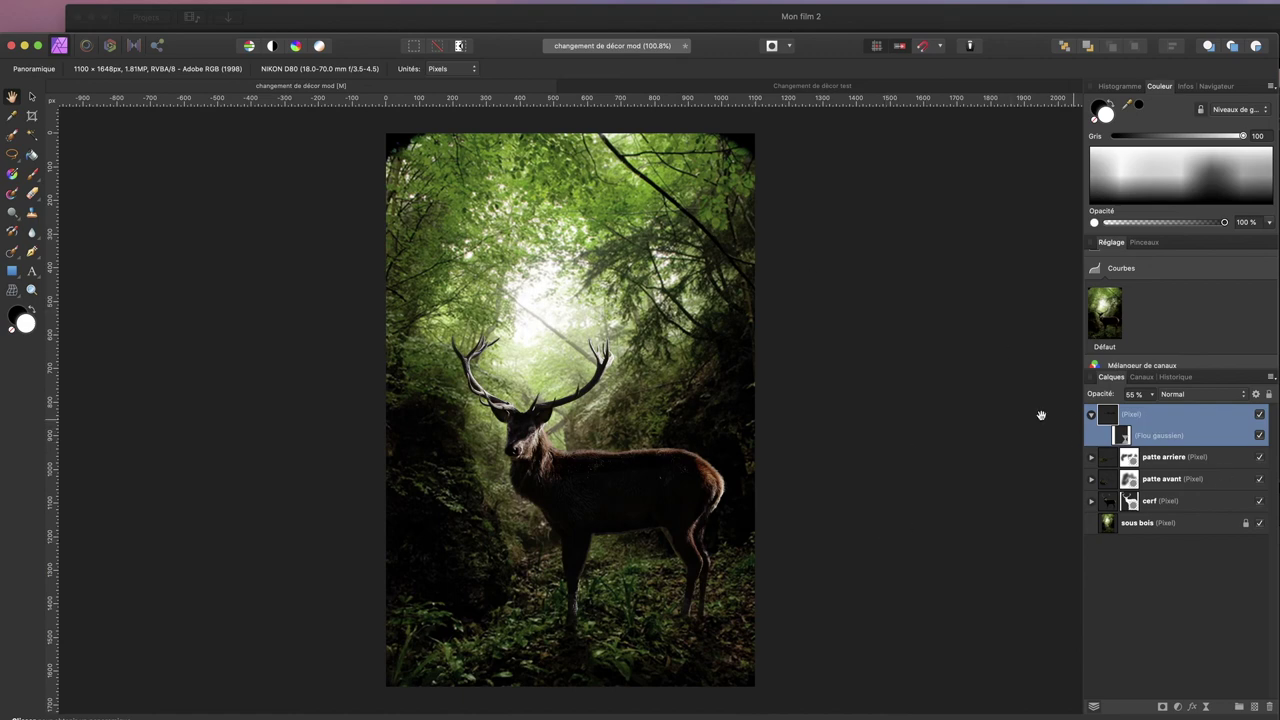
pyautogui.scroll(-2, 941, 399)
pyautogui.scroll(3, 941, 399)
pyautogui.scroll(-2, 941, 399)
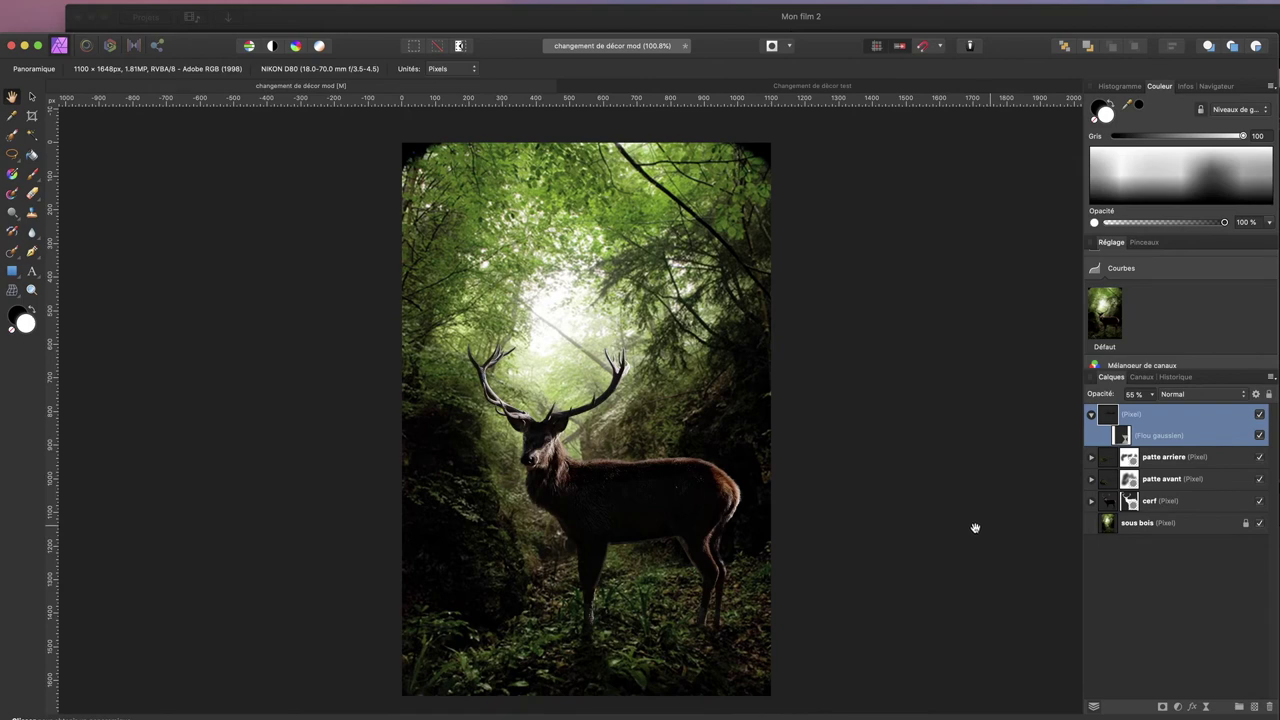
pyautogui.scroll(-2, 831, 465)
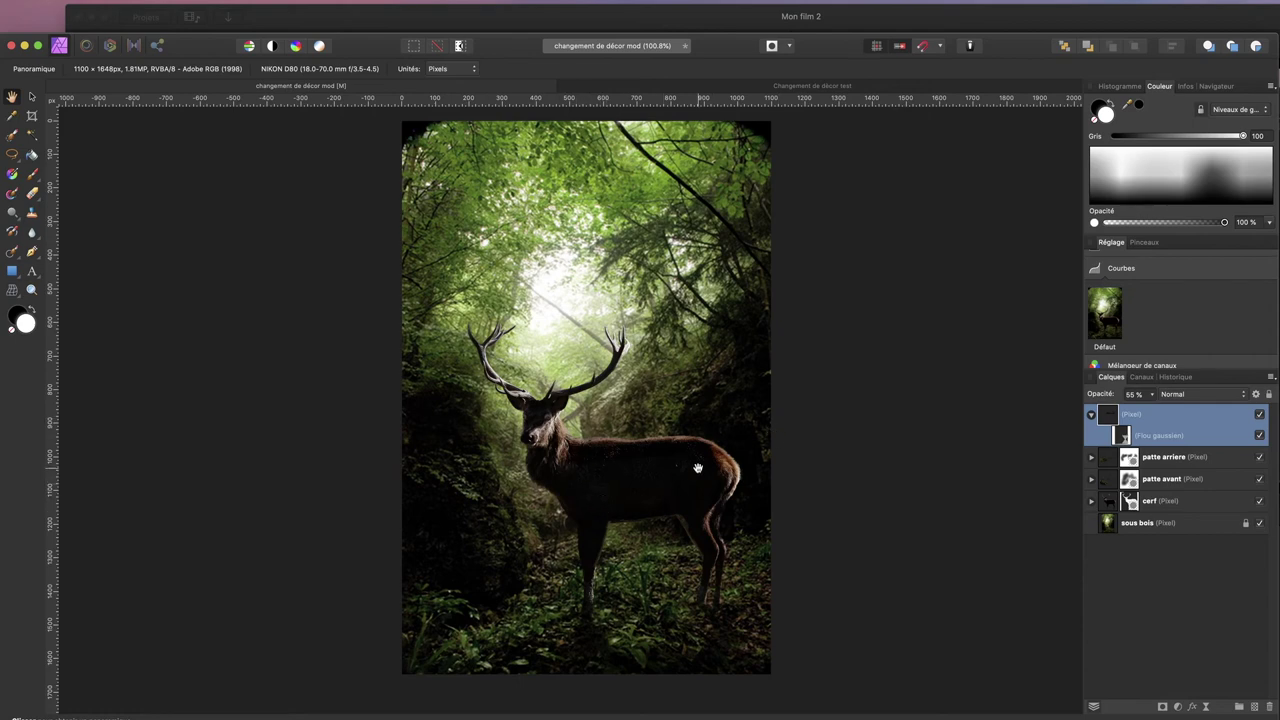
pyautogui.hscroll(-2, 597, 451)
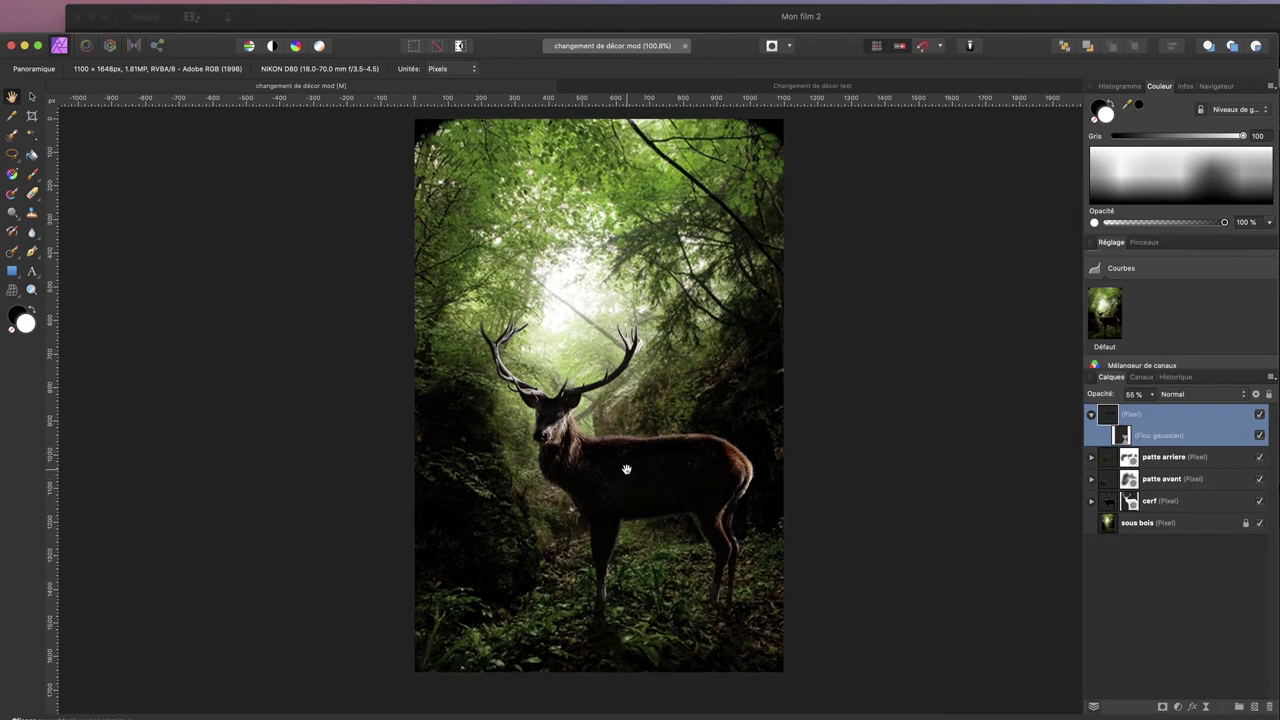
# Inspect the deer's hooves, legs, body, head and antlers and the surrounding undergrowth up close for blending flaws
pyautogui.scroll(10, 630, 467)
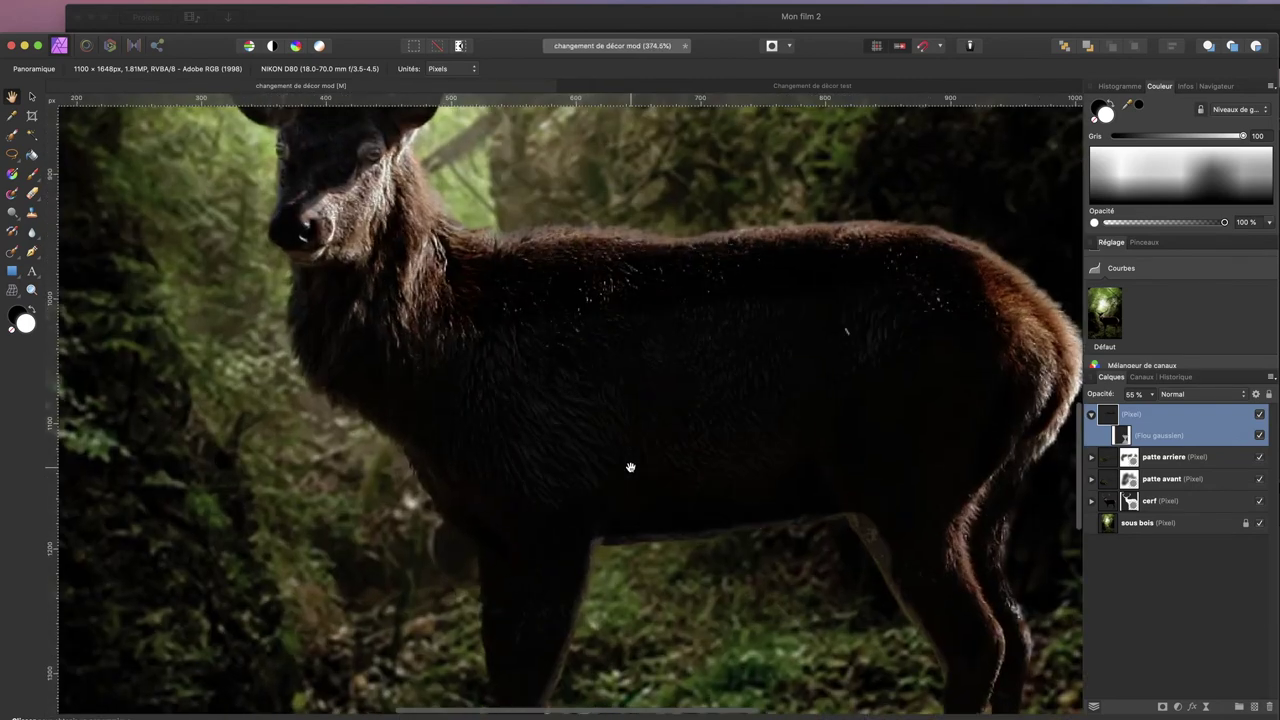
pyautogui.scroll(-10, 630, 467)
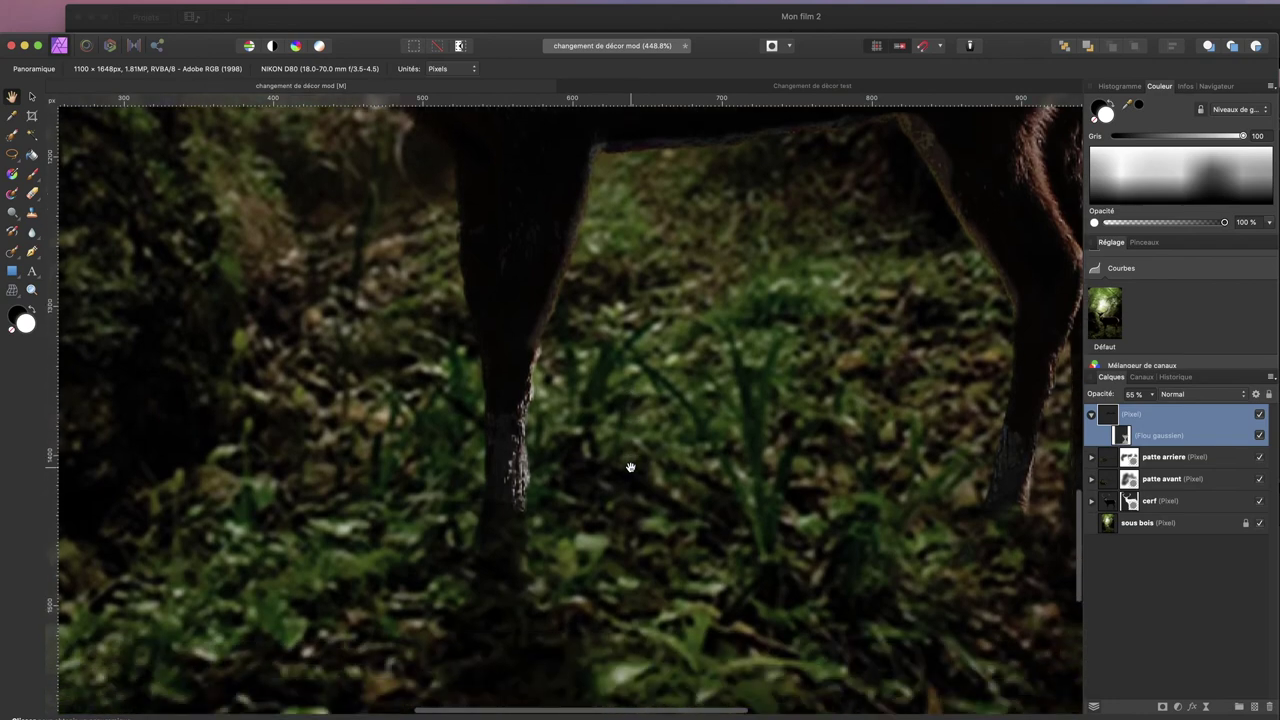
pyautogui.hscroll(-1, 500, 452)
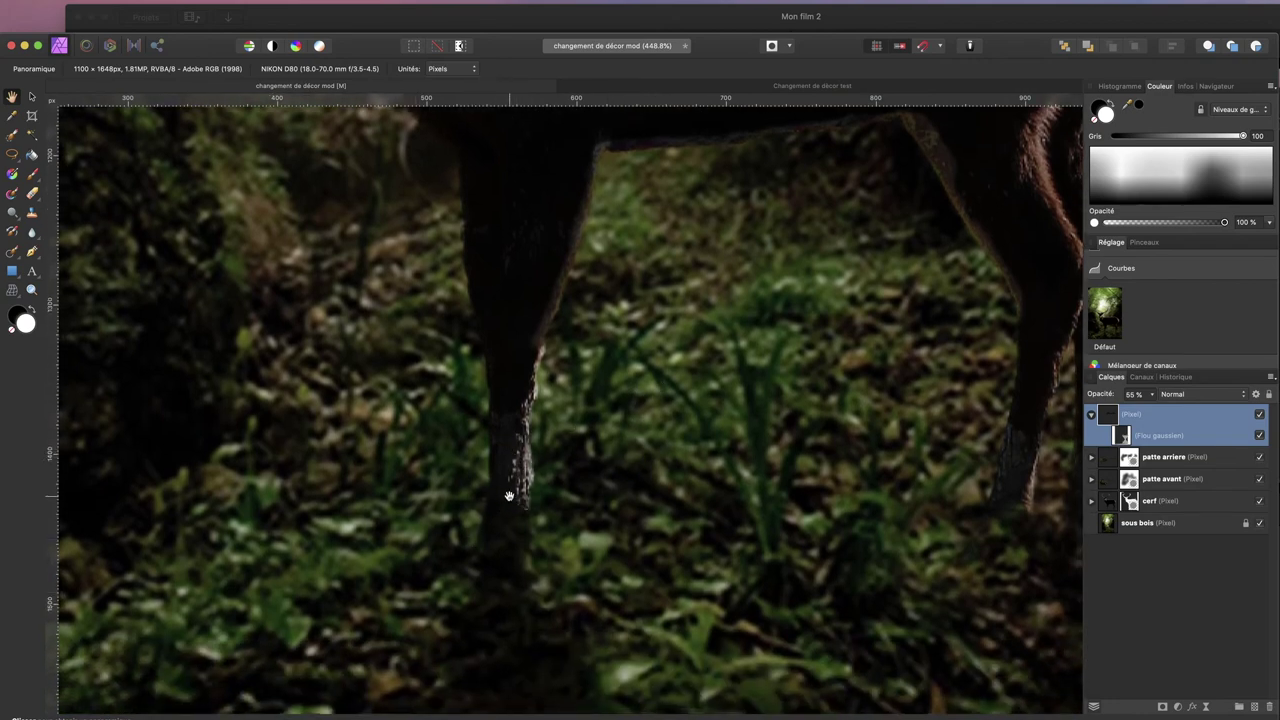
pyautogui.scroll(8, 509, 495)
pyautogui.scroll(6, 511, 488)
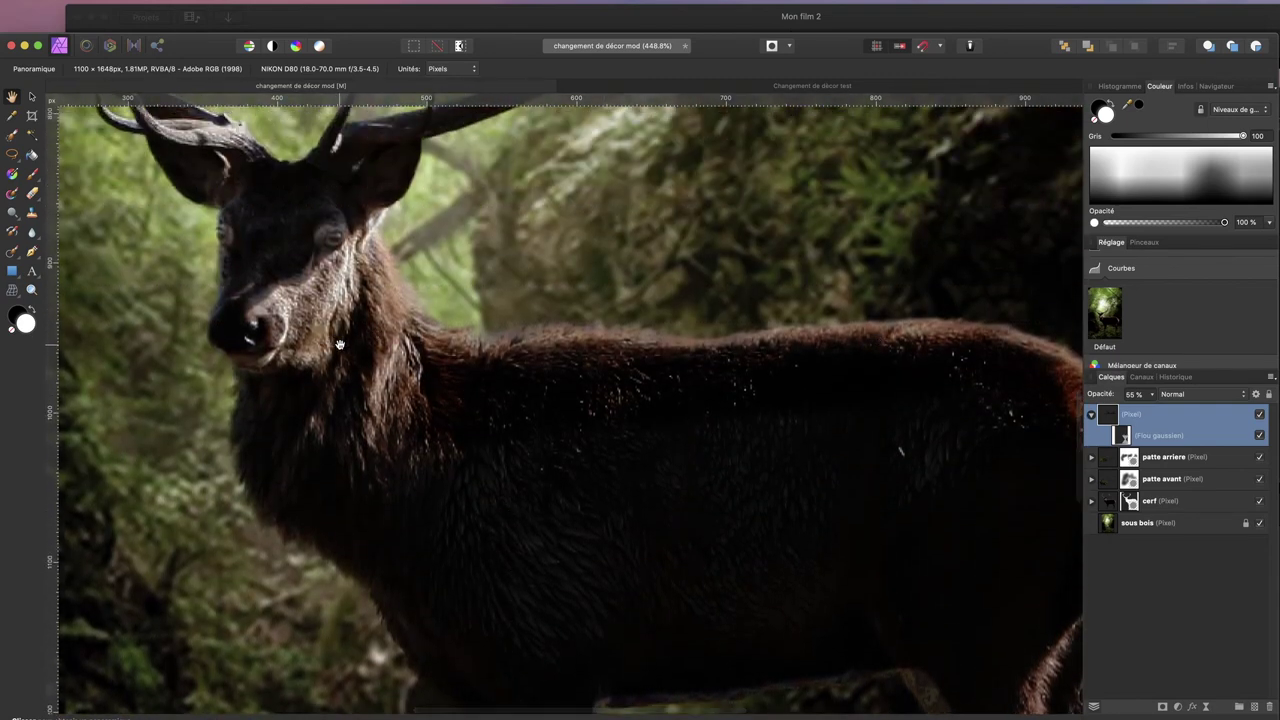
pyautogui.scroll(6, 217, 176)
pyautogui.scroll(-6, 217, 176)
pyautogui.scroll(3, 217, 176)
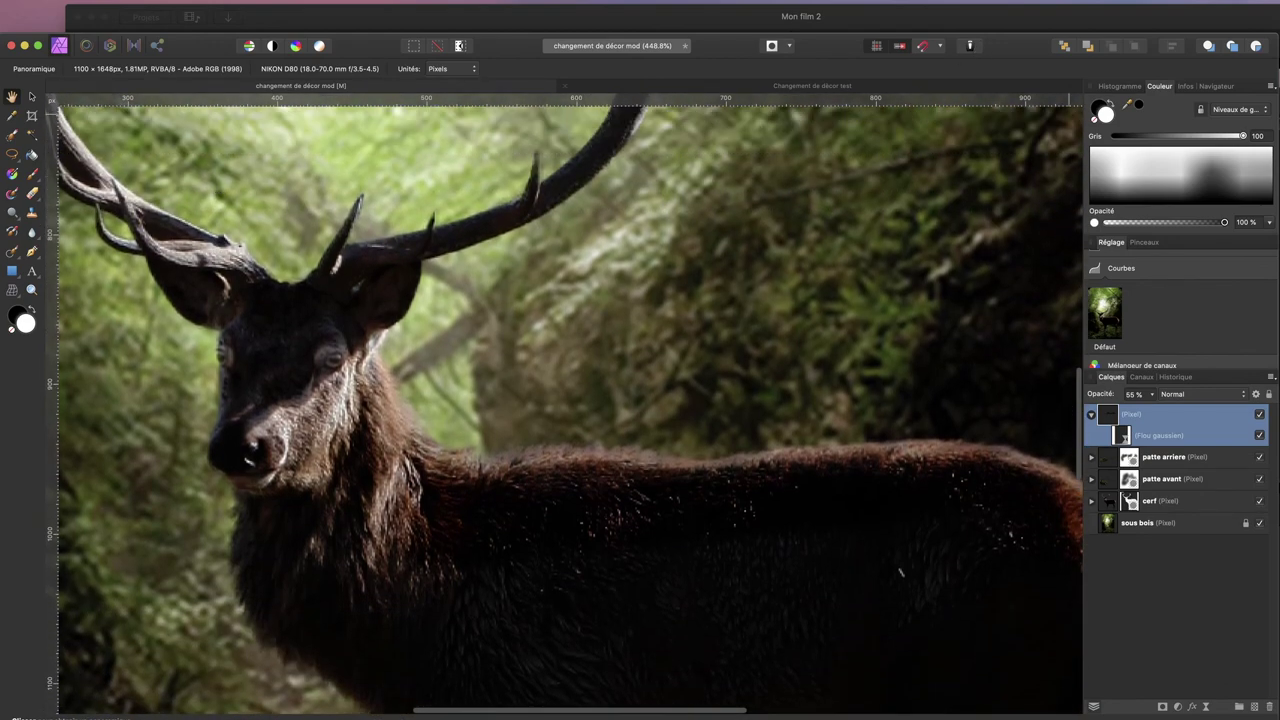
pyautogui.scroll(4, 709, 150)
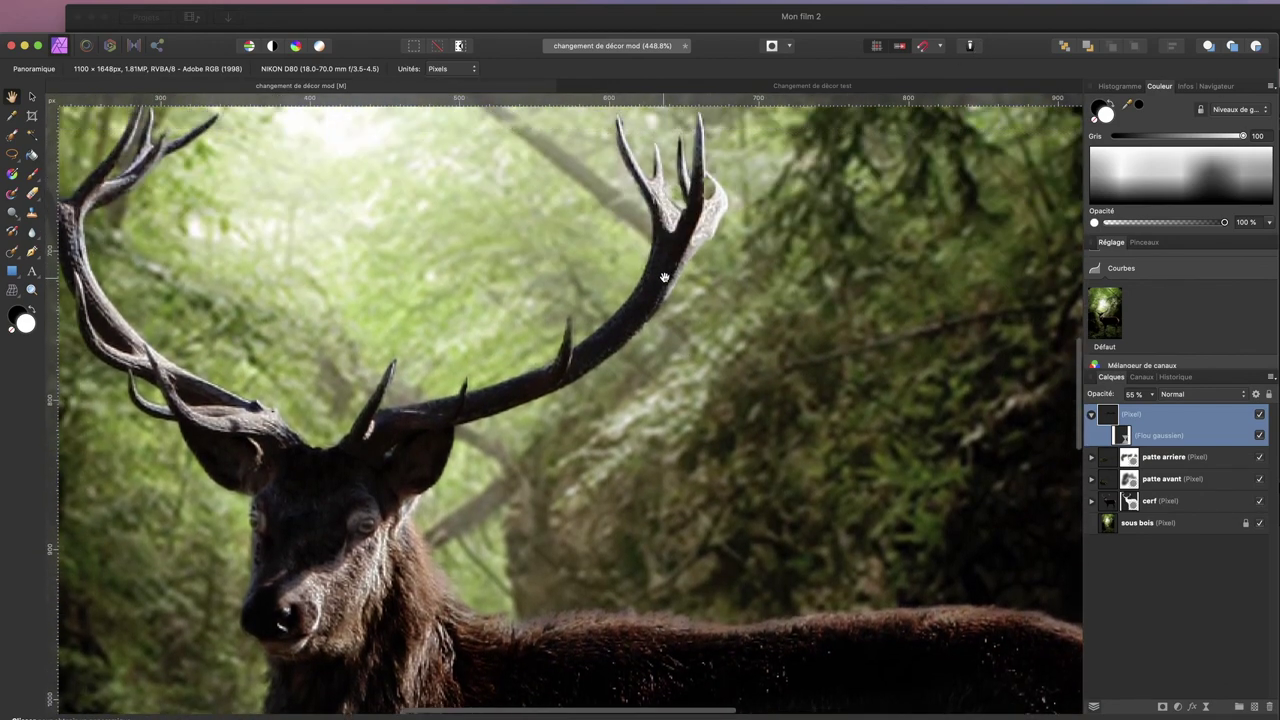
pyautogui.scroll(-1, 655, 278)
pyautogui.hscroll(-7, 315, 340)
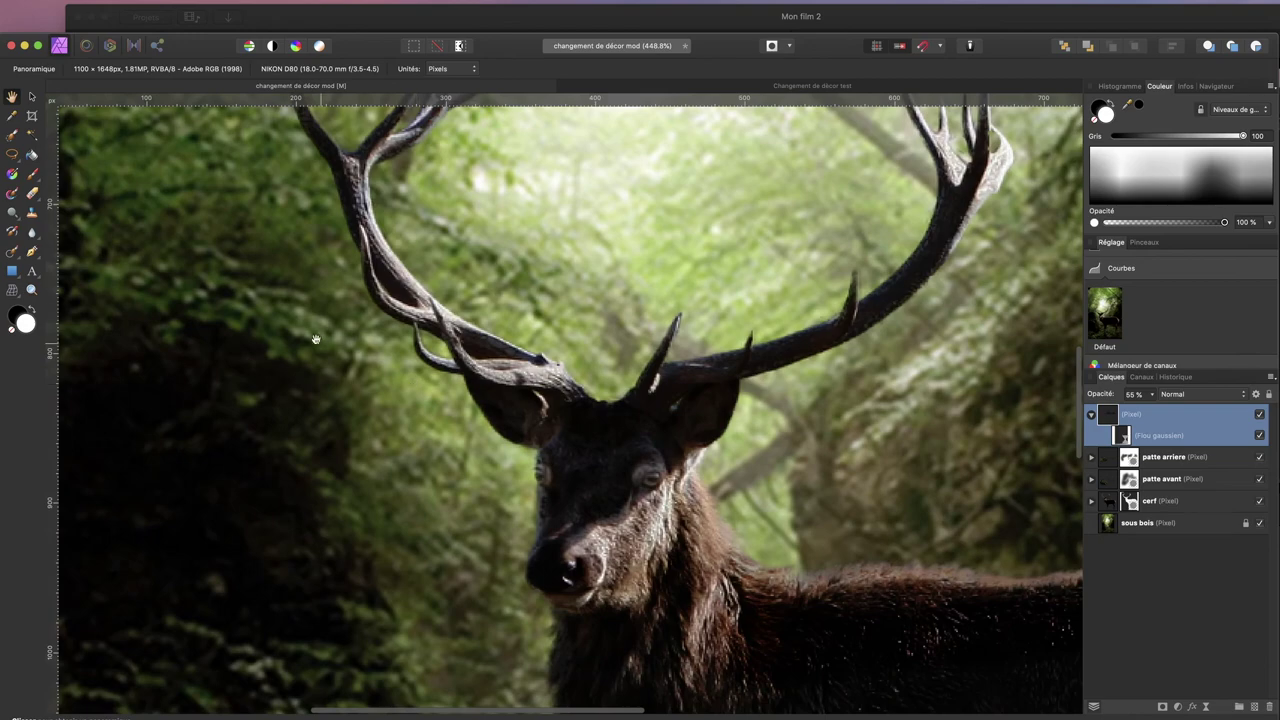
pyautogui.scroll(-8, 315, 340)
pyautogui.hscroll(8, 823, 357)
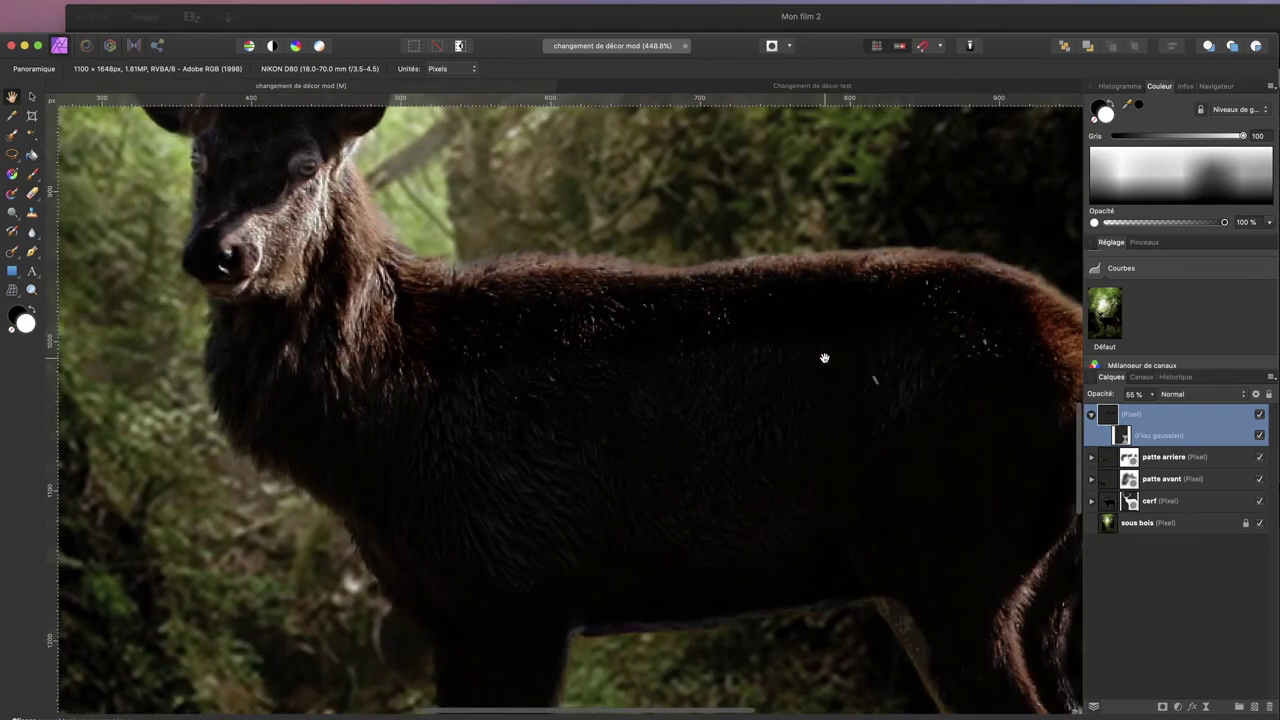
pyautogui.scroll(-15, 824, 357)
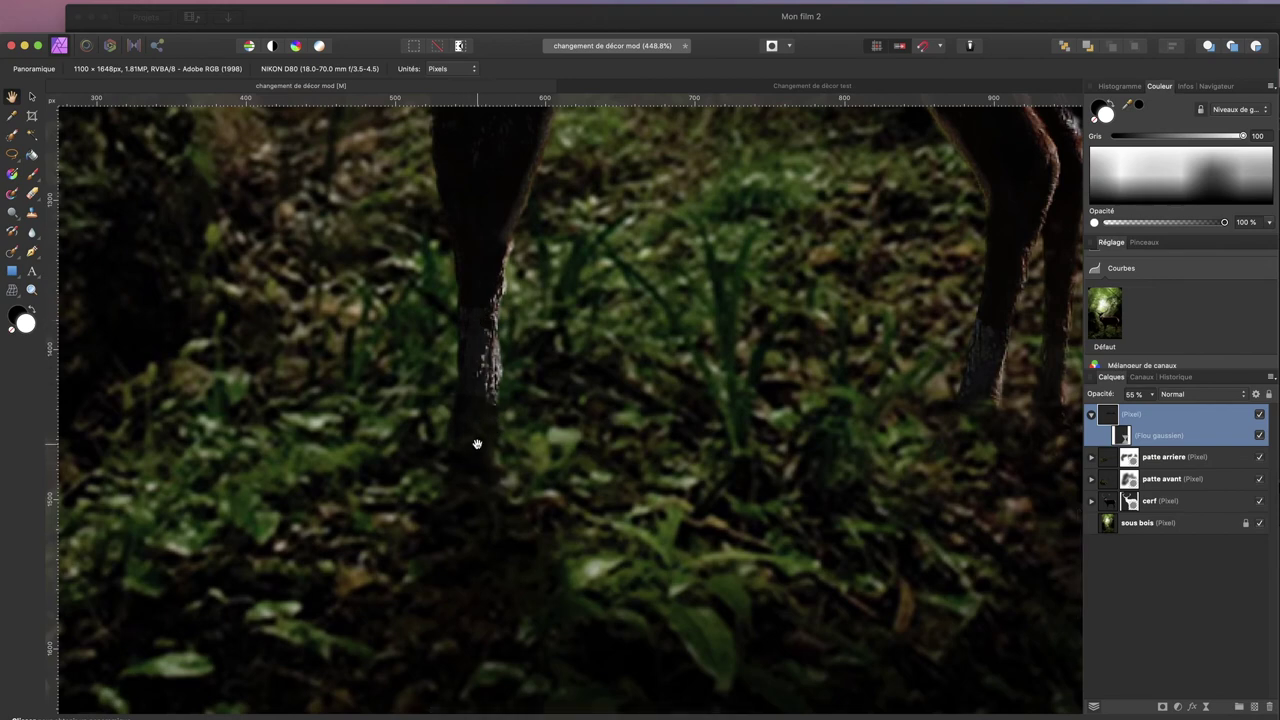
pyautogui.hscroll(-8, 477, 444)
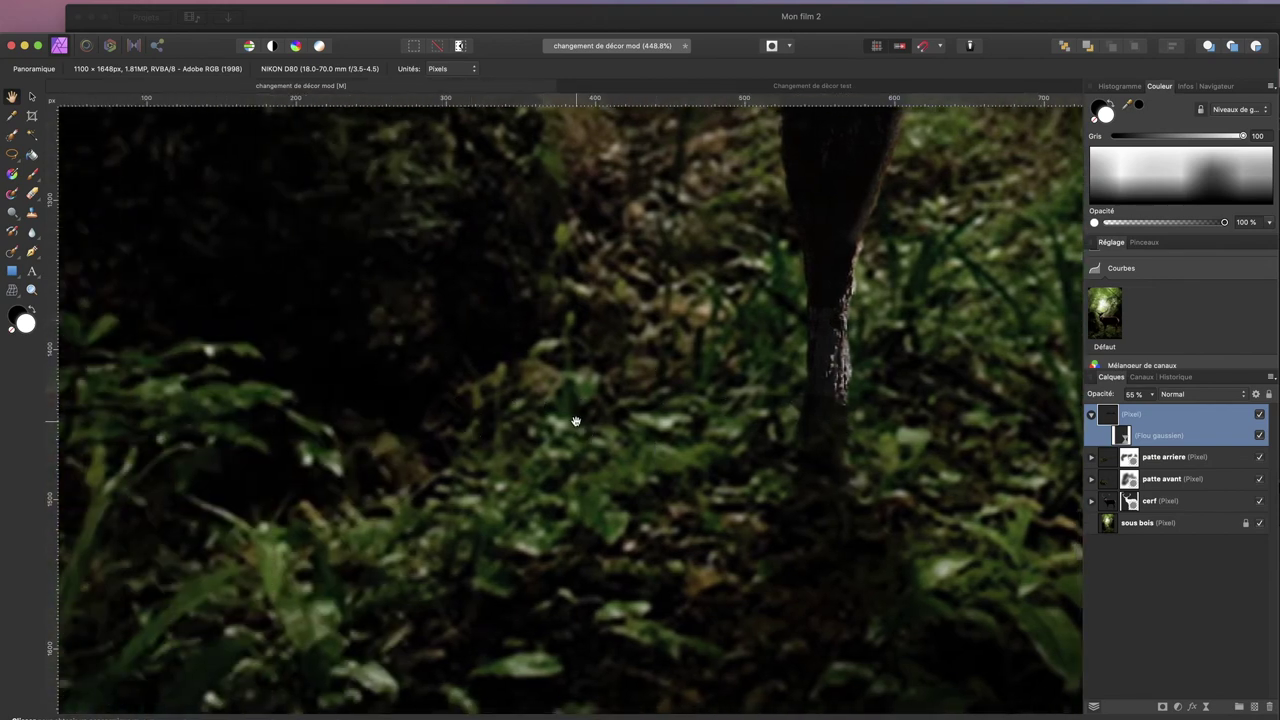
pyautogui.scroll(3, 576, 421)
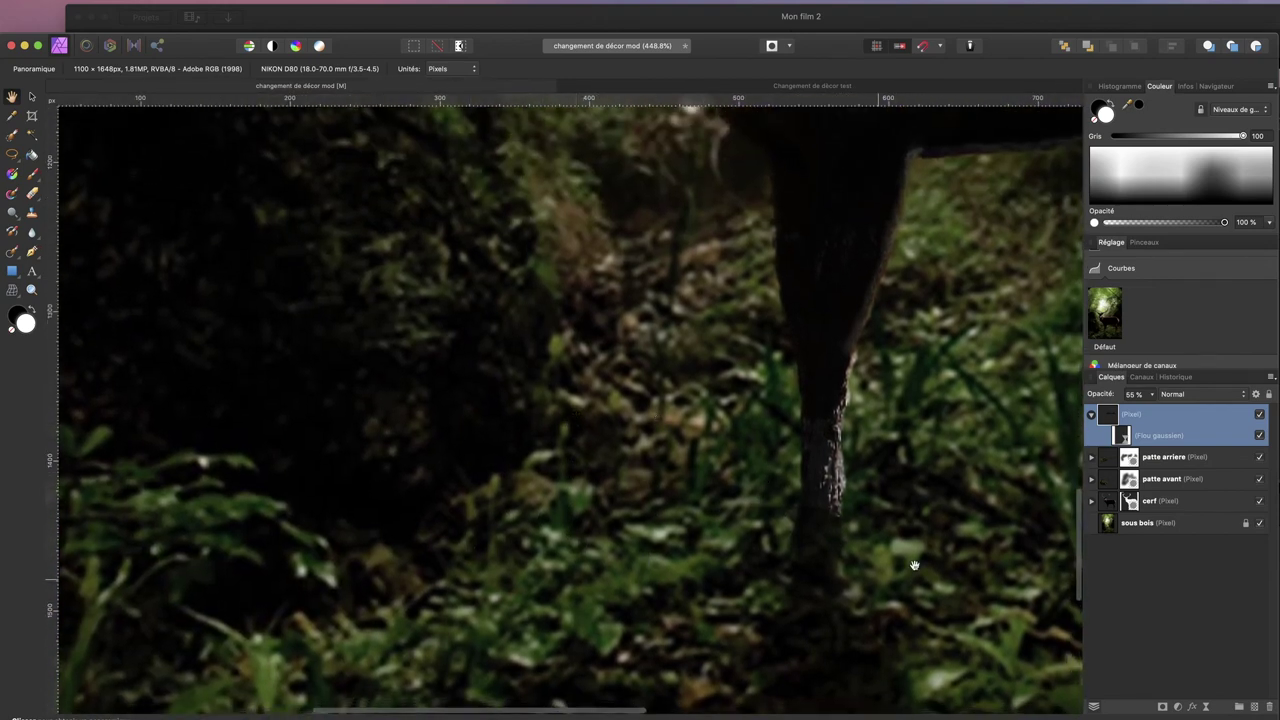
pyautogui.scroll(14, 479, 502)
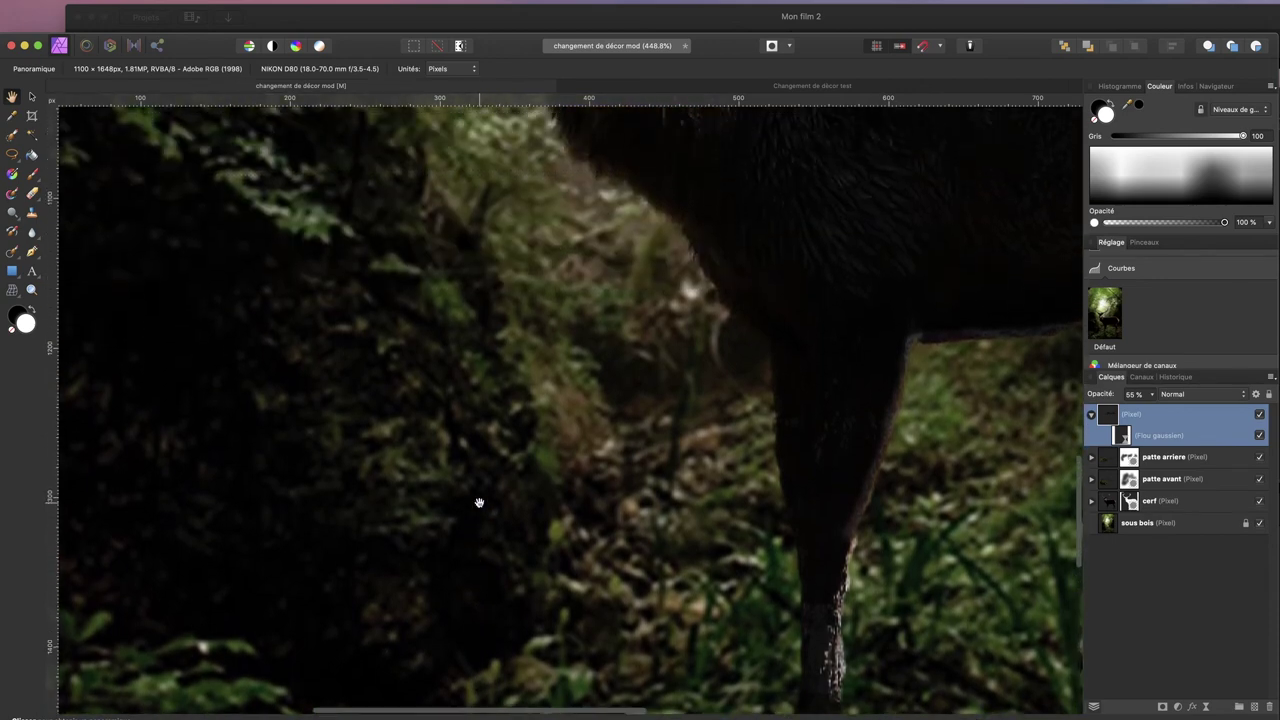
pyautogui.scroll(3, 479, 502)
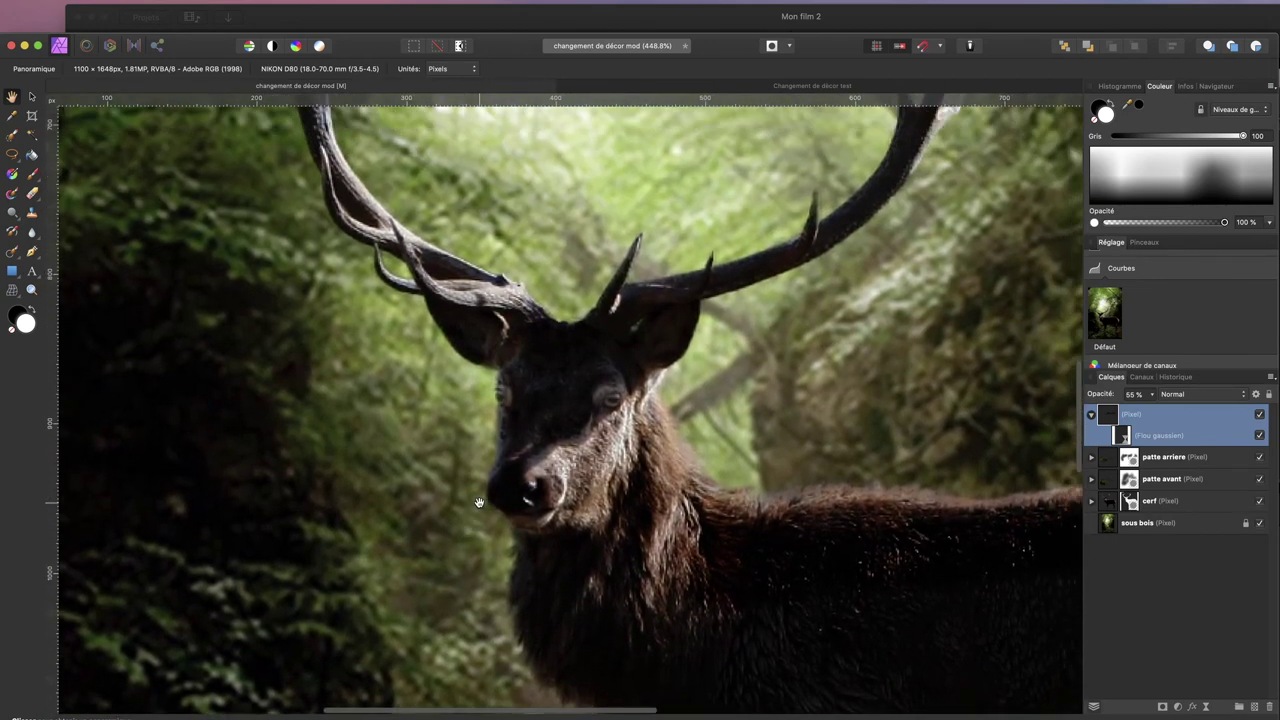
pyautogui.scroll(-12, 402, 465)
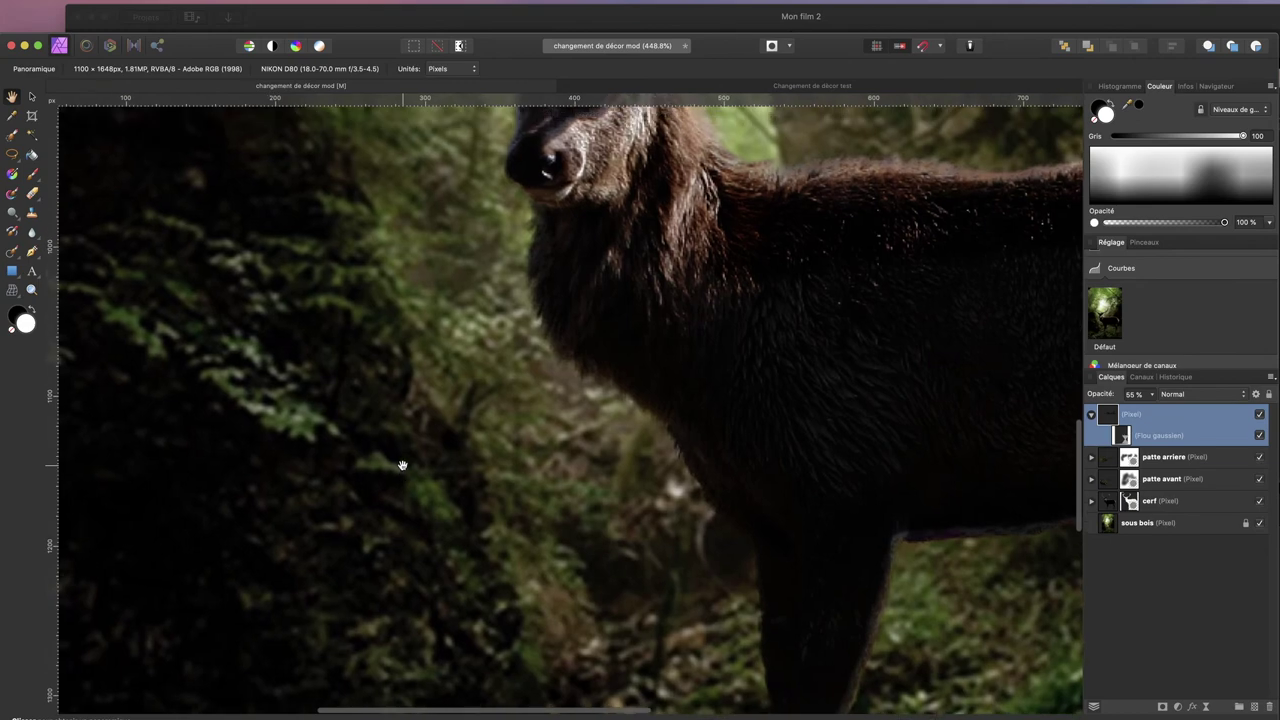
pyautogui.hscroll(7, 402, 465)
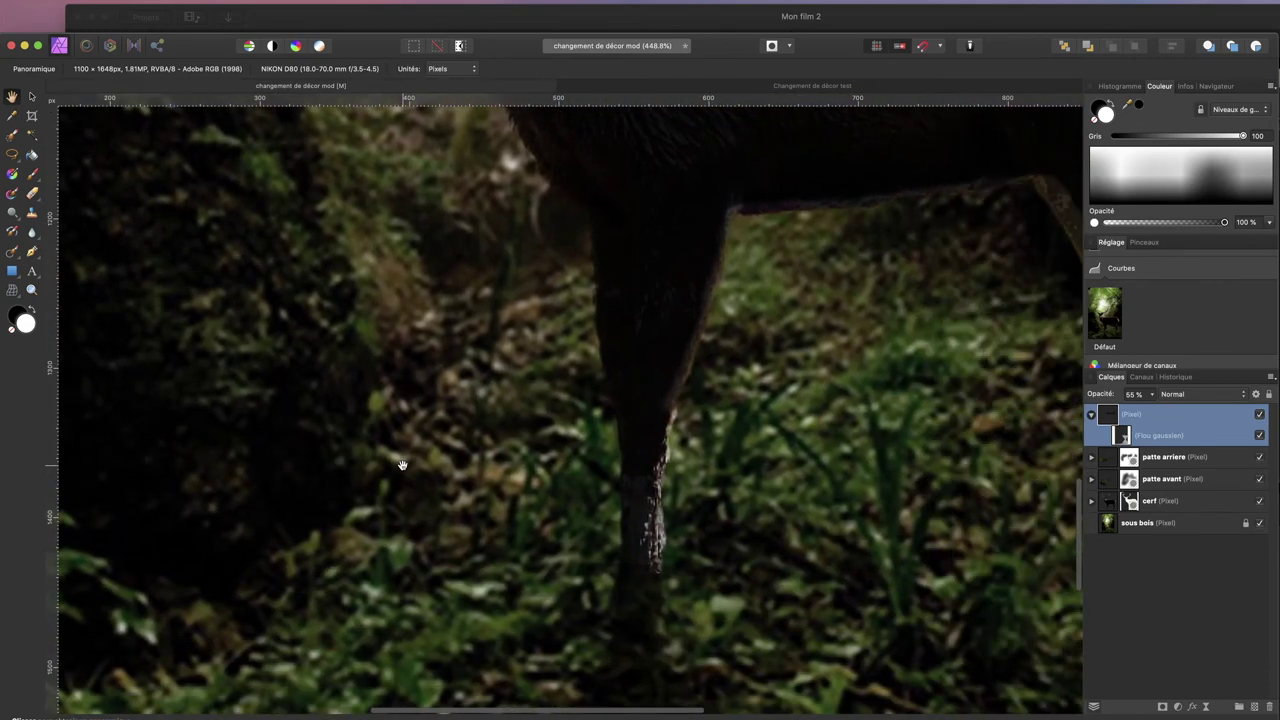
pyautogui.scroll(10, 402, 465)
pyautogui.hscroll(3, 402, 465)
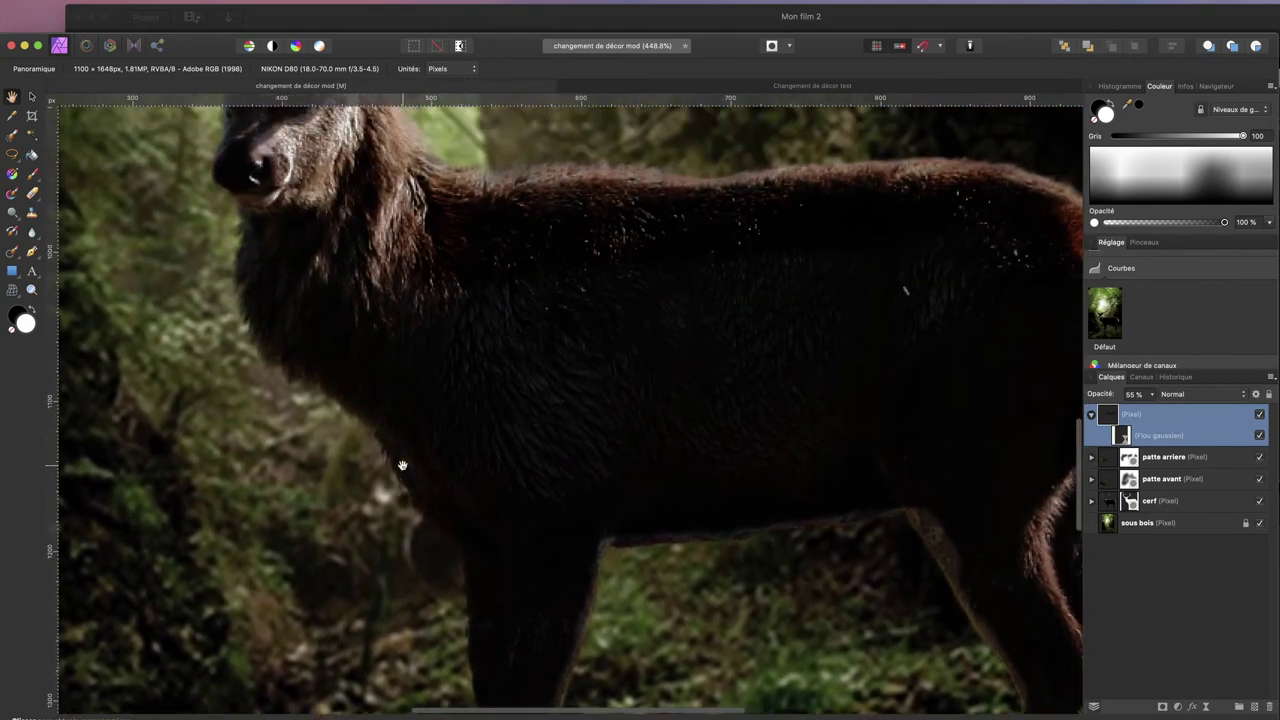
# Group the shadow, patte arriere, patte avant and cerf layers into one group above the forest background
pyautogui.scroll(3, 403, 465)
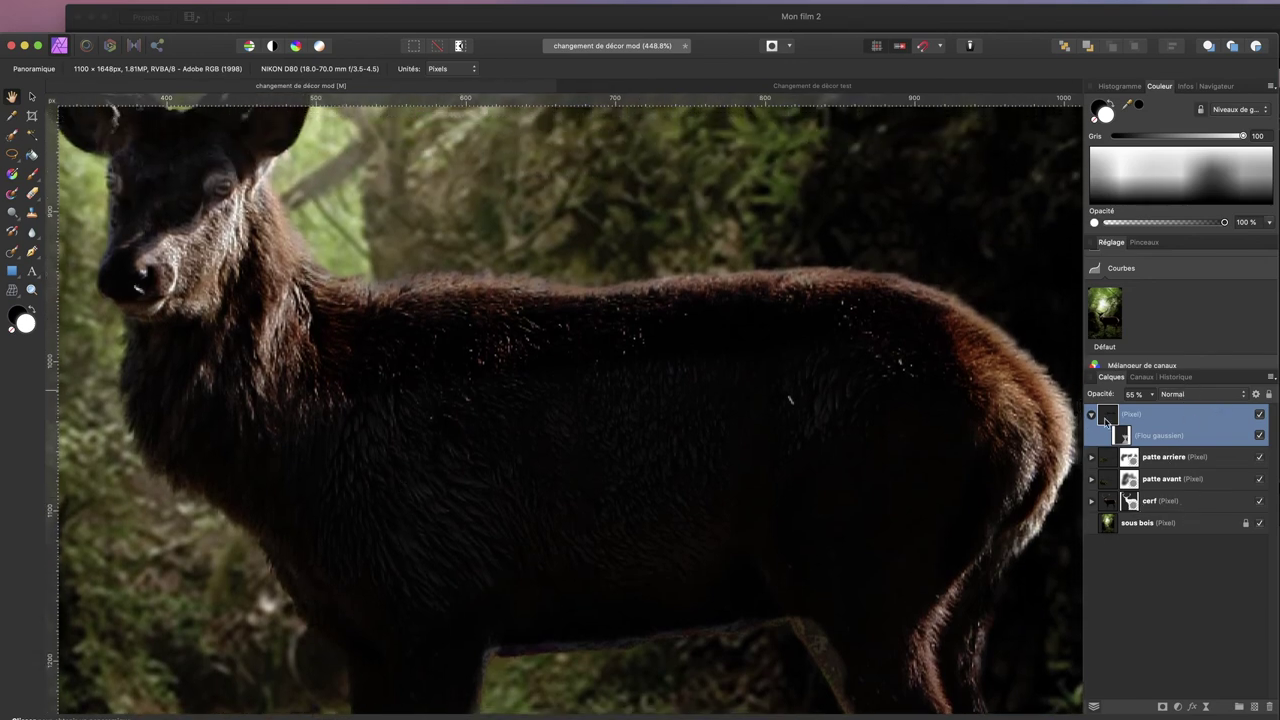
pyautogui.click(1092, 416)
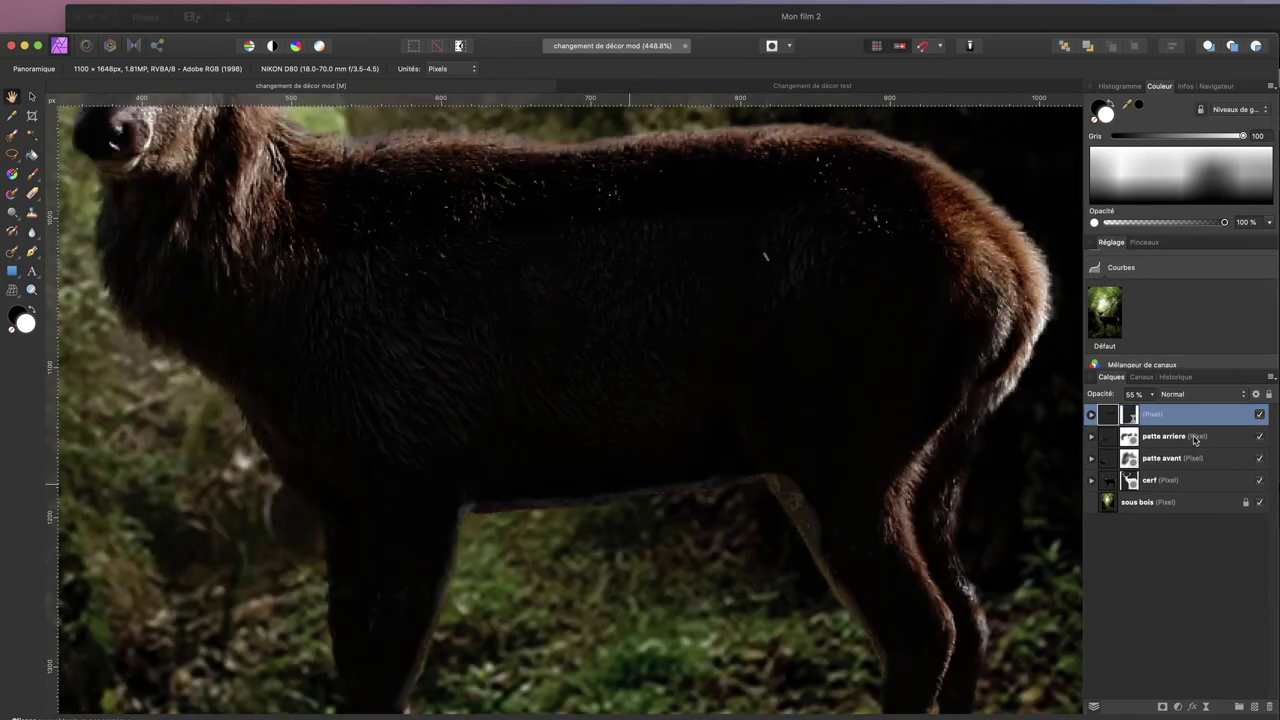
pyautogui.keyDown('shift'); pyautogui.click(1194, 441); pyautogui.keyUp('shift')
pyautogui.keyDown('shift'); pyautogui.click(1185, 462); pyautogui.keyUp('shift')
pyautogui.keyDown('shift'); pyautogui.click(1175, 479); pyautogui.keyUp('shift')
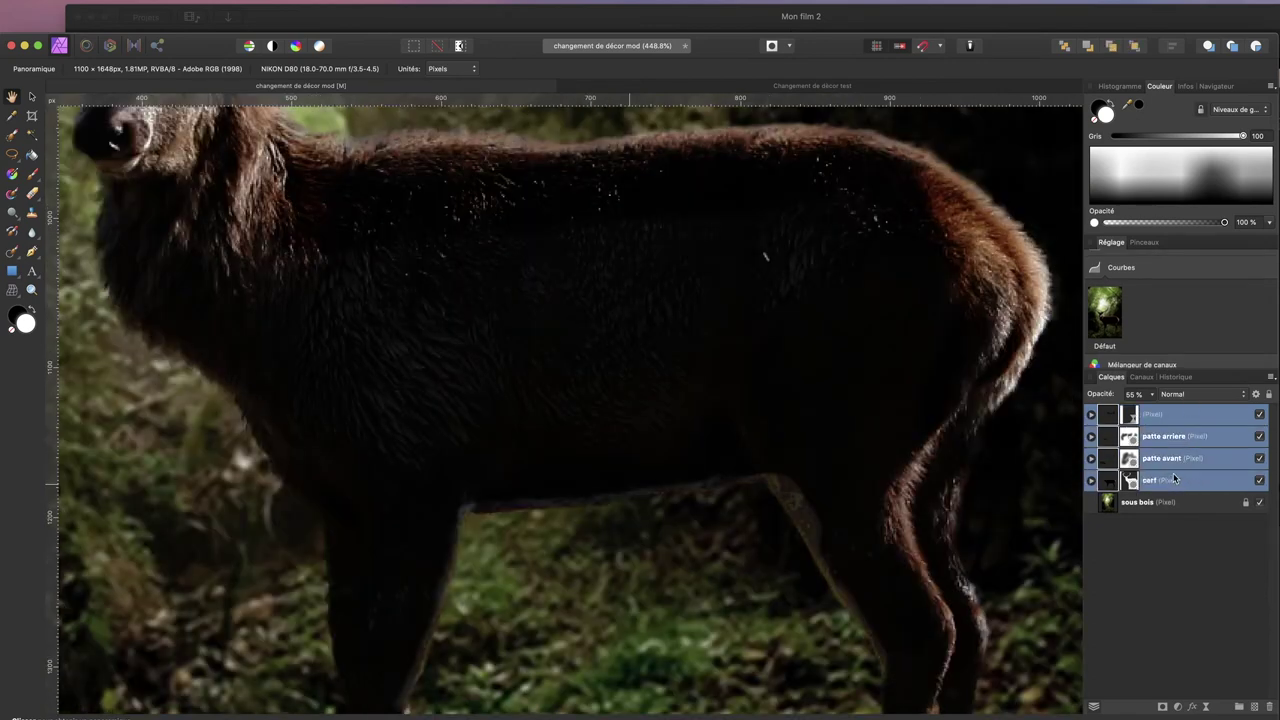
pyautogui.click(1240, 709)
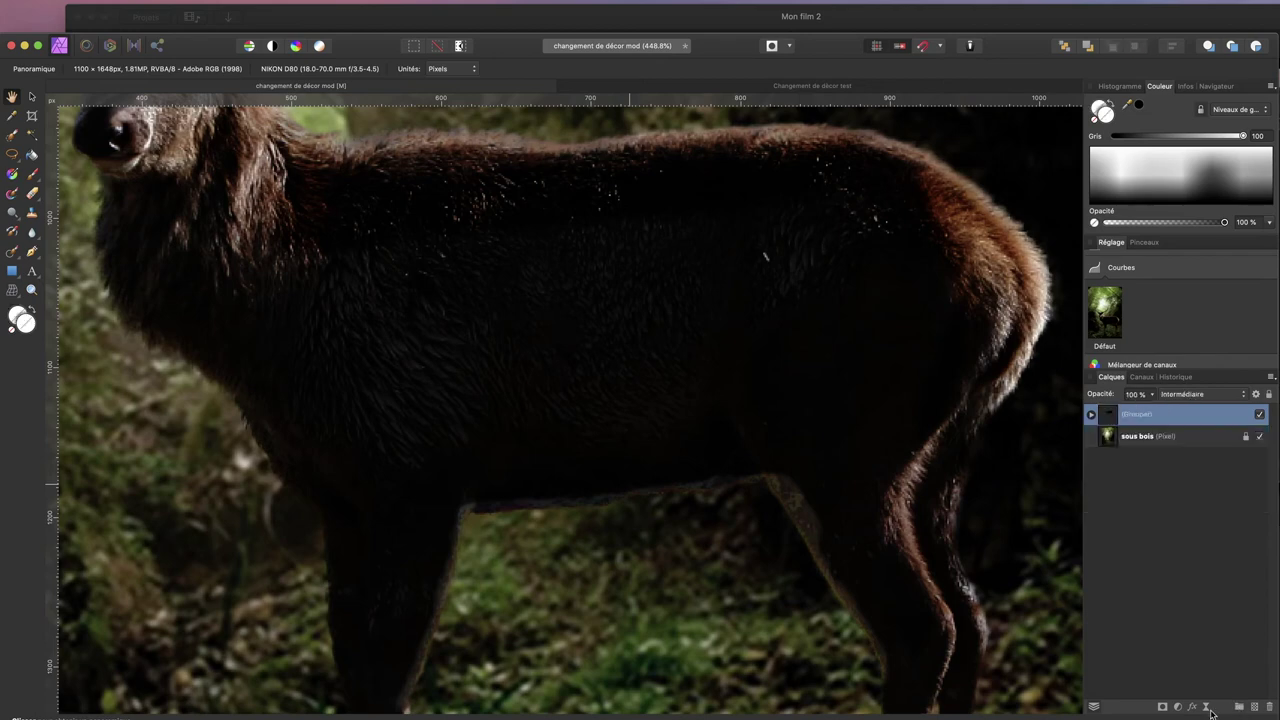
# Add a live Gaussian blur with a 0.2 px radius to the group and check its effect on the deer
pyautogui.click(1207, 710)
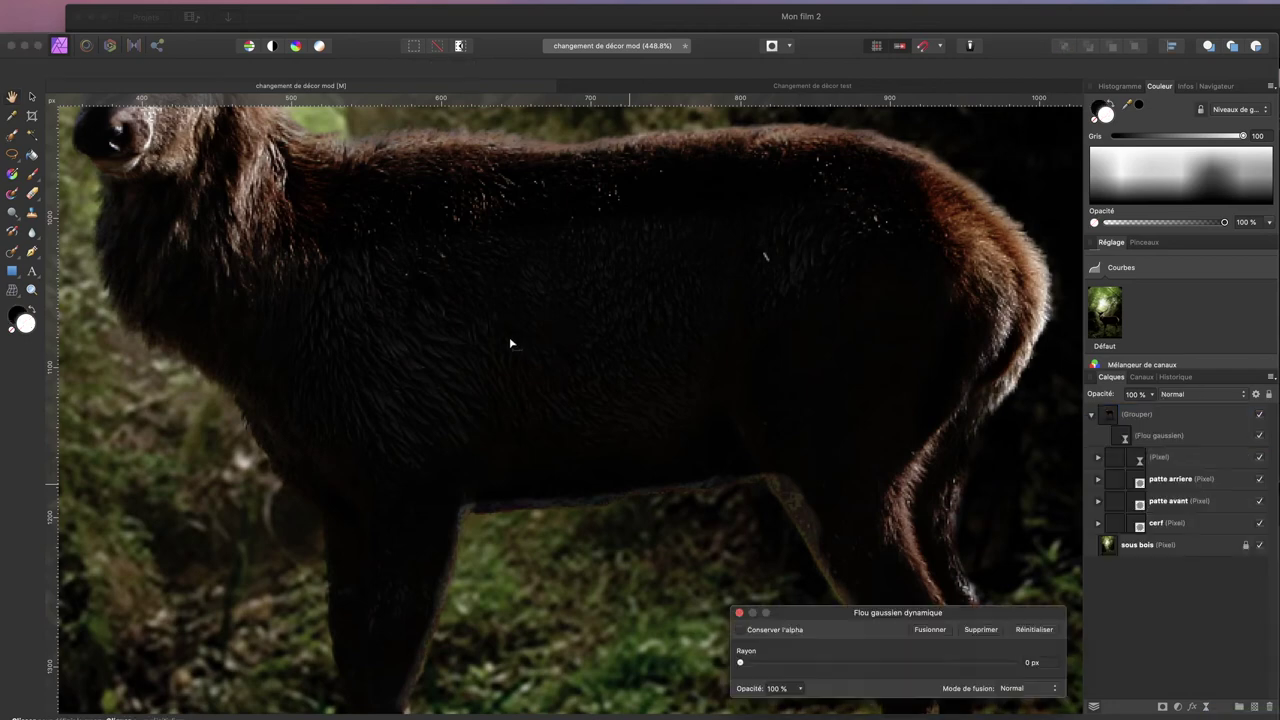
pyautogui.scroll(-5, 509, 343)
pyautogui.scroll(-4, 466, 360)
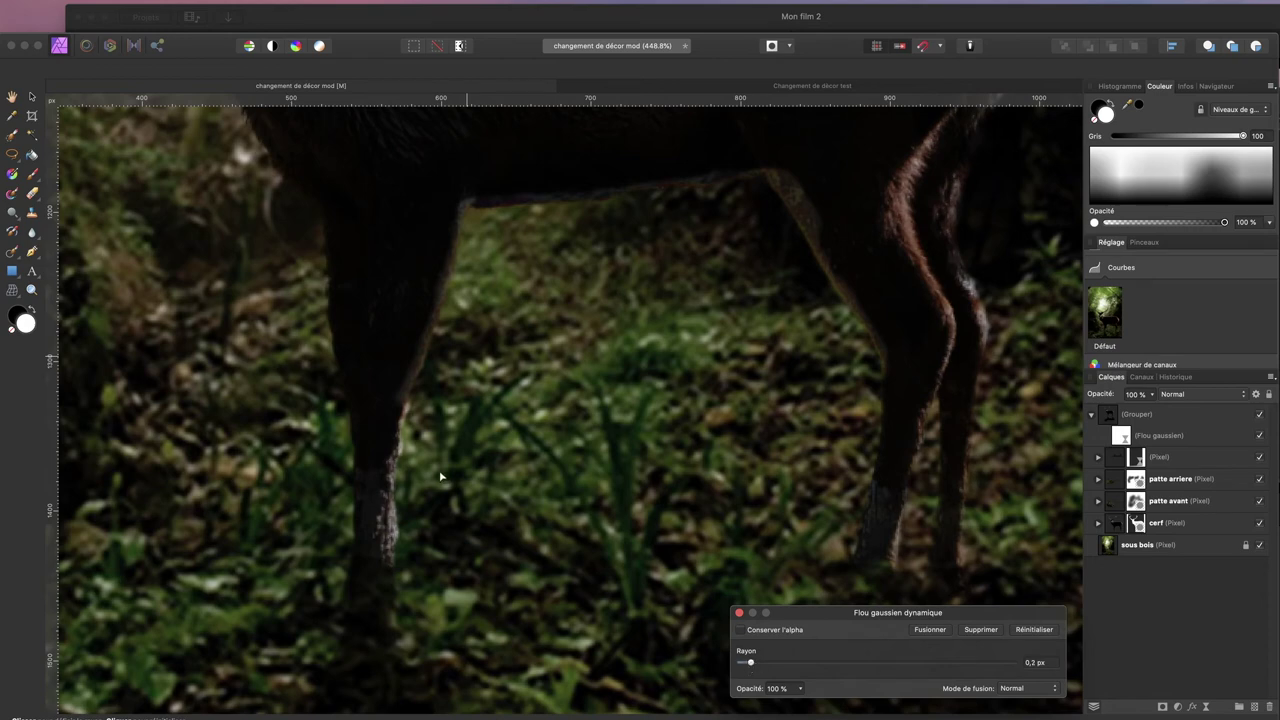
pyautogui.scroll(10, 438, 477)
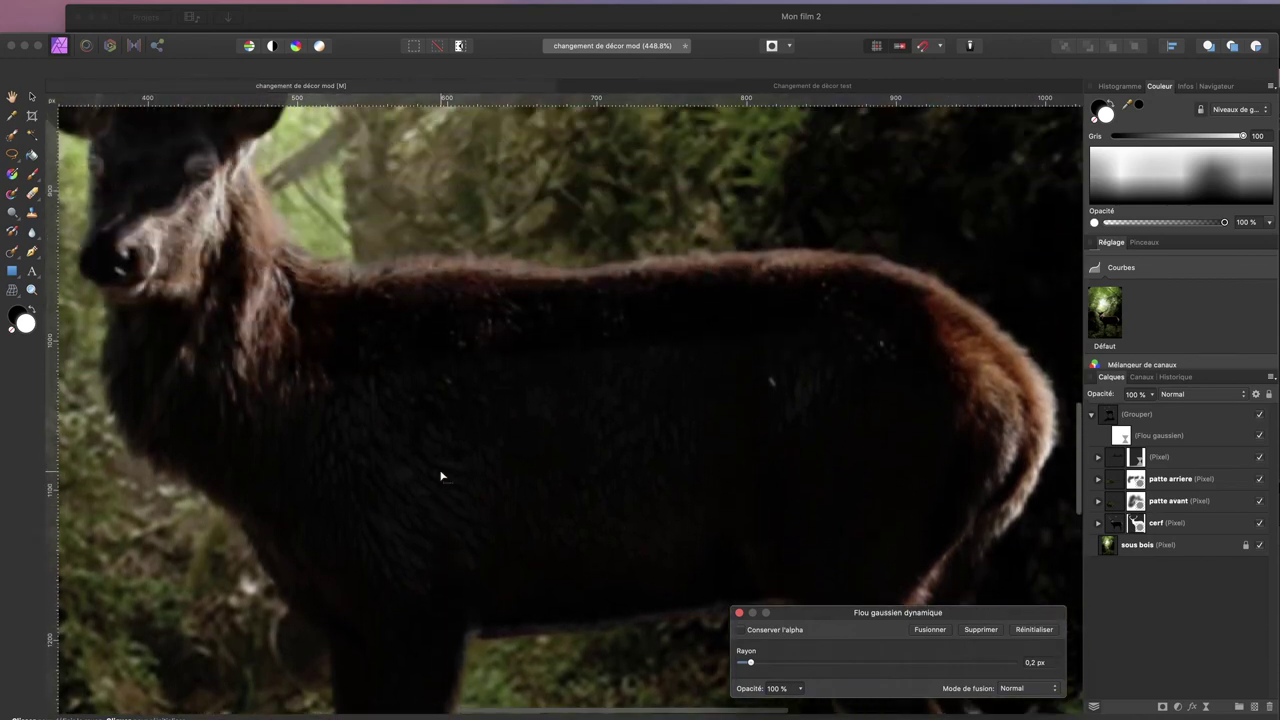
pyautogui.scroll(5, 440, 476)
pyautogui.scroll(-4, 440, 476)
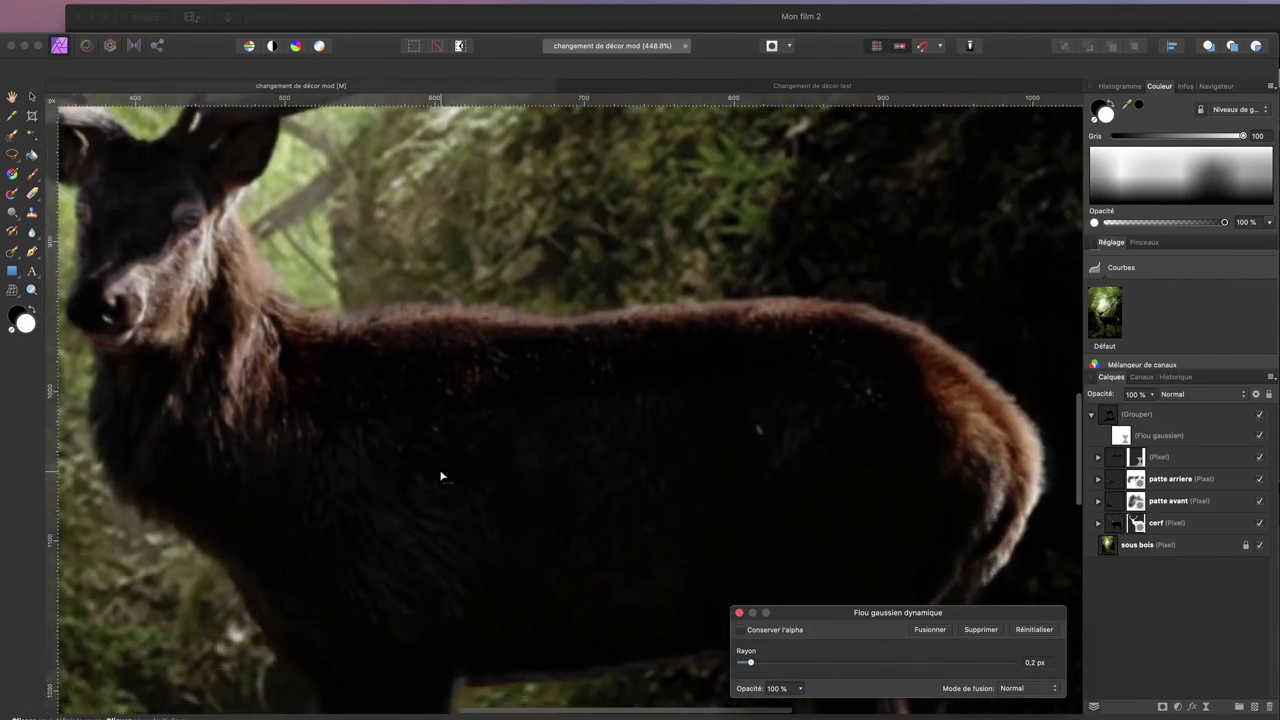
pyautogui.scroll(-10, 440, 476)
pyautogui.hscroll(4, 440, 476)
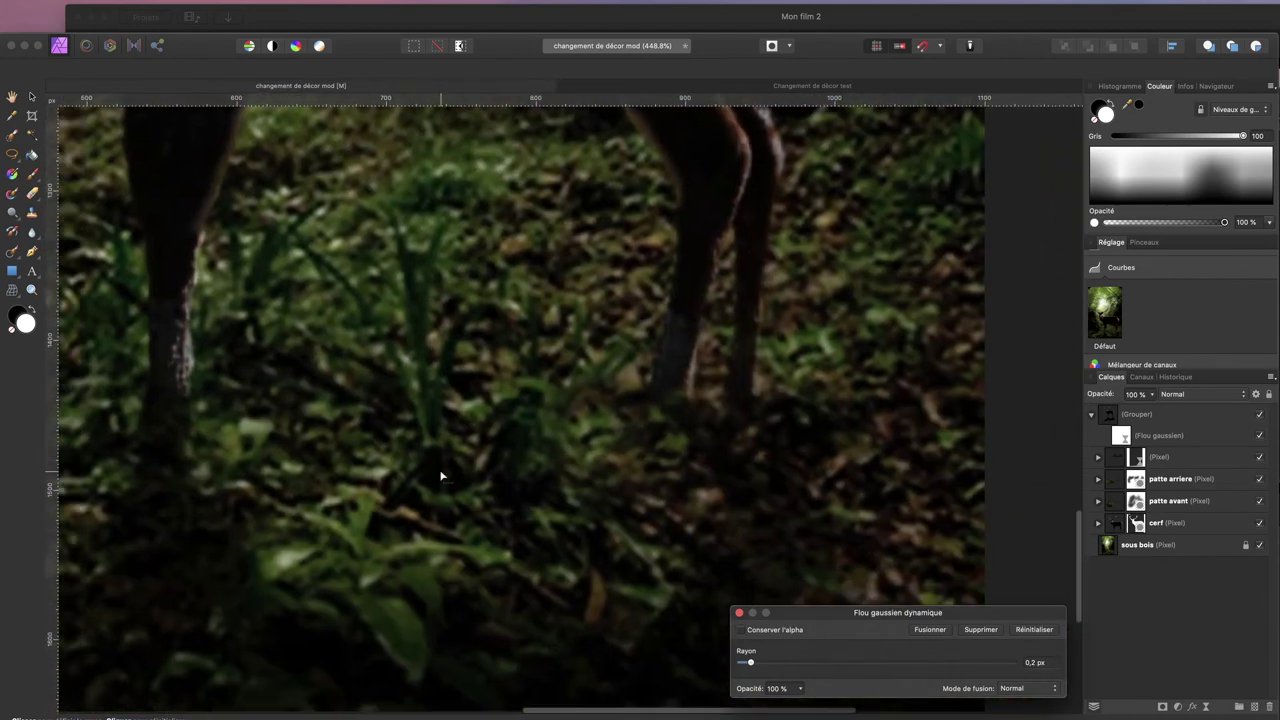
# Reduce the group's Gaussian blur radius to 0.1 px, checking the deer's legs, body and surrounding undergrowth
pyautogui.hscroll(-10, 440, 476)
pyautogui.scroll(4, 440, 476)
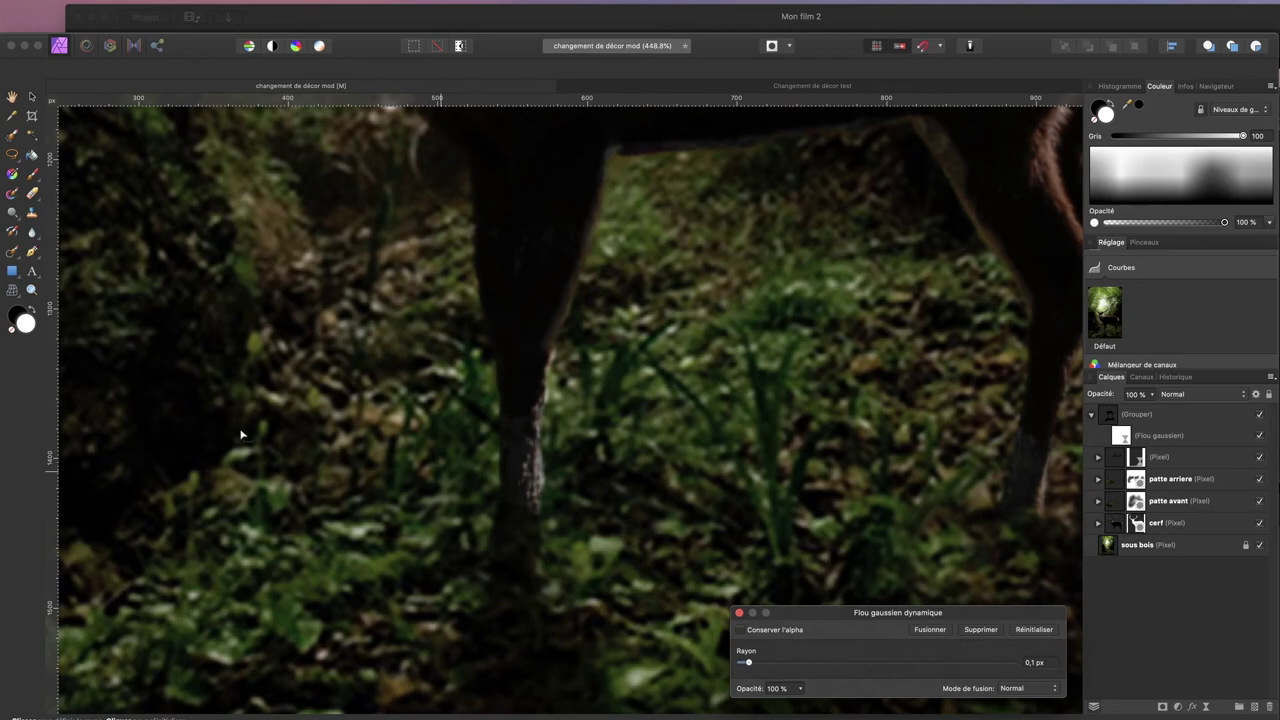
pyautogui.scroll(3, 243, 432)
pyautogui.scroll(-6, 241, 434)
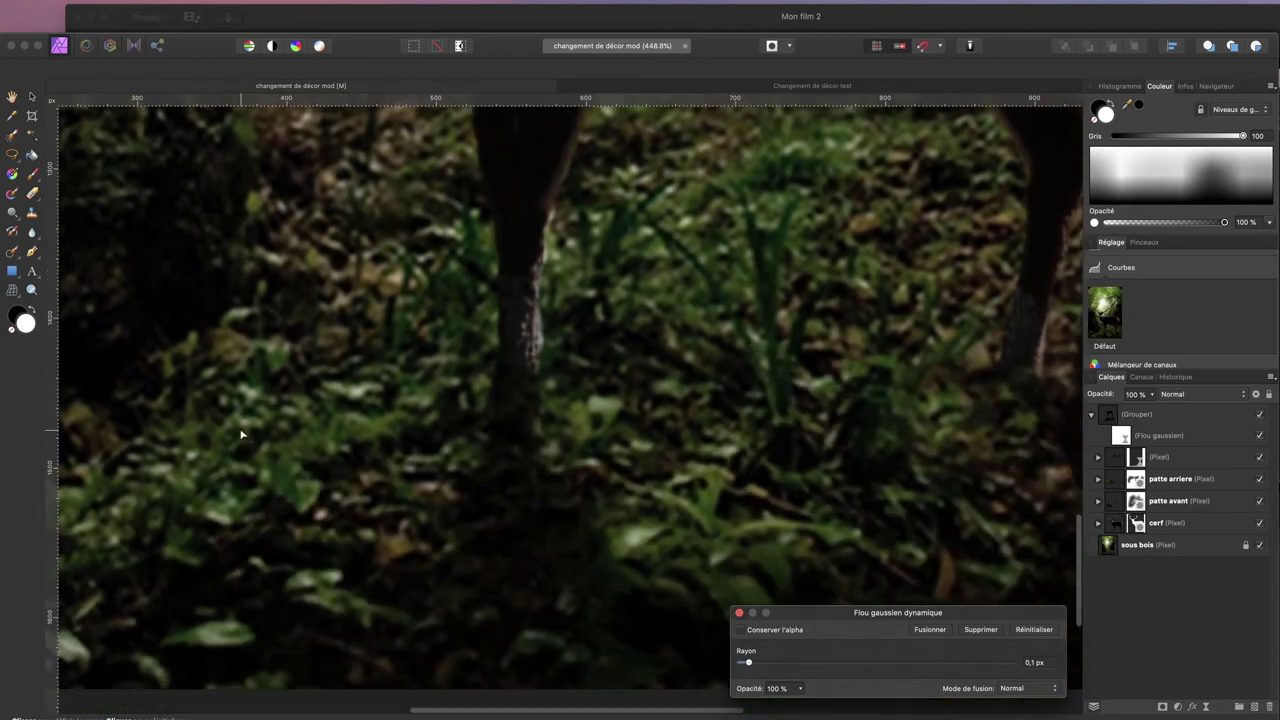
pyautogui.scroll(15, 241, 434)
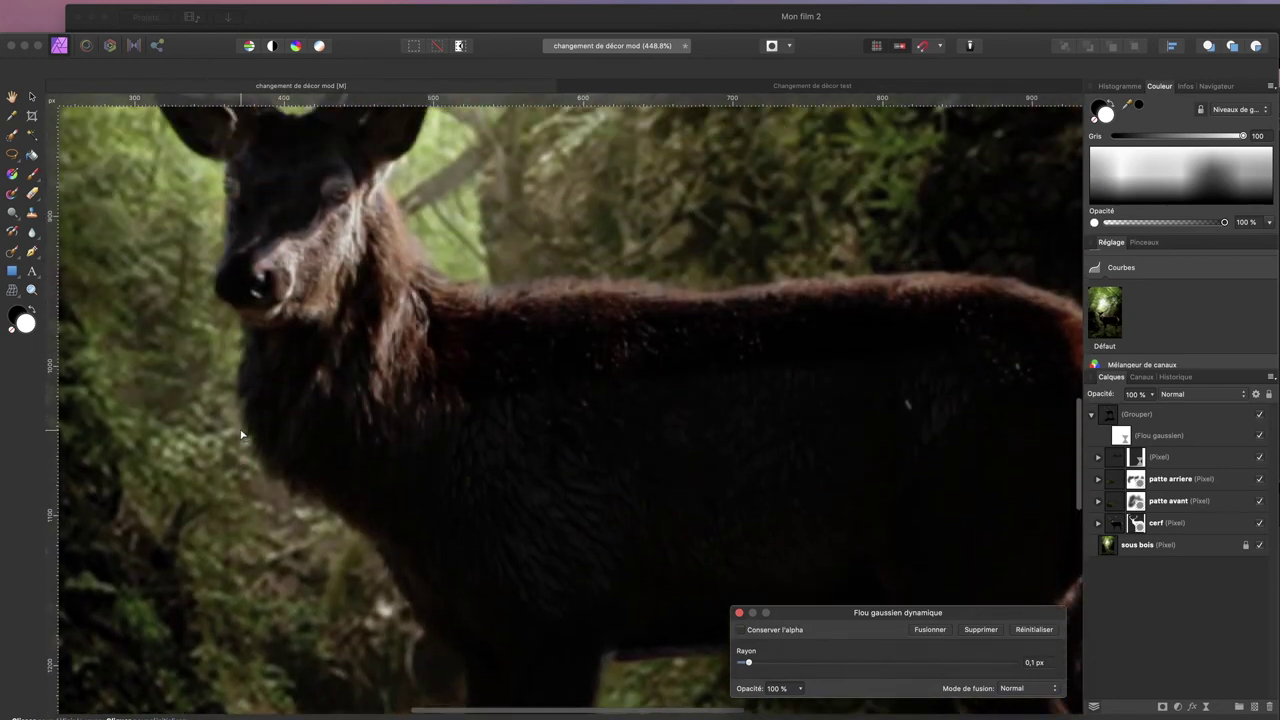
pyautogui.scroll(5, 241, 434)
pyautogui.scroll(-6, 241, 434)
pyautogui.hscroll(3, 241, 434)
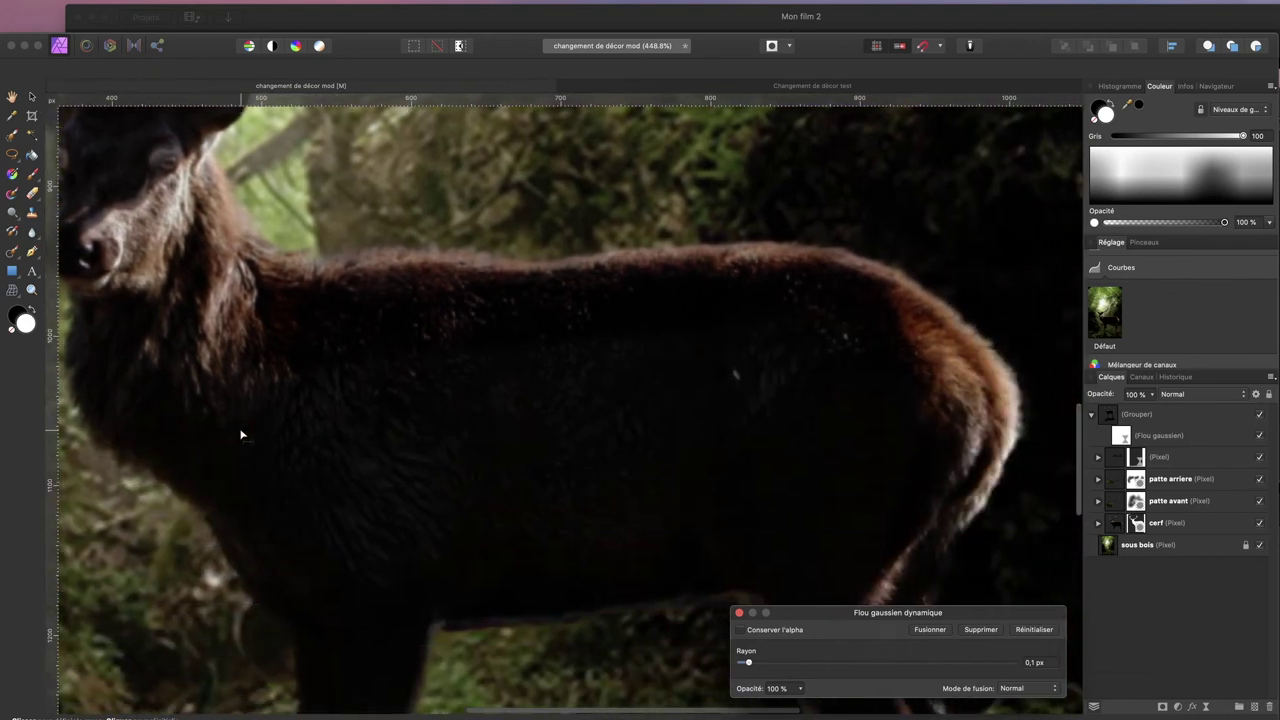
pyautogui.scroll(-8, 241, 434)
pyautogui.hscroll(5, 241, 434)
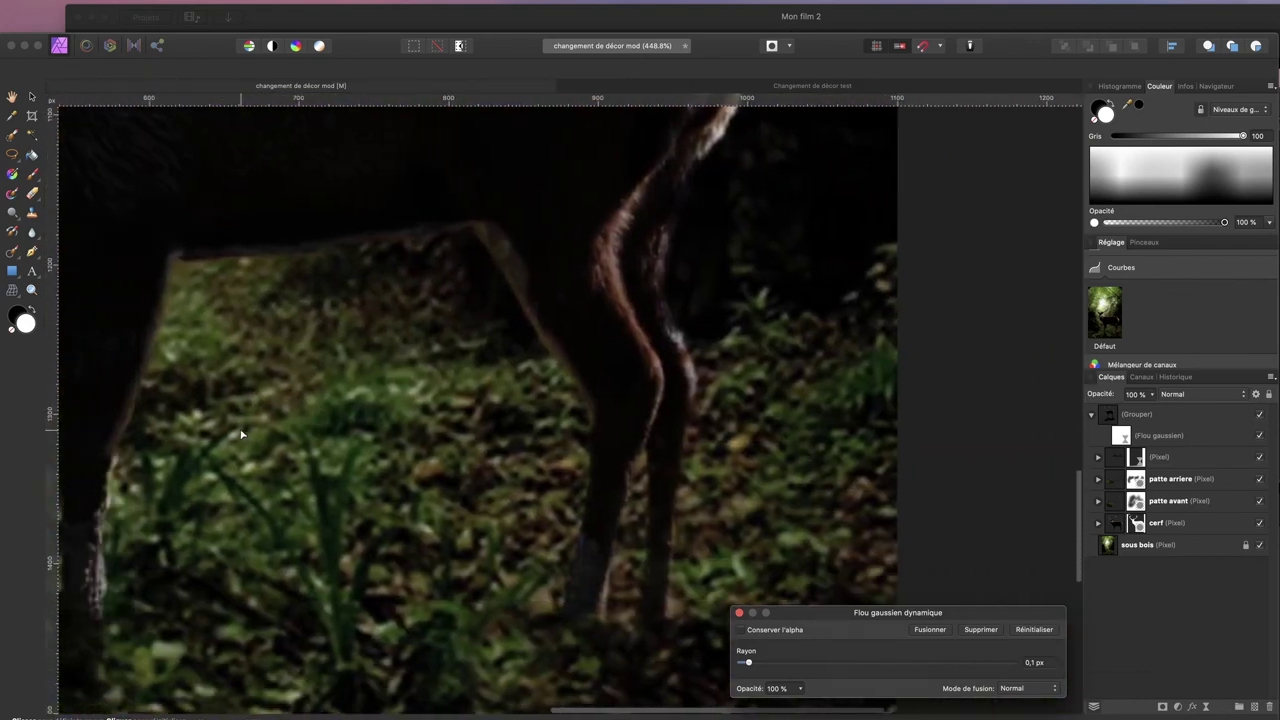
pyautogui.hscroll(-5, 241, 434)
pyautogui.scroll(-3, 241, 434)
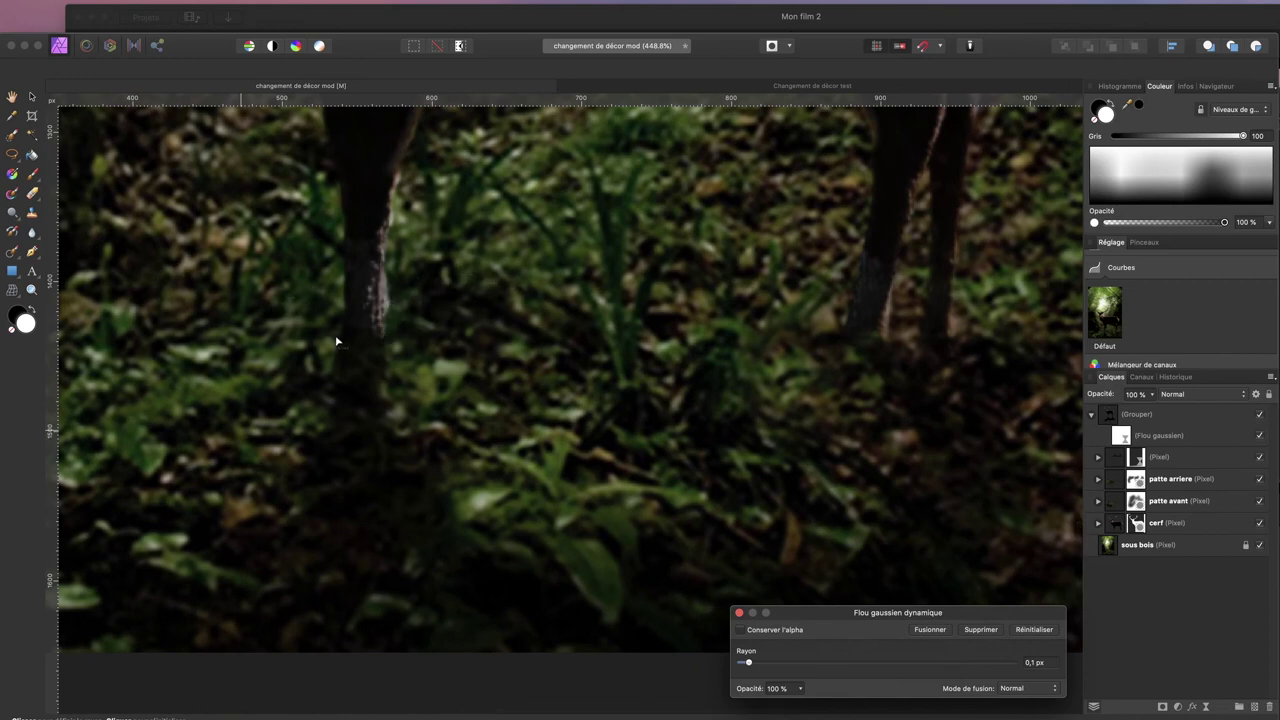
pyautogui.click(739, 614)
# Paint black on the group's Gaussian blur mask over the deer's head to restore its sharpness, comparing with the blur off and on
pyautogui.scroll(5, 962, 506)
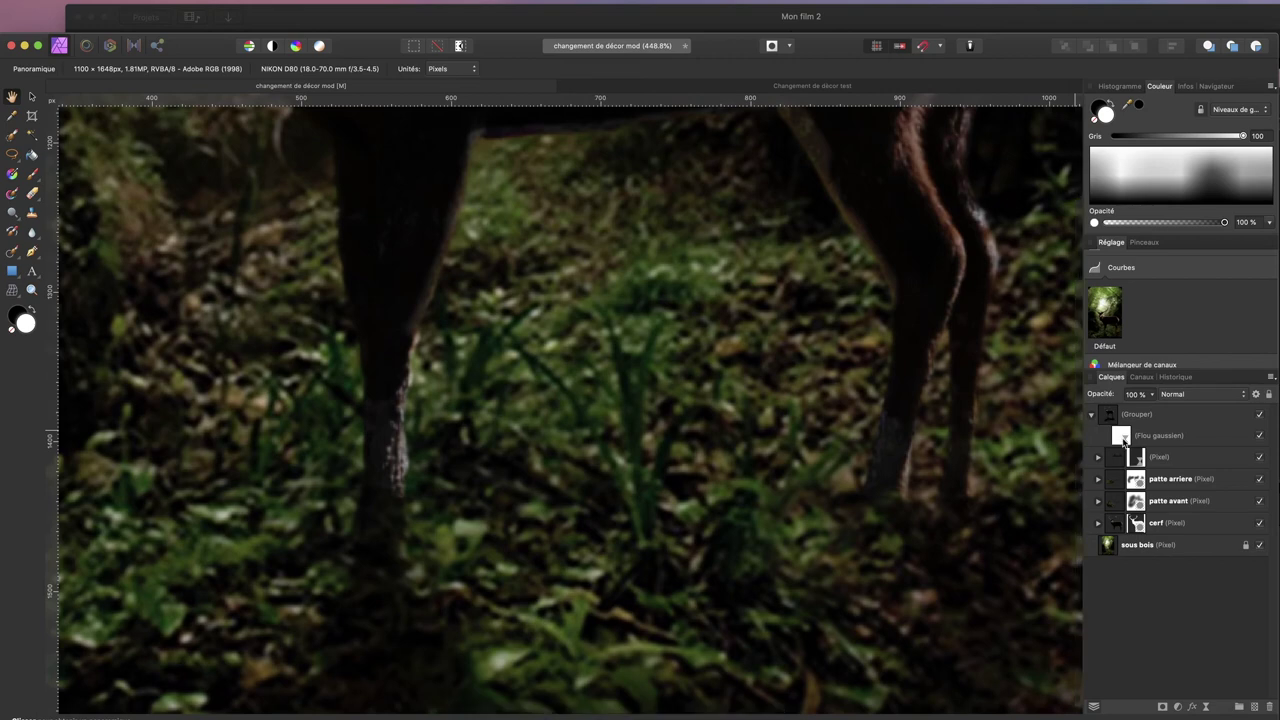
pyautogui.scroll(10, 536, 470)
pyautogui.scroll(5, 536, 470)
pyautogui.hscroll(-5, 536, 470)
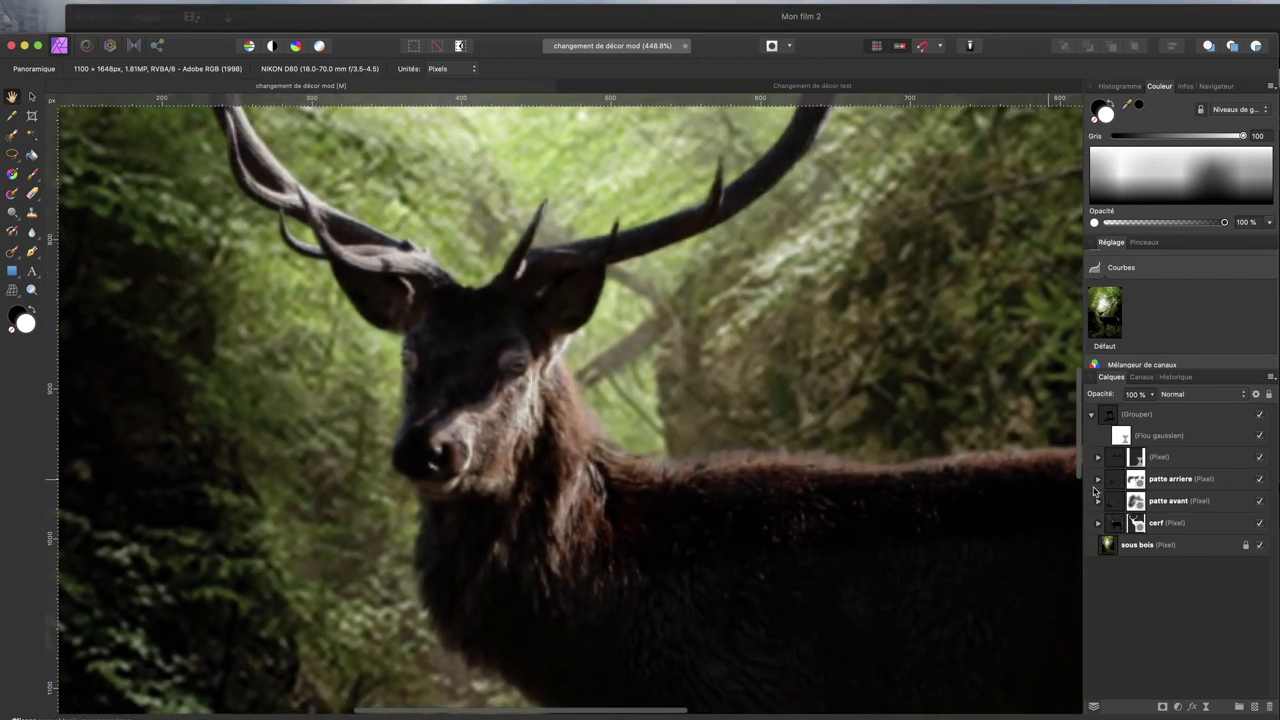
pyautogui.click(1110, 438)
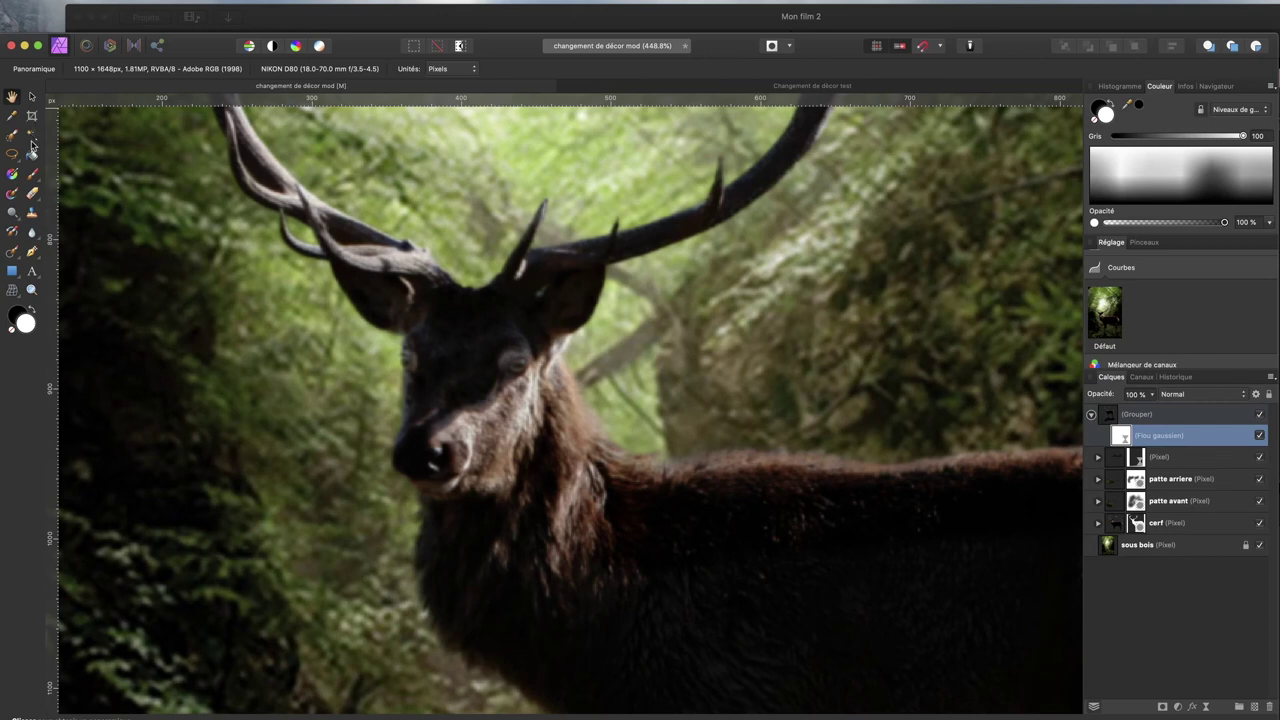
pyautogui.click(36, 178)
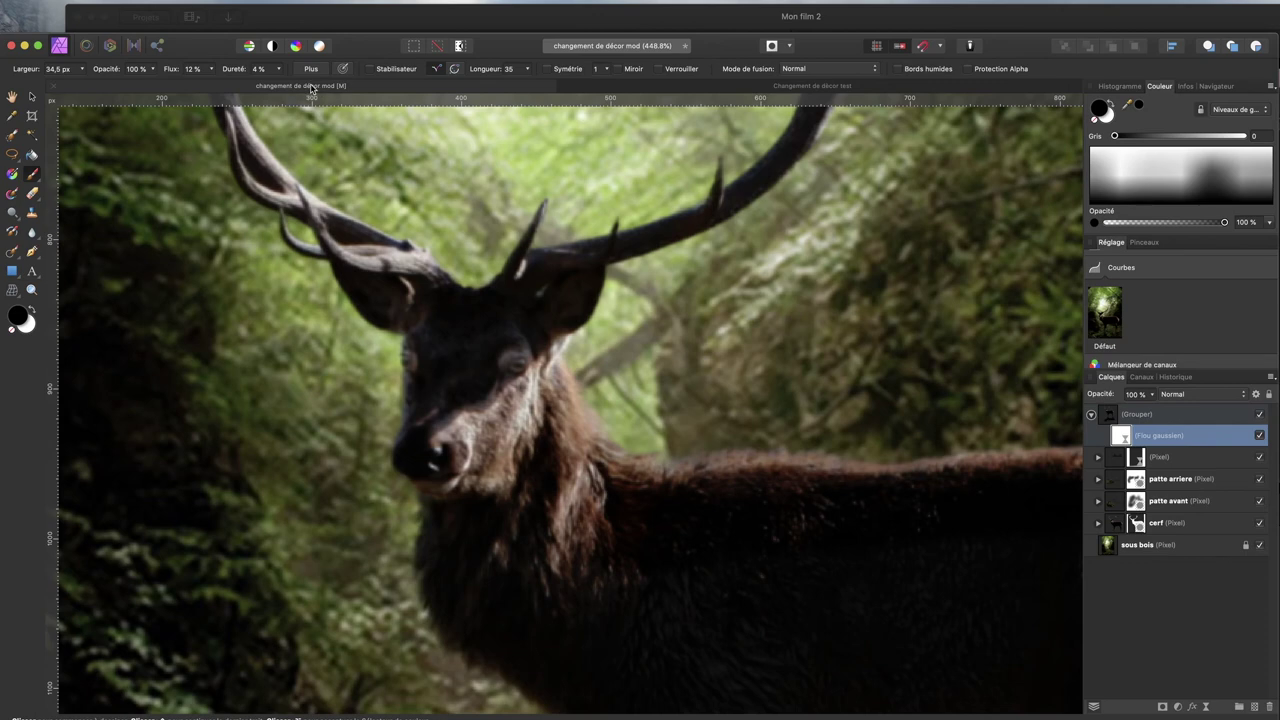
pyautogui.moveTo(509, 366)
pyautogui.mouseDown()
pyautogui.moveTo(458, 388)
pyautogui.moveTo(515, 363)
pyautogui.moveTo(504, 377)
pyautogui.moveTo(462, 358)
pyautogui.moveTo(408, 369)
pyautogui.moveTo(406, 357)
pyautogui.moveTo(457, 405)
pyautogui.moveTo(429, 459)
pyautogui.moveTo(457, 462)
pyautogui.moveTo(417, 457)
pyautogui.moveTo(433, 441)
pyautogui.moveTo(439, 456)
pyautogui.moveTo(434, 433)
pyautogui.moveTo(410, 451)
pyautogui.moveTo(420, 441)
pyautogui.moveTo(410, 458)
pyautogui.moveTo(430, 465)
pyautogui.moveTo(483, 403)
pyautogui.moveTo(488, 372)
pyautogui.moveTo(436, 412)
pyautogui.moveTo(434, 385)
pyautogui.moveTo(420, 411)
pyautogui.moveTo(412, 381)
pyautogui.moveTo(432, 435)
pyautogui.moveTo(411, 457)
pyautogui.moveTo(435, 461)
pyautogui.moveTo(467, 435)
pyautogui.moveTo(428, 486)
pyautogui.moveTo(528, 403)
pyautogui.moveTo(439, 485)
pyautogui.moveTo(524, 447)
pyautogui.moveTo(525, 434)
pyautogui.moveTo(483, 481)
pyautogui.moveTo(506, 381)
pyautogui.moveTo(463, 415)
pyautogui.moveTo(480, 383)
pyautogui.moveTo(462, 384)
pyautogui.moveTo(475, 327)
pyautogui.moveTo(495, 313)
pyautogui.moveTo(420, 421)
pyautogui.moveTo(437, 291)
pyautogui.moveTo(423, 320)
pyautogui.moveTo(480, 294)
pyautogui.moveTo(494, 297)
pyautogui.moveTo(466, 386)
pyautogui.moveTo(411, 418)
pyautogui.moveTo(457, 371)
pyautogui.moveTo(409, 360)
pyautogui.moveTo(460, 349)
pyautogui.moveTo(516, 363)
pyautogui.moveTo(426, 303)
pyautogui.mouseUp()
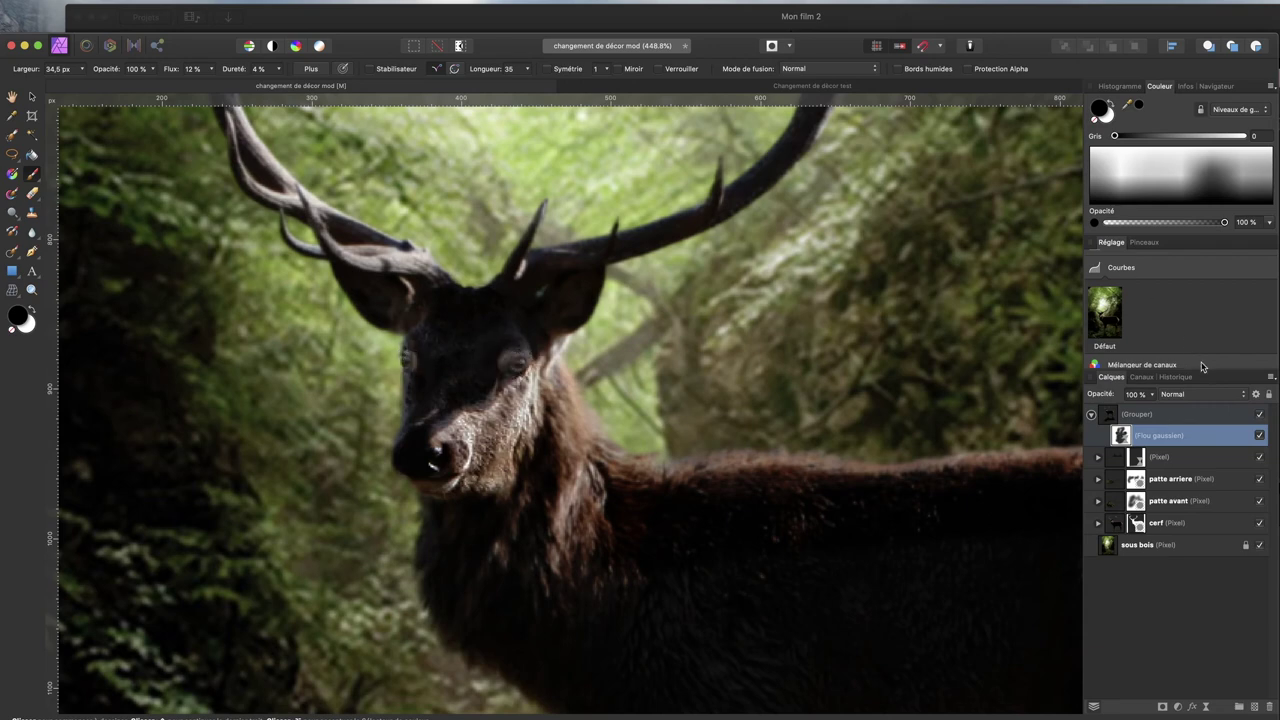
pyautogui.click(1260, 436)
pyautogui.click(1260, 437)
# Inspect the deer's legs, body and head up close, and view the whole composition to judge the masked blur
pyautogui.scroll(-5, 797, 514)
pyautogui.hscroll(-3, 797, 514)
pyautogui.scroll(-3, 797, 514)
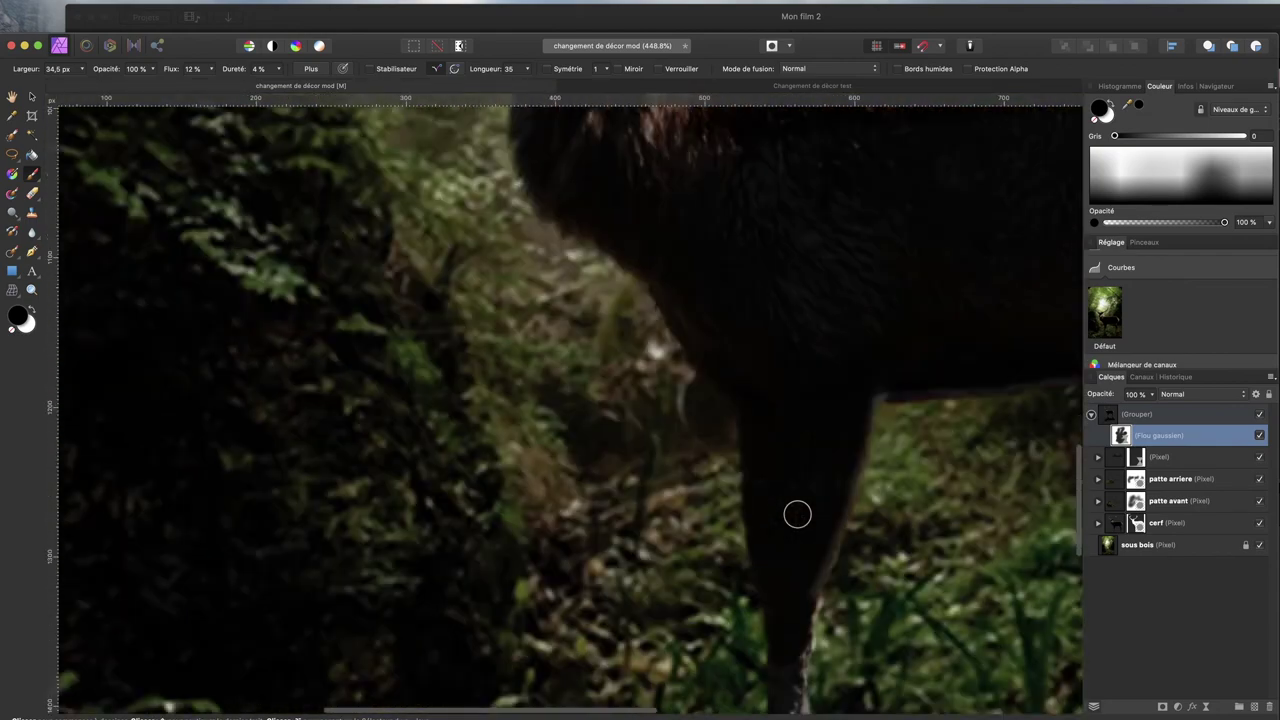
pyautogui.scroll(10, 797, 514)
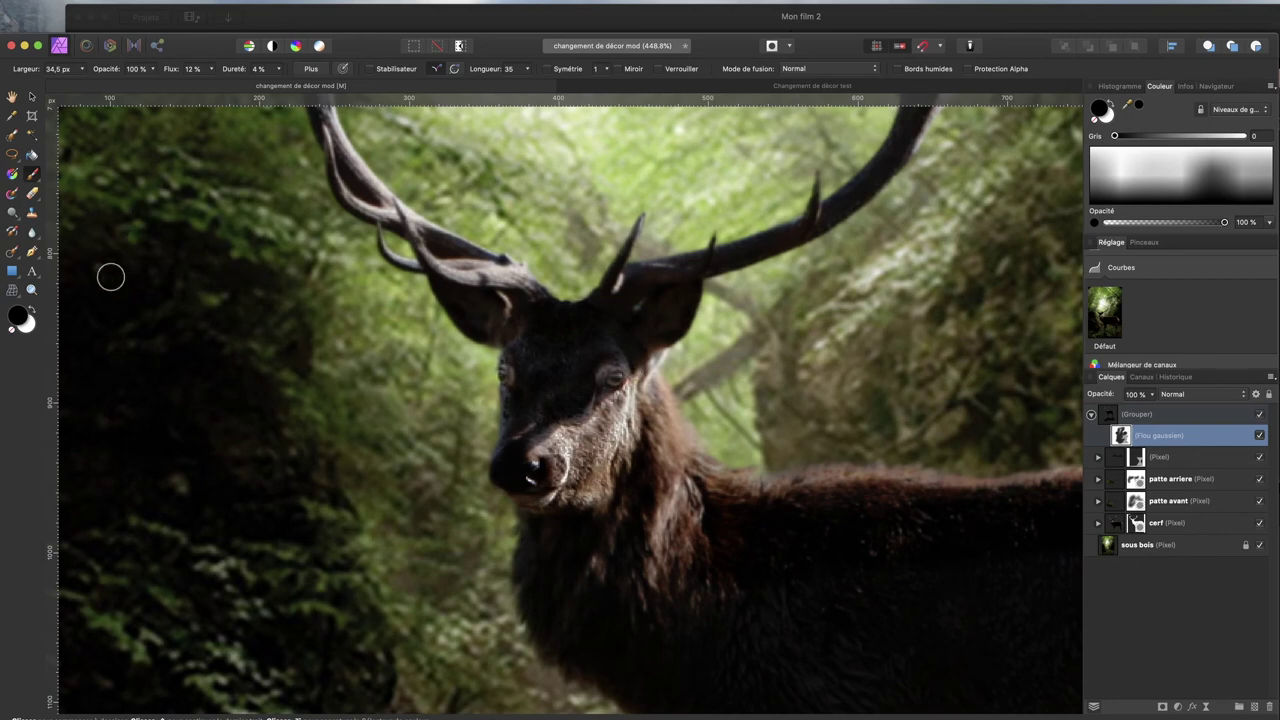
pyautogui.hscroll(5, 719, 535)
pyautogui.scroll(-5, 719, 535)
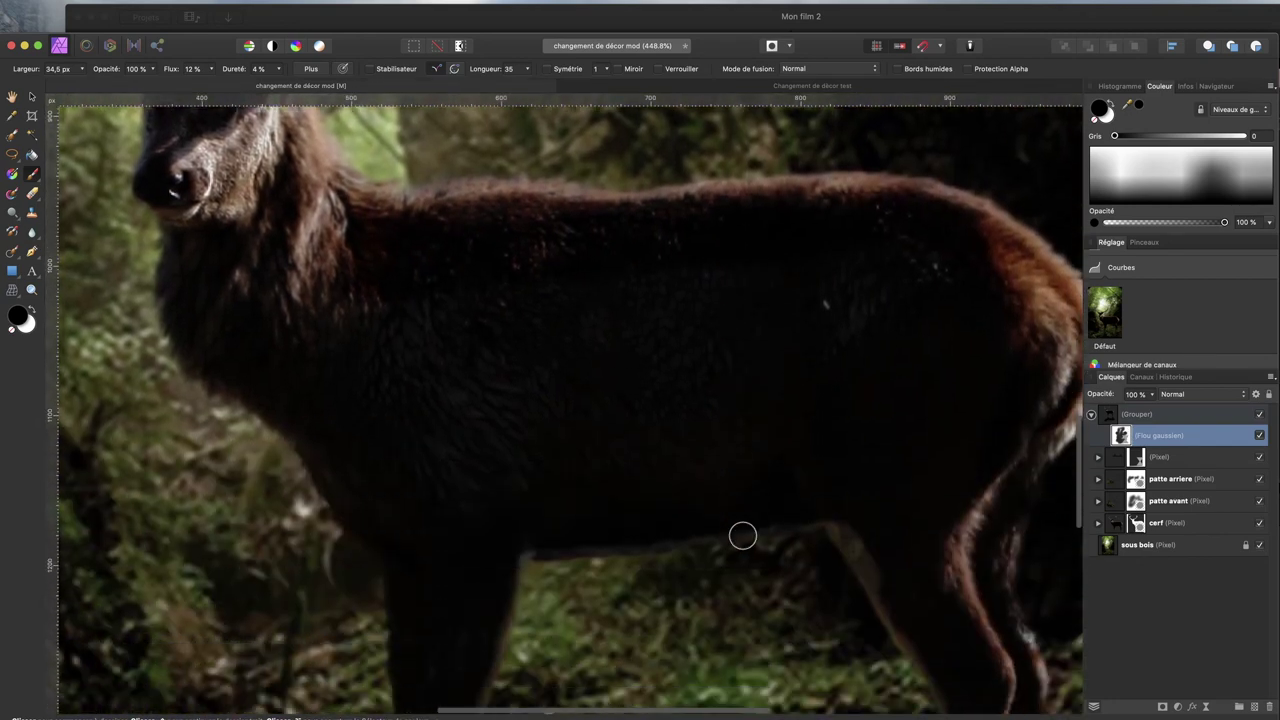
pyautogui.scroll(2, 745, 533)
pyautogui.hscroll(5, 745, 533)
pyautogui.scroll(-5, 740, 533)
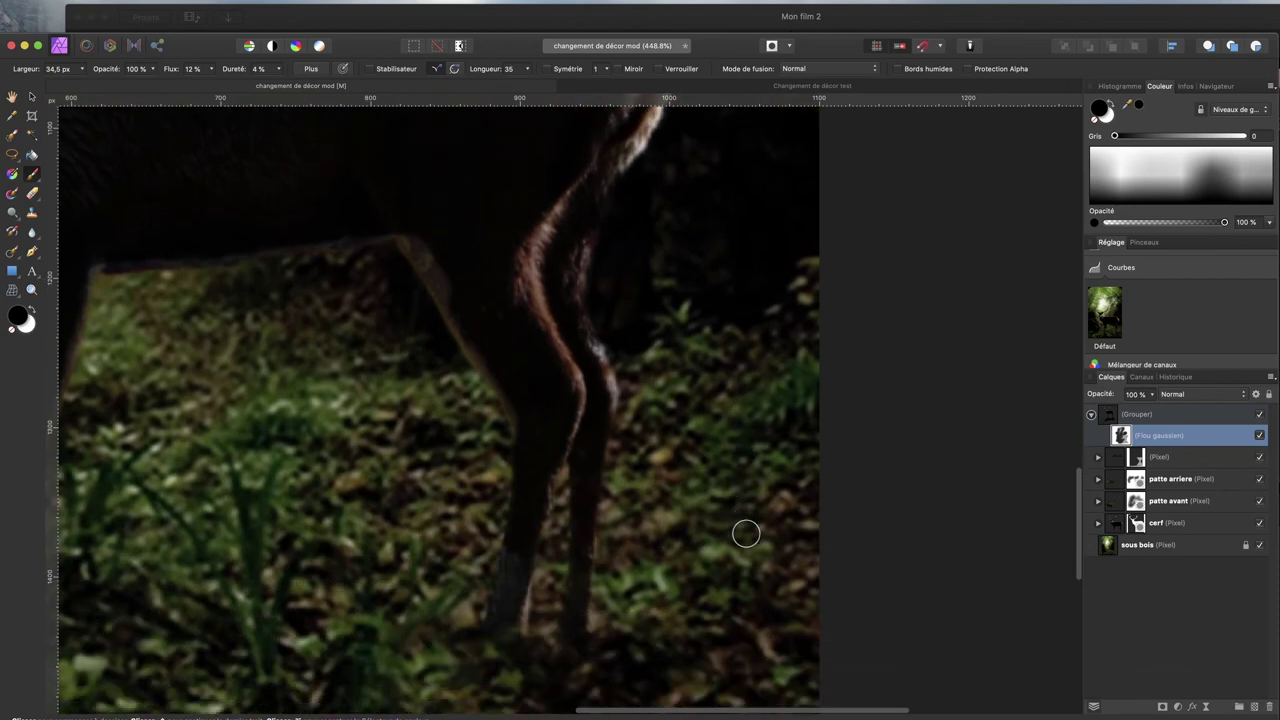
pyautogui.hscroll(-5, 700, 535)
pyautogui.scroll(5, 700, 535)
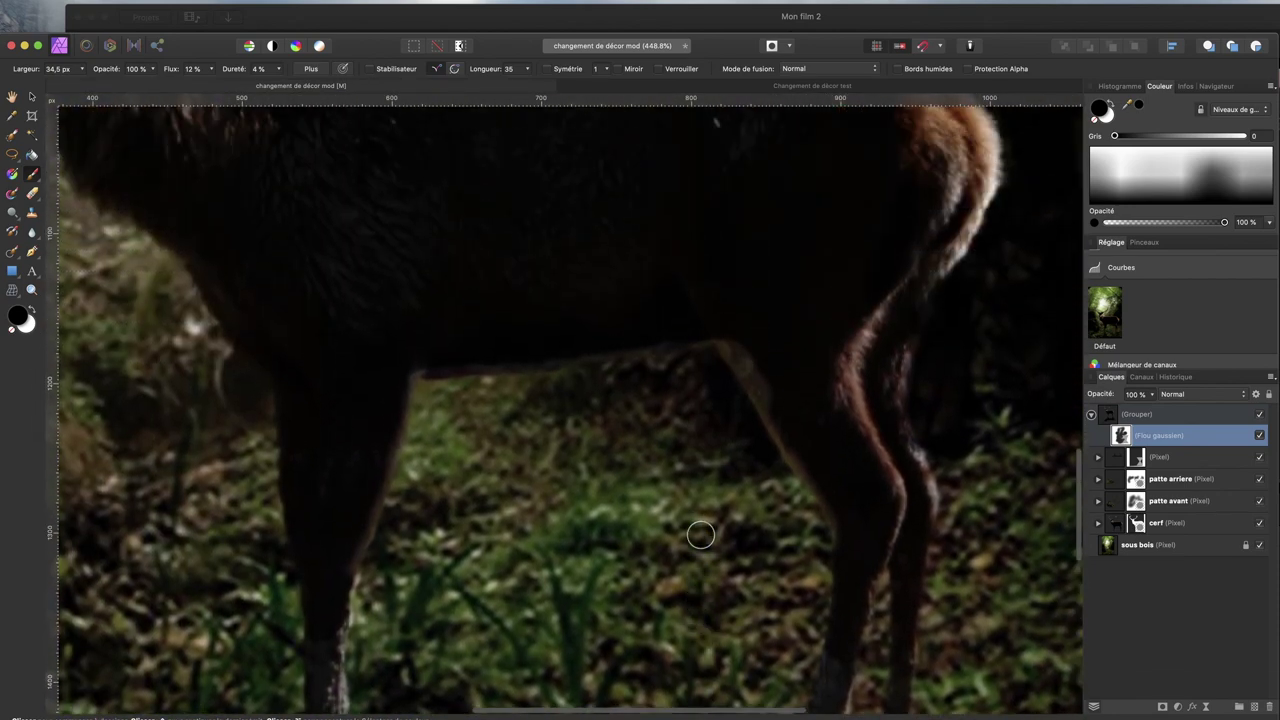
pyautogui.hscroll(-3, 578, 240)
pyautogui.scroll(5, 578, 240)
pyautogui.scroll(-3, 582, 265)
pyautogui.hscroll(-3, 582, 273)
pyautogui.scroll(5, 582, 273)
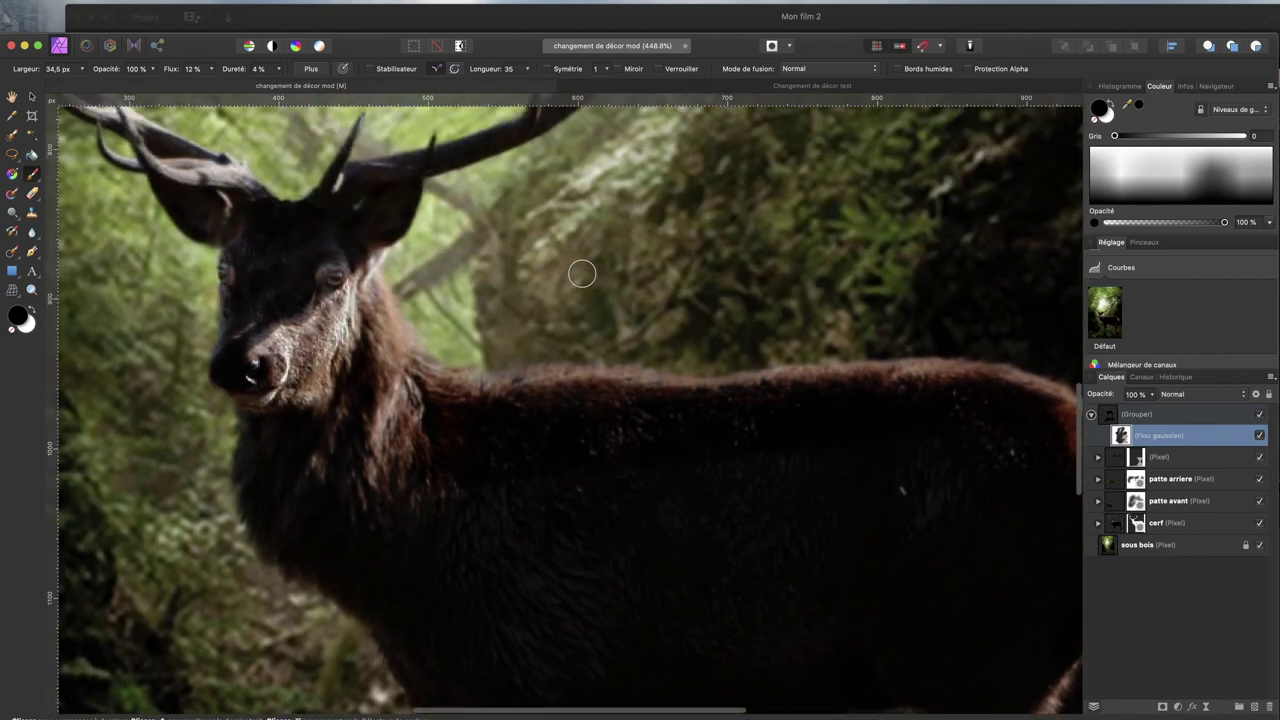
pyautogui.press('super+1')
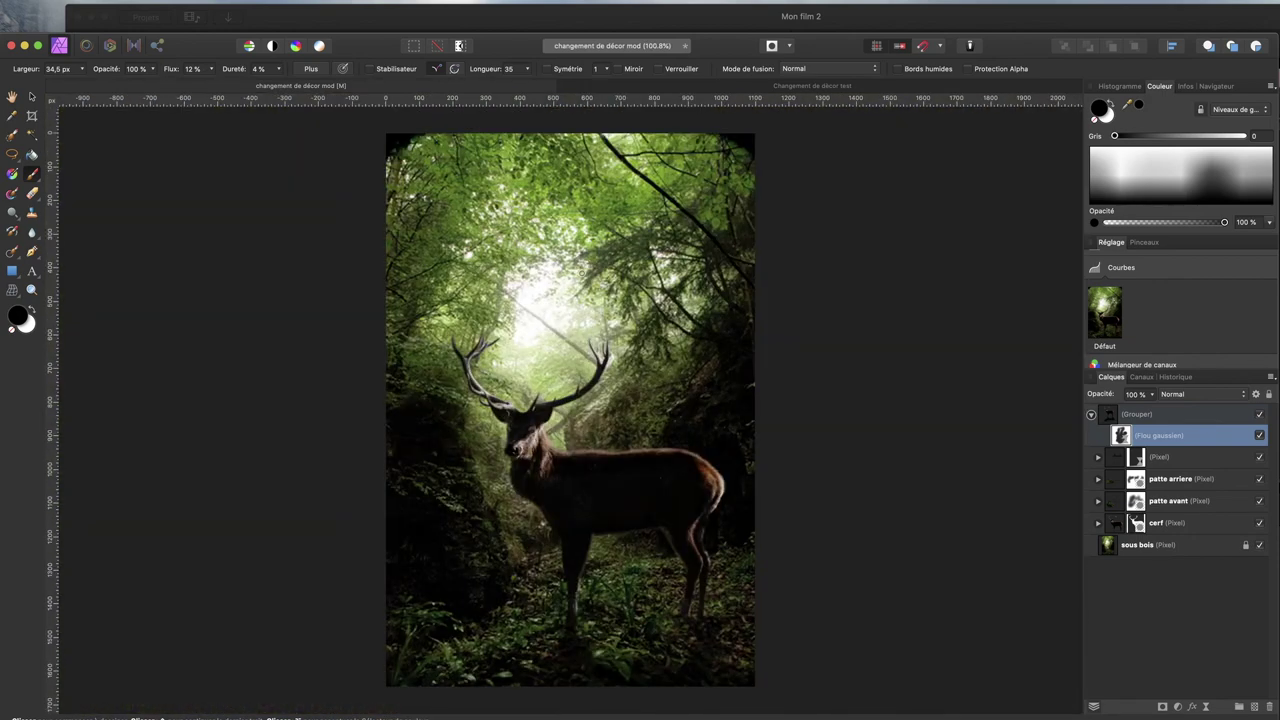
# Add a pixel layer above the collapsed deer group and name it "retouche fond"
pyautogui.click(1220, 418)
pyautogui.click(1091, 418)
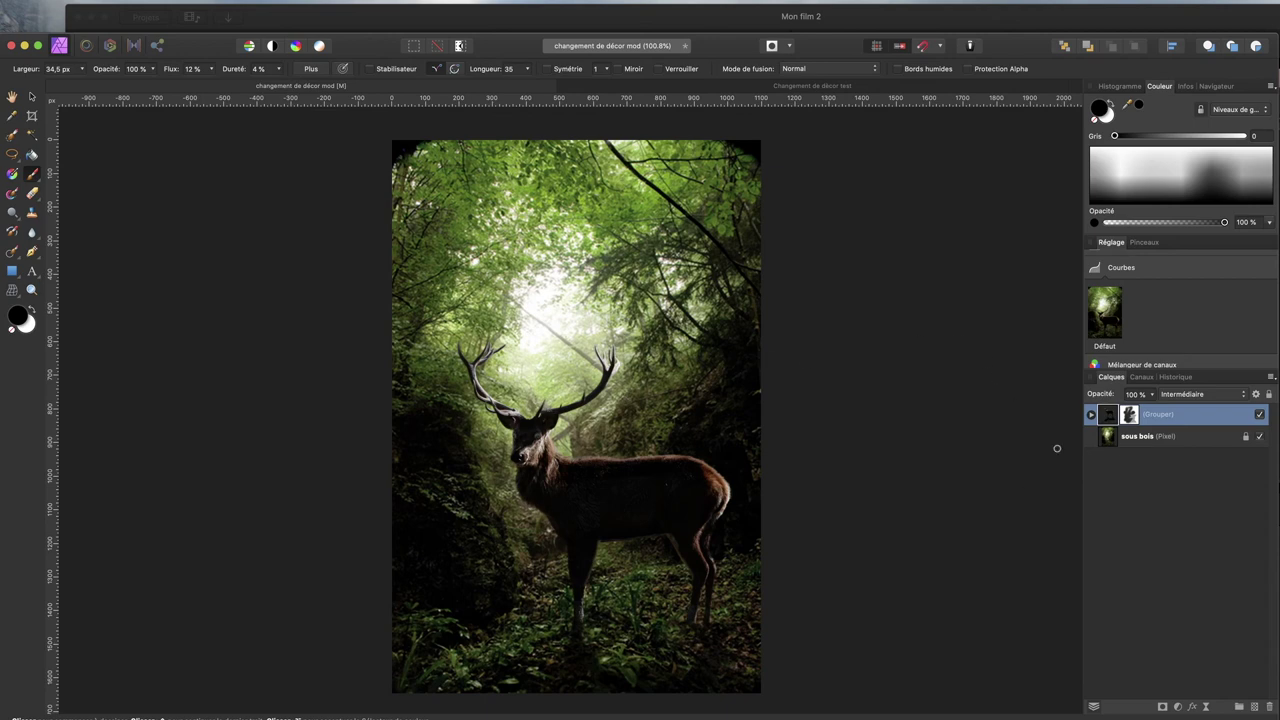
pyautogui.click(1256, 706)
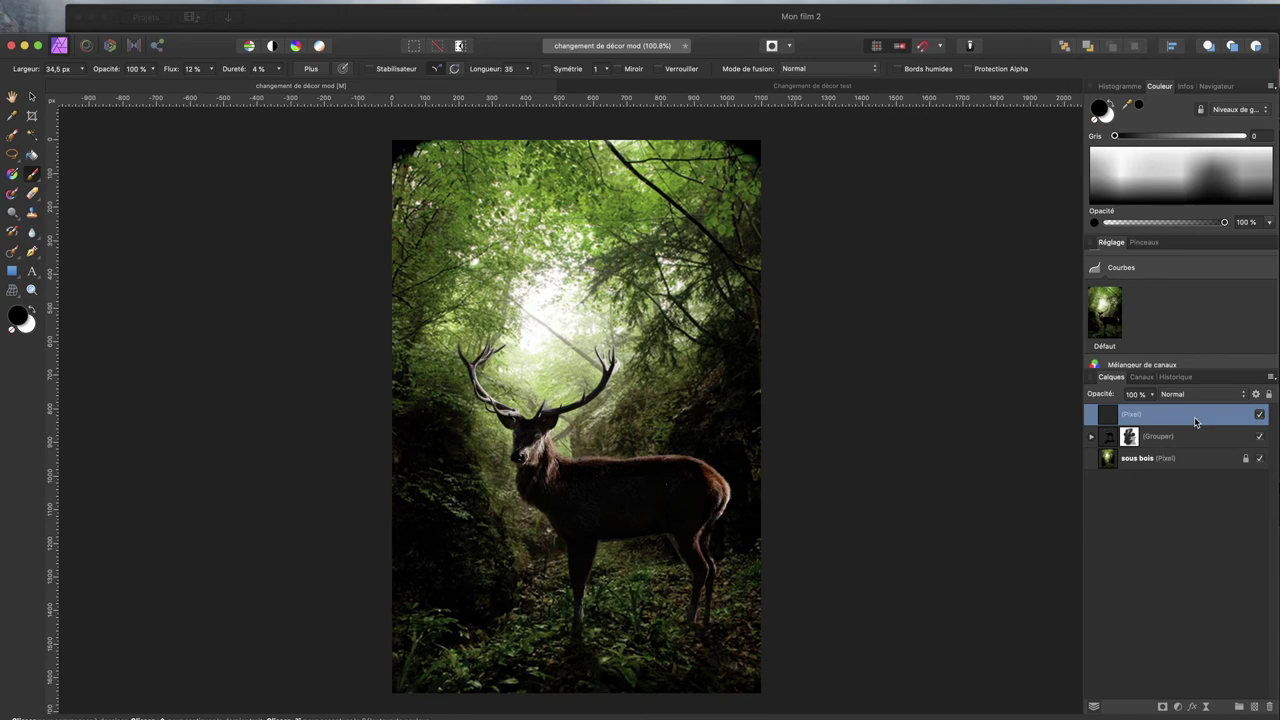
pyautogui.doubleClick(1125, 416)
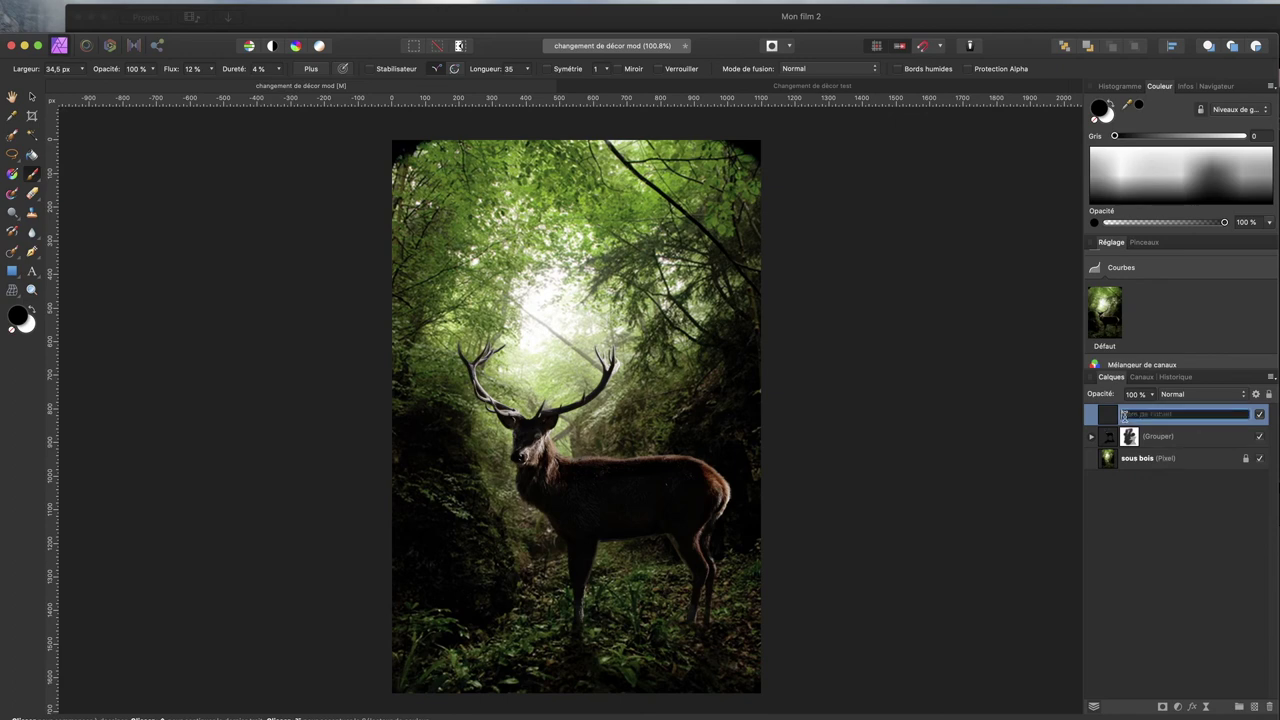
pyautogui.write('r')
pyautogui.write('etouche fond')
pyautogui.press('Return')
pyautogui.click(1203, 416)
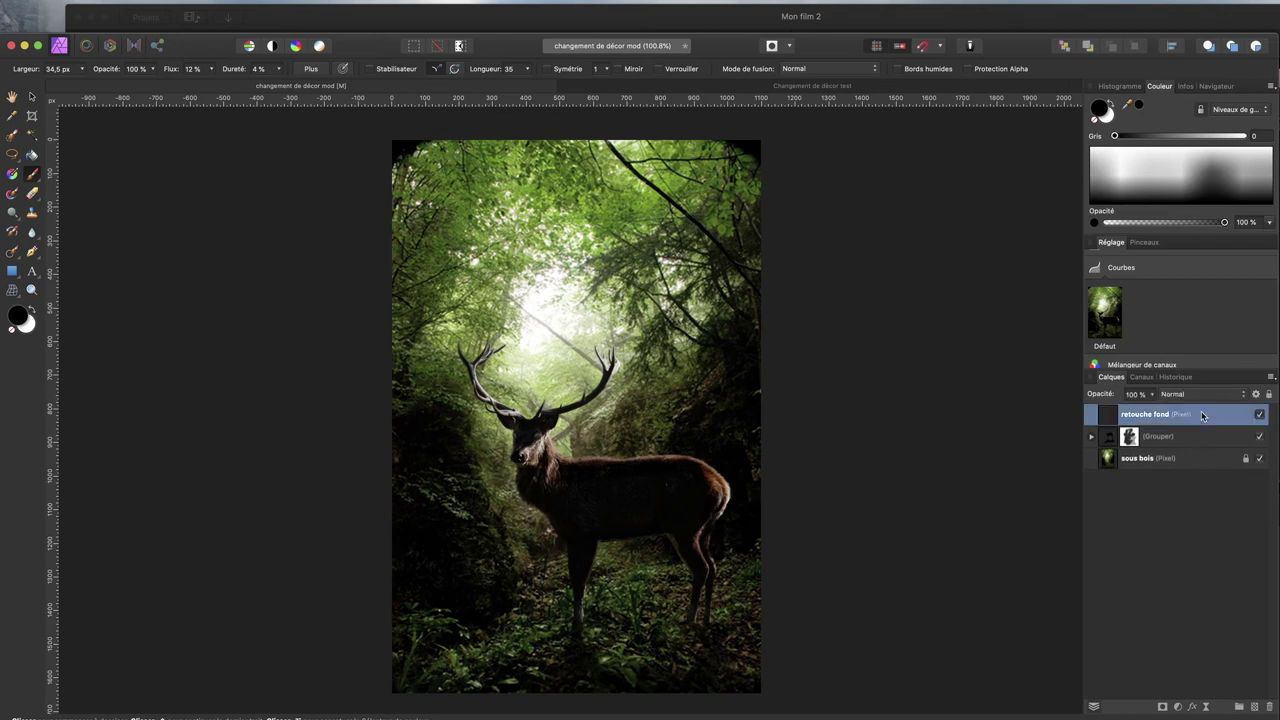
# Remove the diagonal branch crossing the bright clearing with the Inpainting Brush, sampling the current layer and below
pyautogui.click(12, 251)
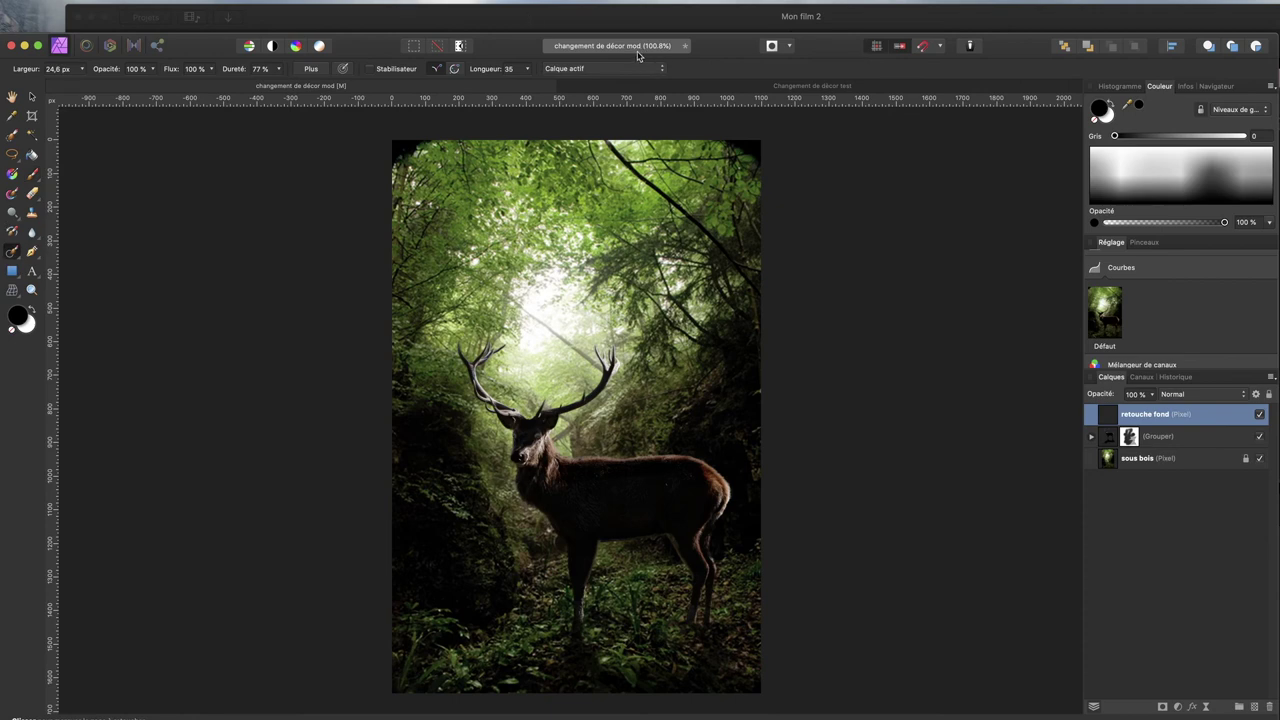
pyautogui.click(605, 68)
pyautogui.click(605, 80)
pyautogui.moveTo(505, 294); pyautogui.dragTo(595, 362)
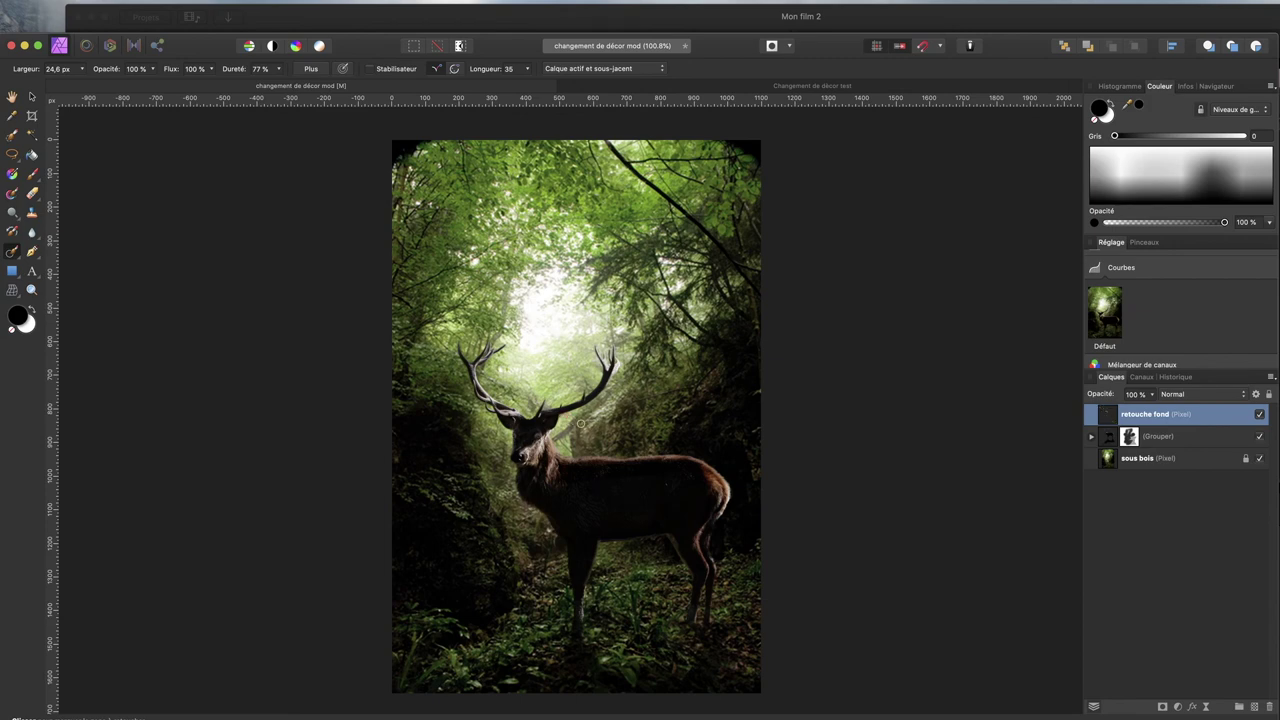
# Inpaint the branch behind the deer's neck and the small area between the antlers just above the head
pyautogui.moveTo(578, 418); pyautogui.dragTo(554, 437)
pyautogui.scroll(-1, 536, 341)
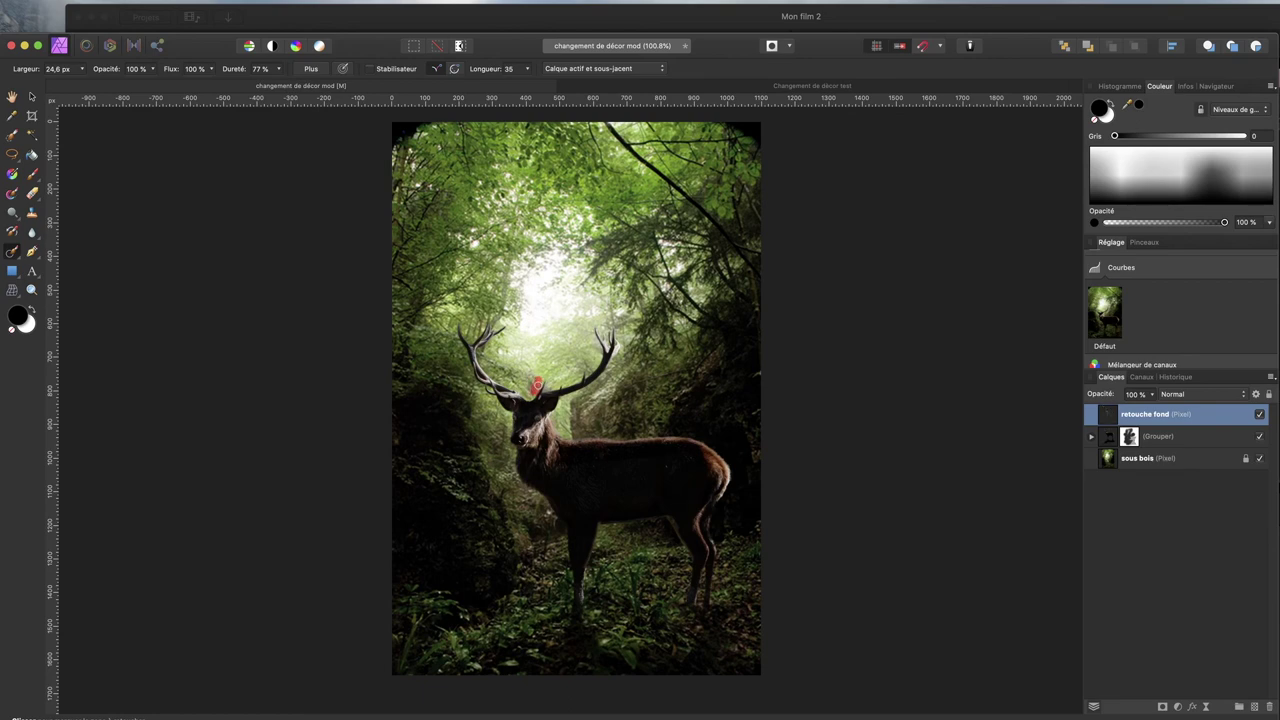
pyautogui.moveTo(528, 389); pyautogui.dragTo(534, 385)
pyautogui.scroll(-3, 524, 320)
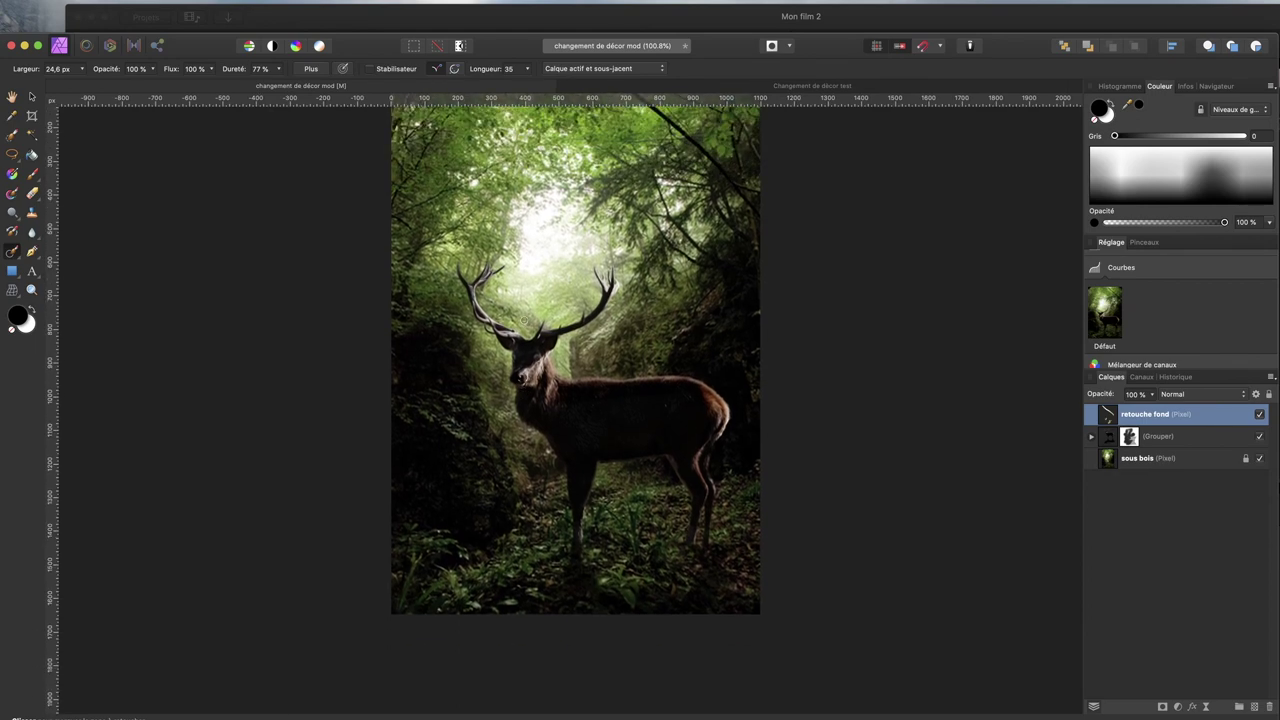
# Inpaint the leftover dark traces in the foliage along the inner side of the antler nearest the deer's back
pyautogui.scroll(3, 524, 320)
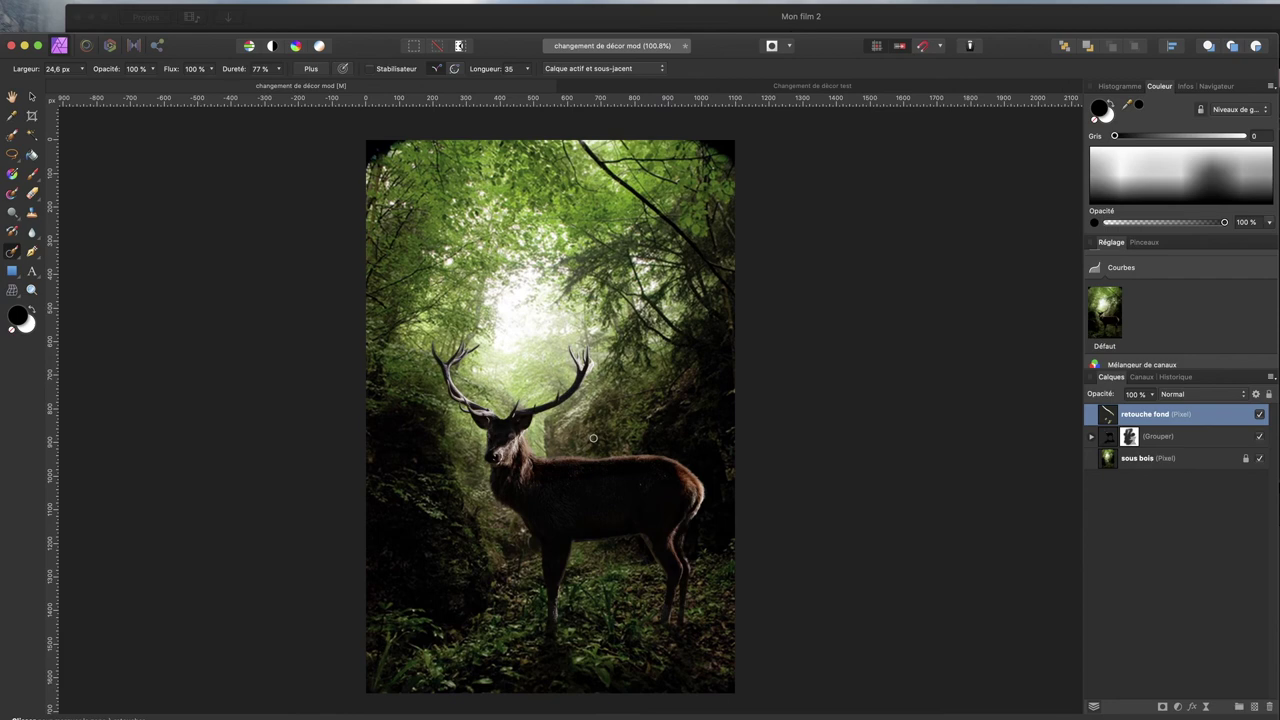
pyautogui.scroll(5, 548, 428)
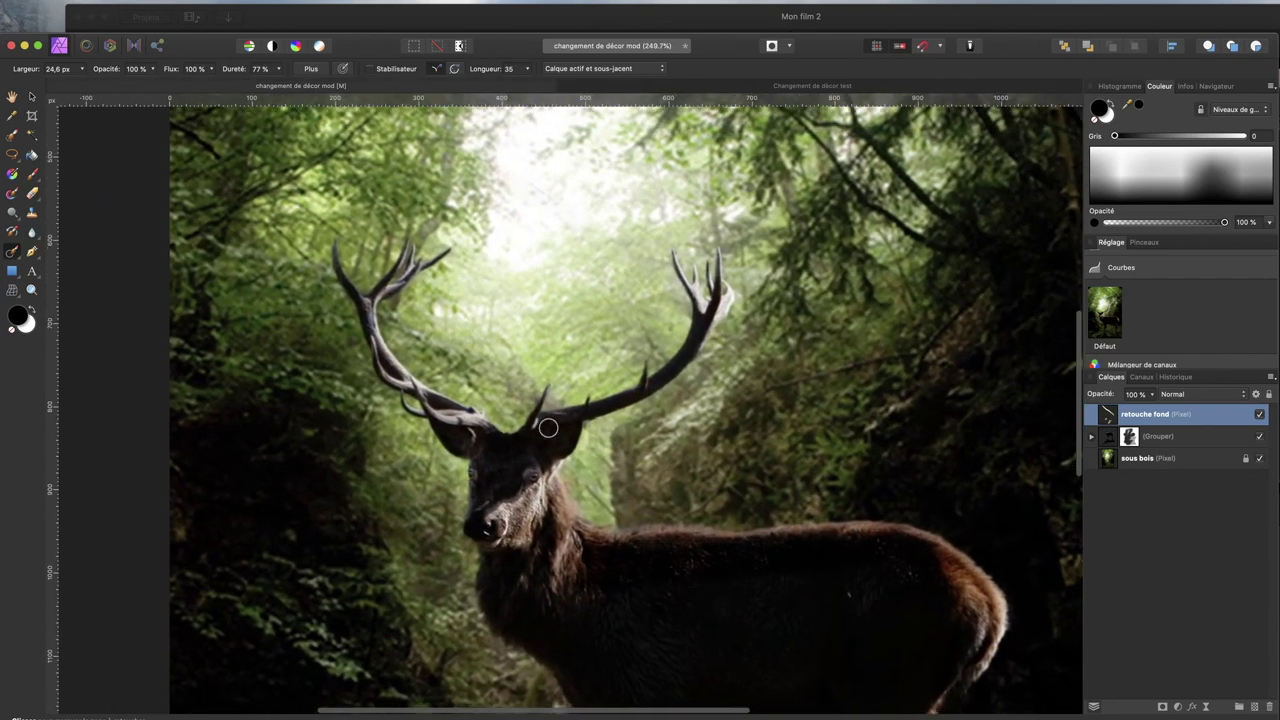
pyautogui.moveTo(653, 322); pyautogui.dragTo(662, 349)
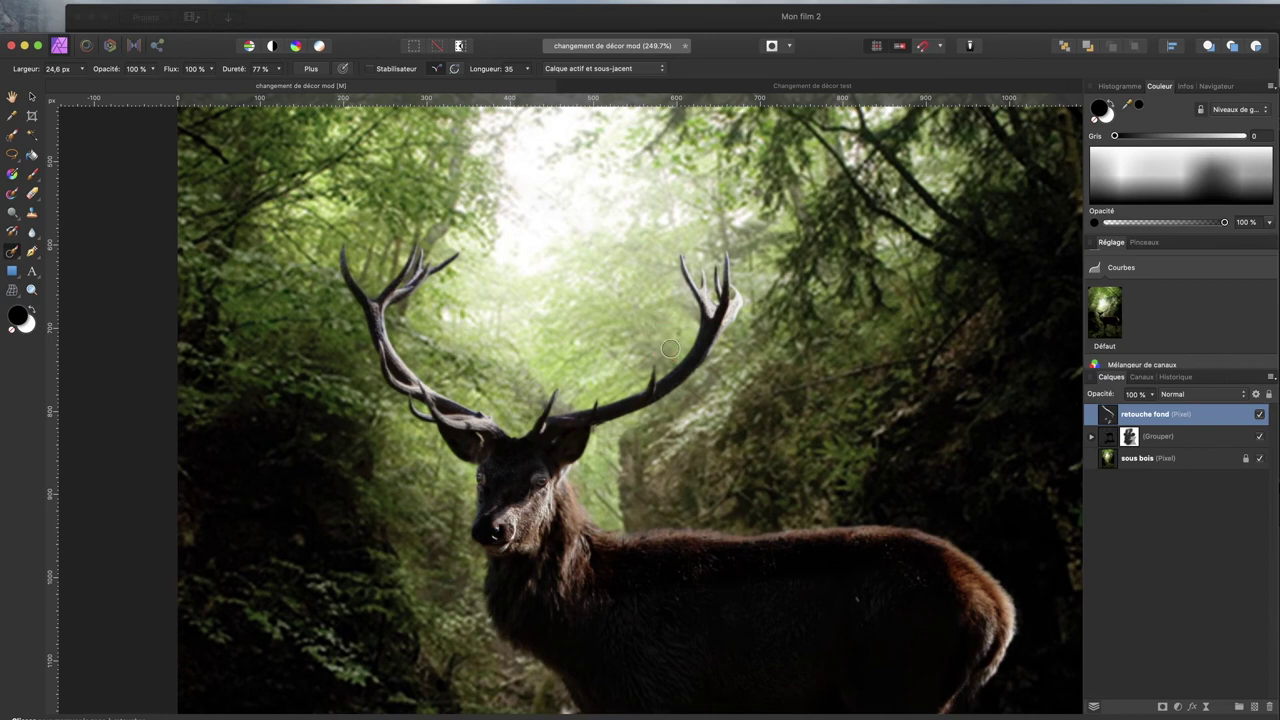
pyautogui.moveTo(664, 350)
pyautogui.mouseDown()
pyautogui.moveTo(638, 352)
pyautogui.moveTo(654, 352)
pyautogui.mouseUp()
pyautogui.scroll(2, 551, 325)
# Inpaint the bright background patch between the deer's neck and back, reducing the brush width to 14.7 px
pyautogui.scroll(-5, 543, 228)
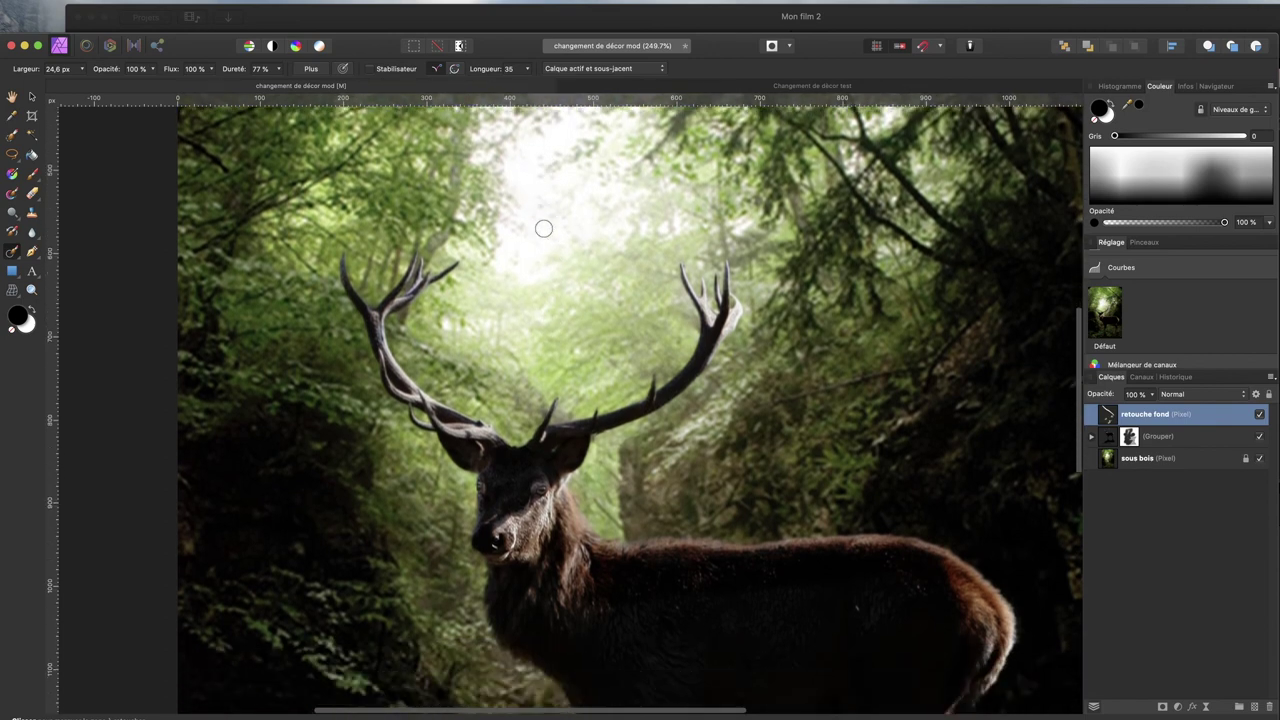
pyautogui.scroll(-4, 543, 228)
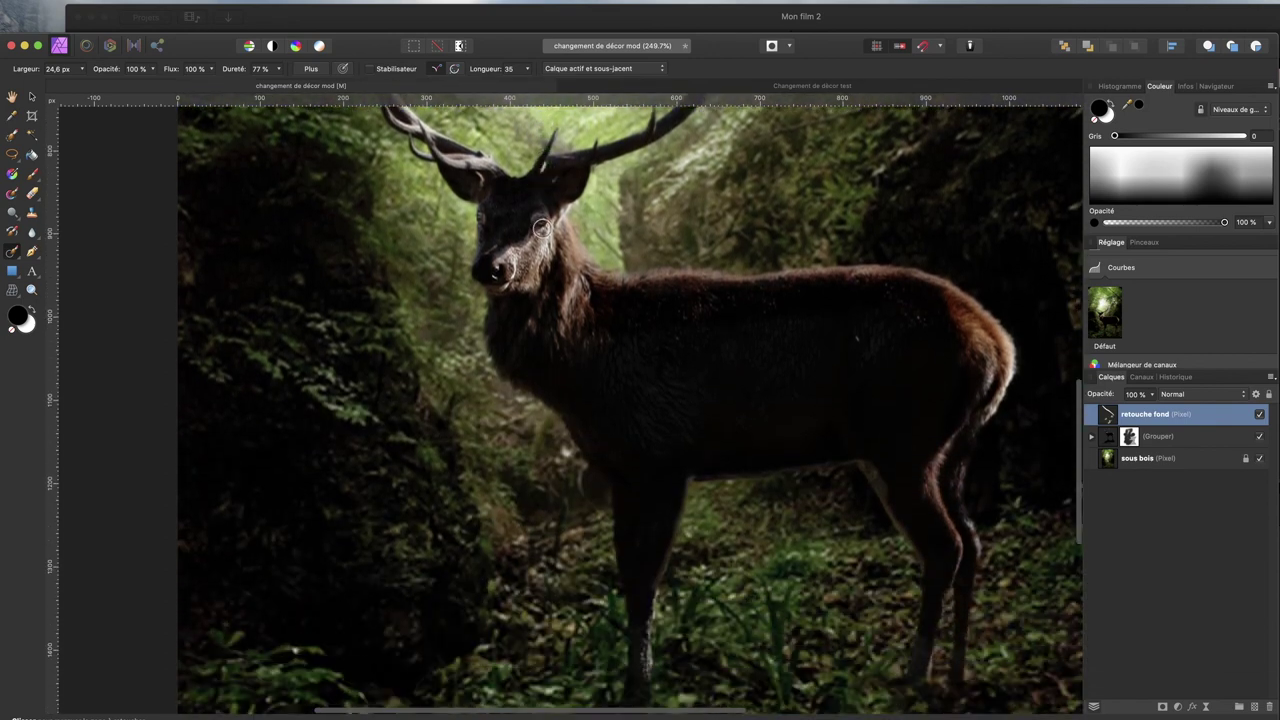
pyautogui.moveTo(596, 226); pyautogui.dragTo(614, 254)
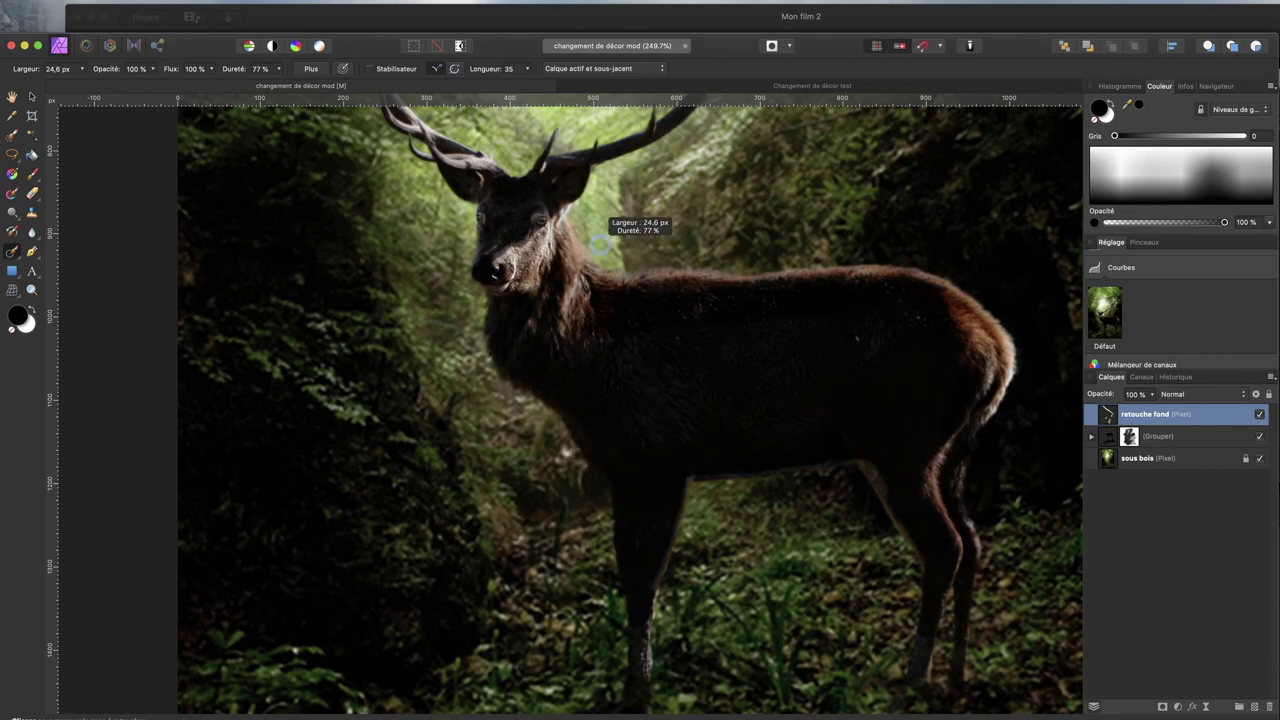
pyautogui.moveTo(598, 245); pyautogui.dragTo(600, 248)
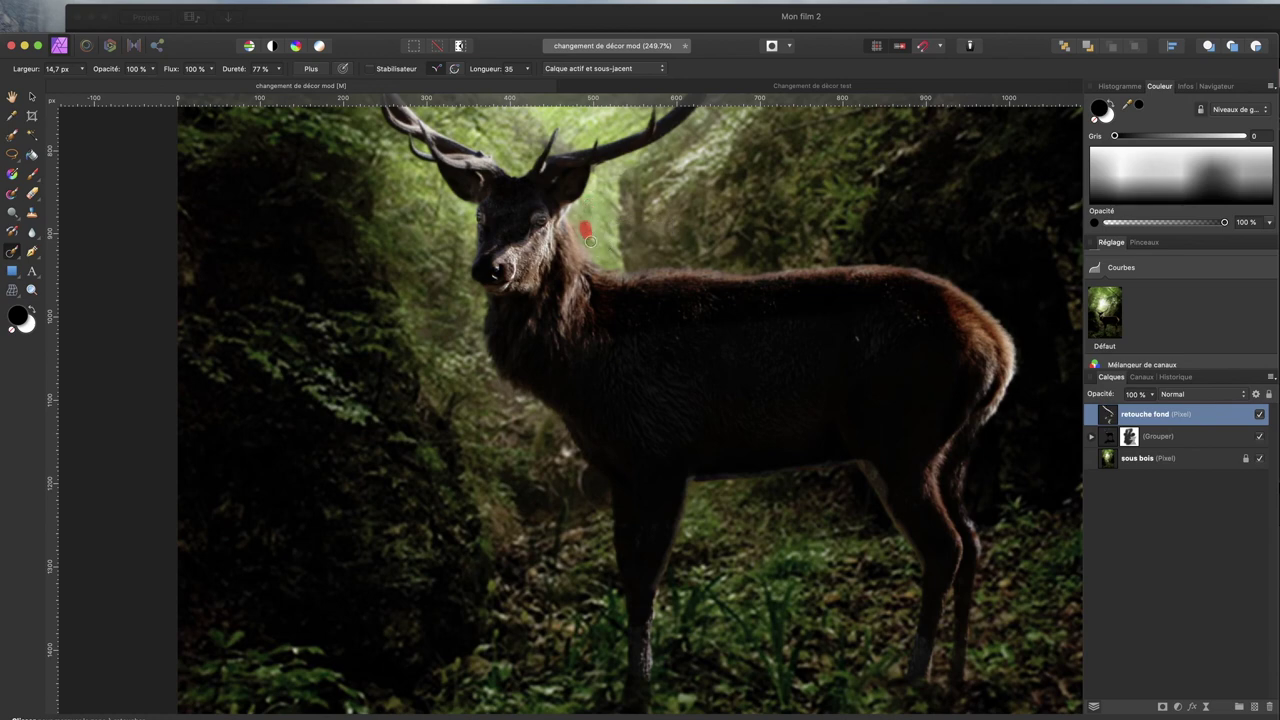
pyautogui.moveTo(597, 238)
pyautogui.mouseDown()
pyautogui.moveTo(615, 256)
pyautogui.moveTo(608, 218)
pyautogui.moveTo(588, 243)
pyautogui.moveTo(606, 198)
pyautogui.moveTo(614, 210)
pyautogui.mouseUp()
# Inpaint the small background area just below the tips of the antler on the muzzle side
pyautogui.scroll(10, 615, 339)
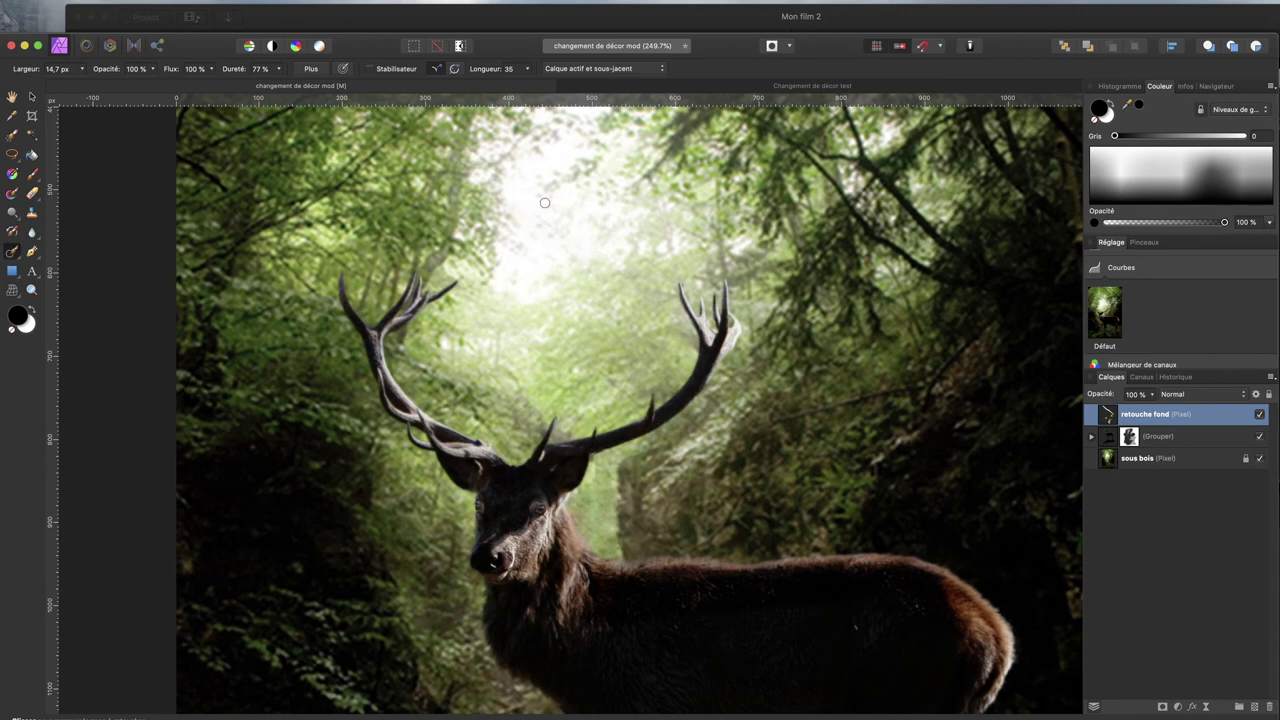
pyautogui.scroll(5, 538, 224)
pyautogui.scroll(-7, 538, 224)
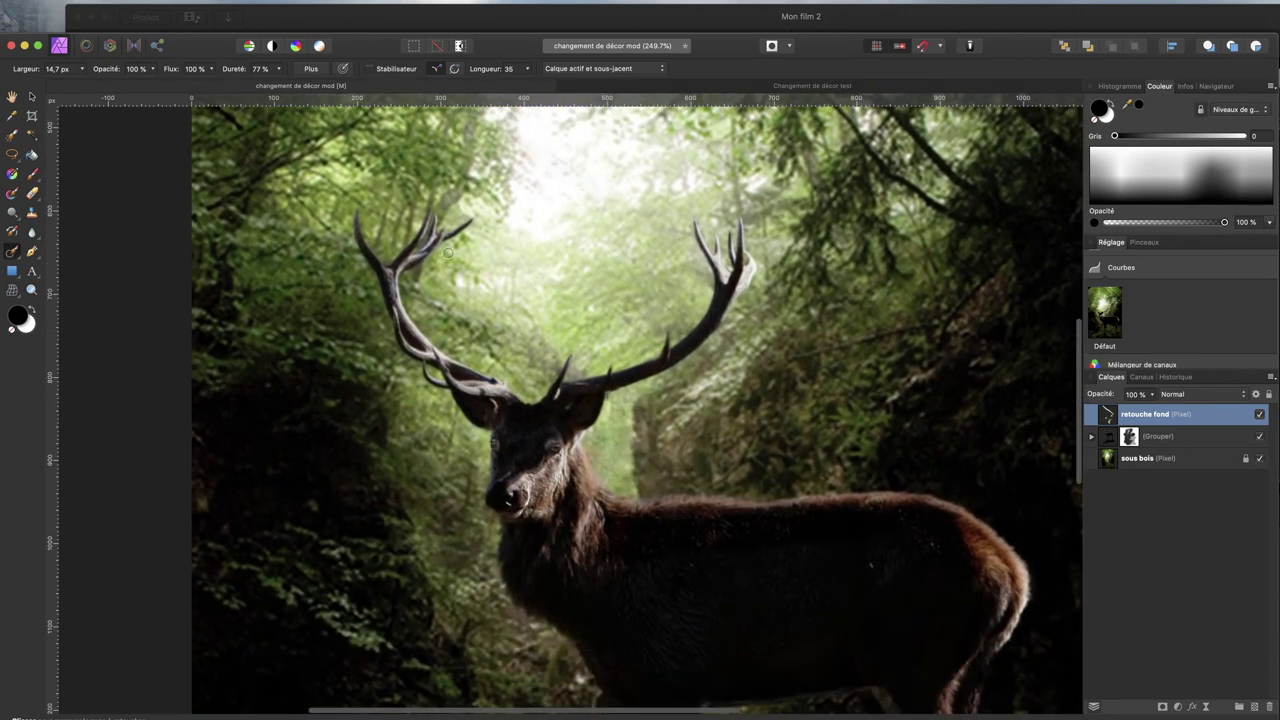
pyautogui.moveTo(431, 262); pyautogui.dragTo(412, 278)
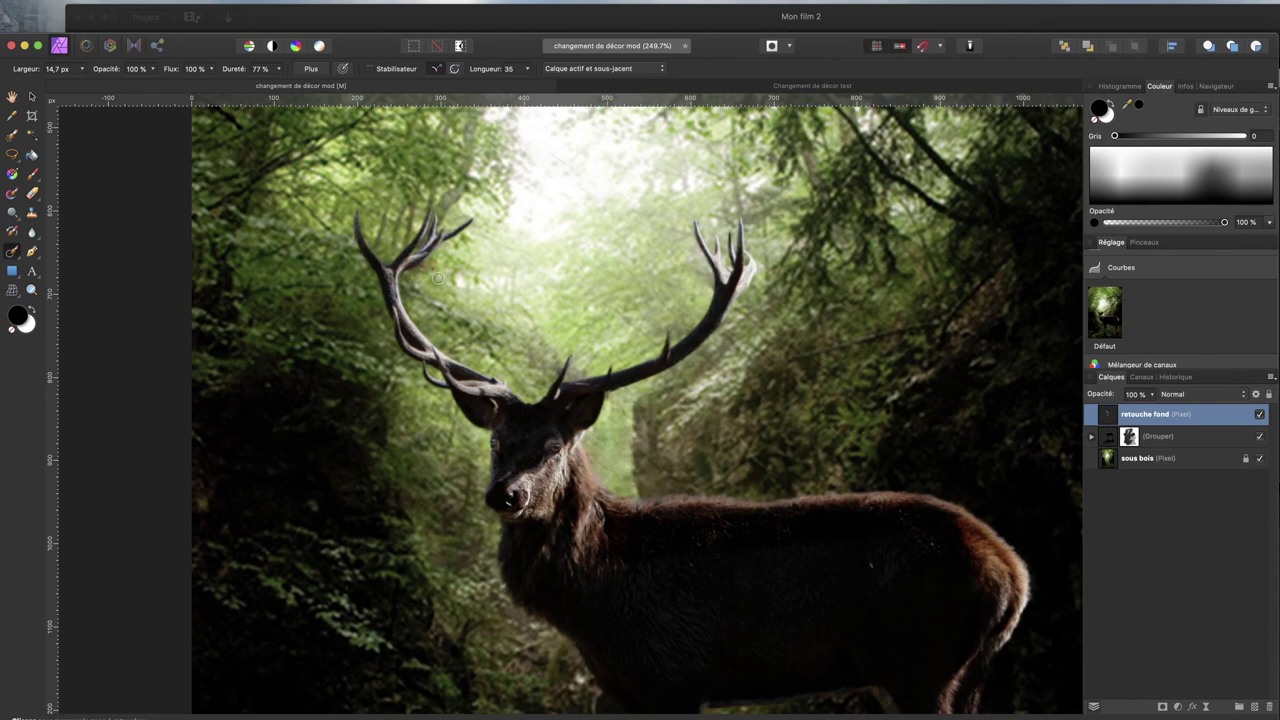
# Examine the retouched background around the antlers, neck and legs, and view the whole composition
pyautogui.scroll(7, 570, 236)
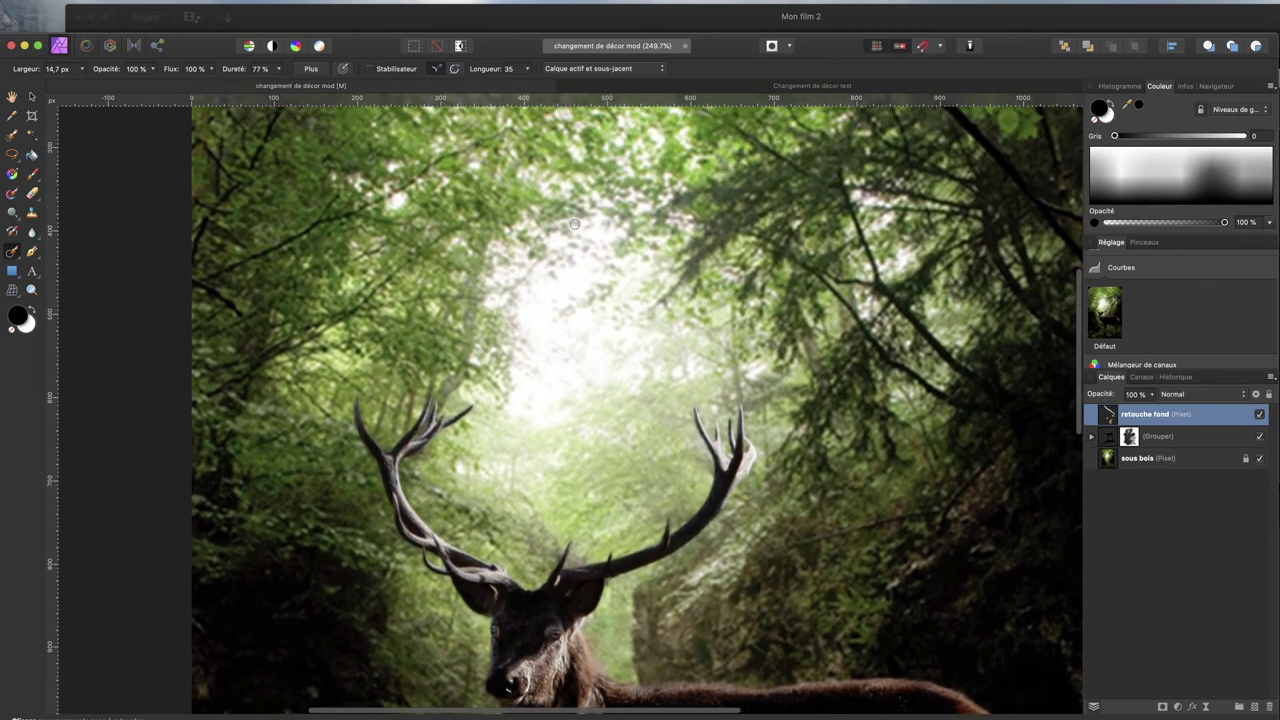
pyautogui.scroll(-10, 584, 339)
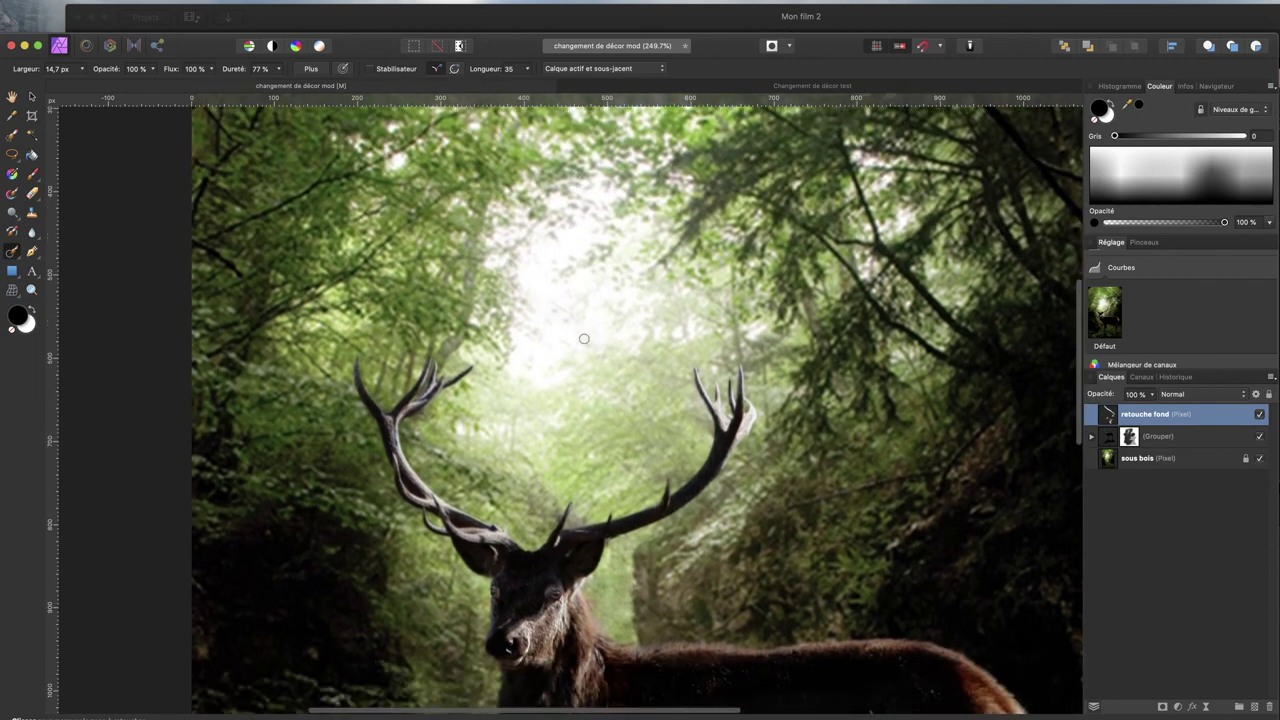
pyautogui.scroll(-8, 584, 339)
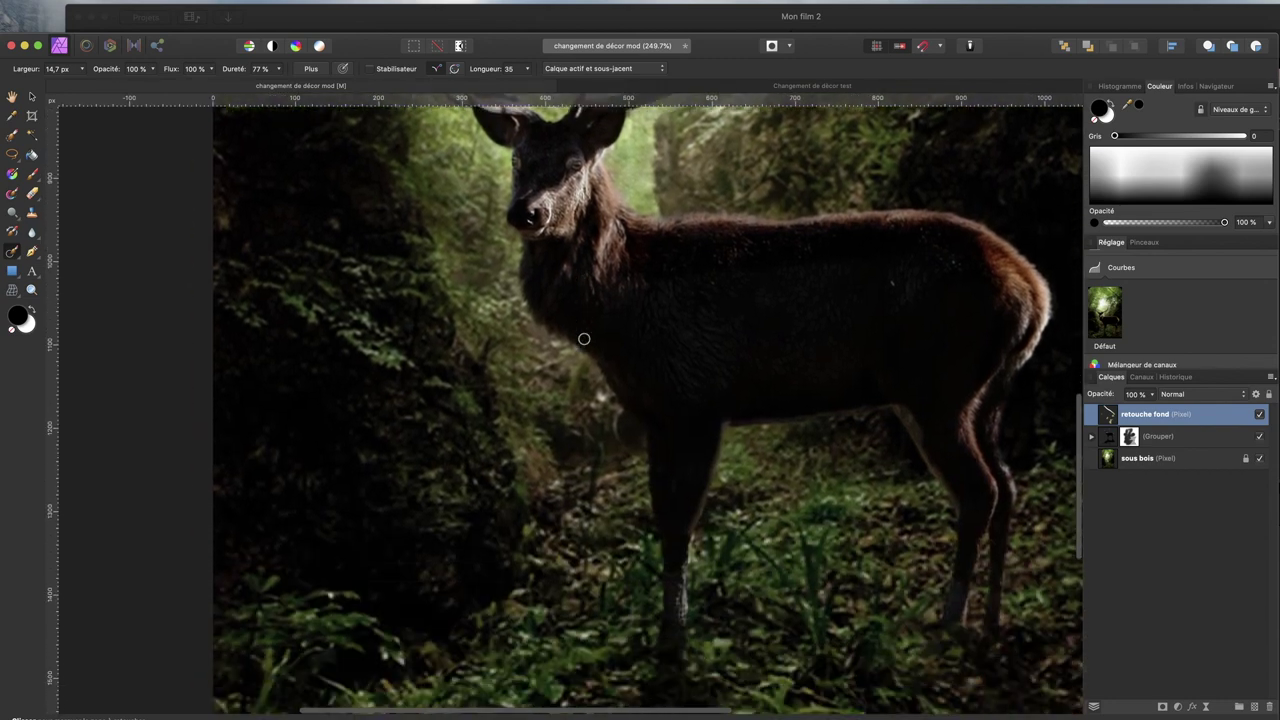
pyautogui.scroll(8, 584, 339)
pyautogui.hscroll(2, 584, 339)
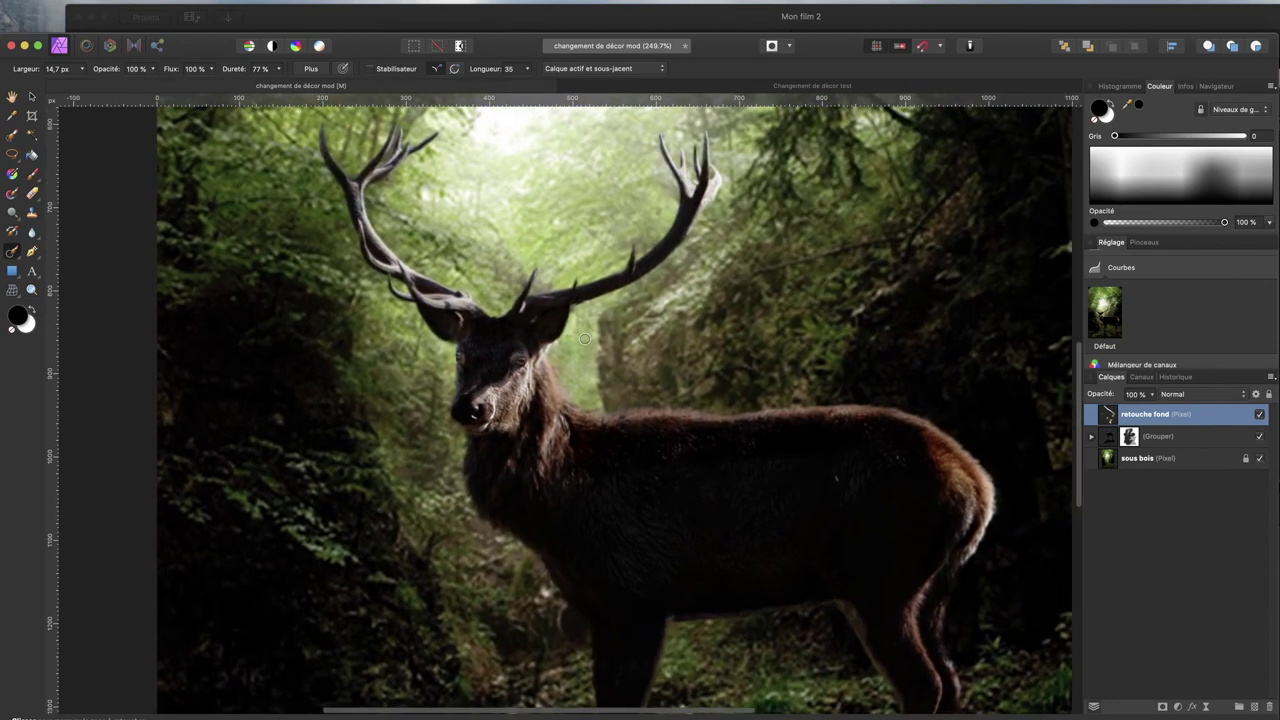
pyautogui.press('super+0')
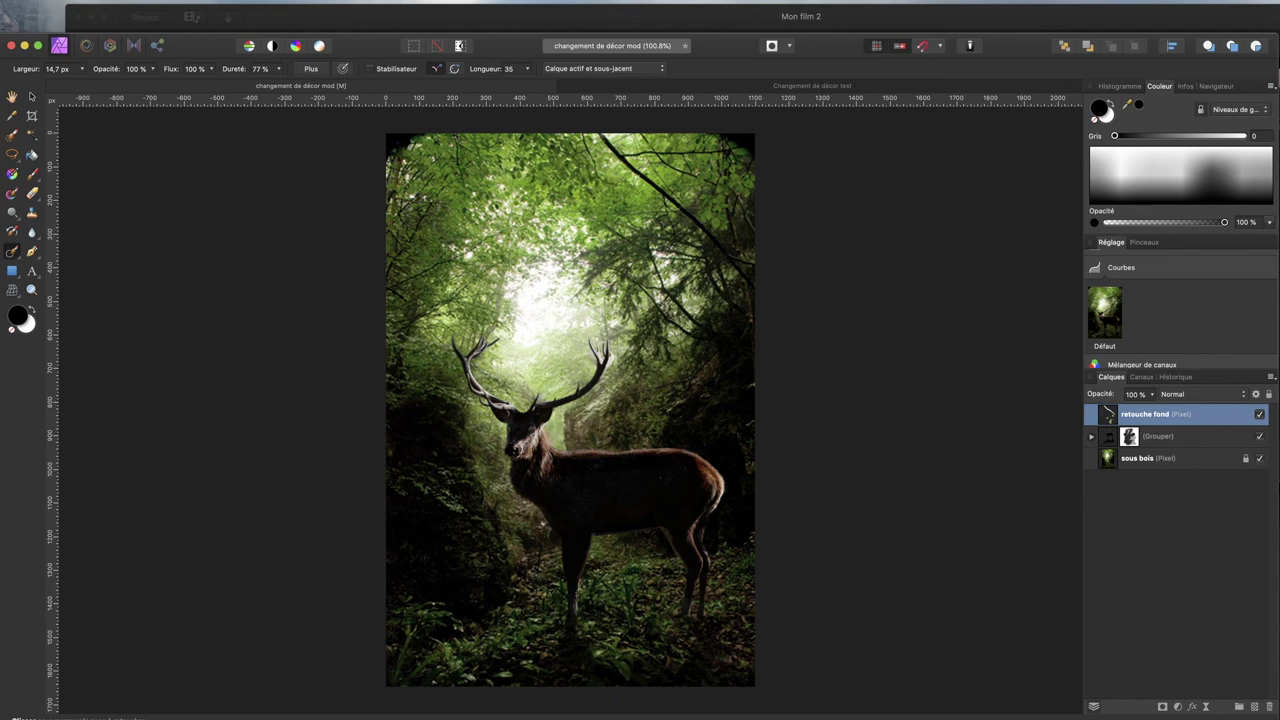
# Add a live Vignette filter and move it out of "retouche fond" to the top of the layer stack
pyautogui.click(1205, 707)
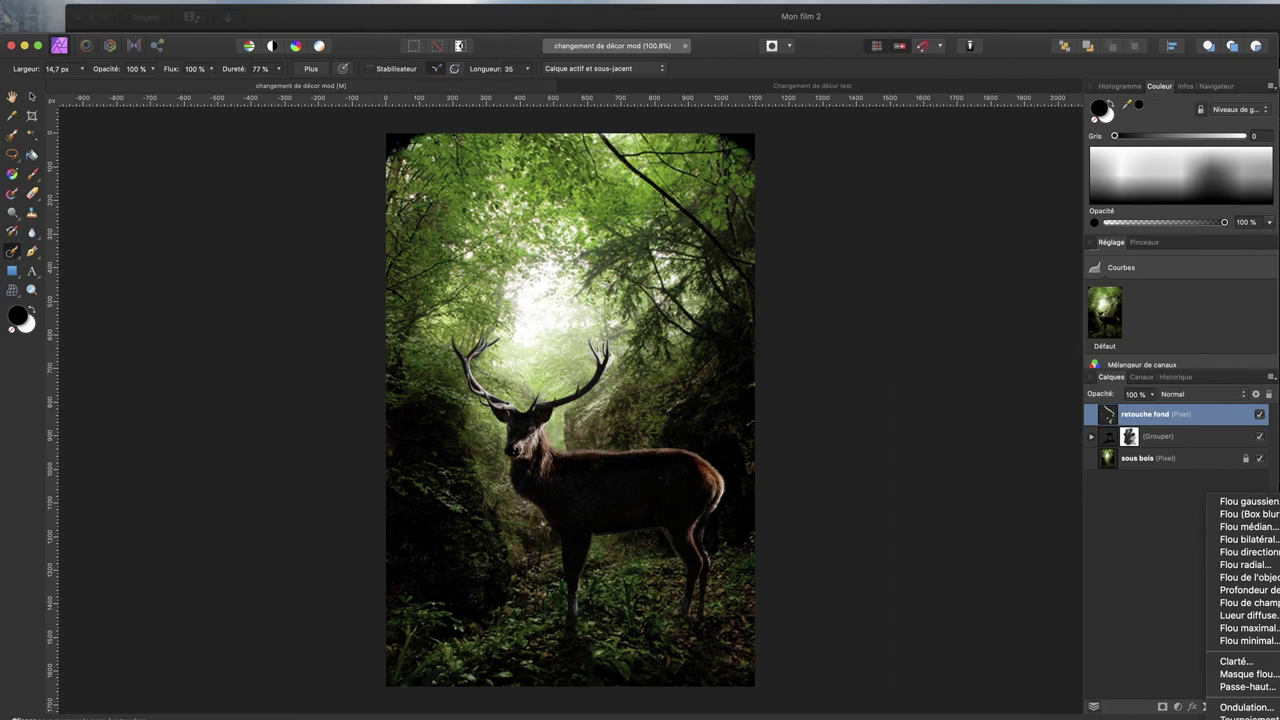
pyautogui.click(1240, 719)
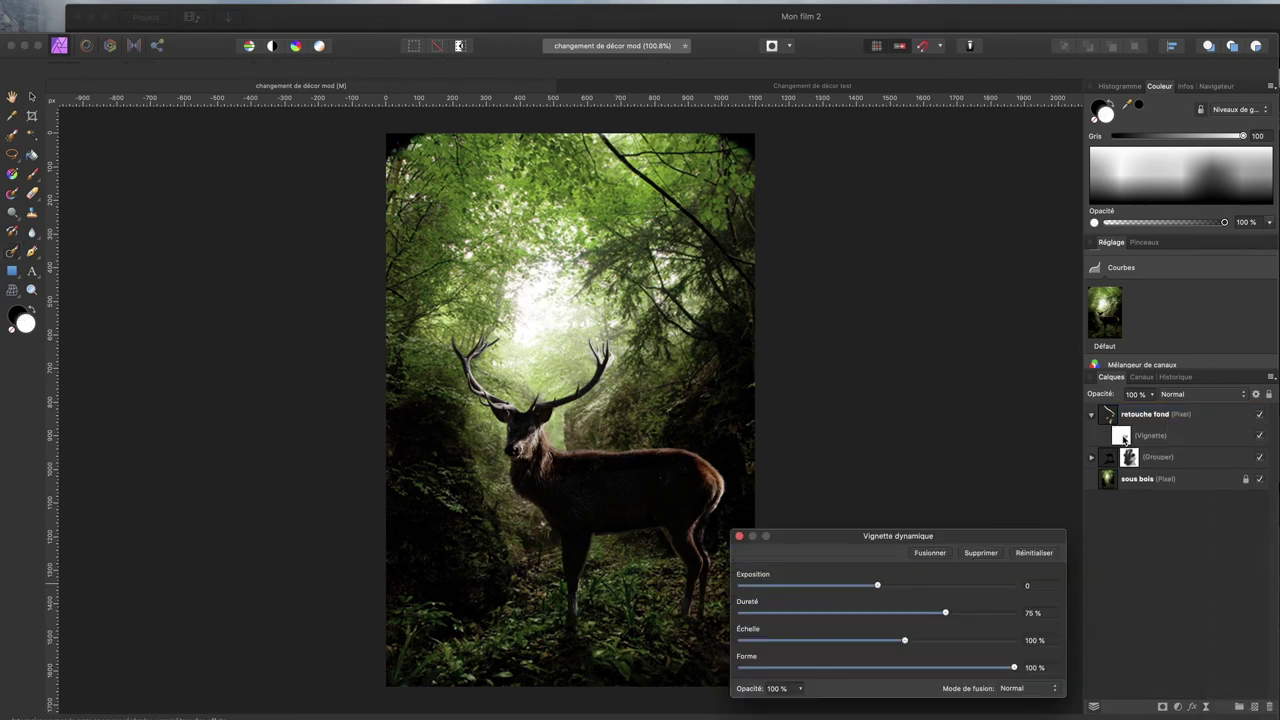
pyautogui.moveTo(1124, 440)
pyautogui.mouseDown()
pyautogui.moveTo(1112, 405)
pyautogui.moveTo(1130, 405)
pyautogui.mouseUp()
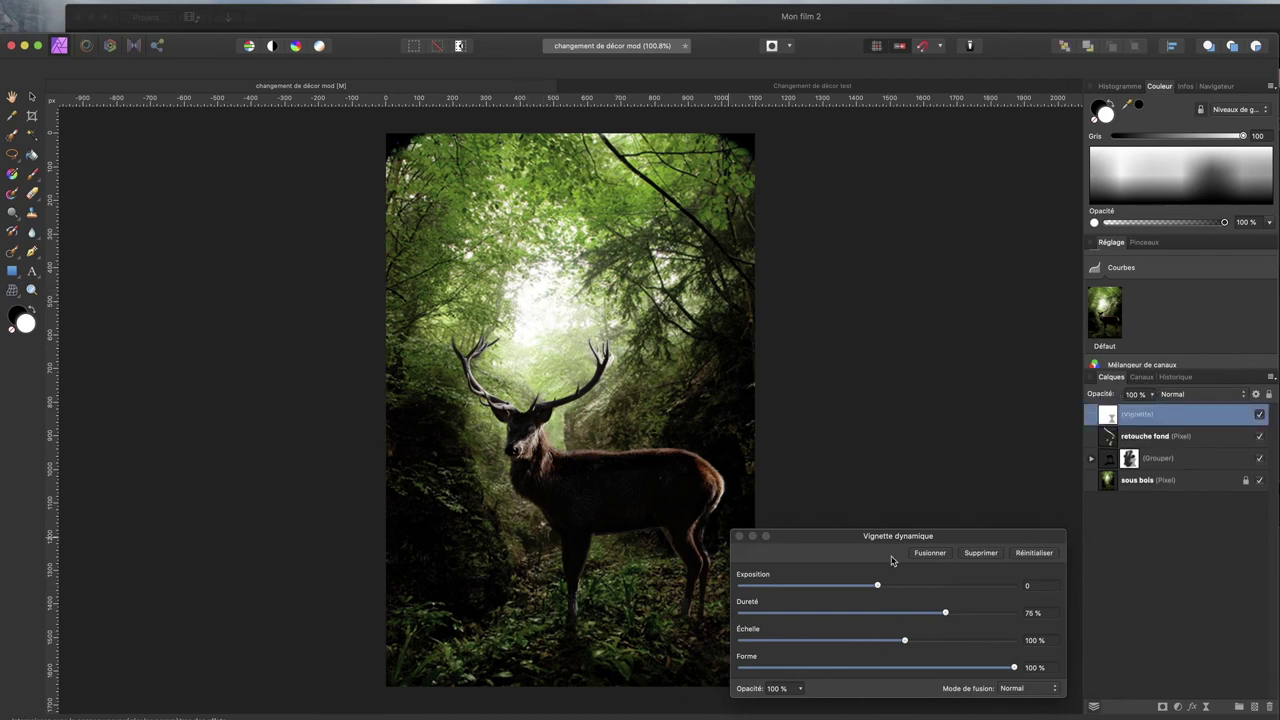
# Set the vignette's exposure to -2.819, hardness to 63%, scale to 87% and shape to 82%
pyautogui.moveTo(878, 587); pyautogui.dragTo(800, 574)
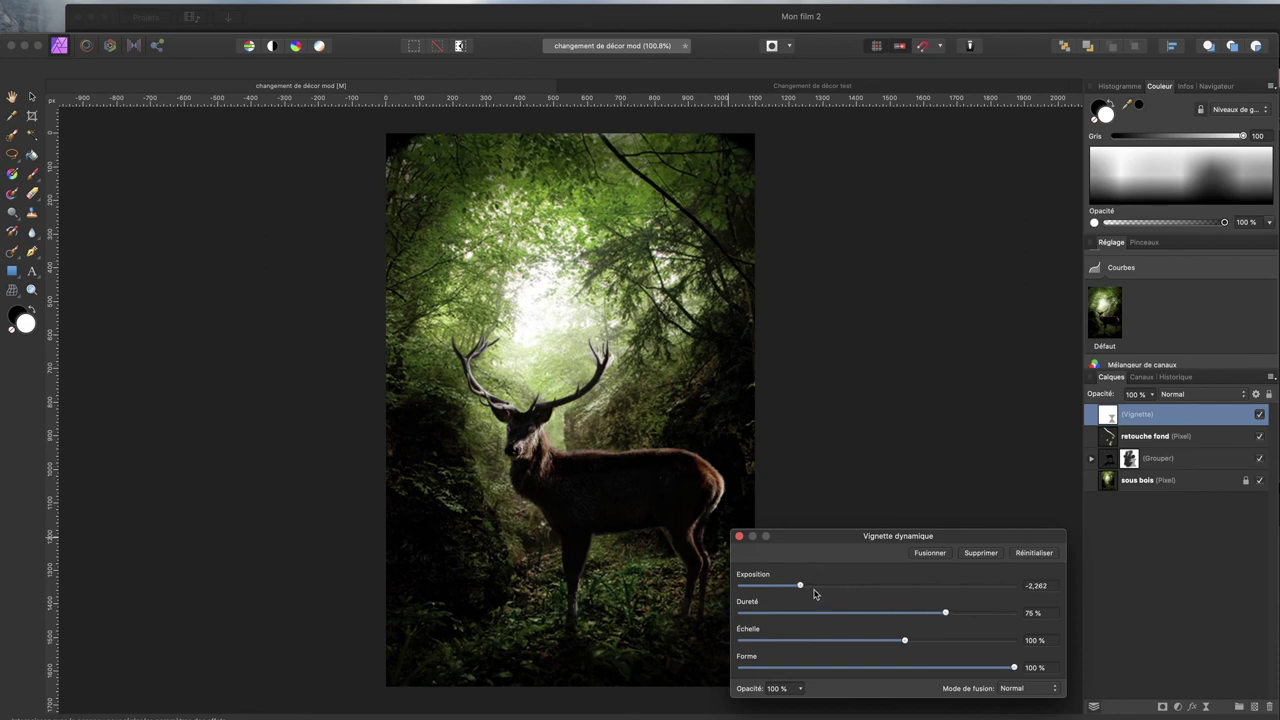
pyautogui.moveTo(801, 588)
pyautogui.mouseDown()
pyautogui.moveTo(974, 586)
pyautogui.moveTo(760, 585)
pyautogui.moveTo(820, 584)
pyautogui.moveTo(783, 582)
pyautogui.mouseUp()
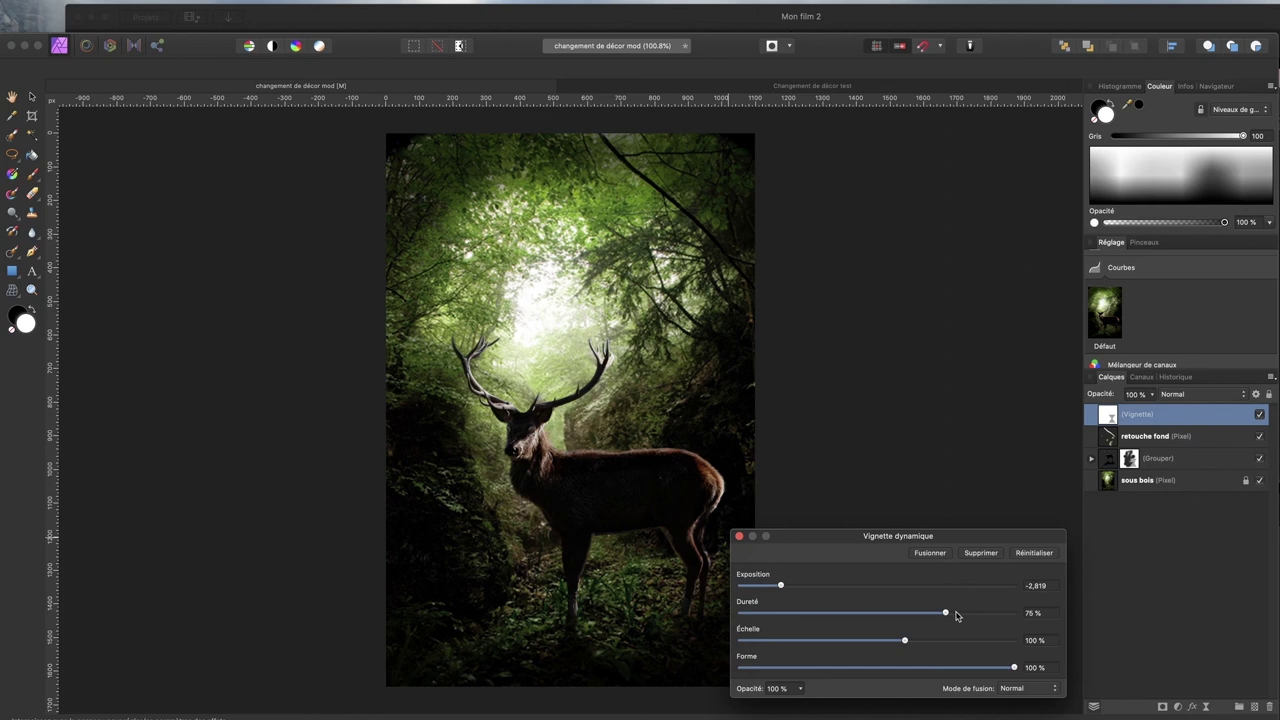
pyautogui.moveTo(947, 615); pyautogui.dragTo(891, 643)
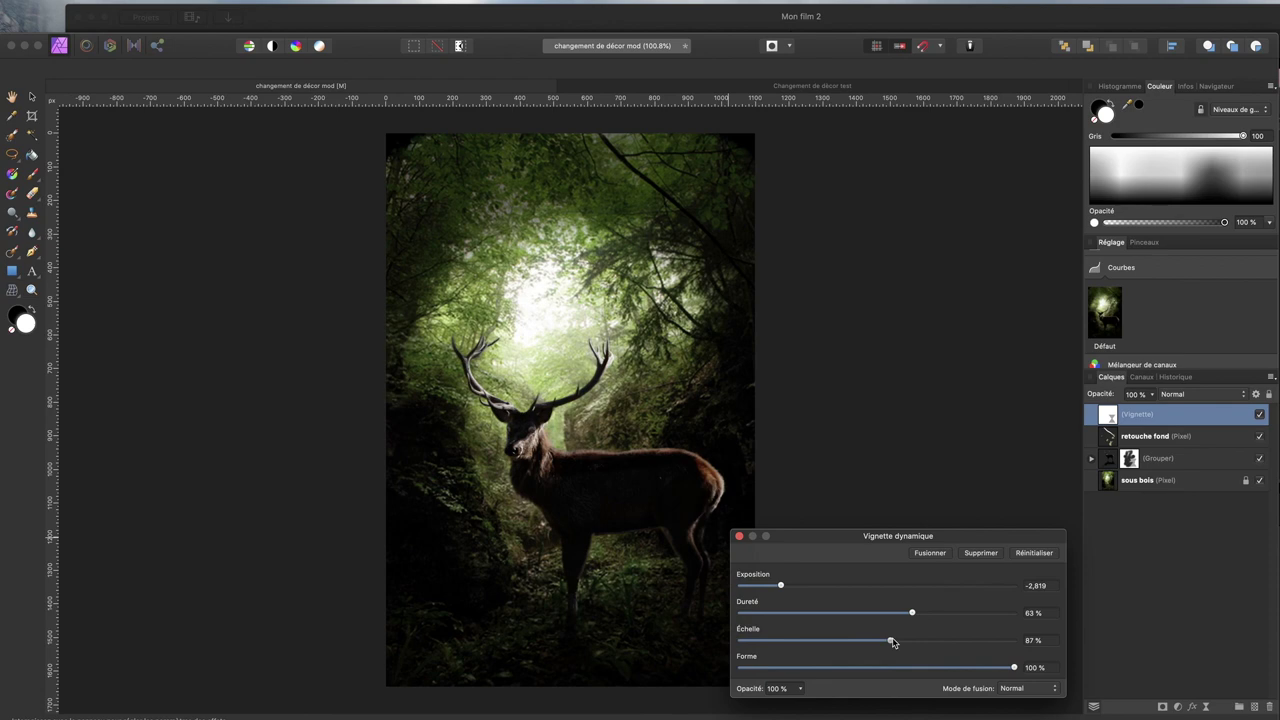
pyautogui.moveTo(1015, 668); pyautogui.dragTo(969, 673)
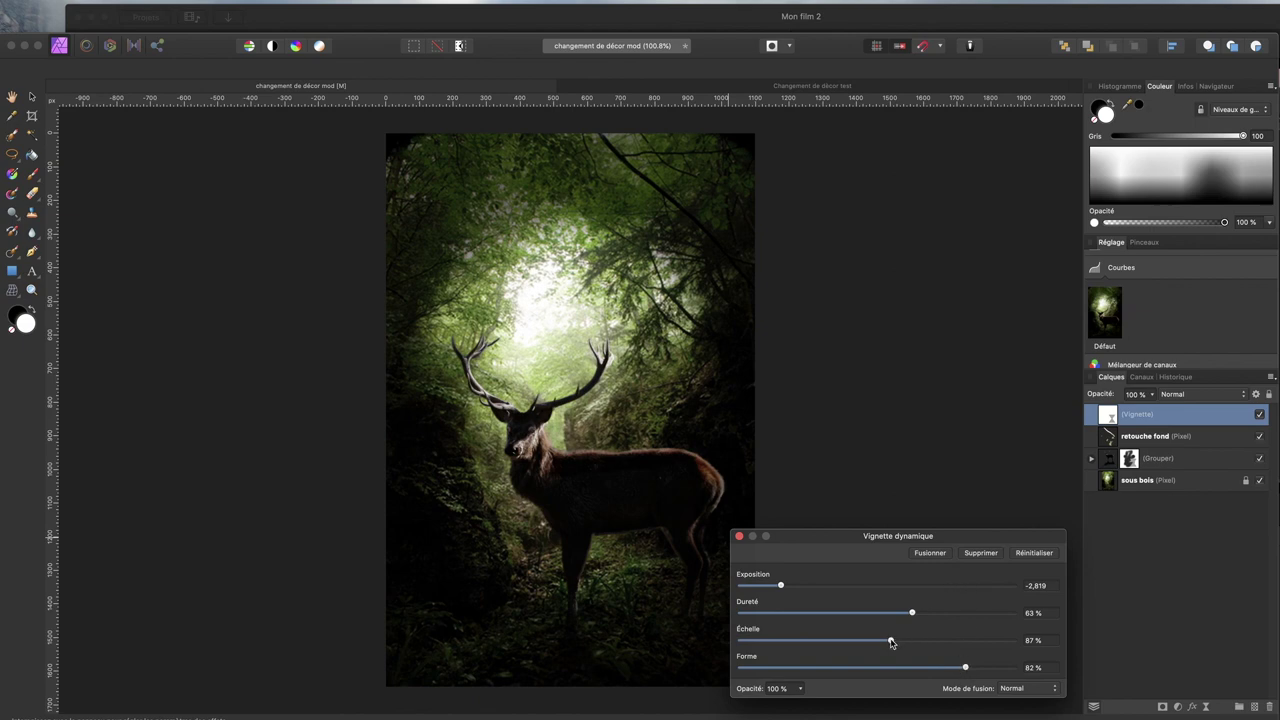
# Refine the vignette to 113% scale, 66% hardness and slightly higher exposure, and try its layer at 51% opacity before restoring 100%
pyautogui.moveTo(892, 643); pyautogui.dragTo(913, 643)
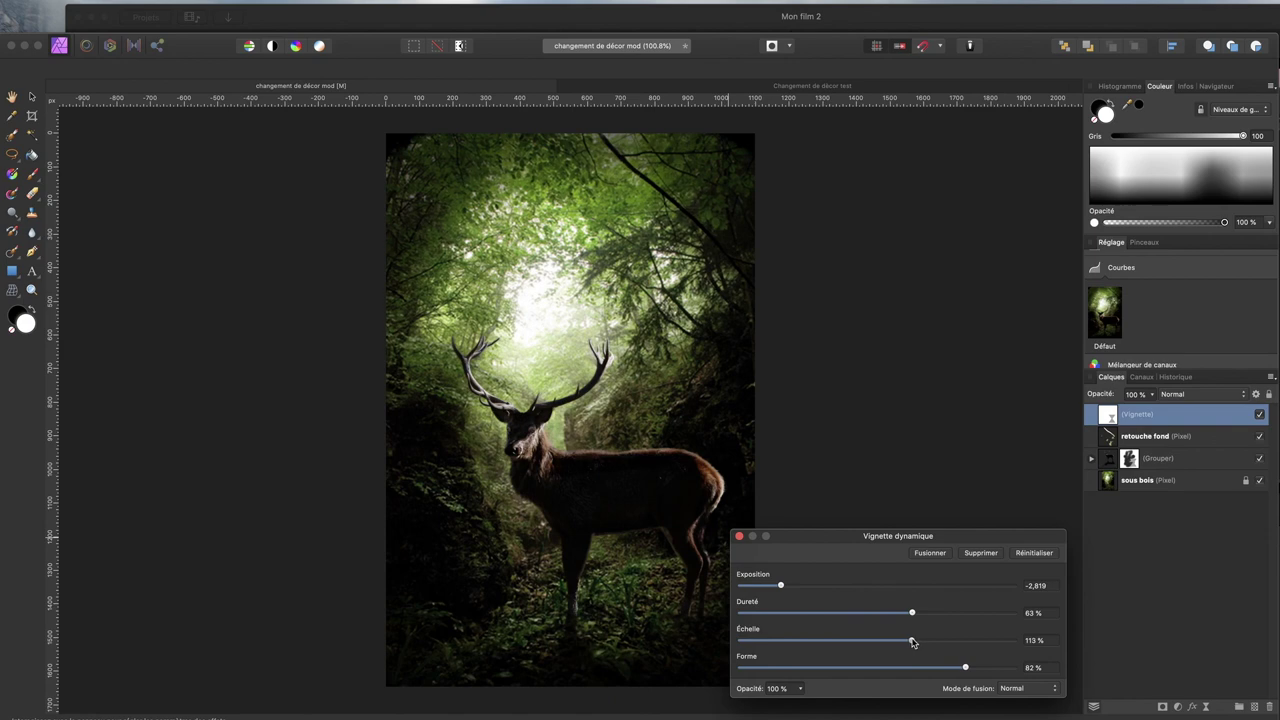
pyautogui.moveTo(917, 616)
pyautogui.mouseDown()
pyautogui.moveTo(931, 615)
pyautogui.moveTo(920, 616)
pyautogui.mouseUp()
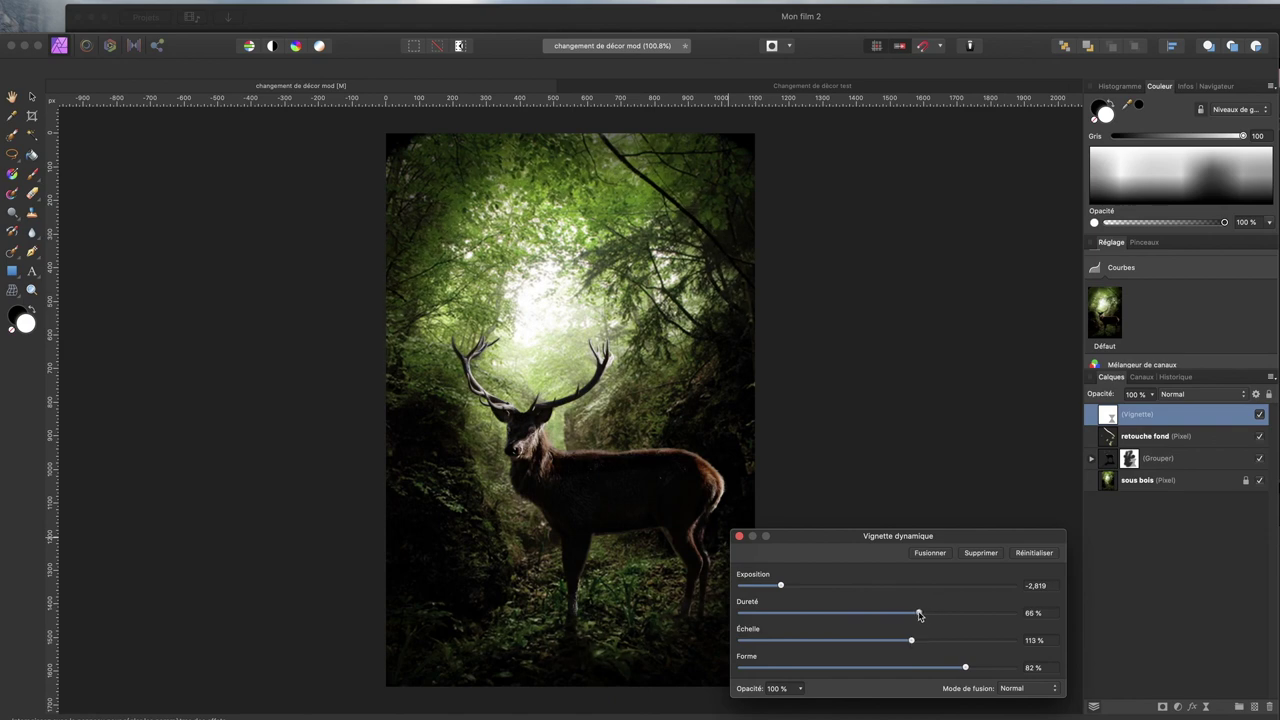
pyautogui.moveTo(783, 585)
pyautogui.mouseDown()
pyautogui.moveTo(752, 588)
pyautogui.moveTo(803, 584)
pyautogui.moveTo(769, 585)
pyautogui.moveTo(786, 583)
pyautogui.mouseUp()
pyautogui.click(740, 537)
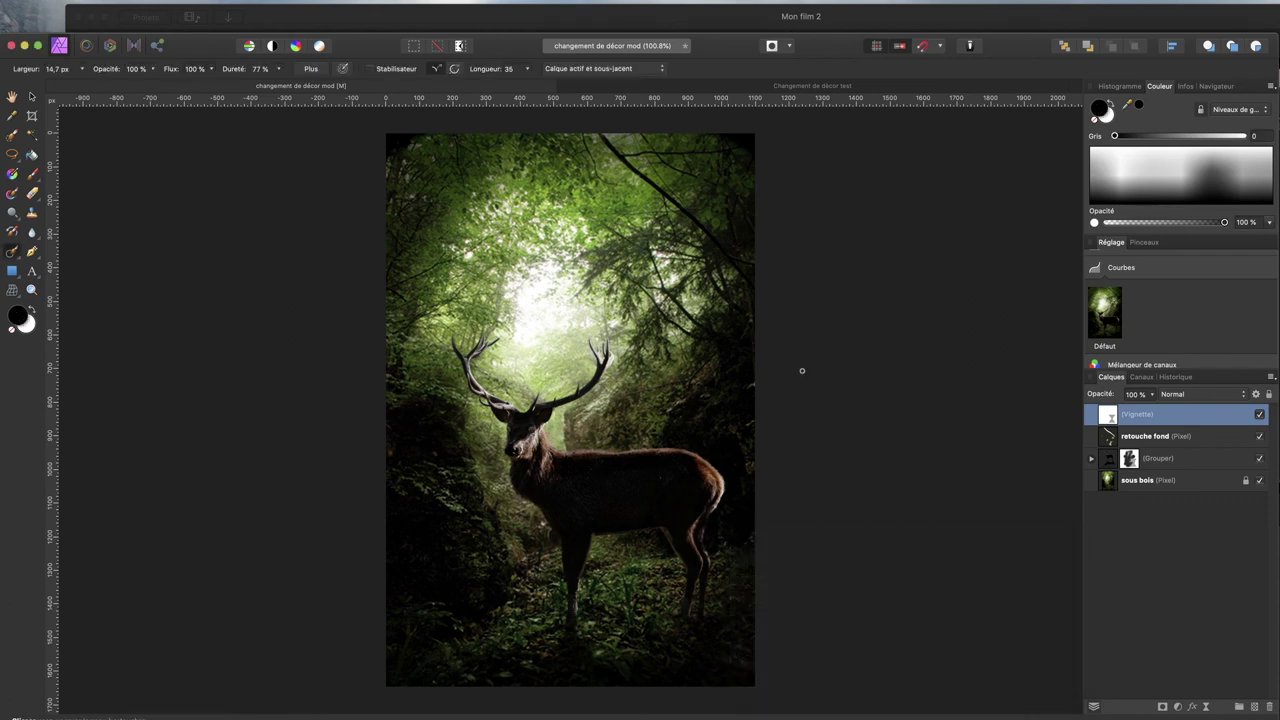
pyautogui.moveTo(1106, 398); pyautogui.dragTo(1065, 401)
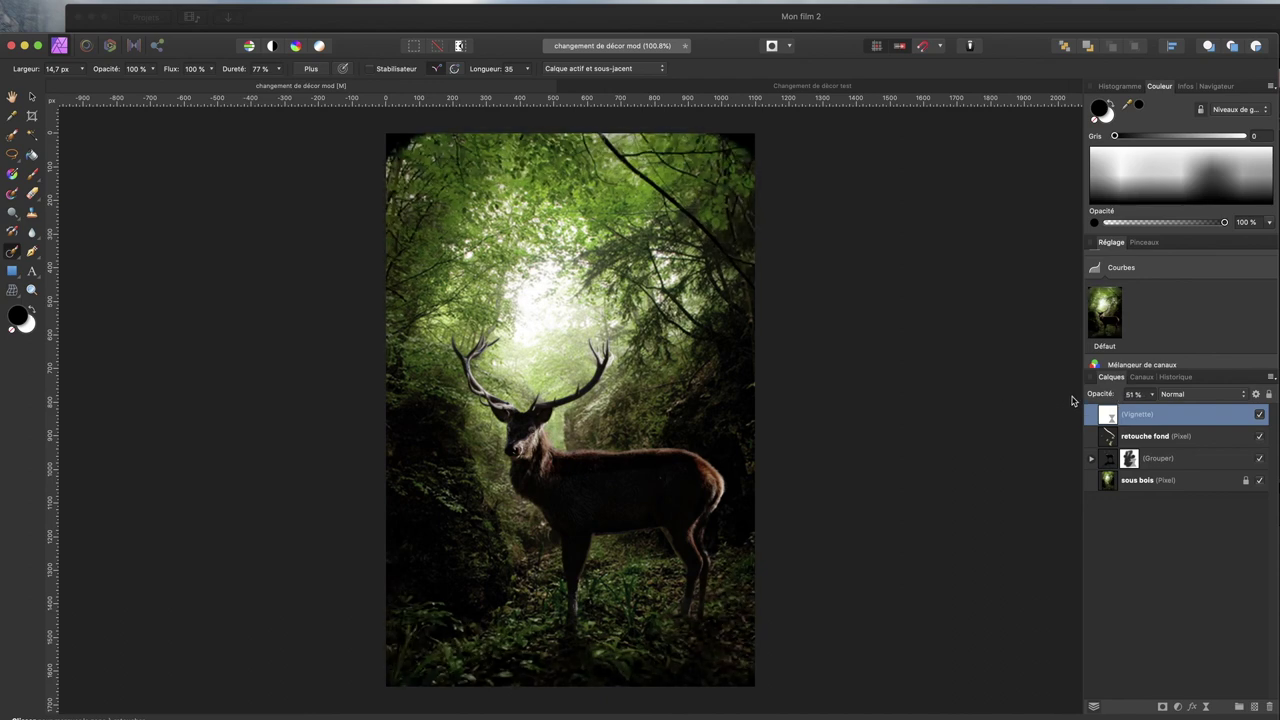
pyautogui.moveTo(1082, 399); pyautogui.dragTo(1115, 402)
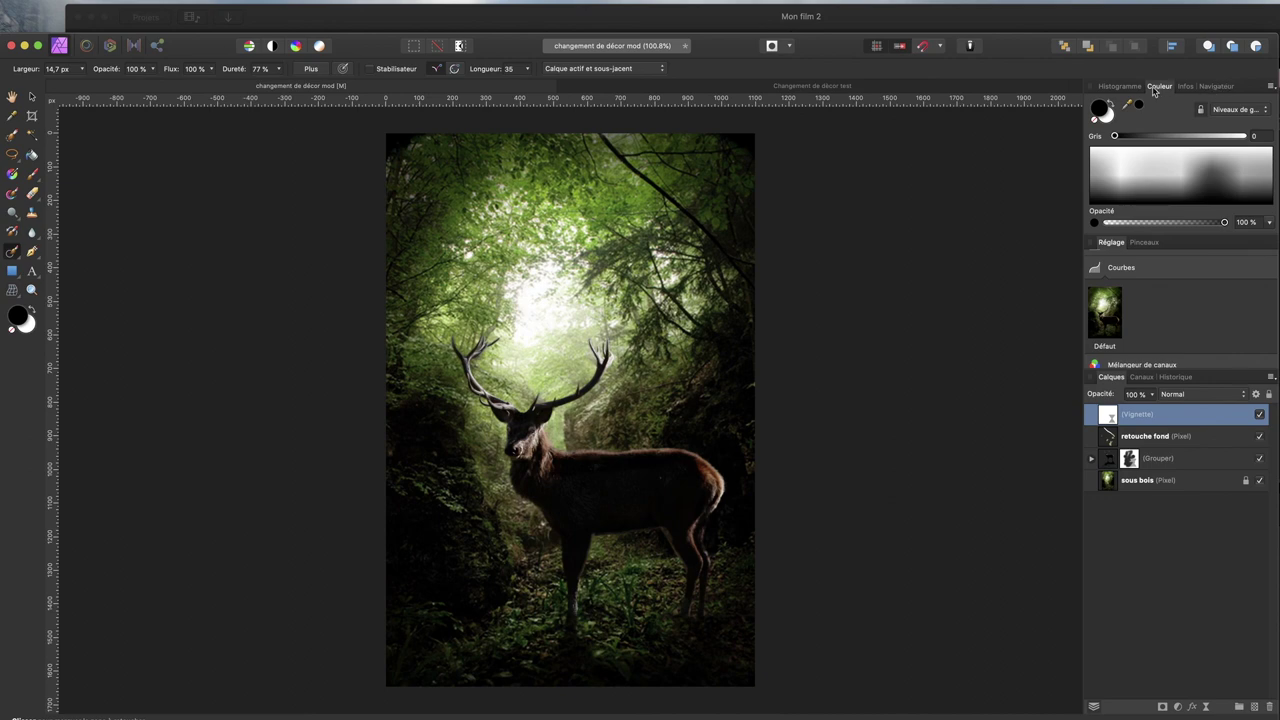
# Show the histogram and add a LUT adjustment (Table de conversion) above the Vignette layer, with its settings window moved clear of the image
pyautogui.click(1120, 86)
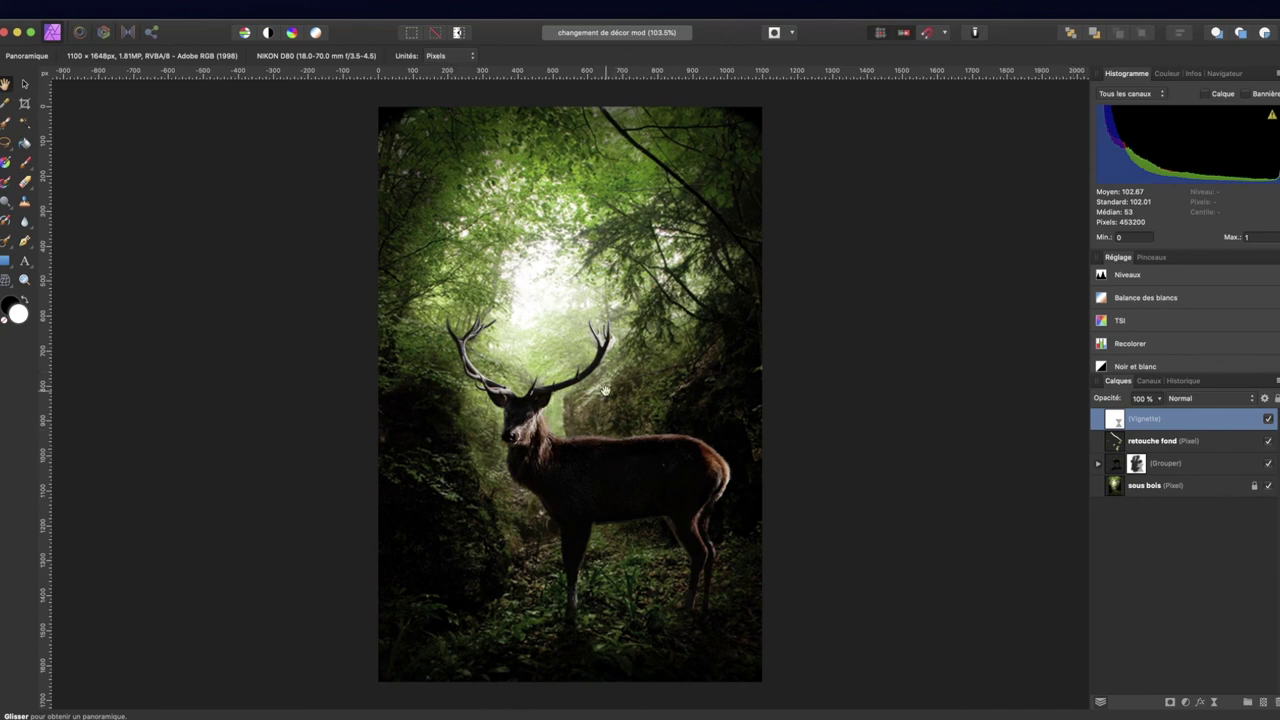
pyautogui.scroll(-5, 1140, 310)
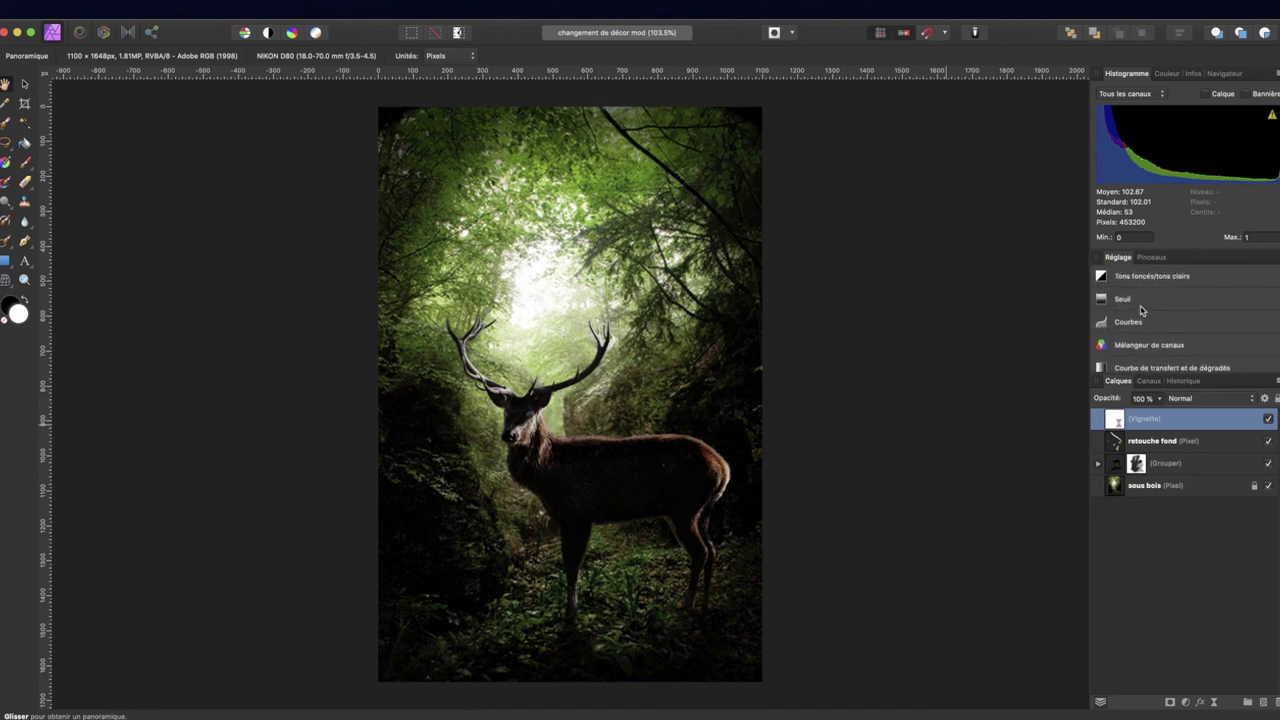
pyautogui.scroll(-2, 1141, 310)
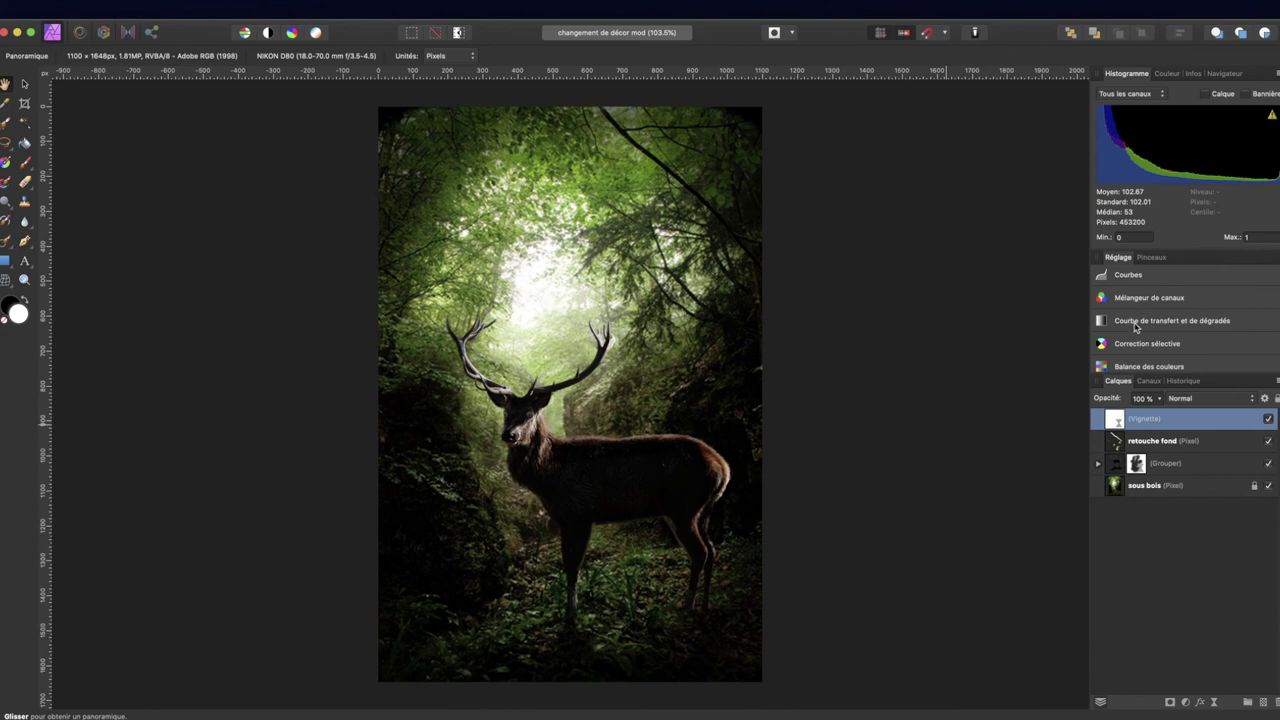
pyautogui.scroll(-3, 1135, 326)
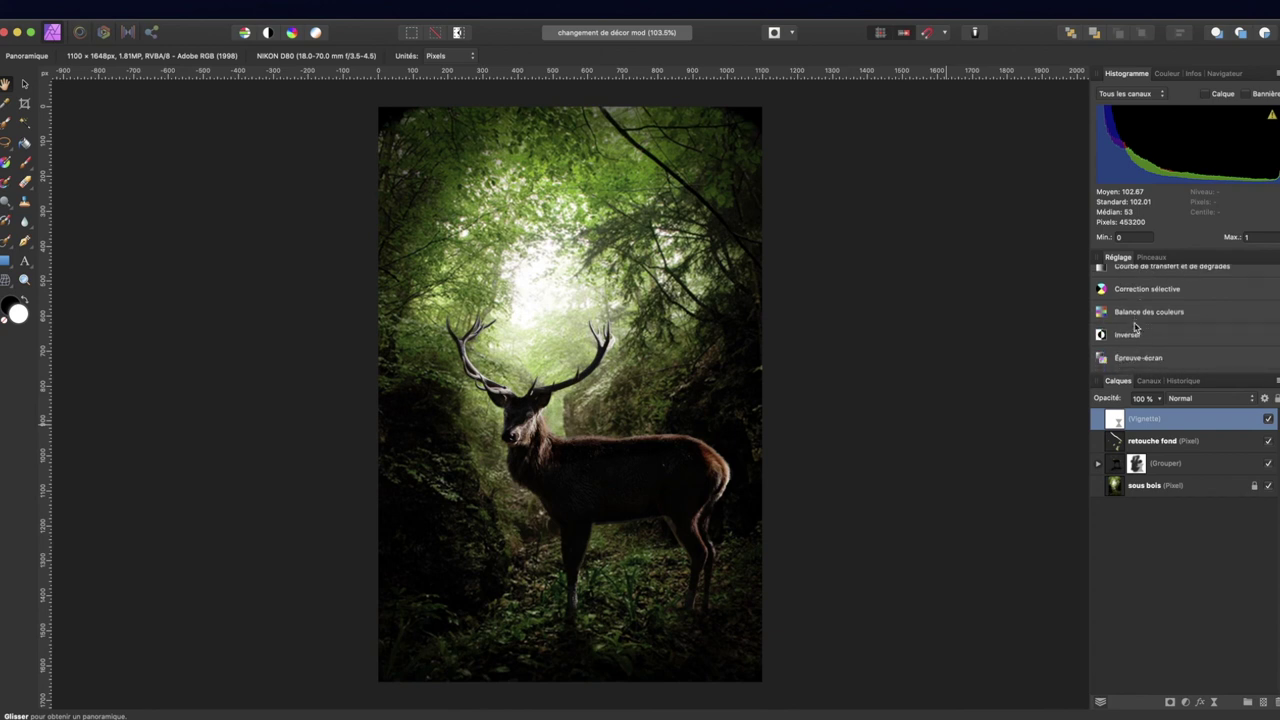
pyautogui.scroll(-3, 1136, 325)
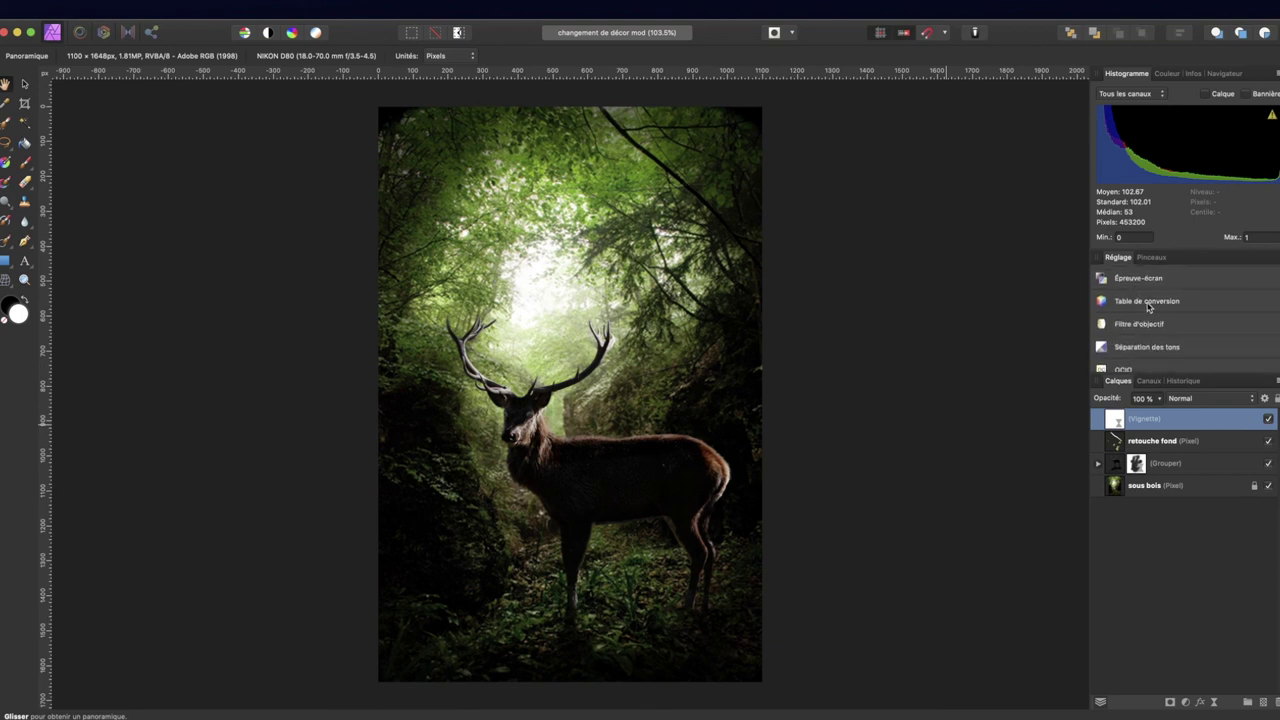
pyautogui.click(1148, 303)
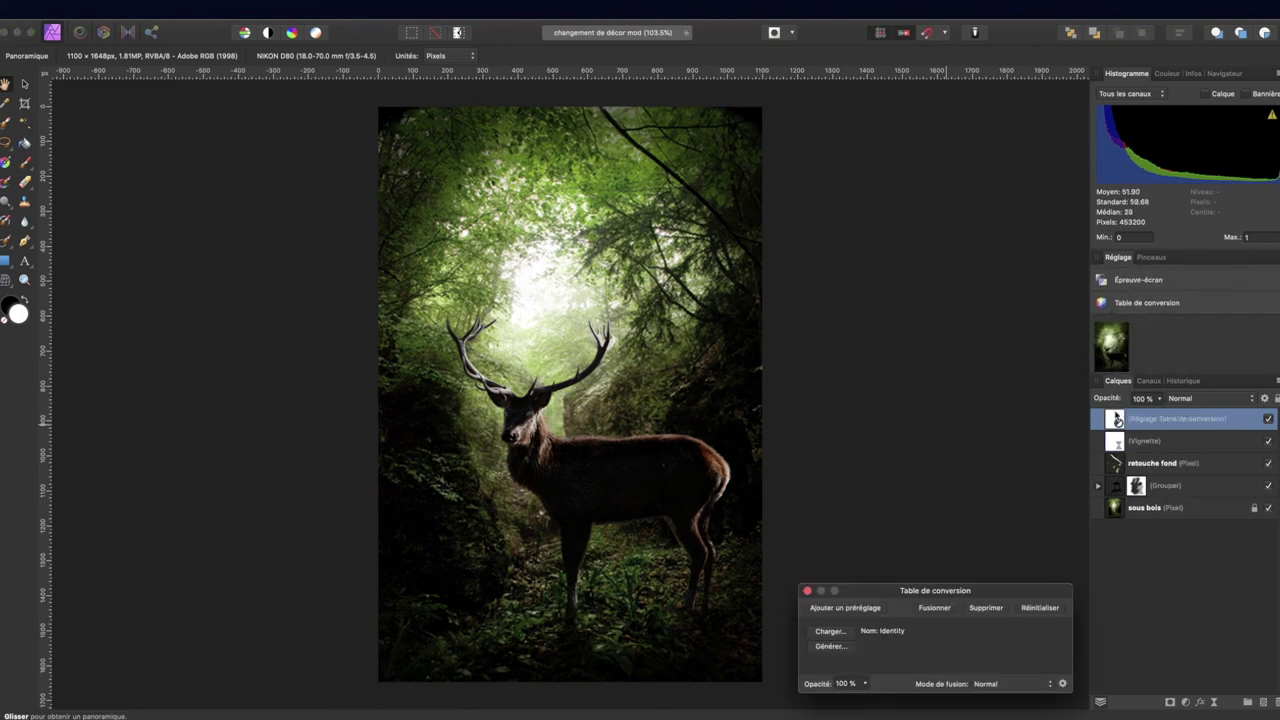
pyautogui.moveTo(1005, 596); pyautogui.dragTo(981, 240)
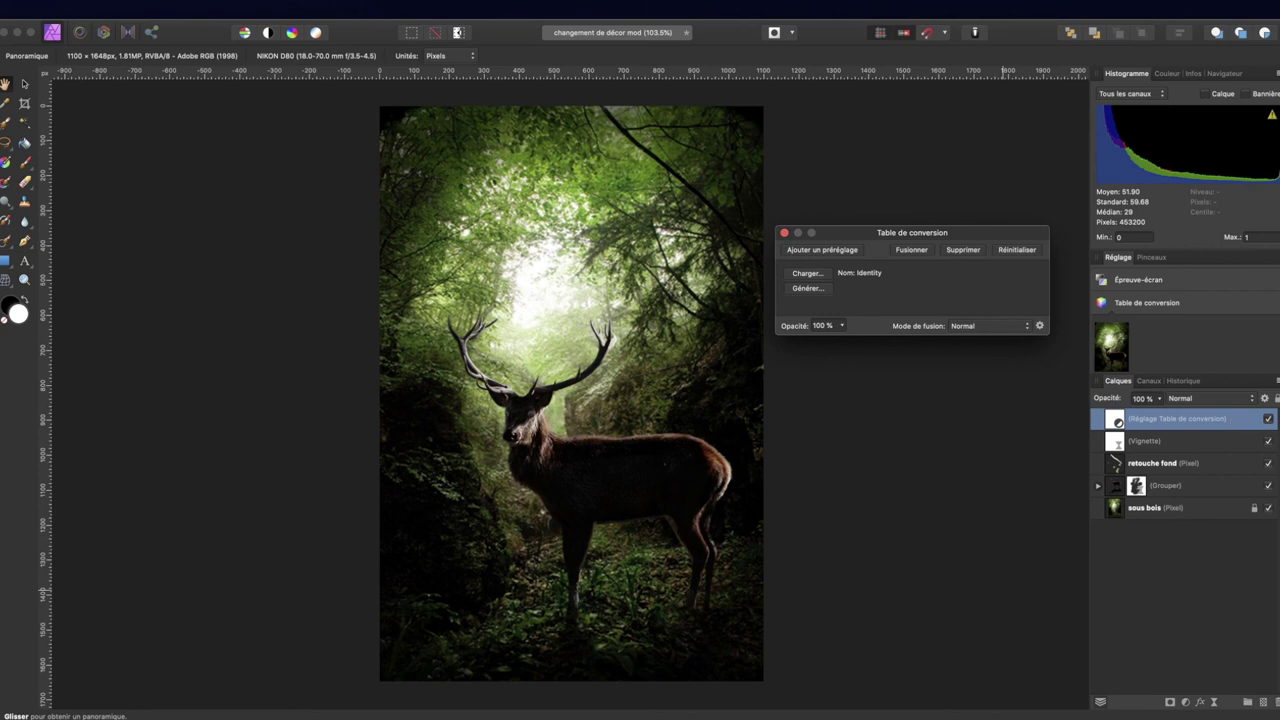
# Generate the adjustment's LUT from the image file Sous bois.jpg and close its settings
pyautogui.click(808, 289)
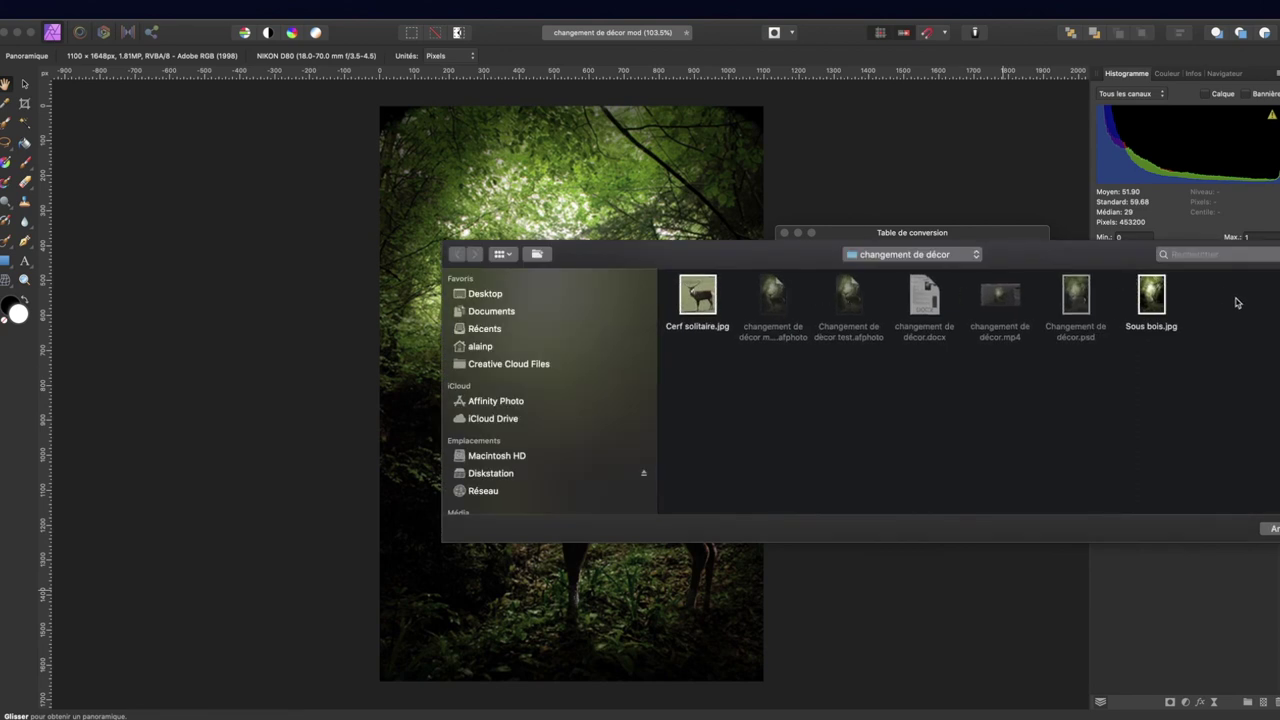
pyautogui.click(1151, 302)
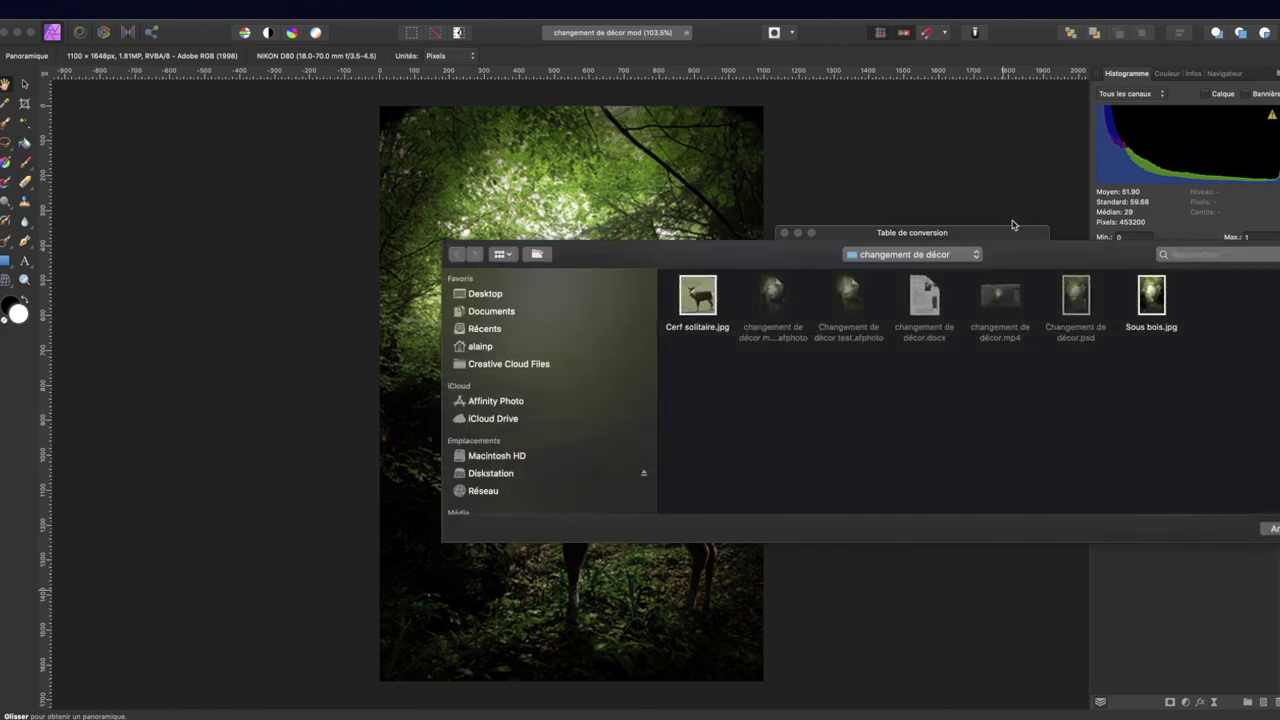
pyautogui.click(1153, 304)
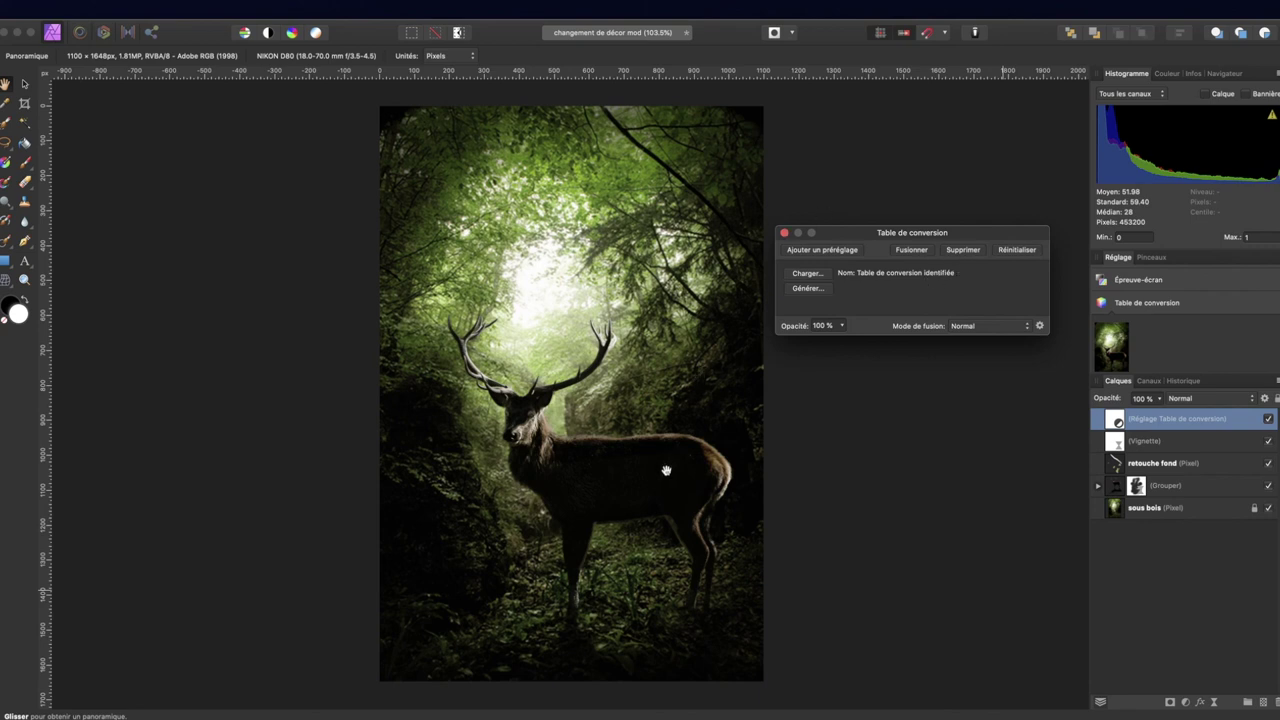
pyautogui.click(785, 233)
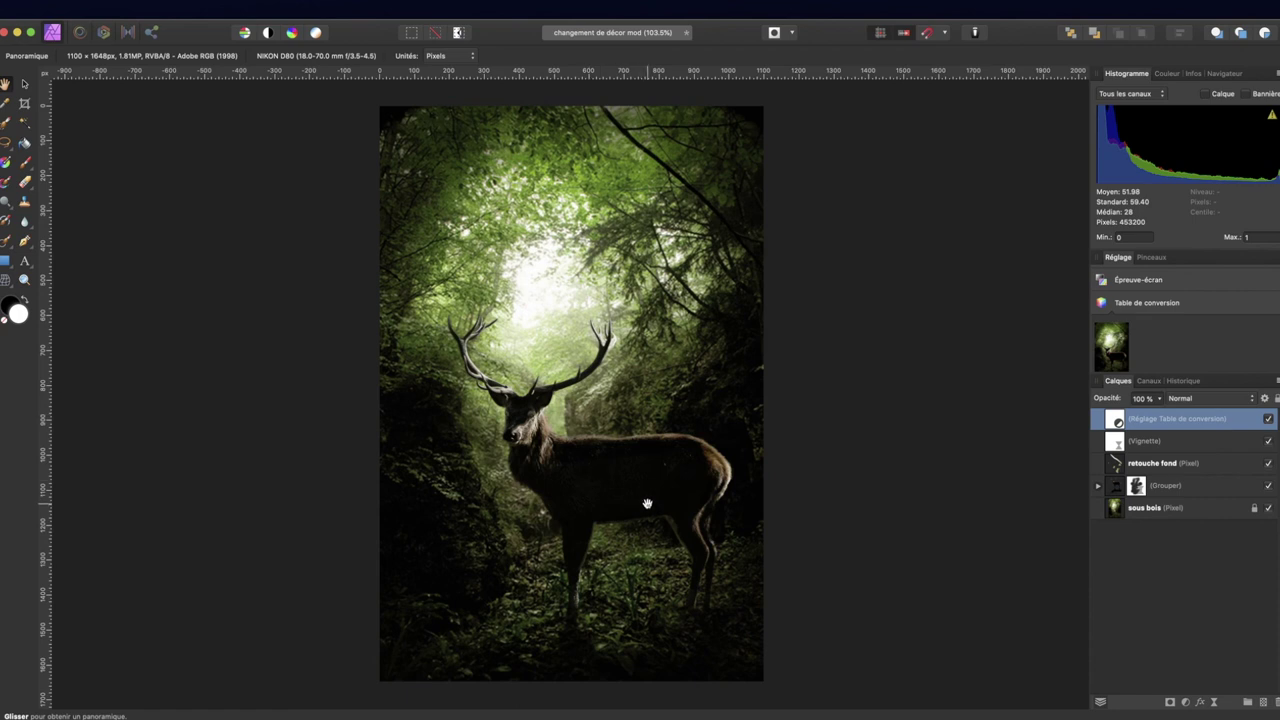
# Compare the montage with and without the LUT adjustment, leaving it enabled, and examine the graded deer and forest
pyautogui.scroll(-3, 604, 474)
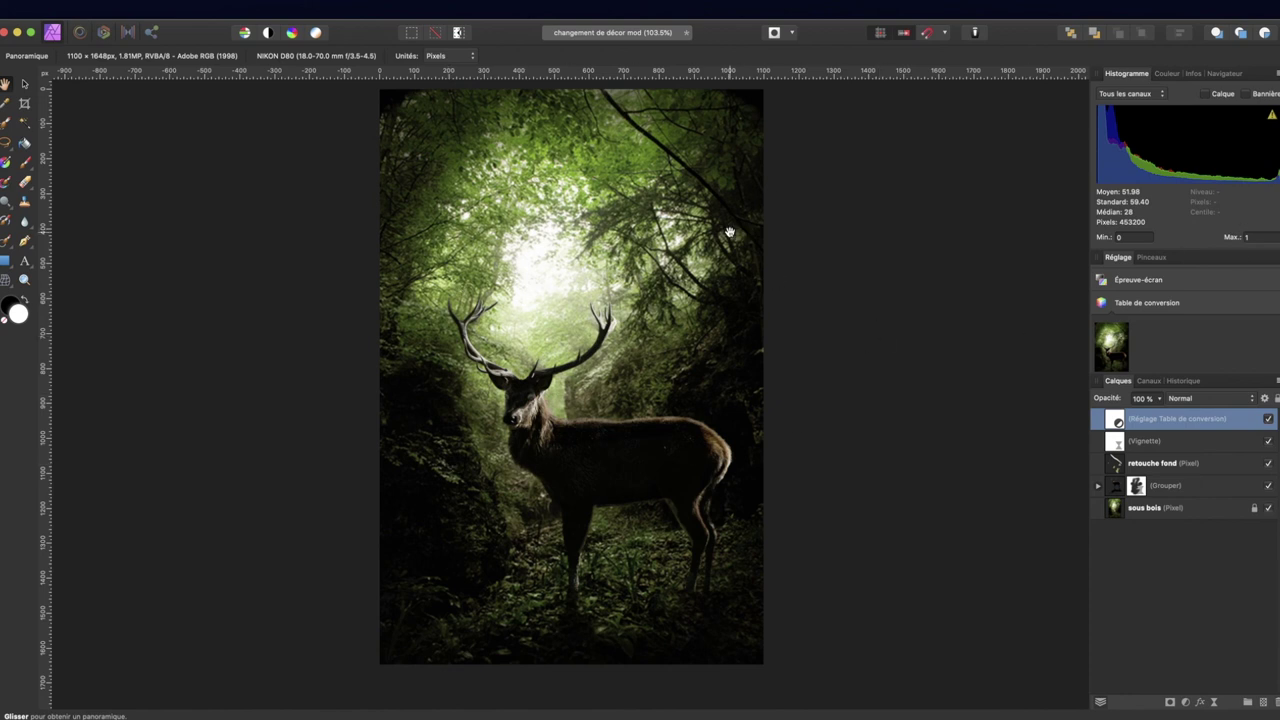
pyautogui.click(1269, 420)
pyautogui.click(1269, 420)
pyautogui.scroll(-2, 604, 443)
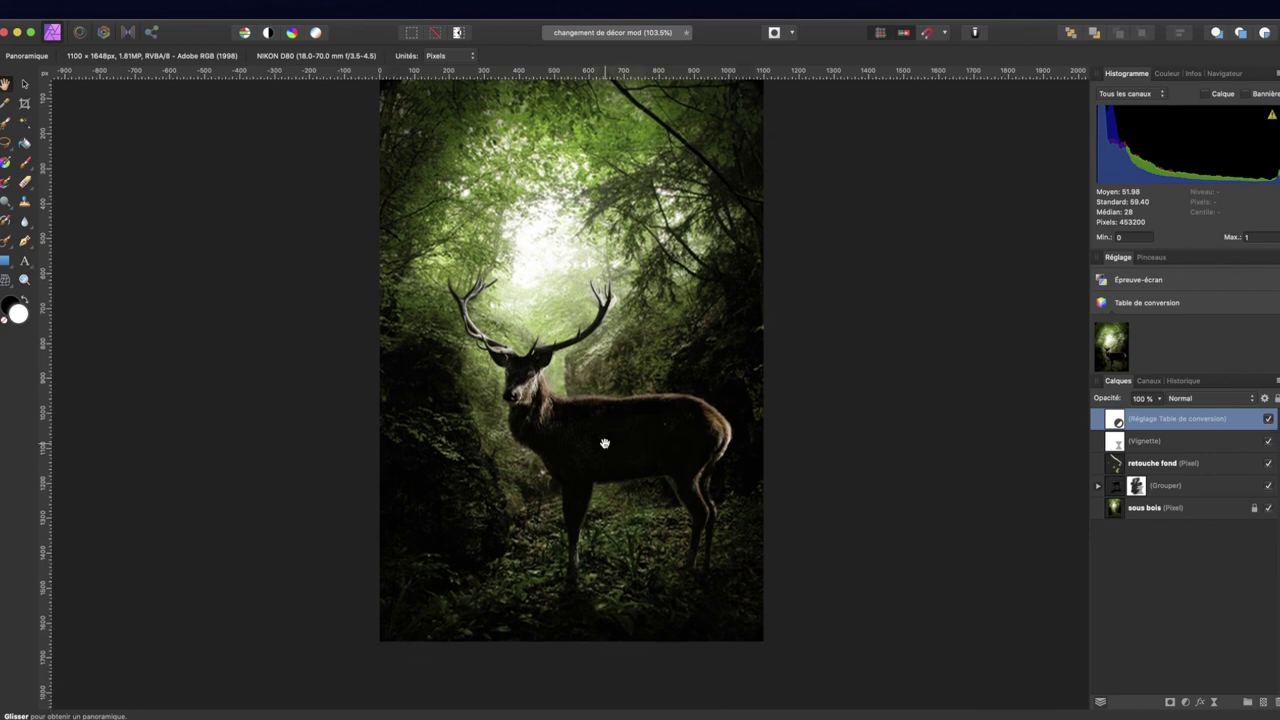
pyautogui.scroll(2, 604, 443)
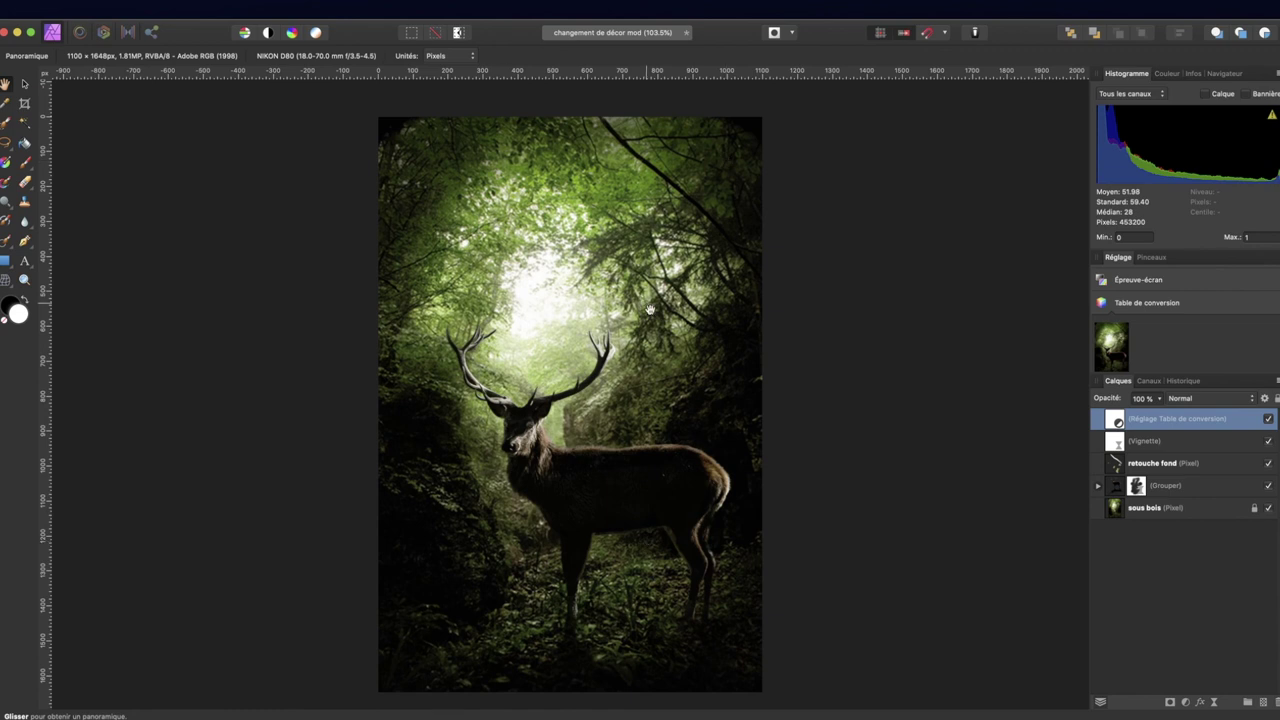
pyautogui.scroll(-3, 574, 400)
pyautogui.scroll(2, 574, 400)
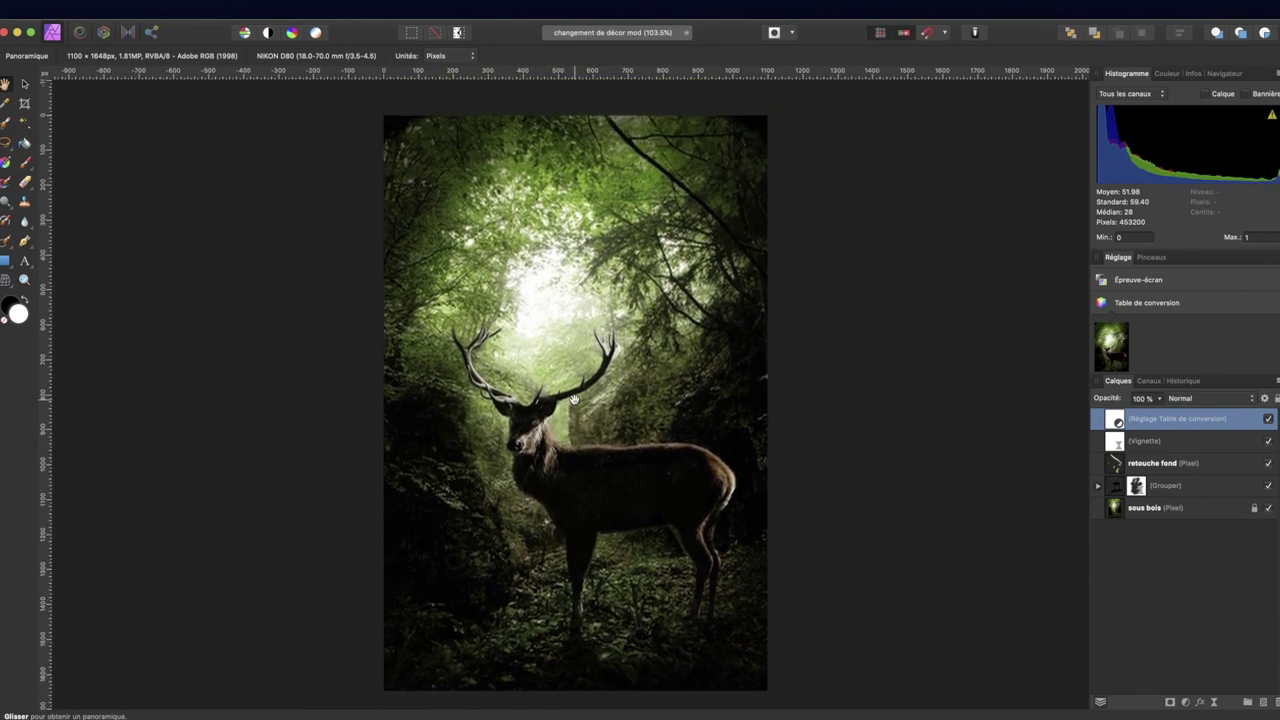
pyautogui.scroll(-2, 574, 400)
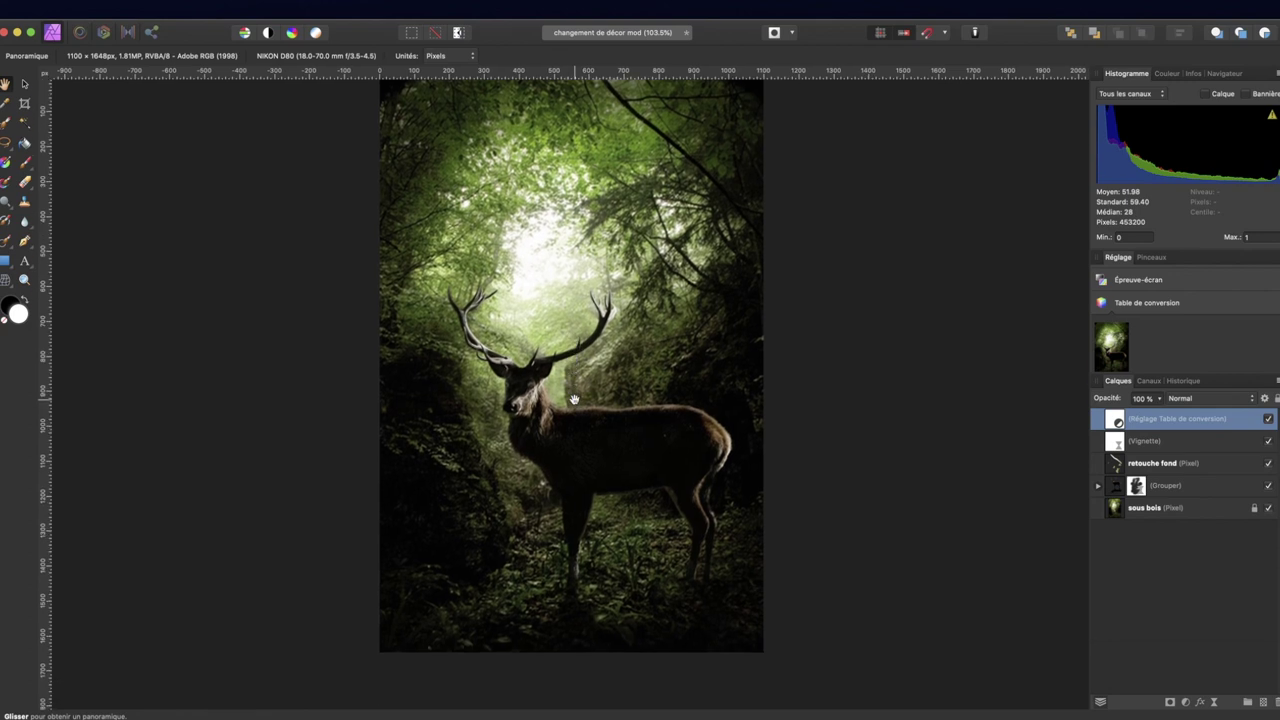
pyautogui.scroll(2, 574, 400)
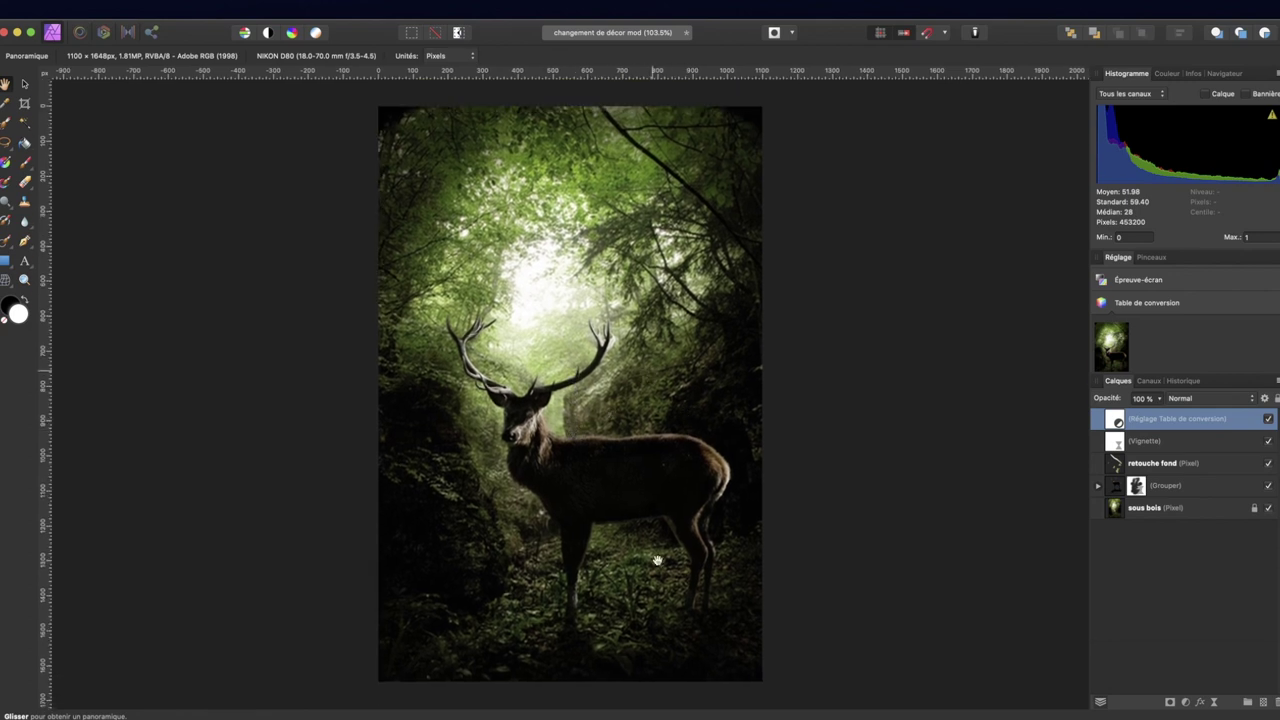